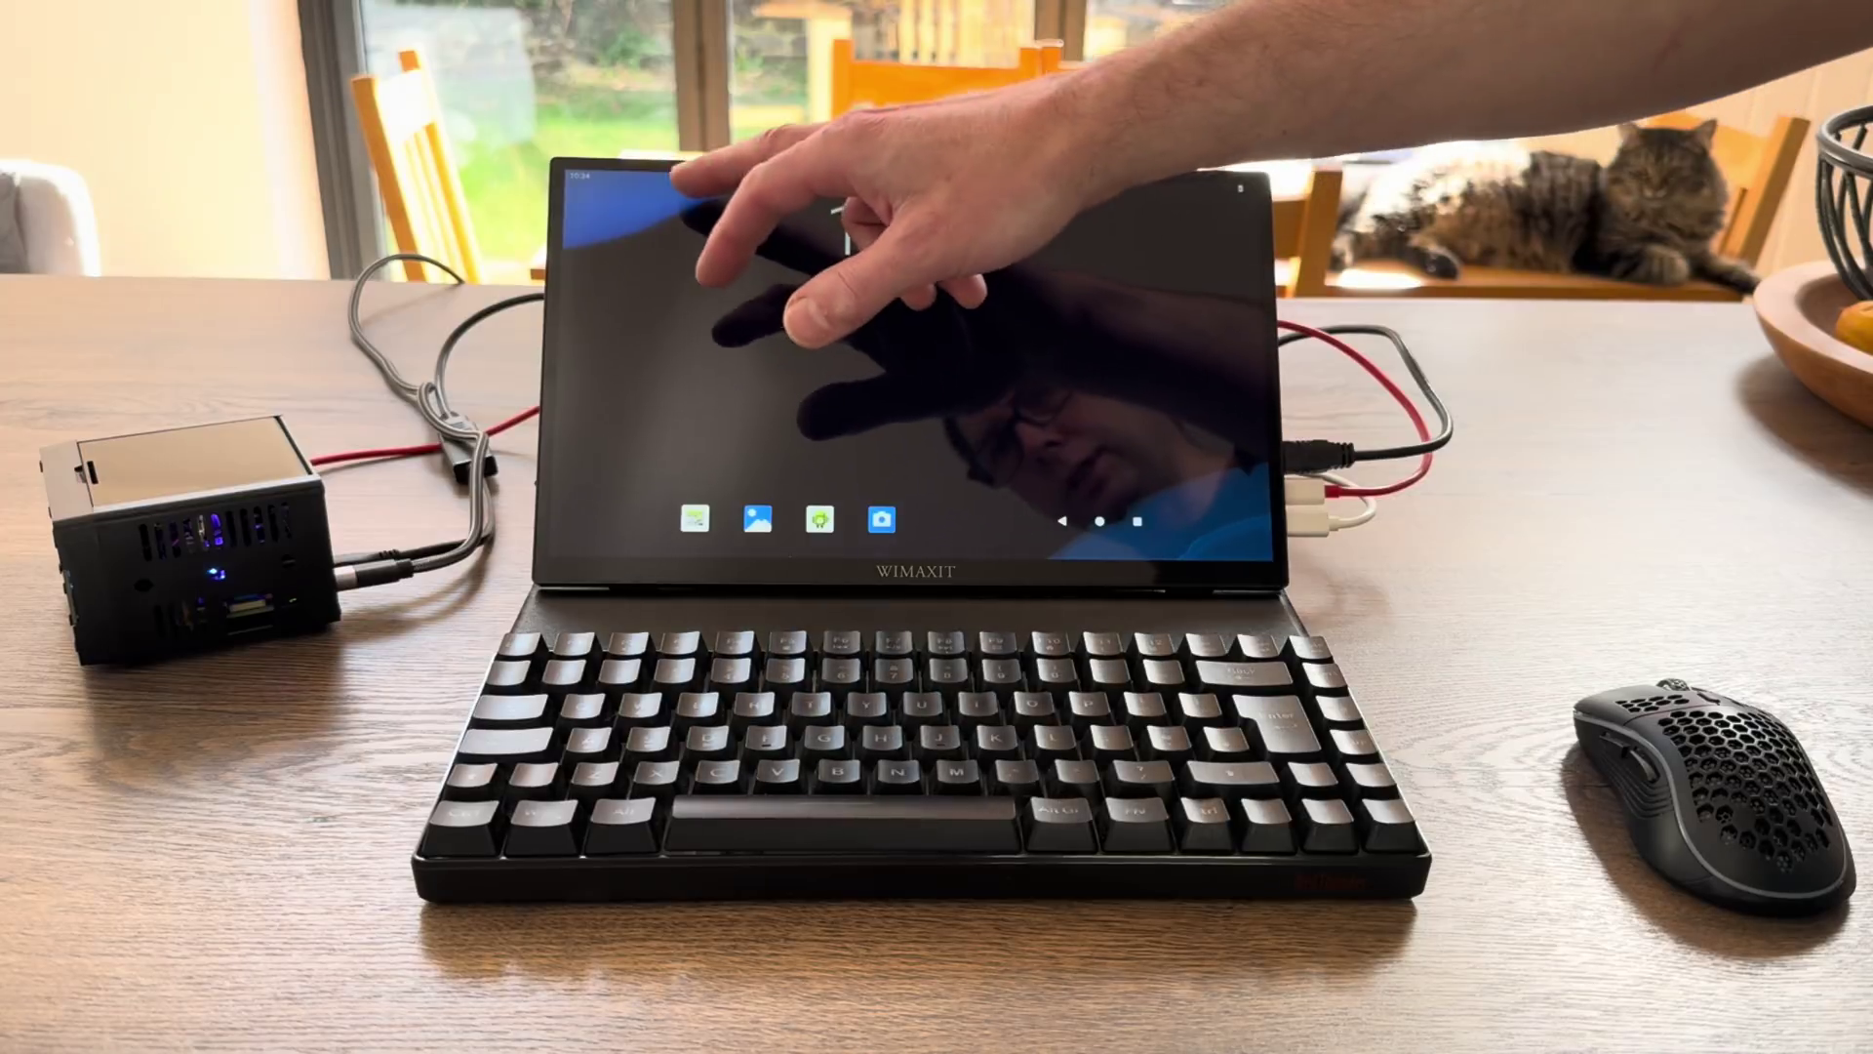
Step: Launch the Android 15 Terminal app from the app drawer, then show the recent apps overview
{"action": "left_click_drag", "start_coordinate": [683, 174], "coordinate": [866, 481]}
{"action": "left_click", "coordinate": [794, 380]}
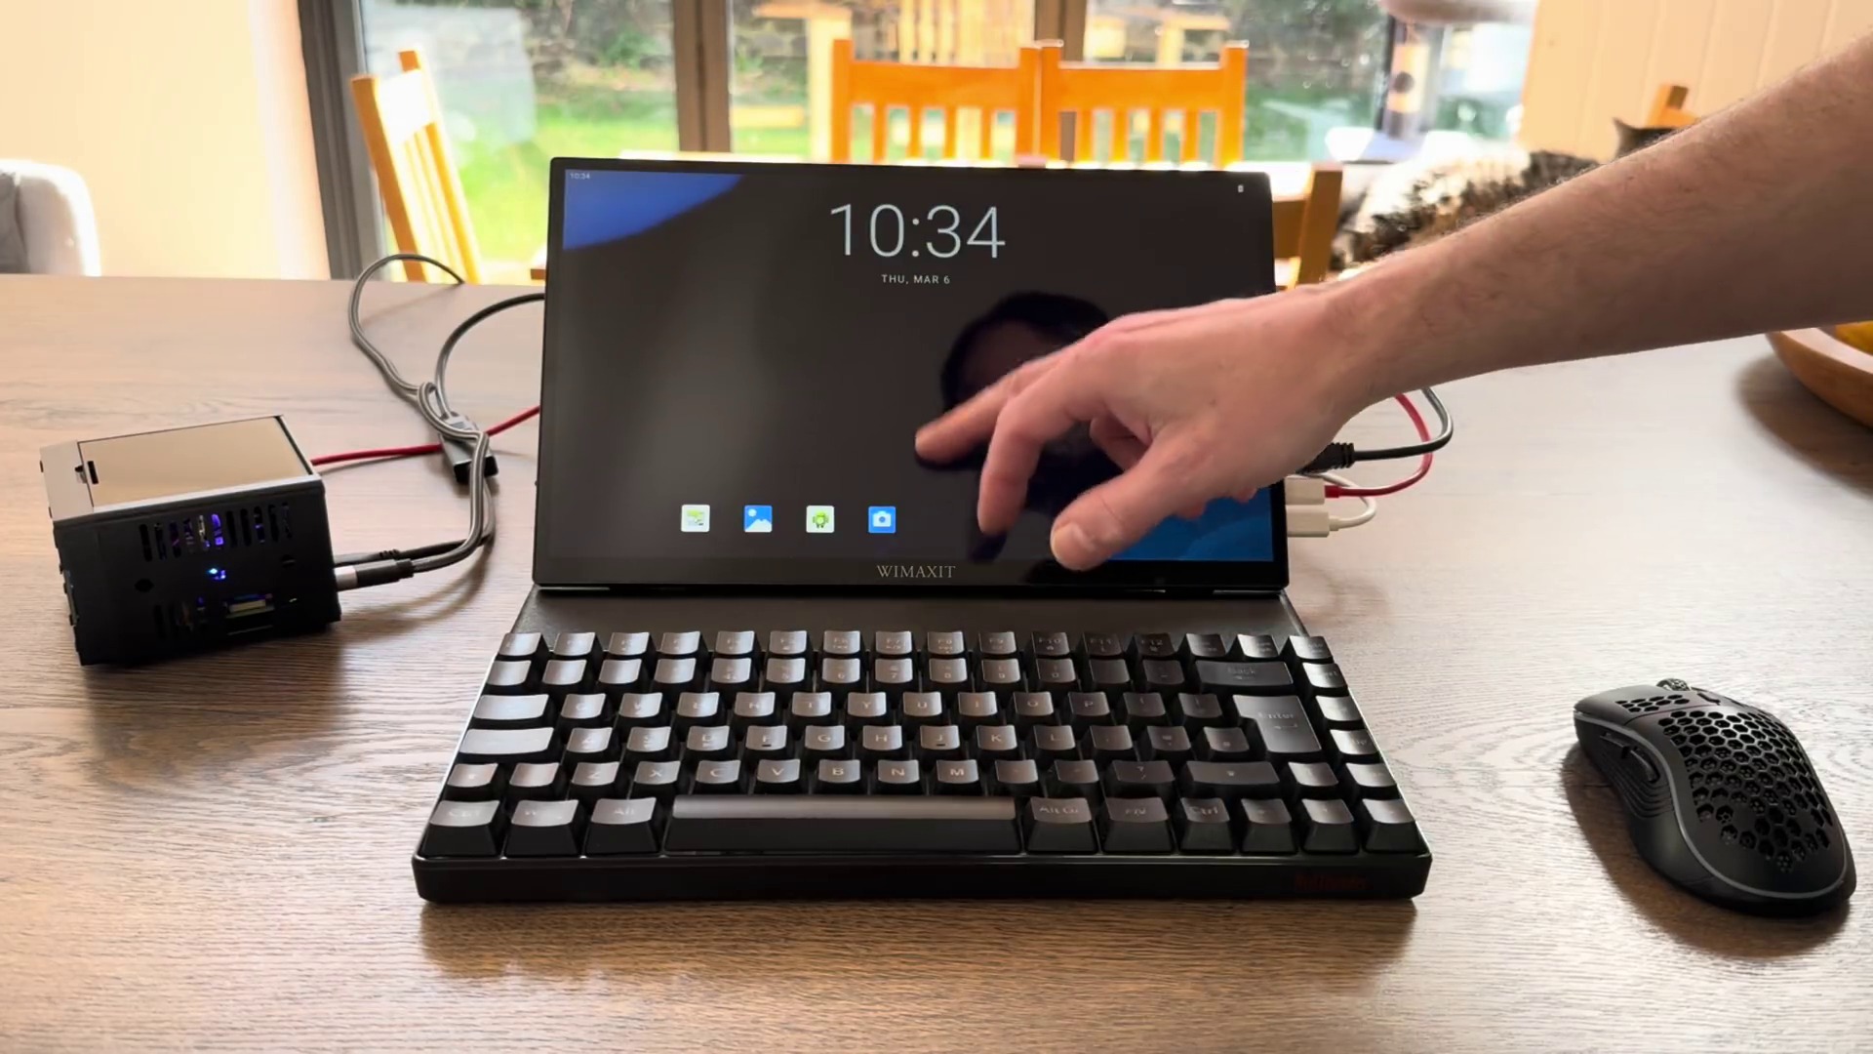
{"action": "left_click_drag", "start_coordinate": [975, 507], "coordinate": [976, 293]}
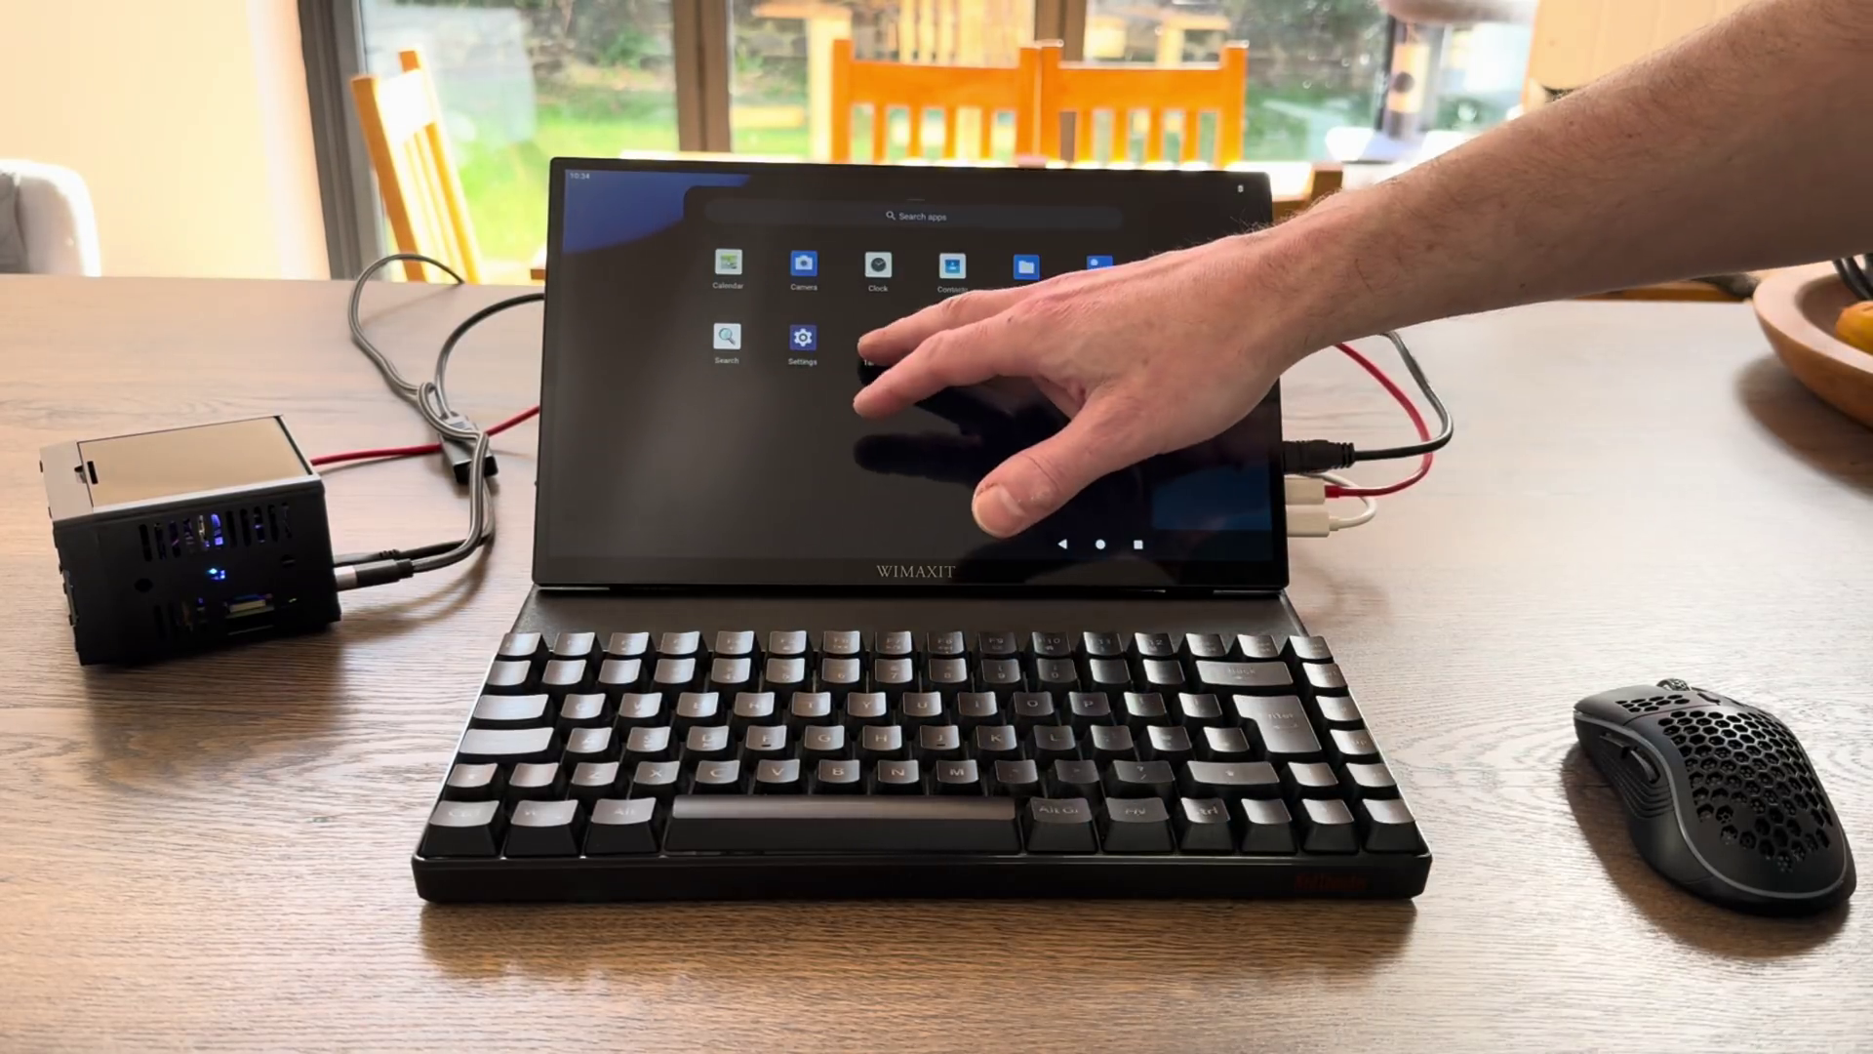
{"action": "left_click", "coordinate": [873, 342]}
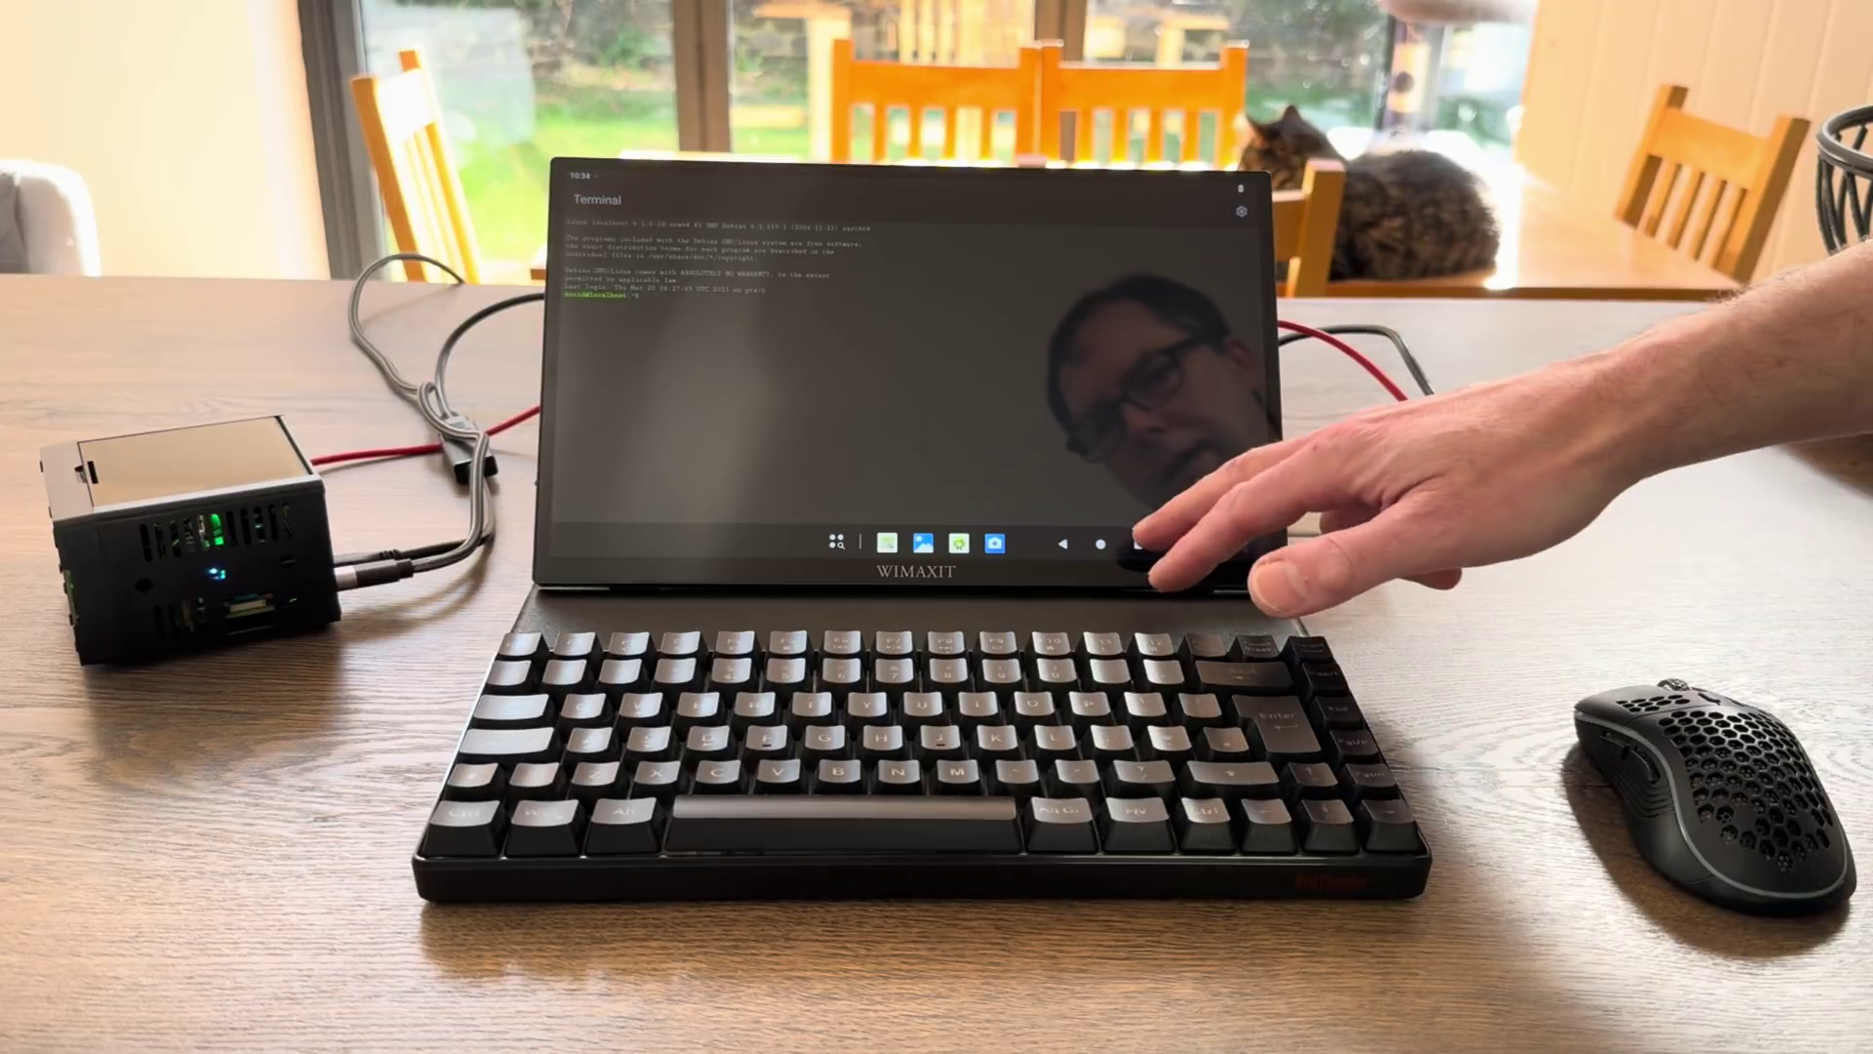
{"action": "left_click", "coordinate": [1138, 544]}
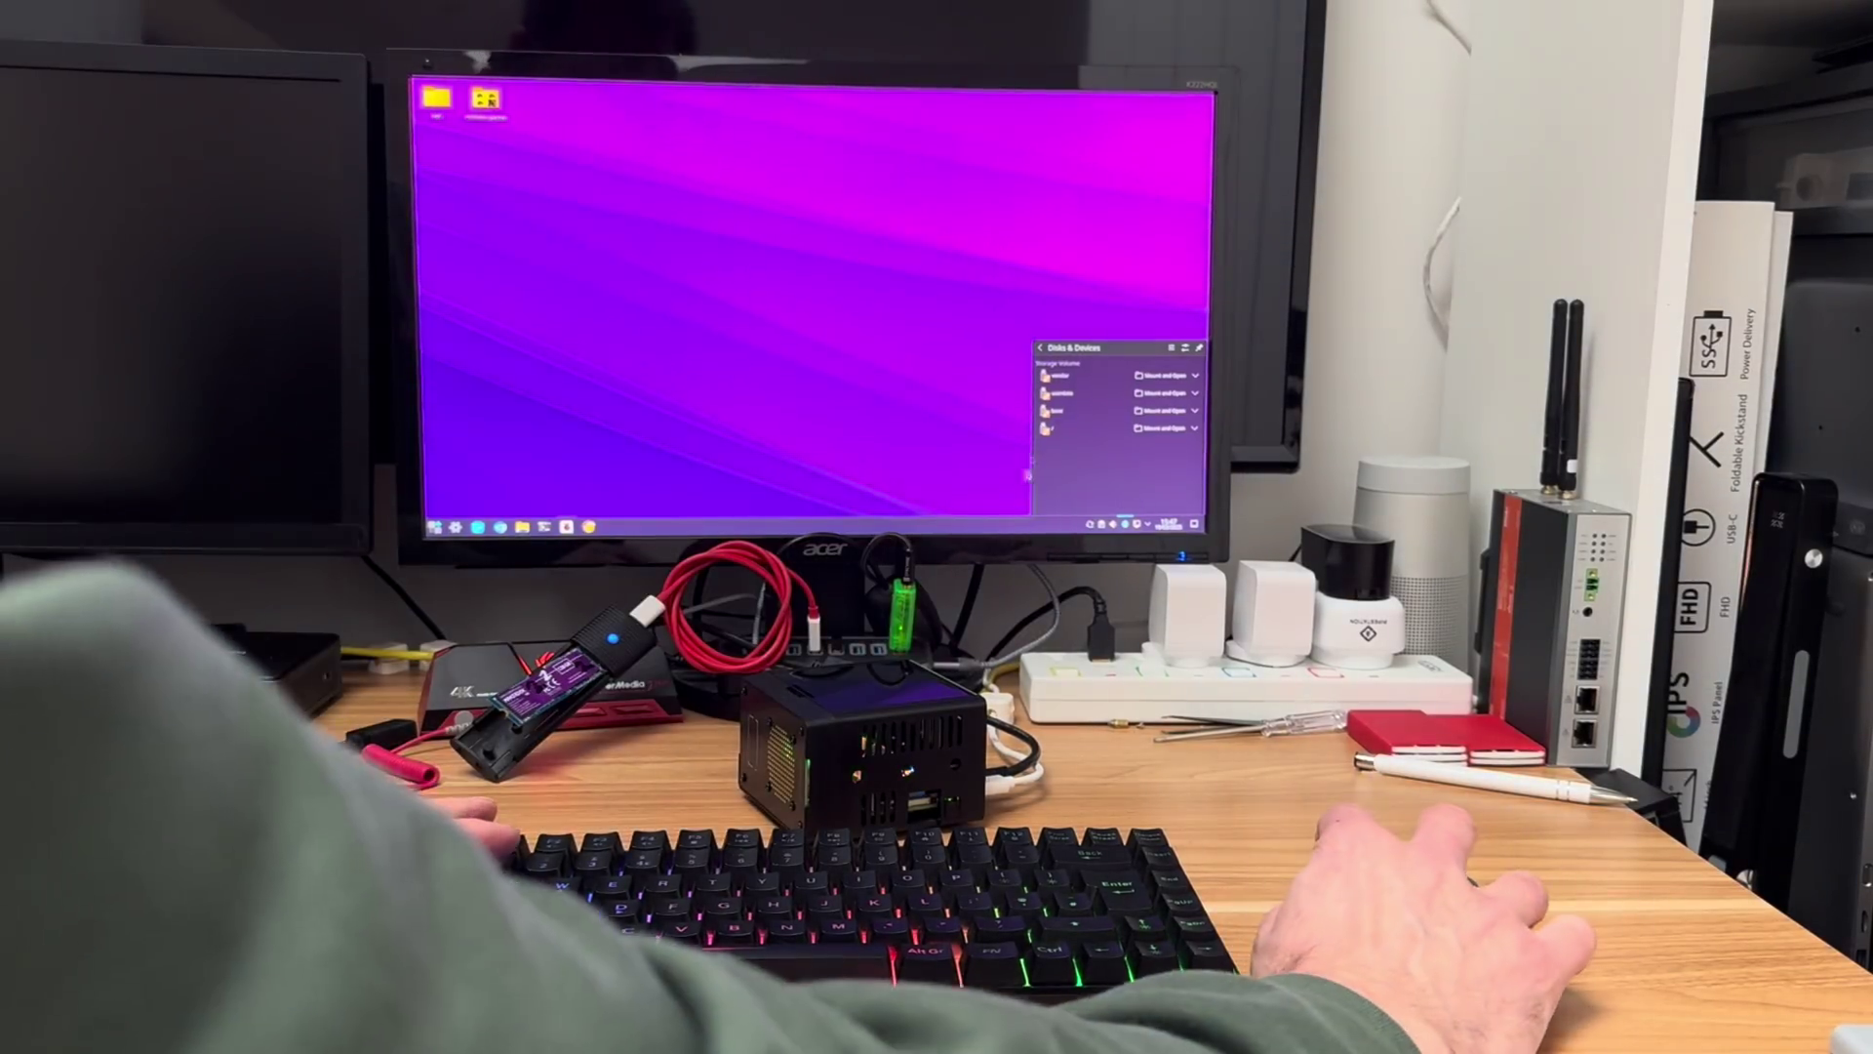
Step: Search 'konstakang' in Chromium and find the Pi 5 AOSP (Android 15) download, then close Chromium
{"action": "left_click", "coordinate": [500, 527]}
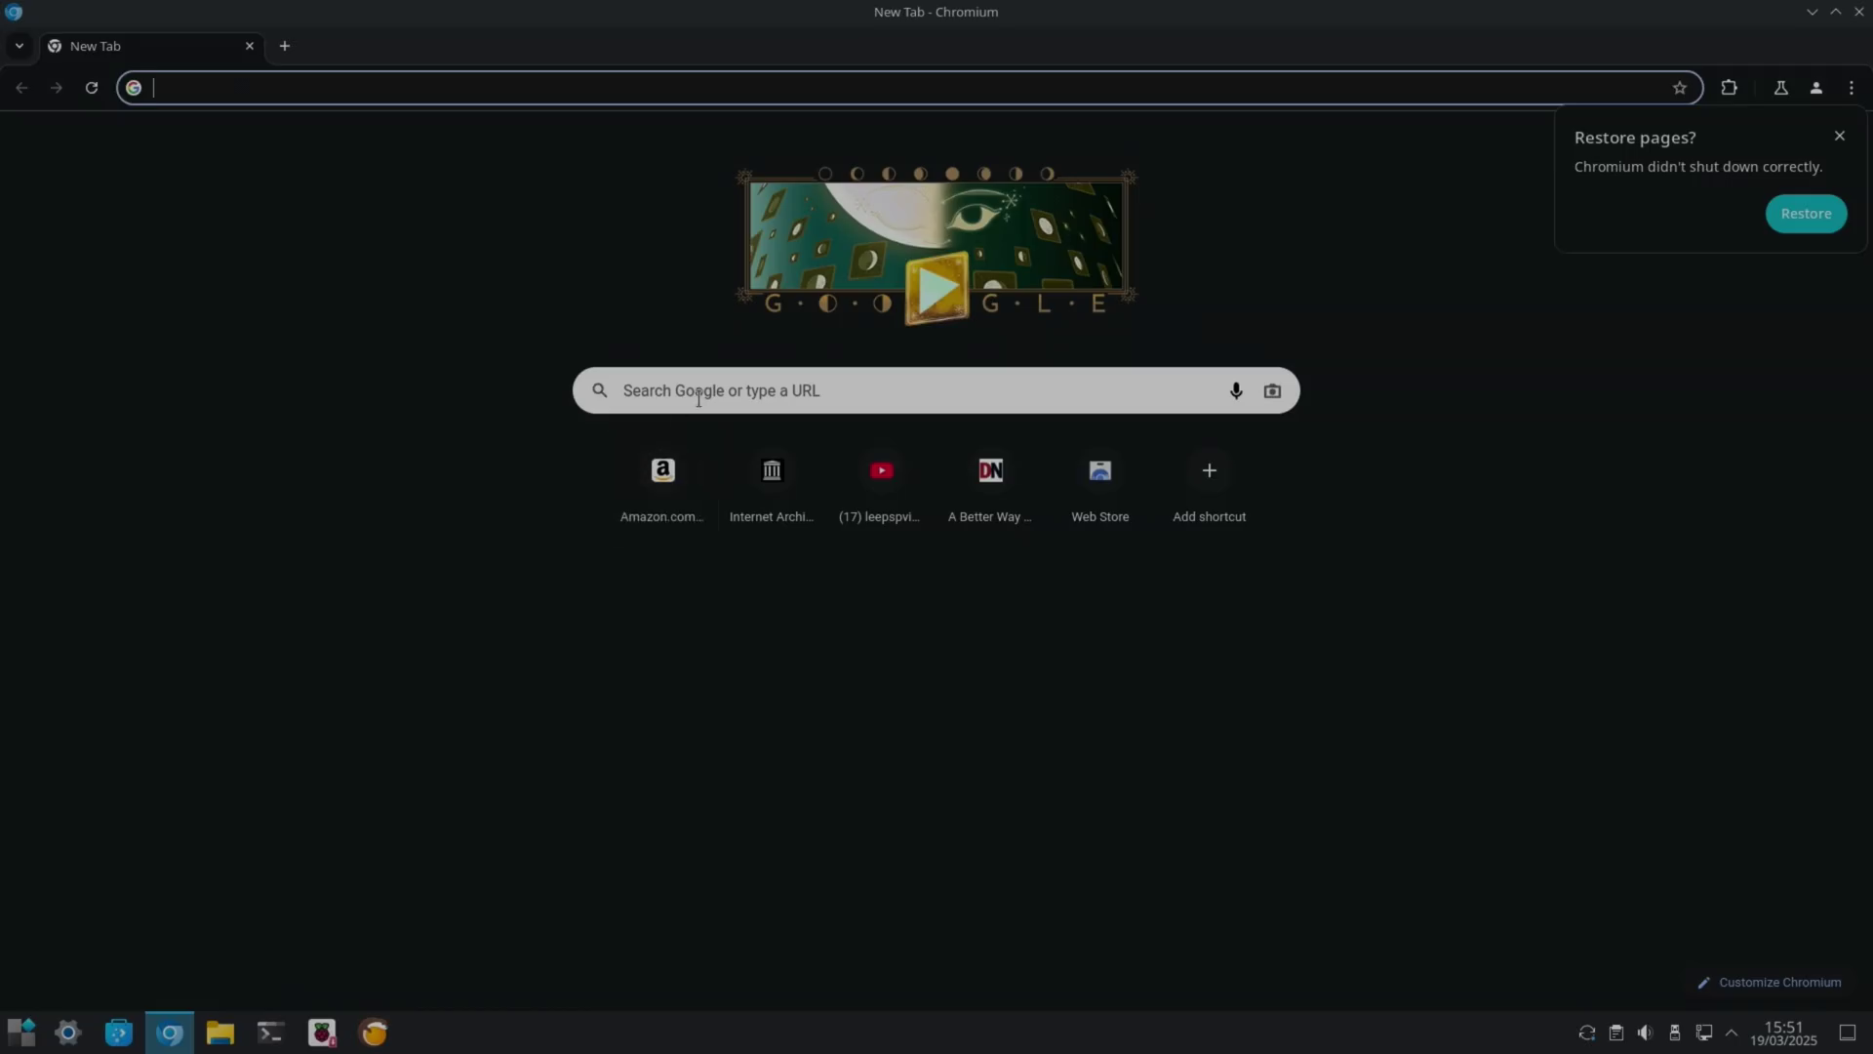
{"action": "left_click", "coordinate": [698, 398]}
{"action": "type", "text": "k"}
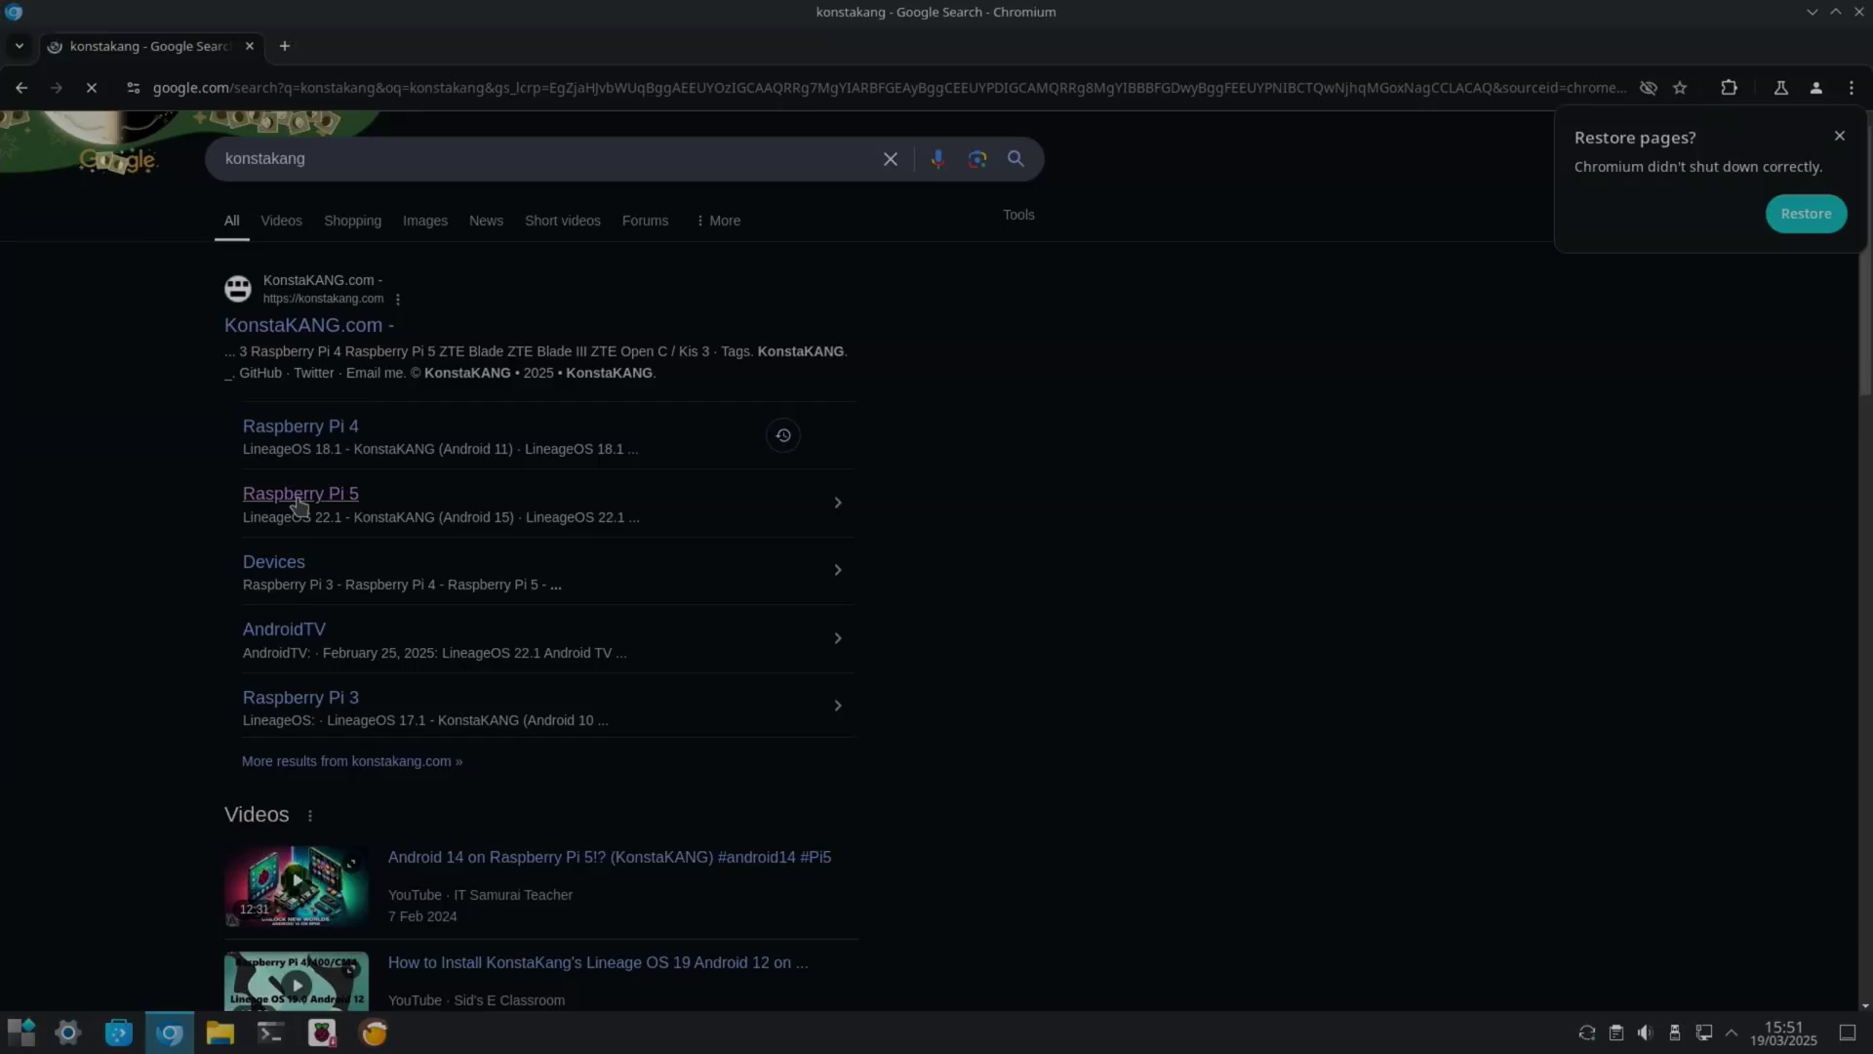
{"action": "left_click", "coordinate": [298, 503]}
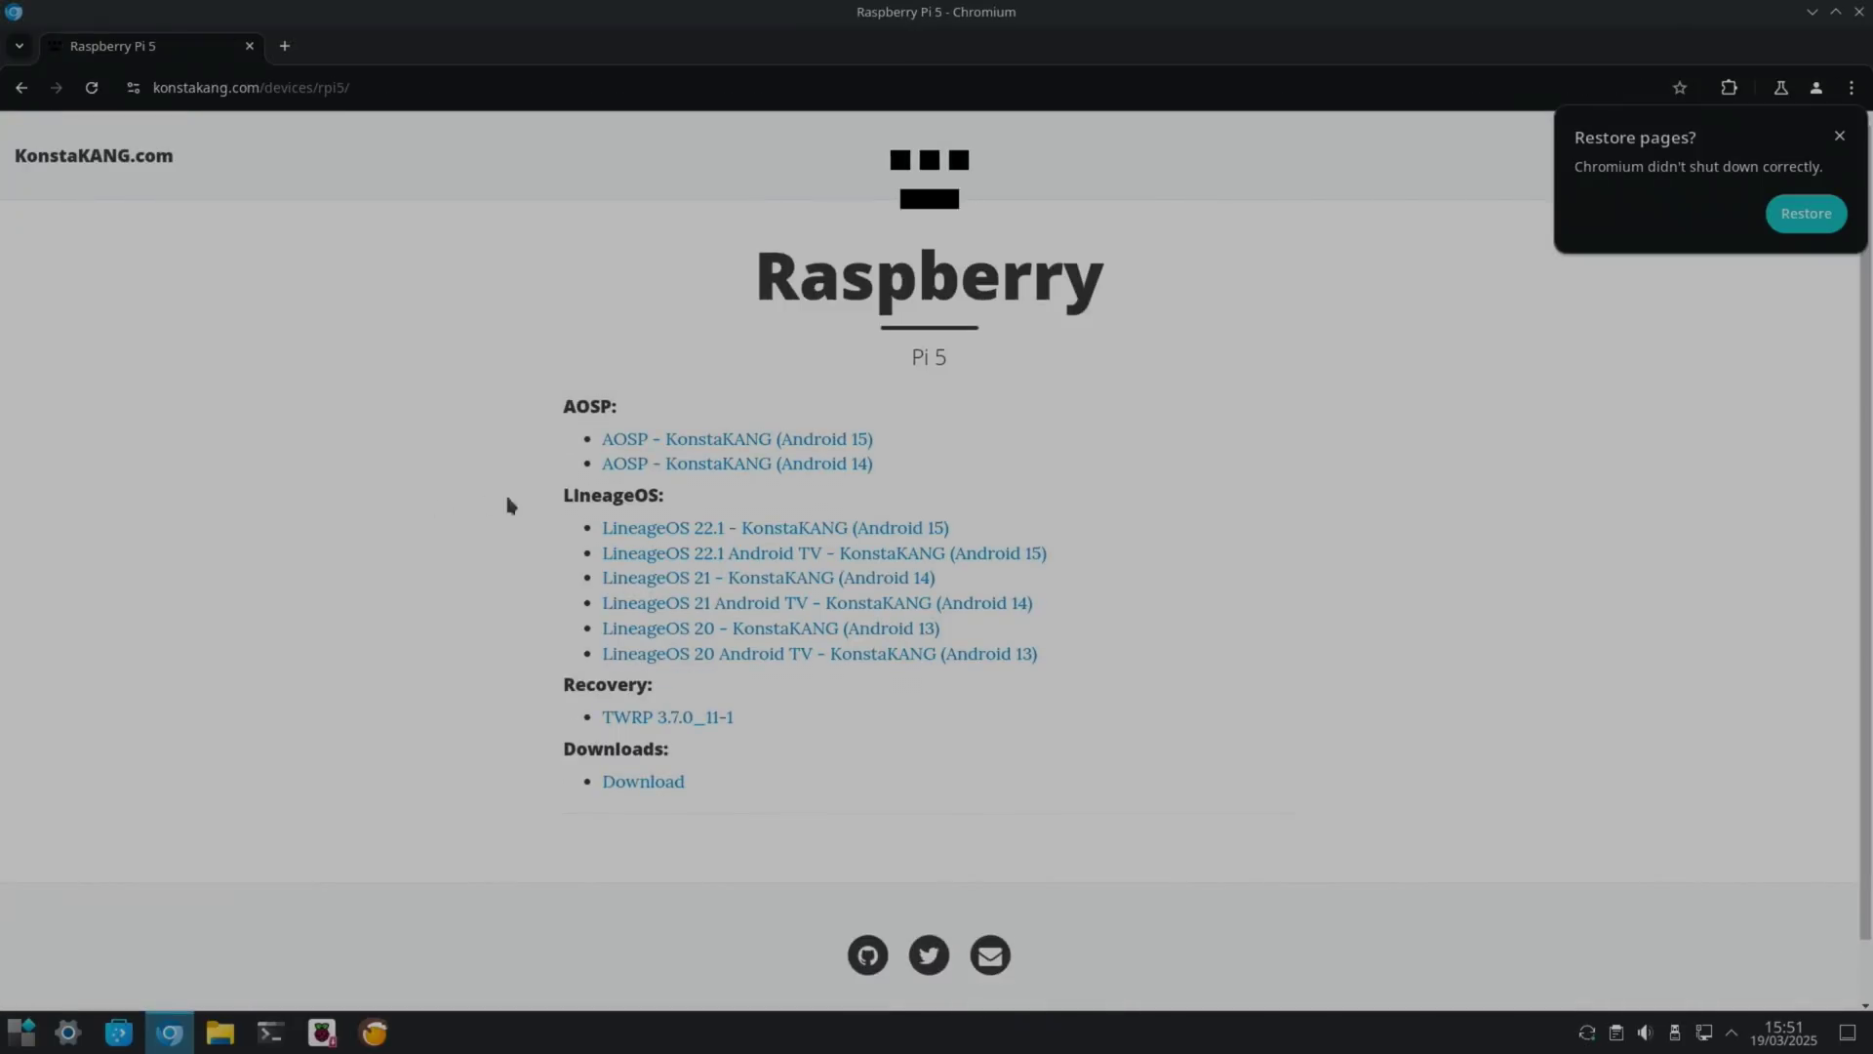
{"action": "left_click", "coordinate": [726, 446]}
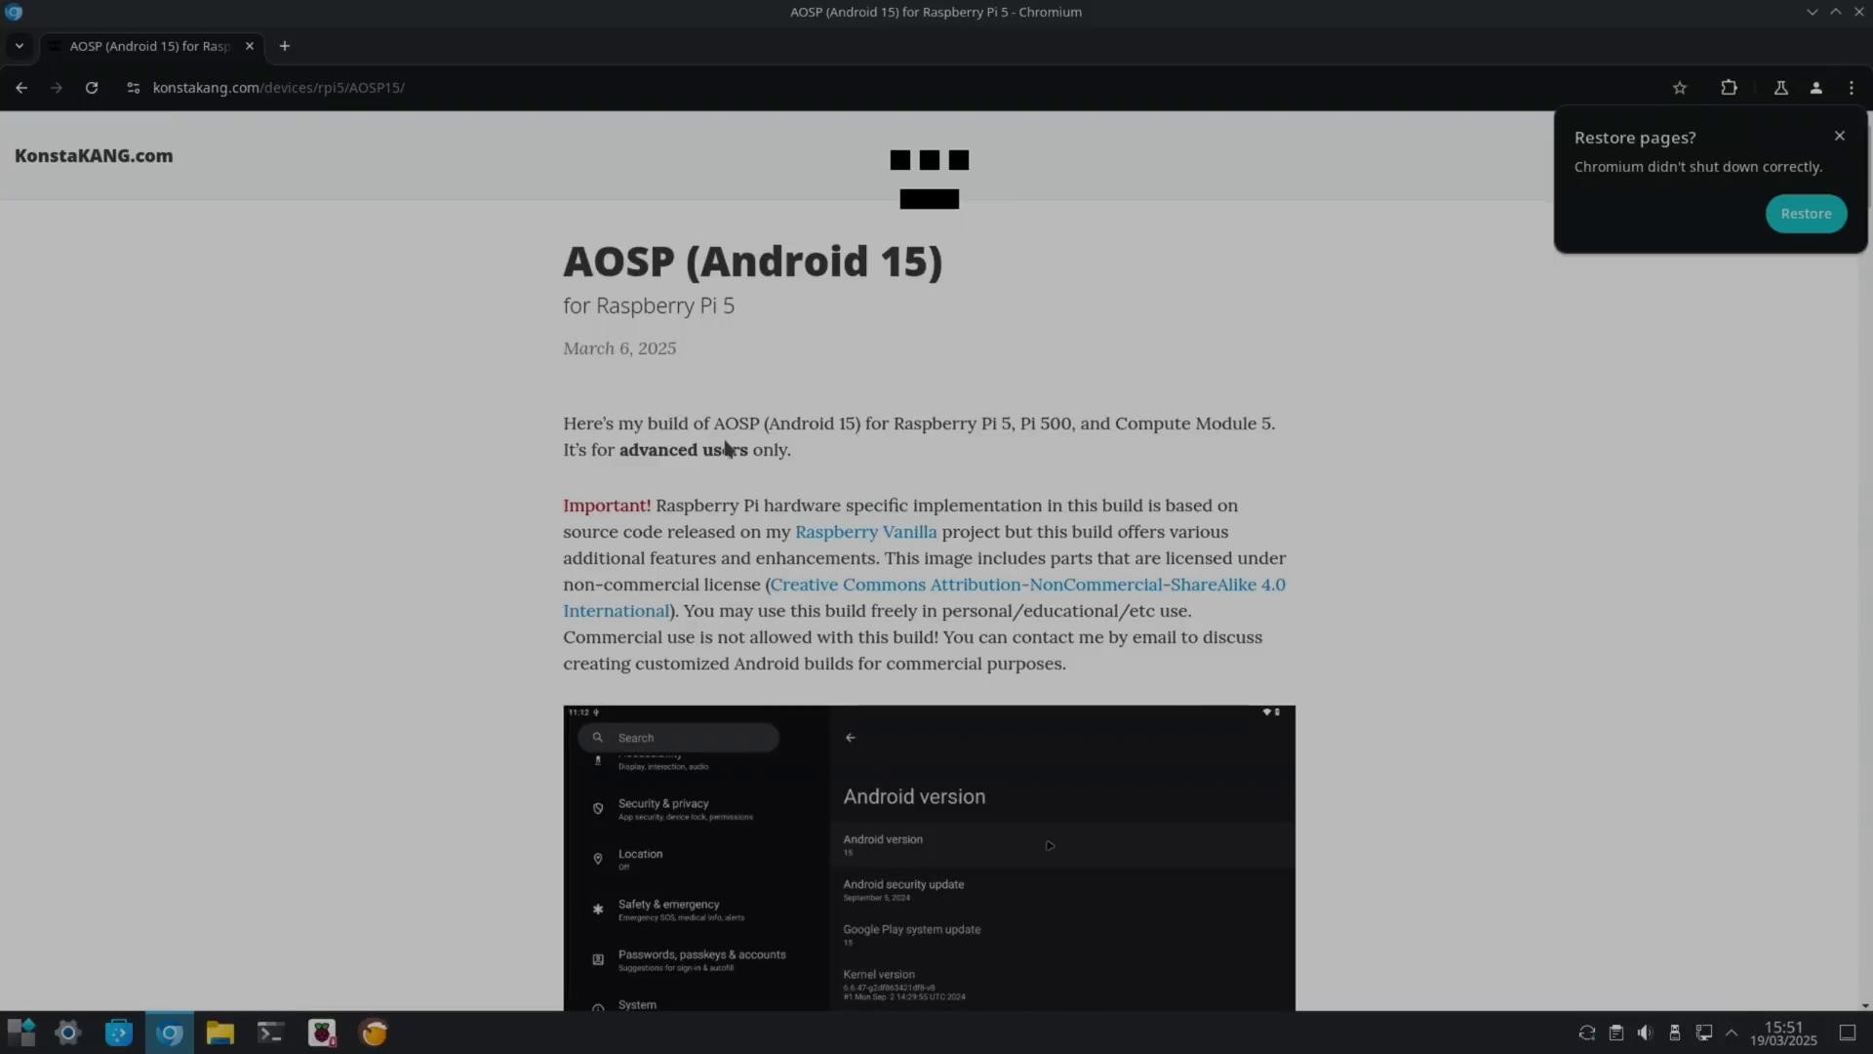
{"action": "scroll", "coordinate": [786, 488], "scroll_direction": "down", "scroll_amount": 8}
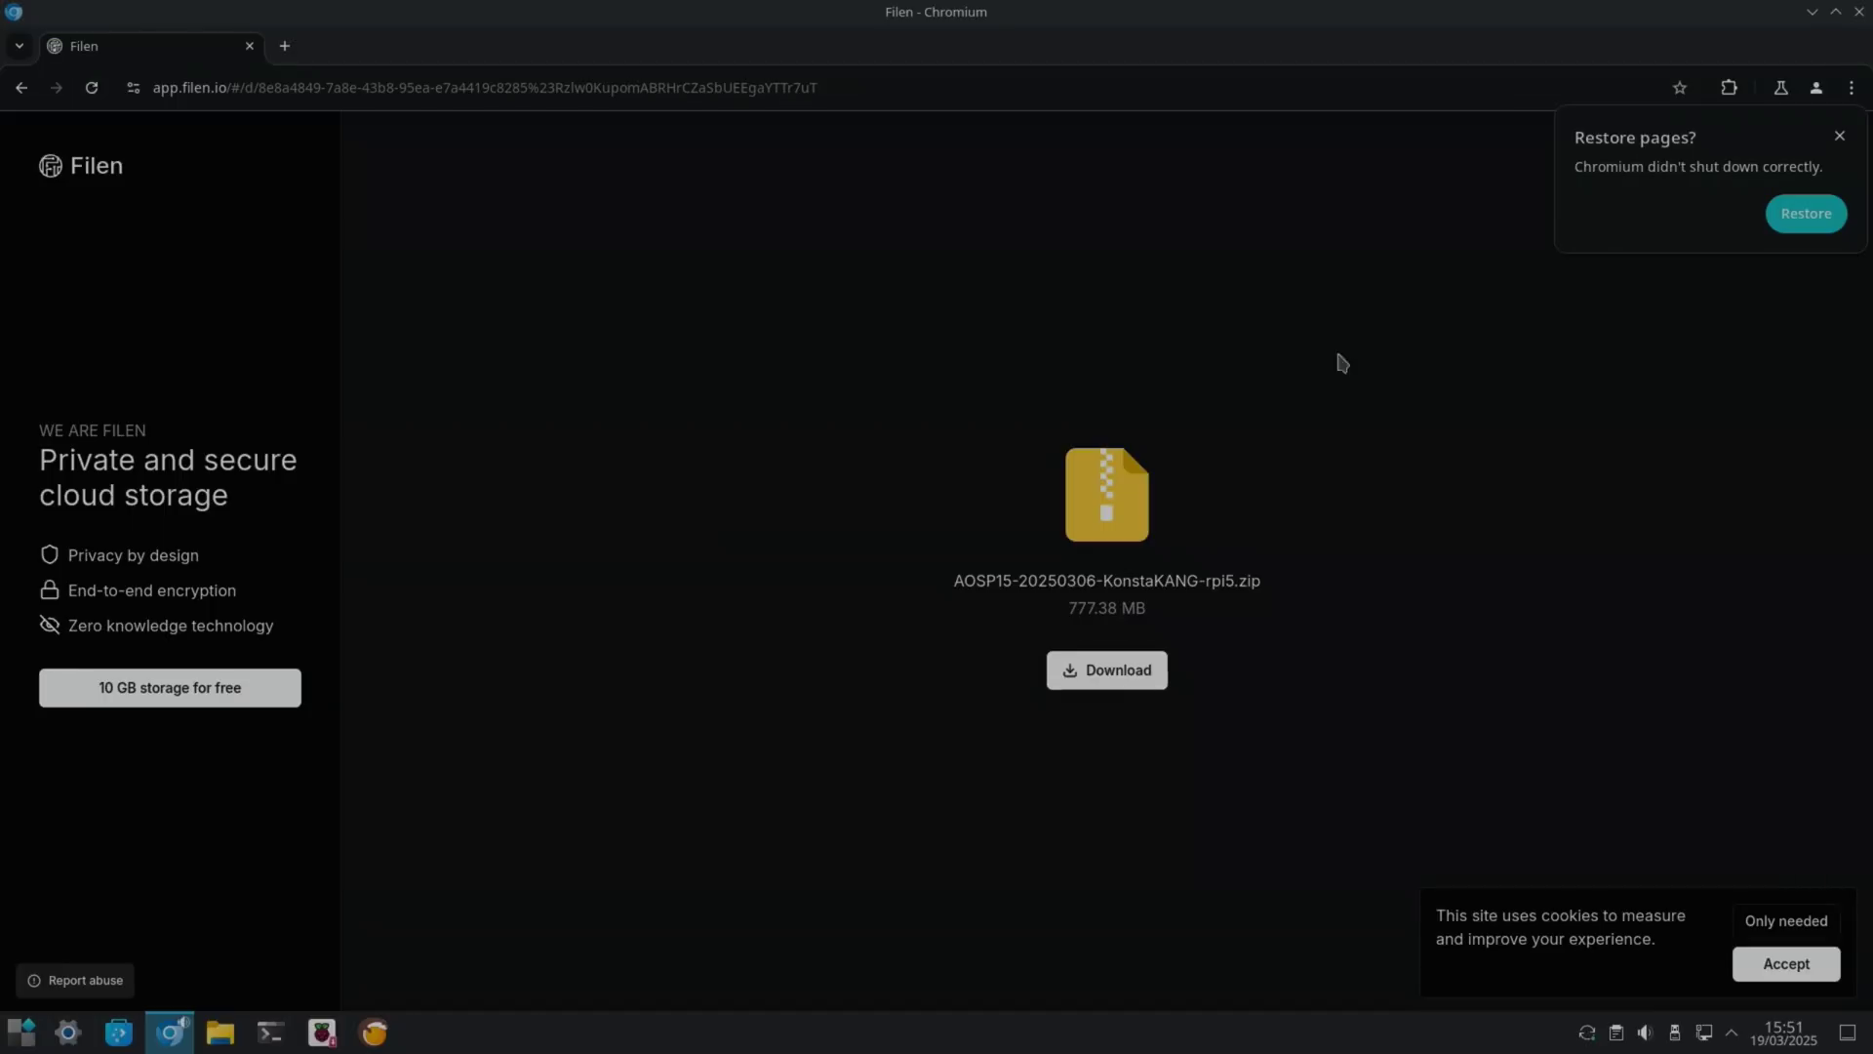
{"action": "left_click", "coordinate": [1859, 13]}
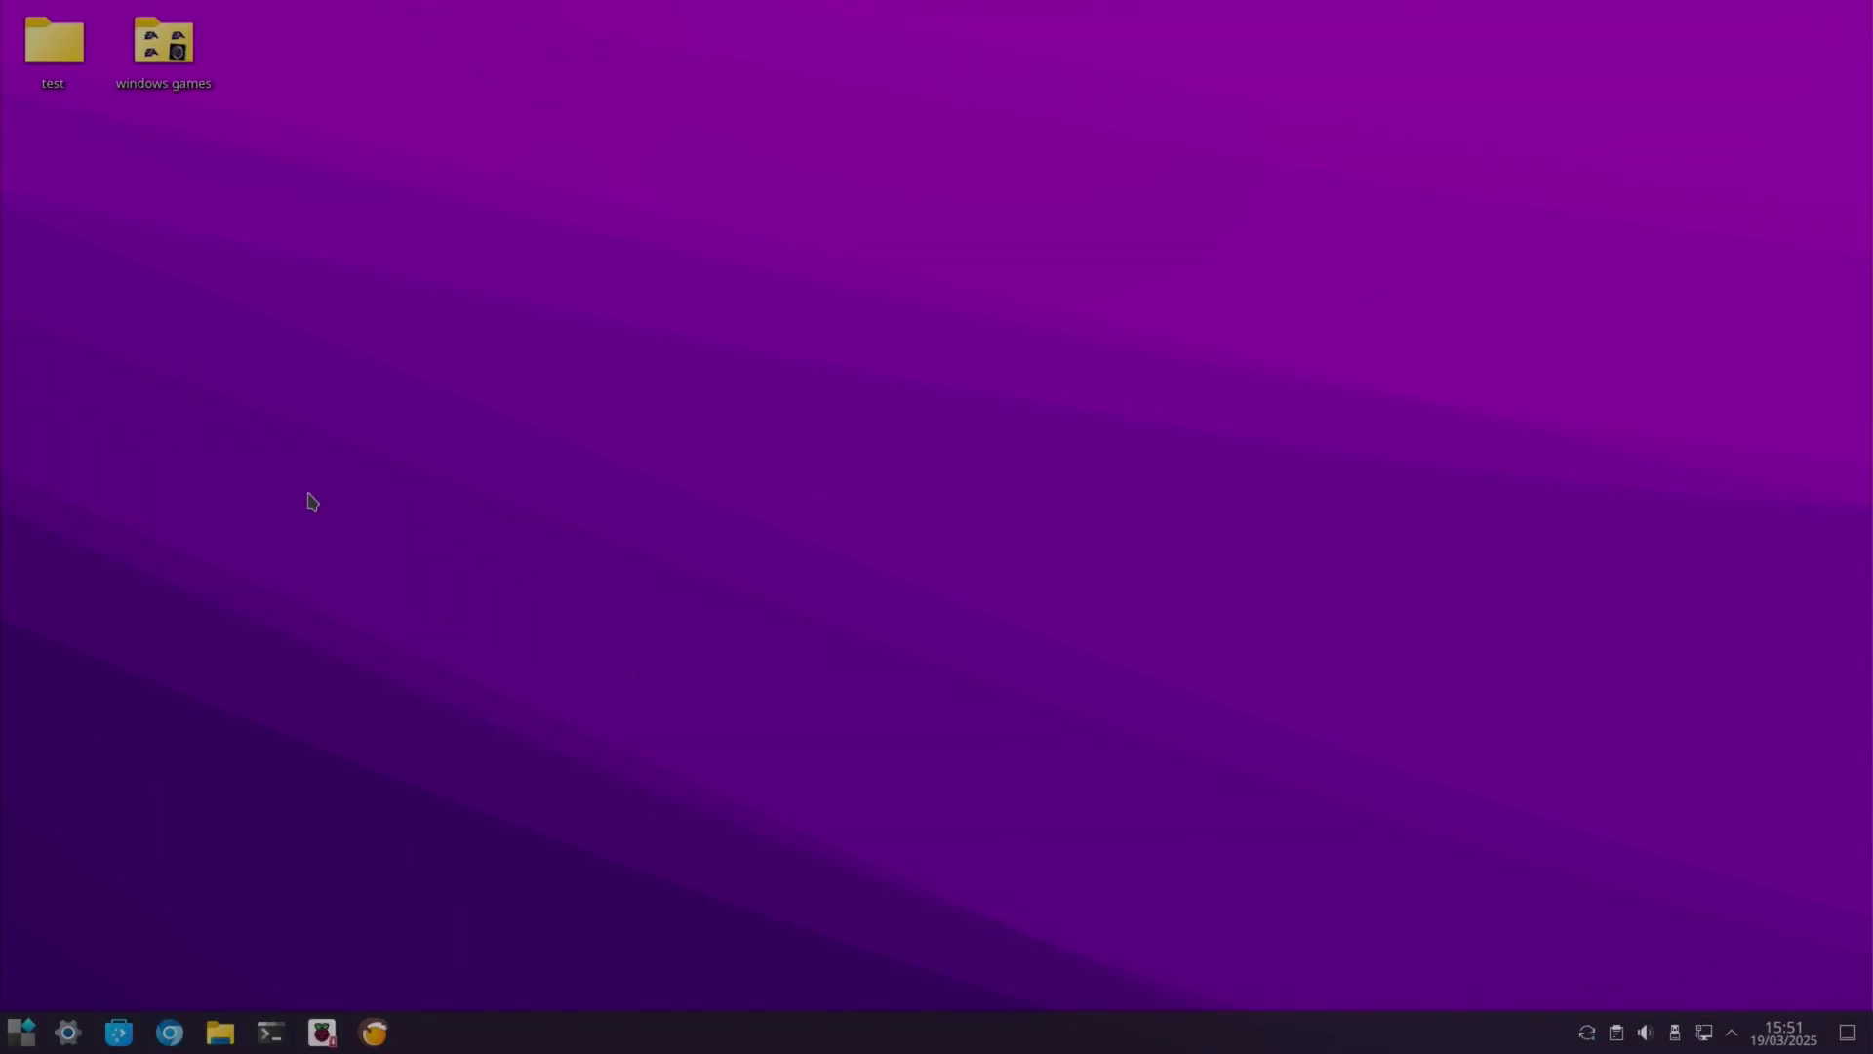
{"action": "key", "text": "super"}
{"action": "type", "text": "imag"}
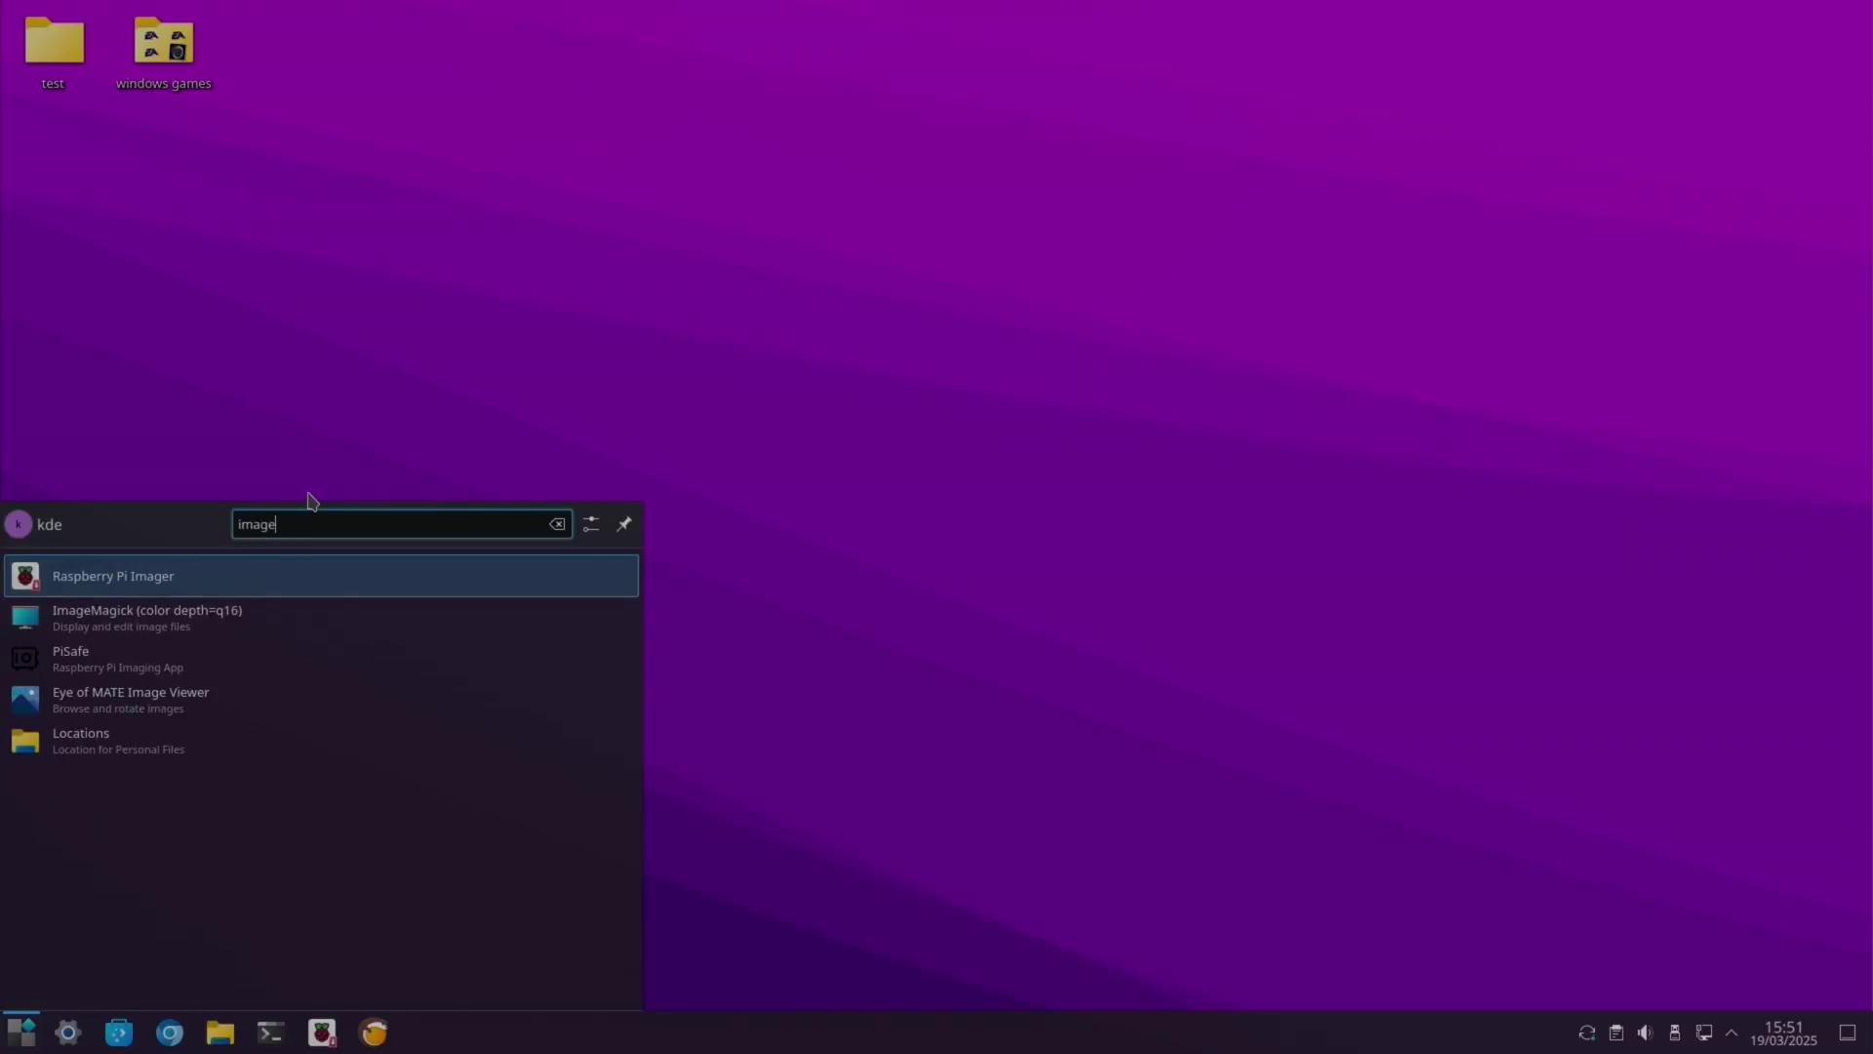
{"action": "type", "text": "e"}
{"action": "key", "text": "Return"}
{"action": "left_click", "coordinate": [884, 511]}
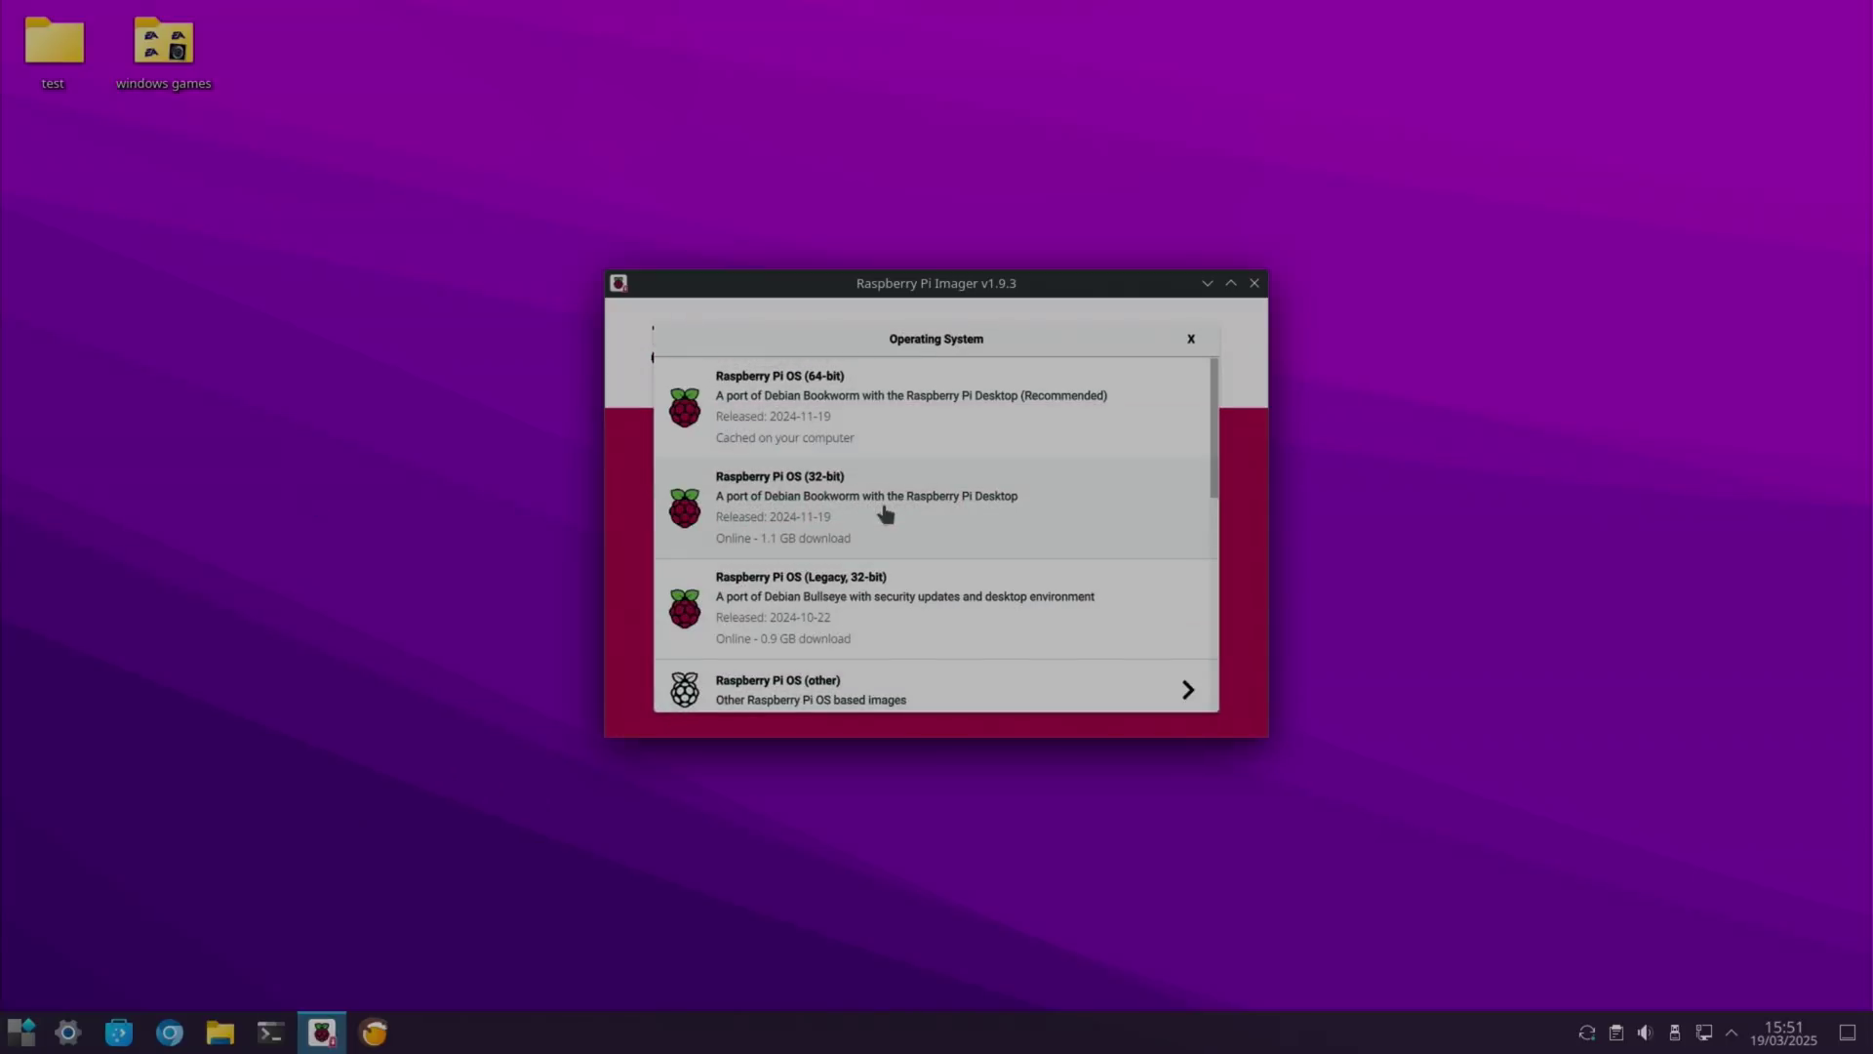
{"action": "scroll", "coordinate": [885, 514], "scroll_direction": "down", "scroll_amount": 10}
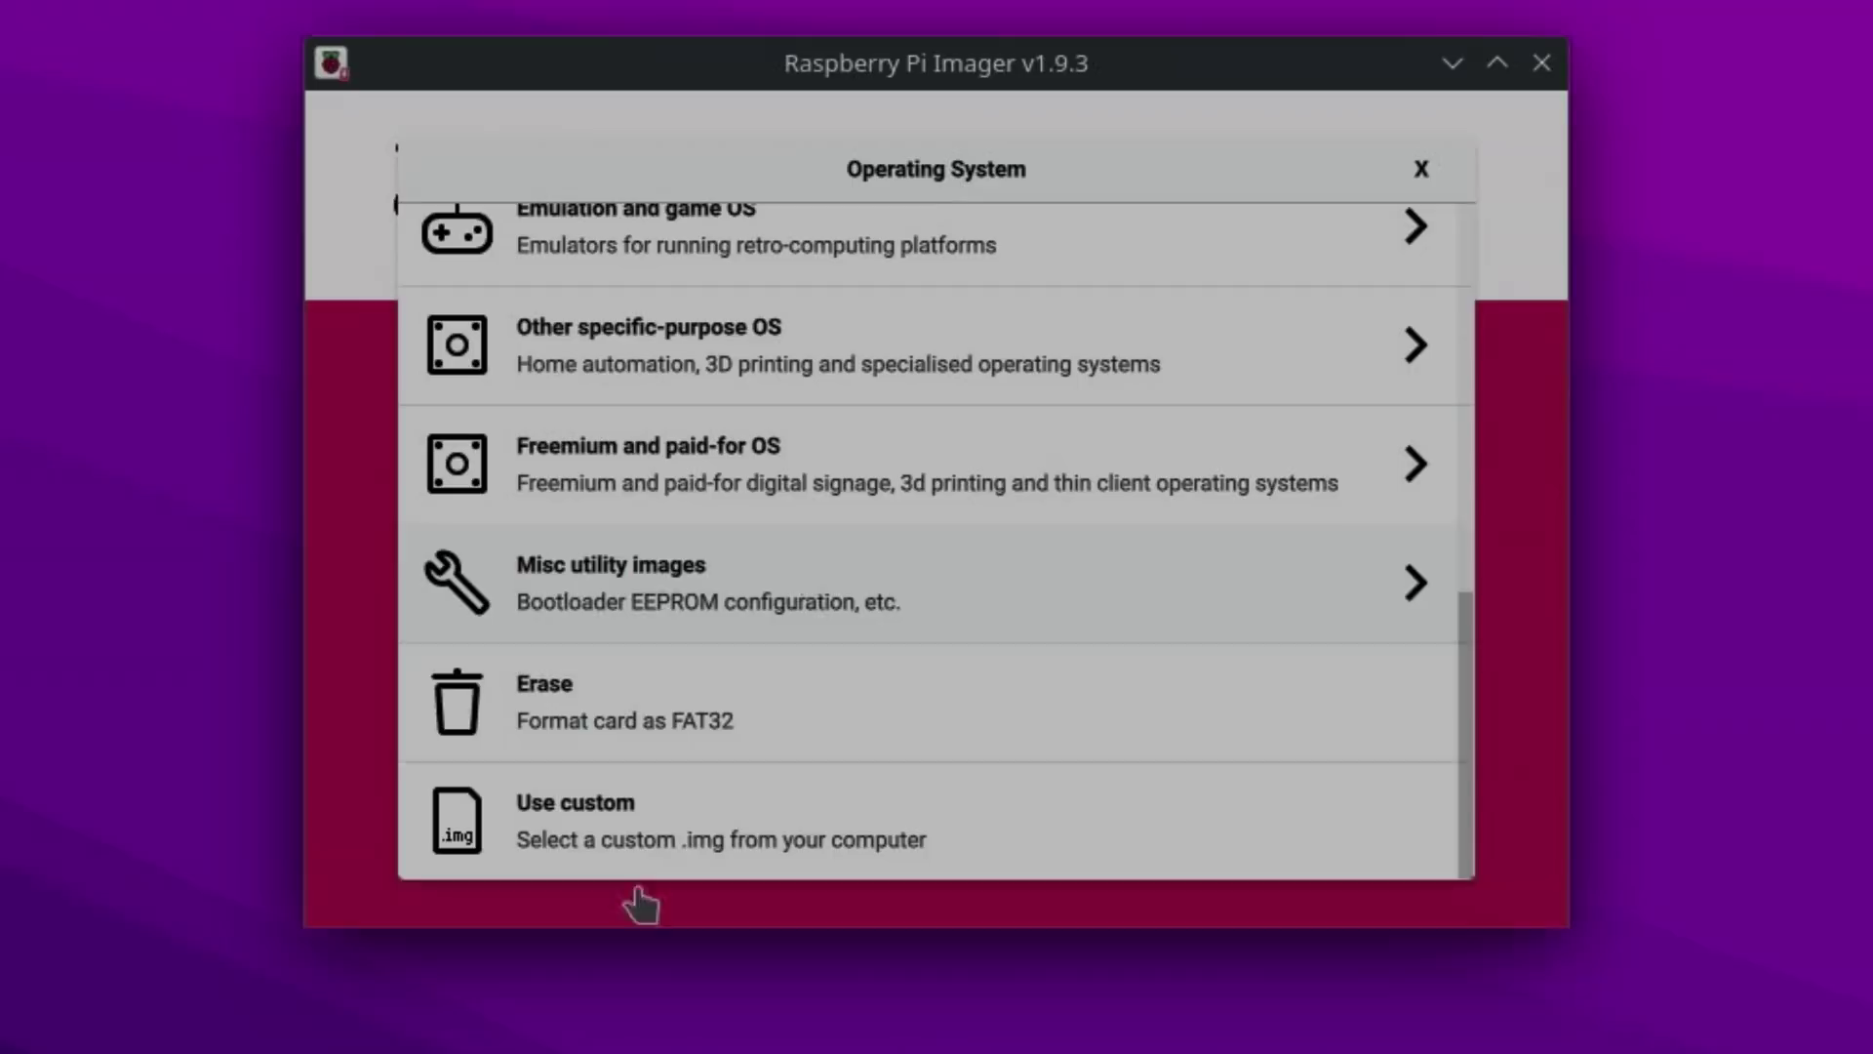
{"action": "left_click", "coordinate": [648, 849]}
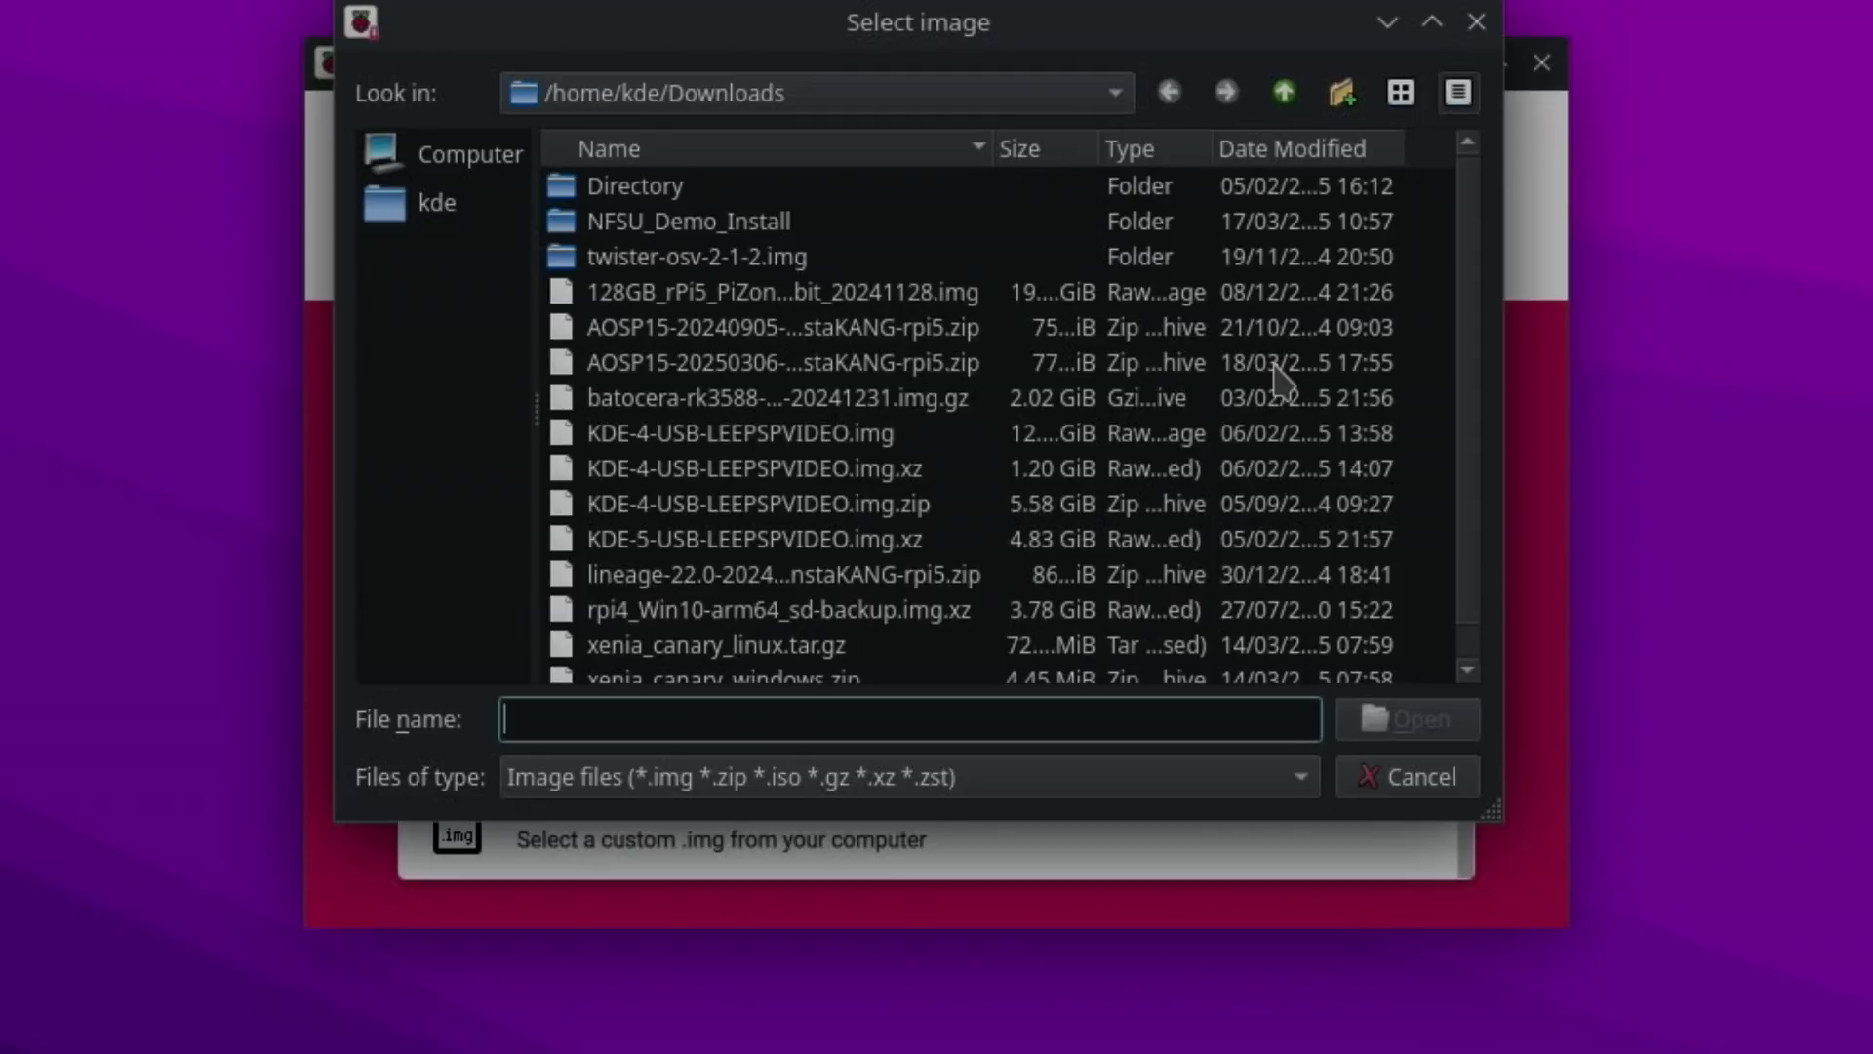
{"action": "double_click", "coordinate": [1274, 365]}
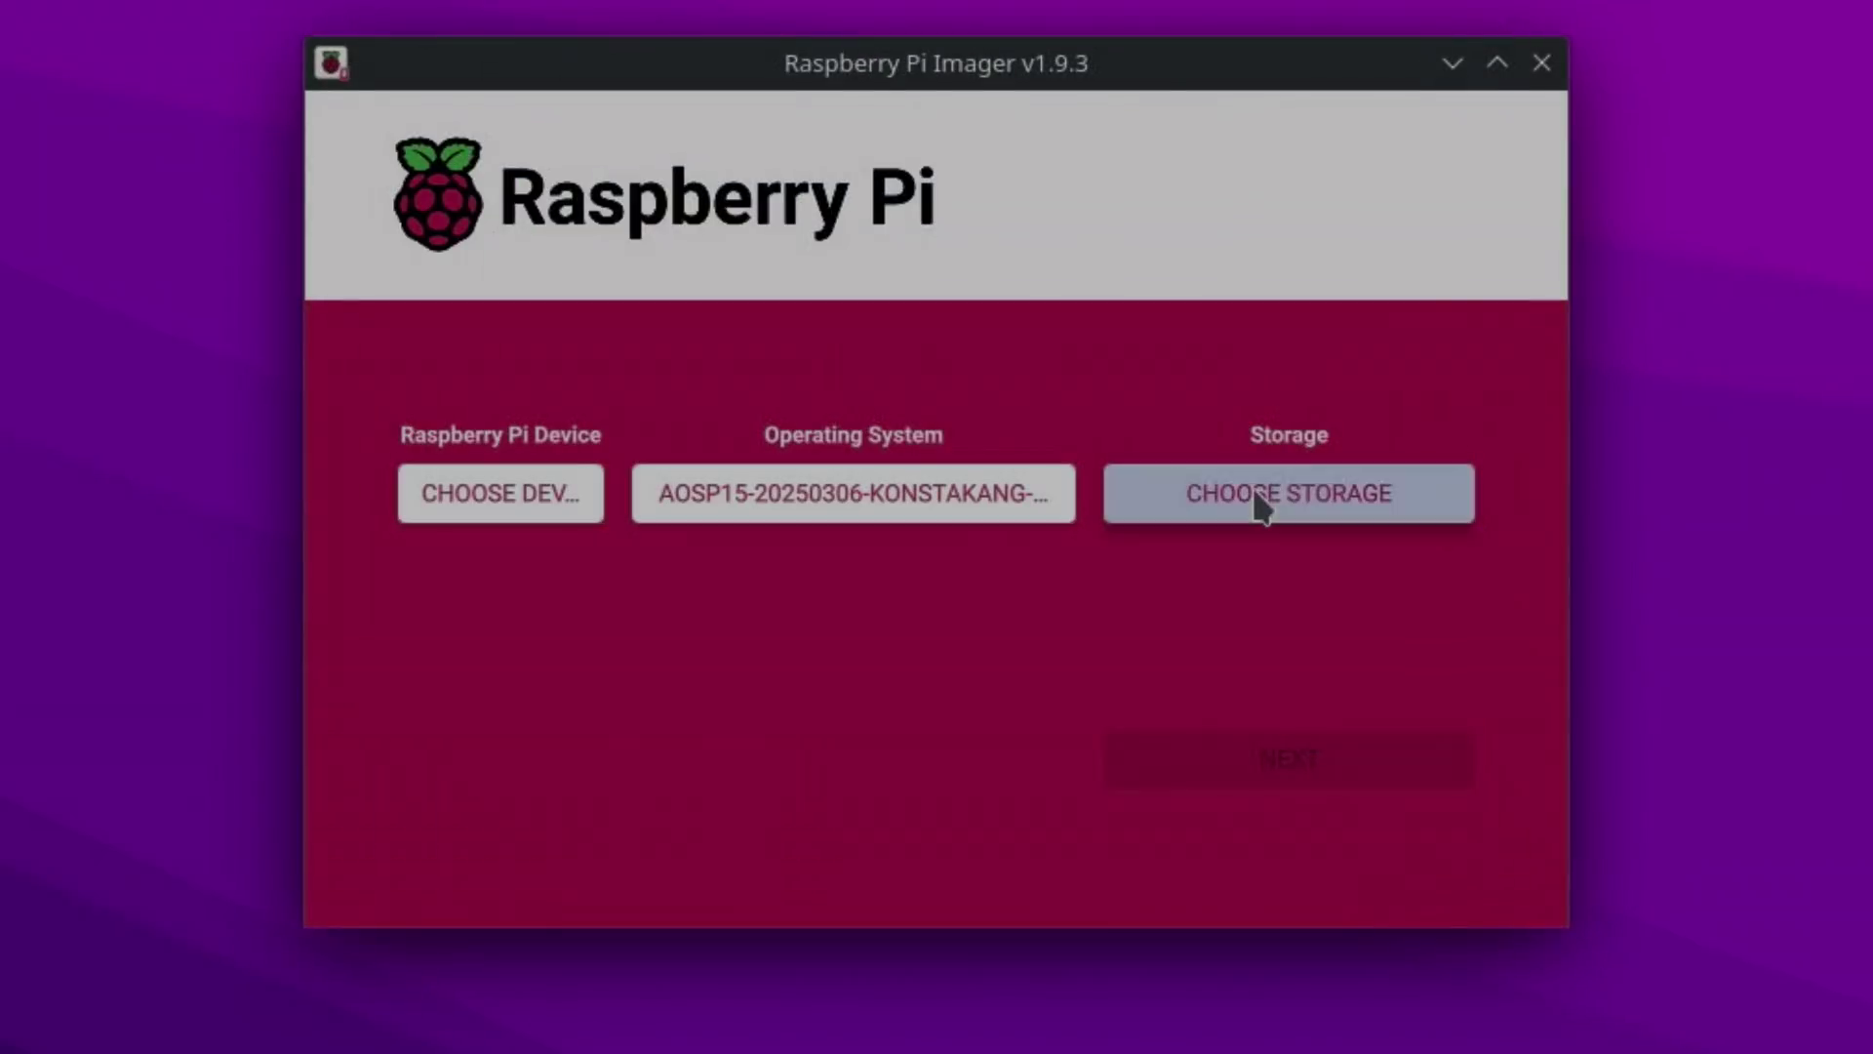
Step: Target the Realtek RTL9210B-CG drive without OS customisation, and authorise the write with the password
{"action": "left_click", "coordinate": [1261, 503]}
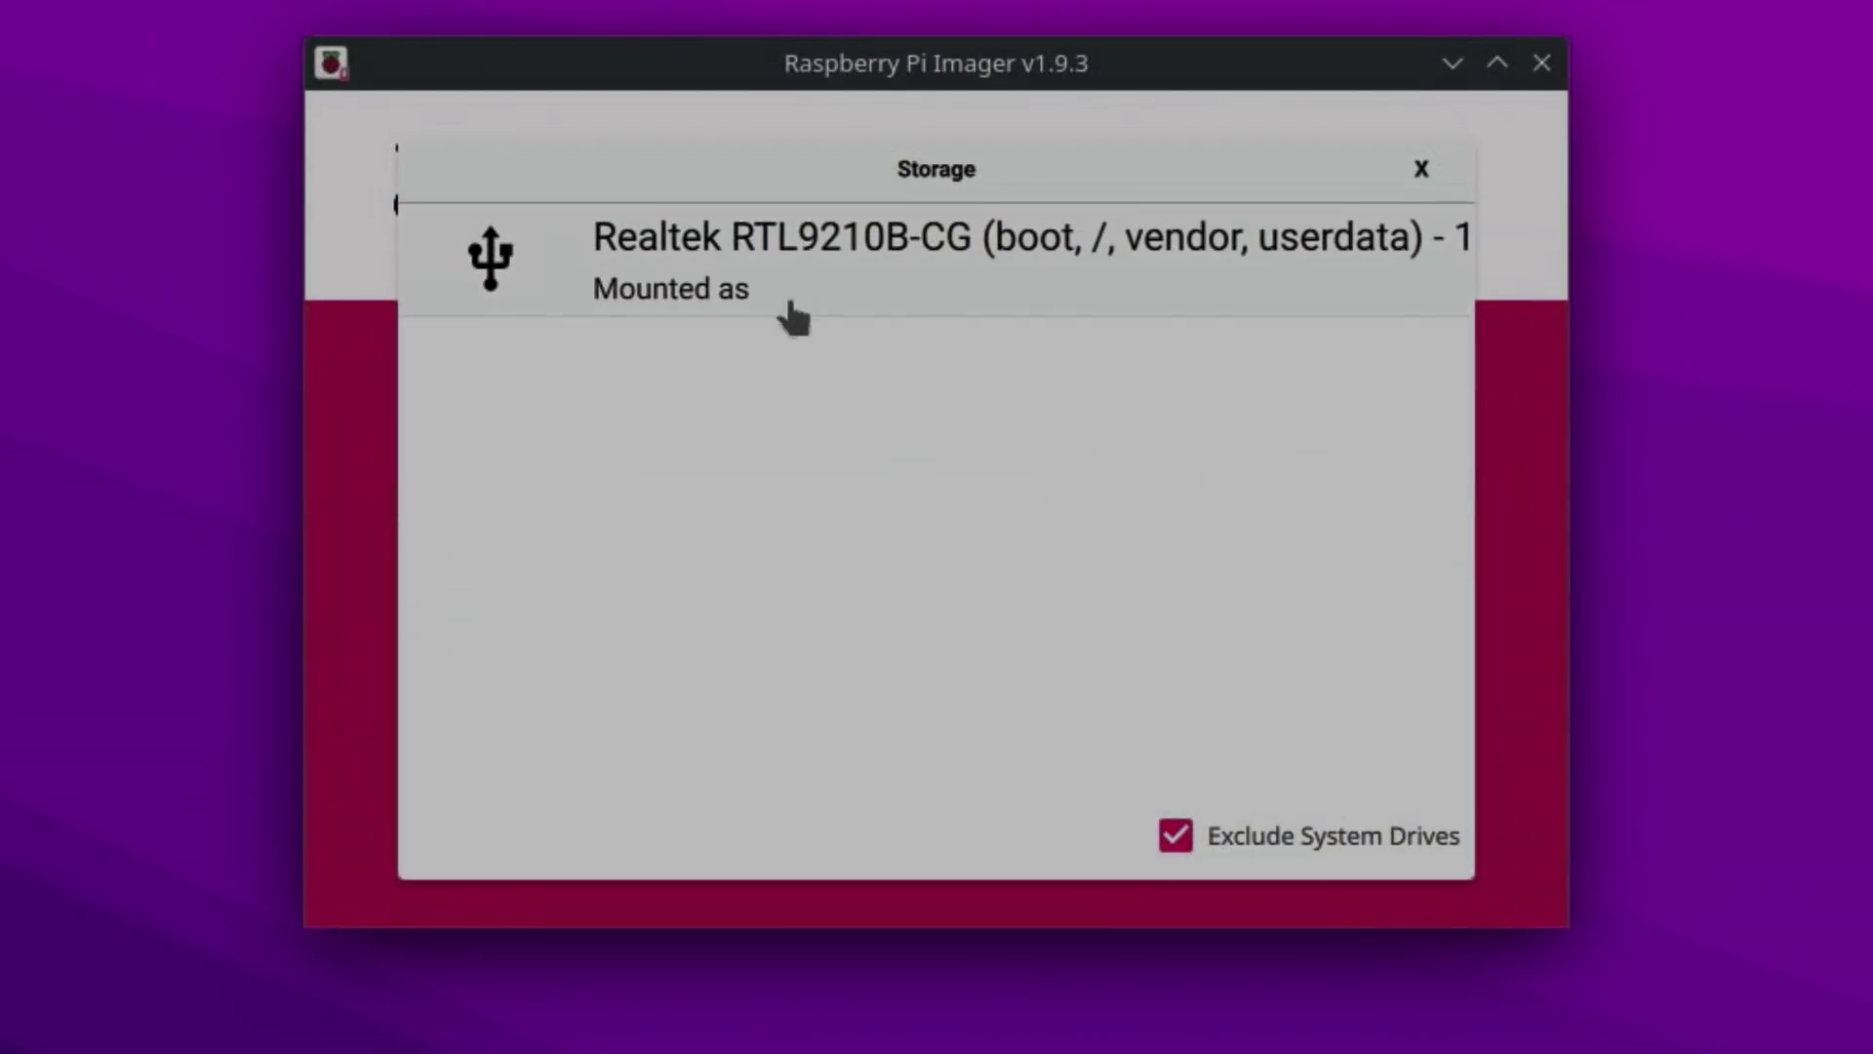
{"action": "left_click", "coordinate": [680, 261]}
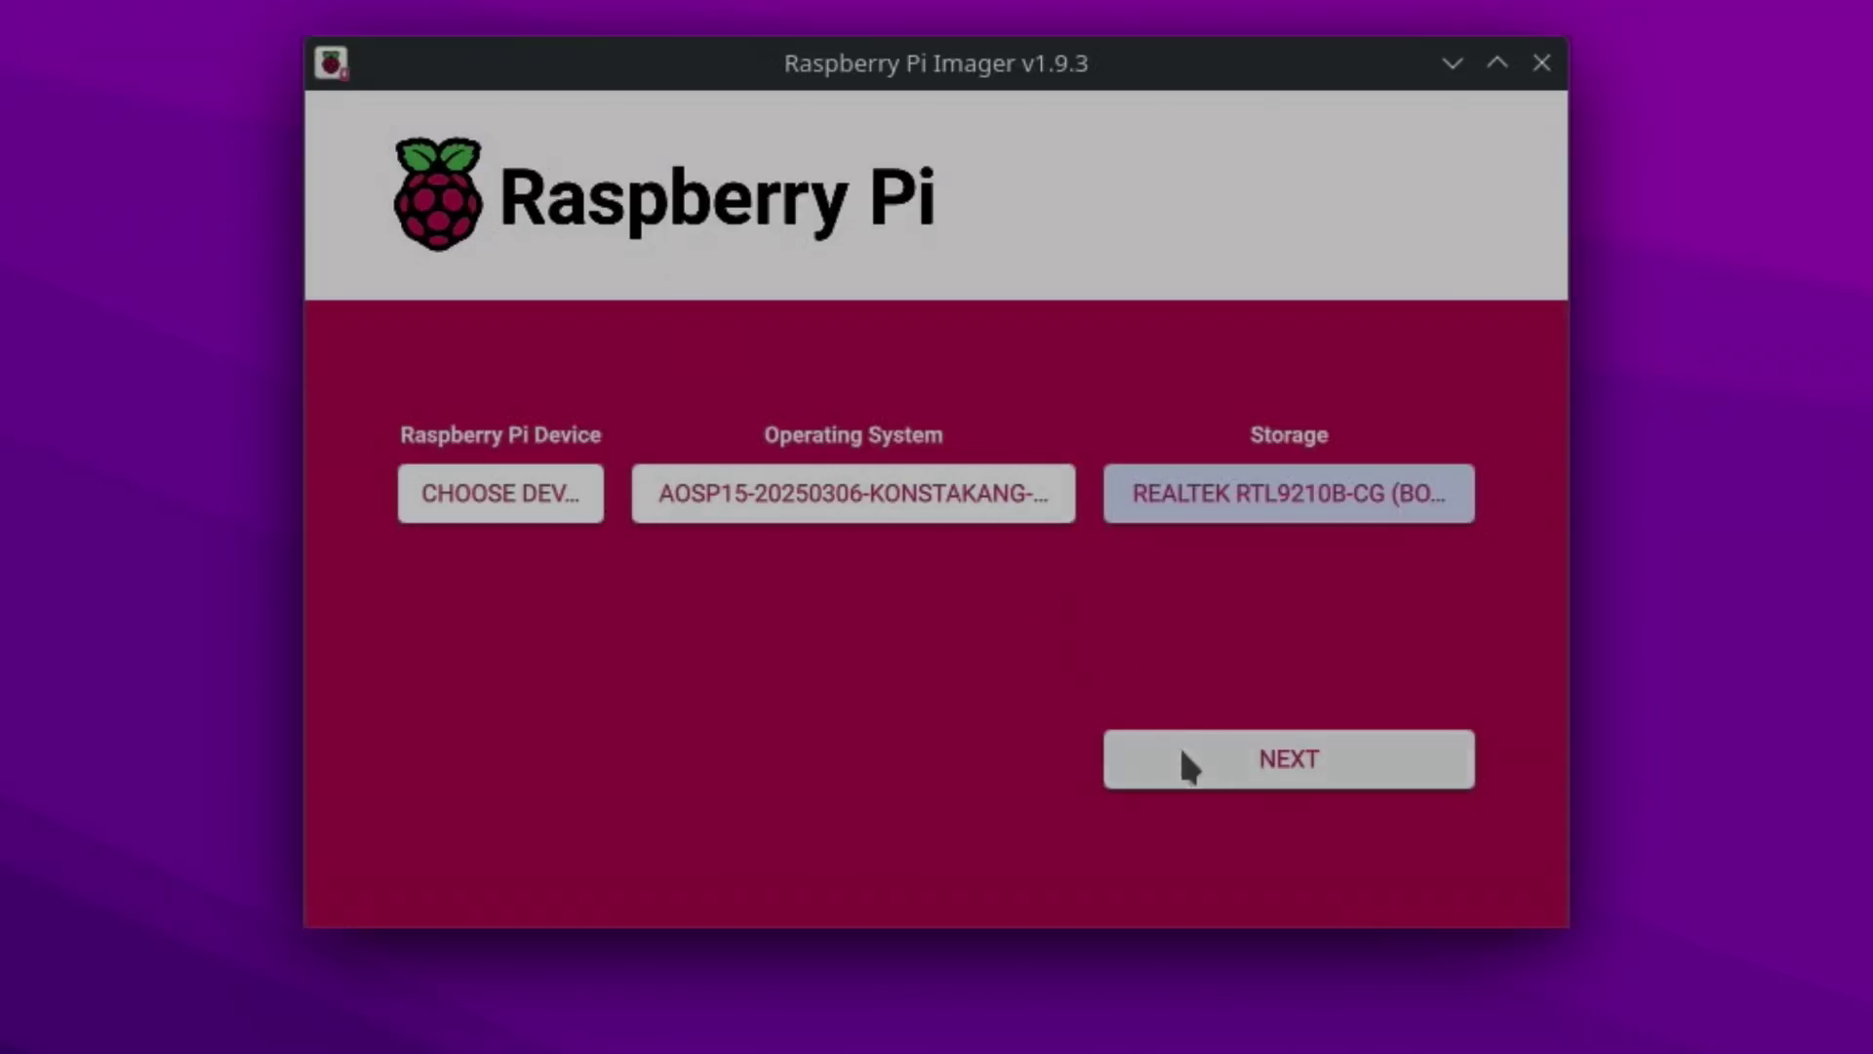
{"action": "left_click", "coordinate": [1192, 771]}
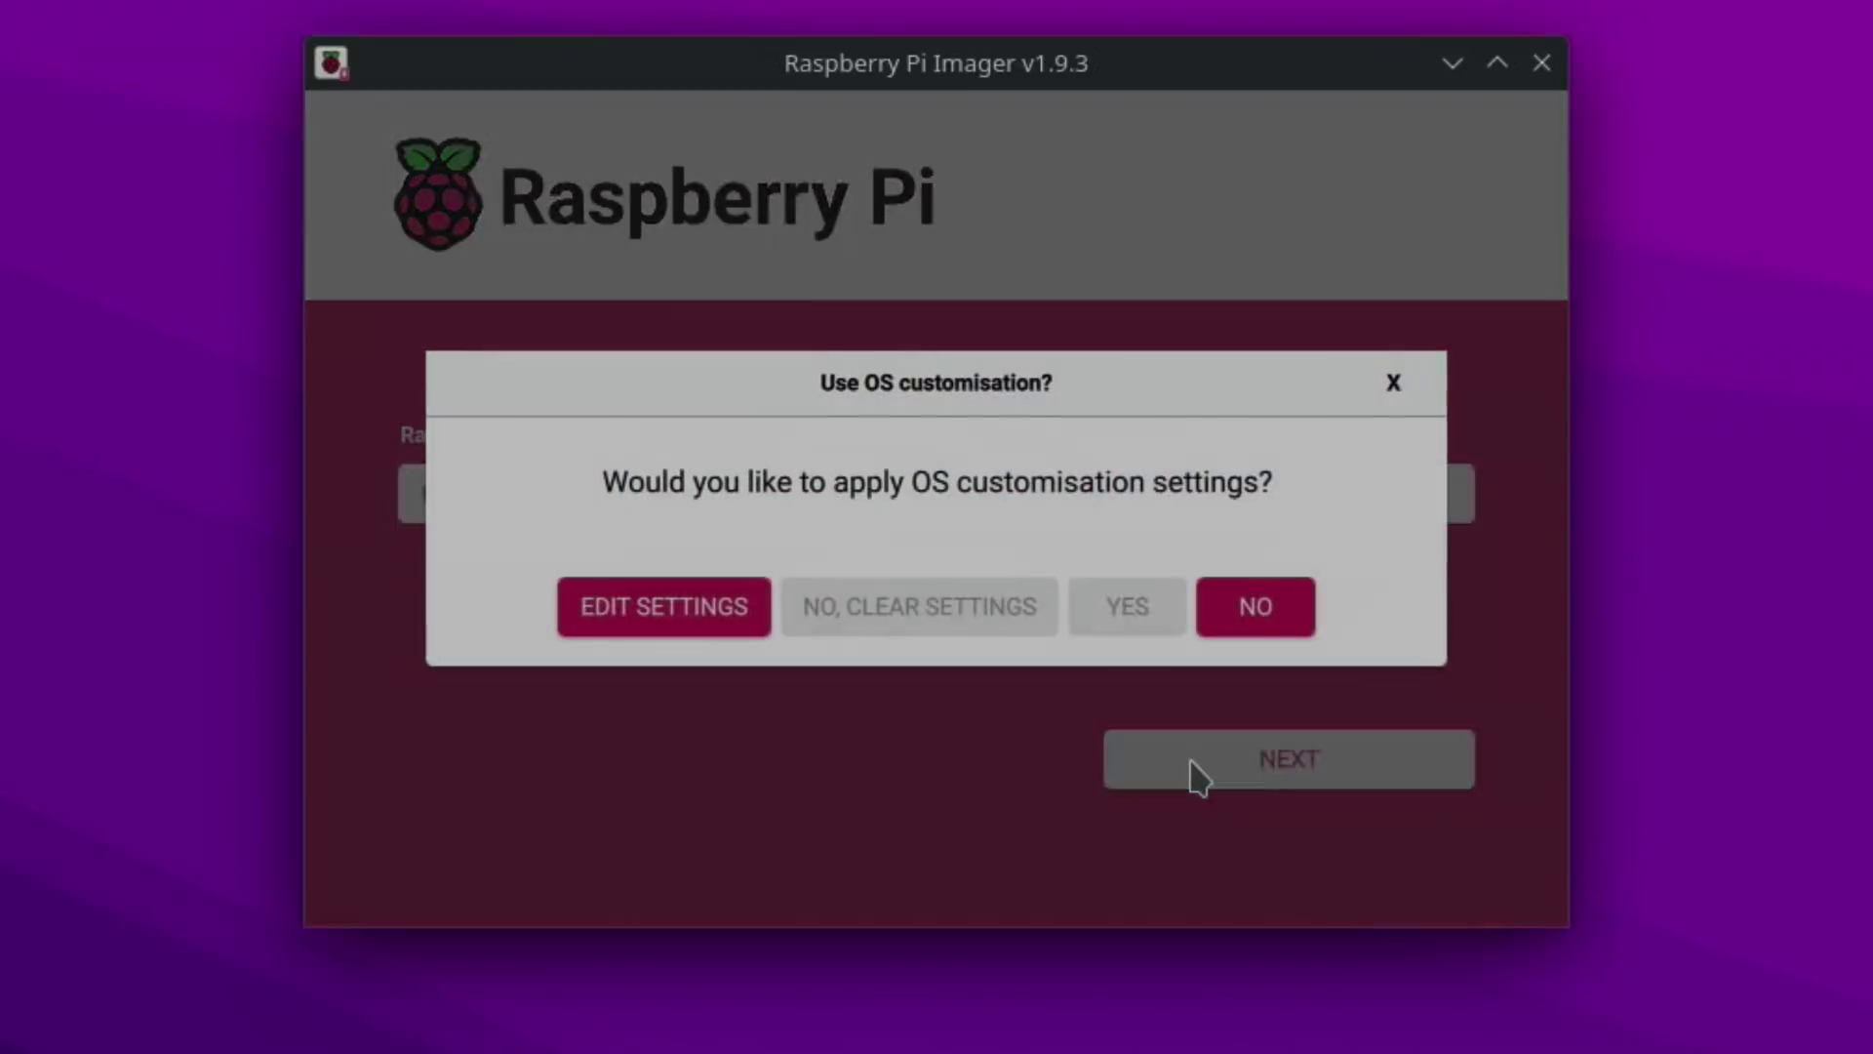
{"action": "left_click", "coordinate": [1253, 610]}
{"action": "left_click", "coordinate": [1045, 649]}
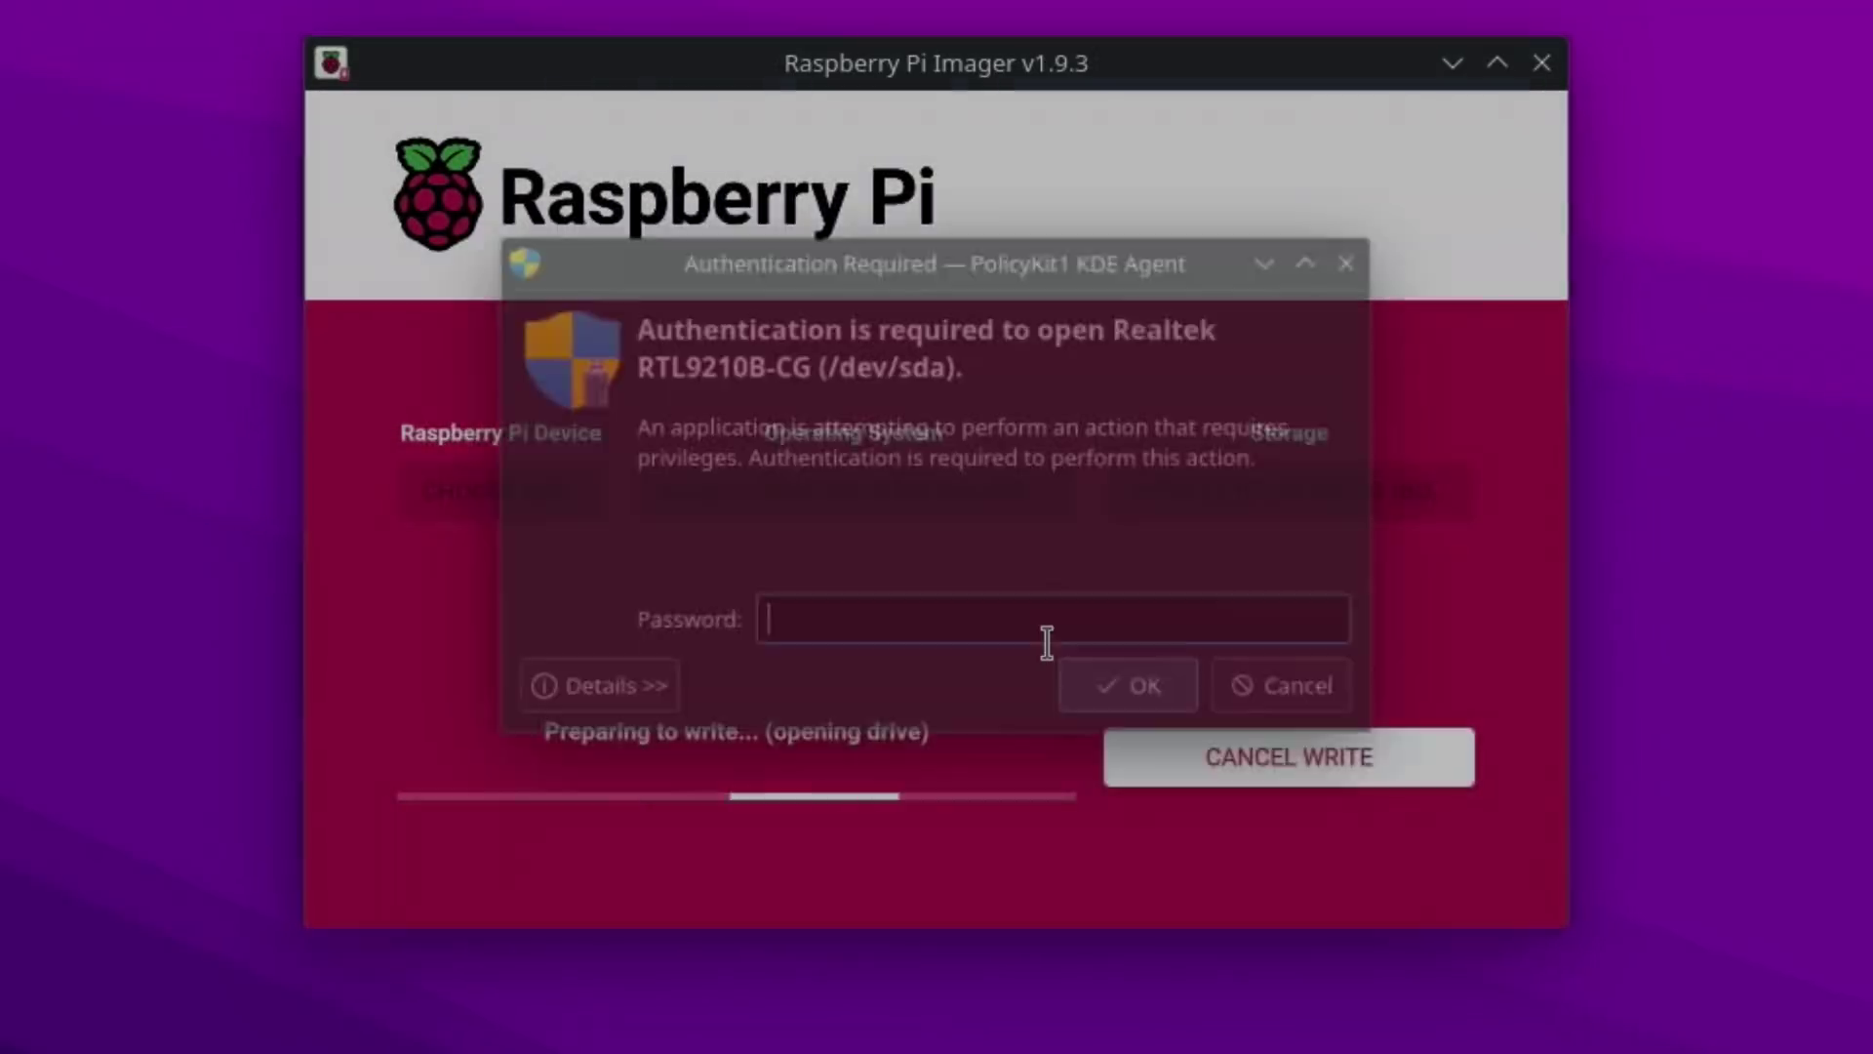
{"action": "type", "text": "•••"}
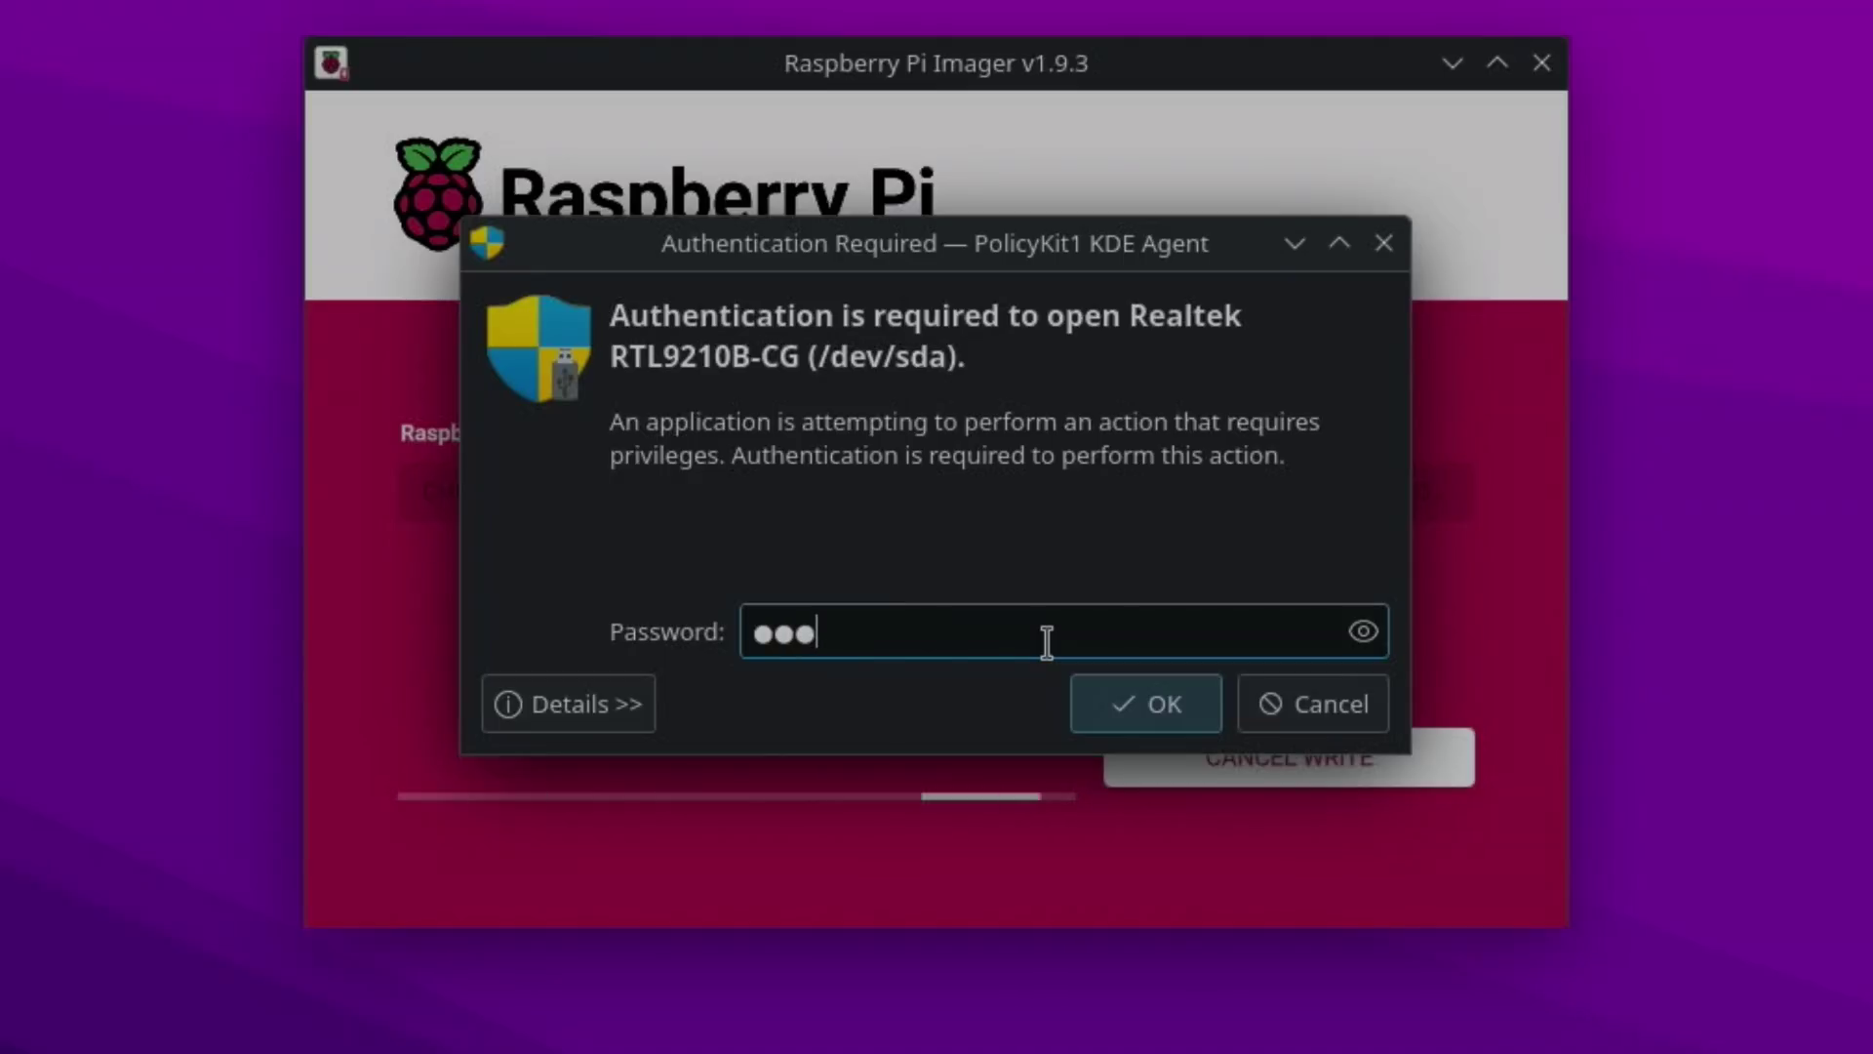
{"action": "key", "text": "Return"}
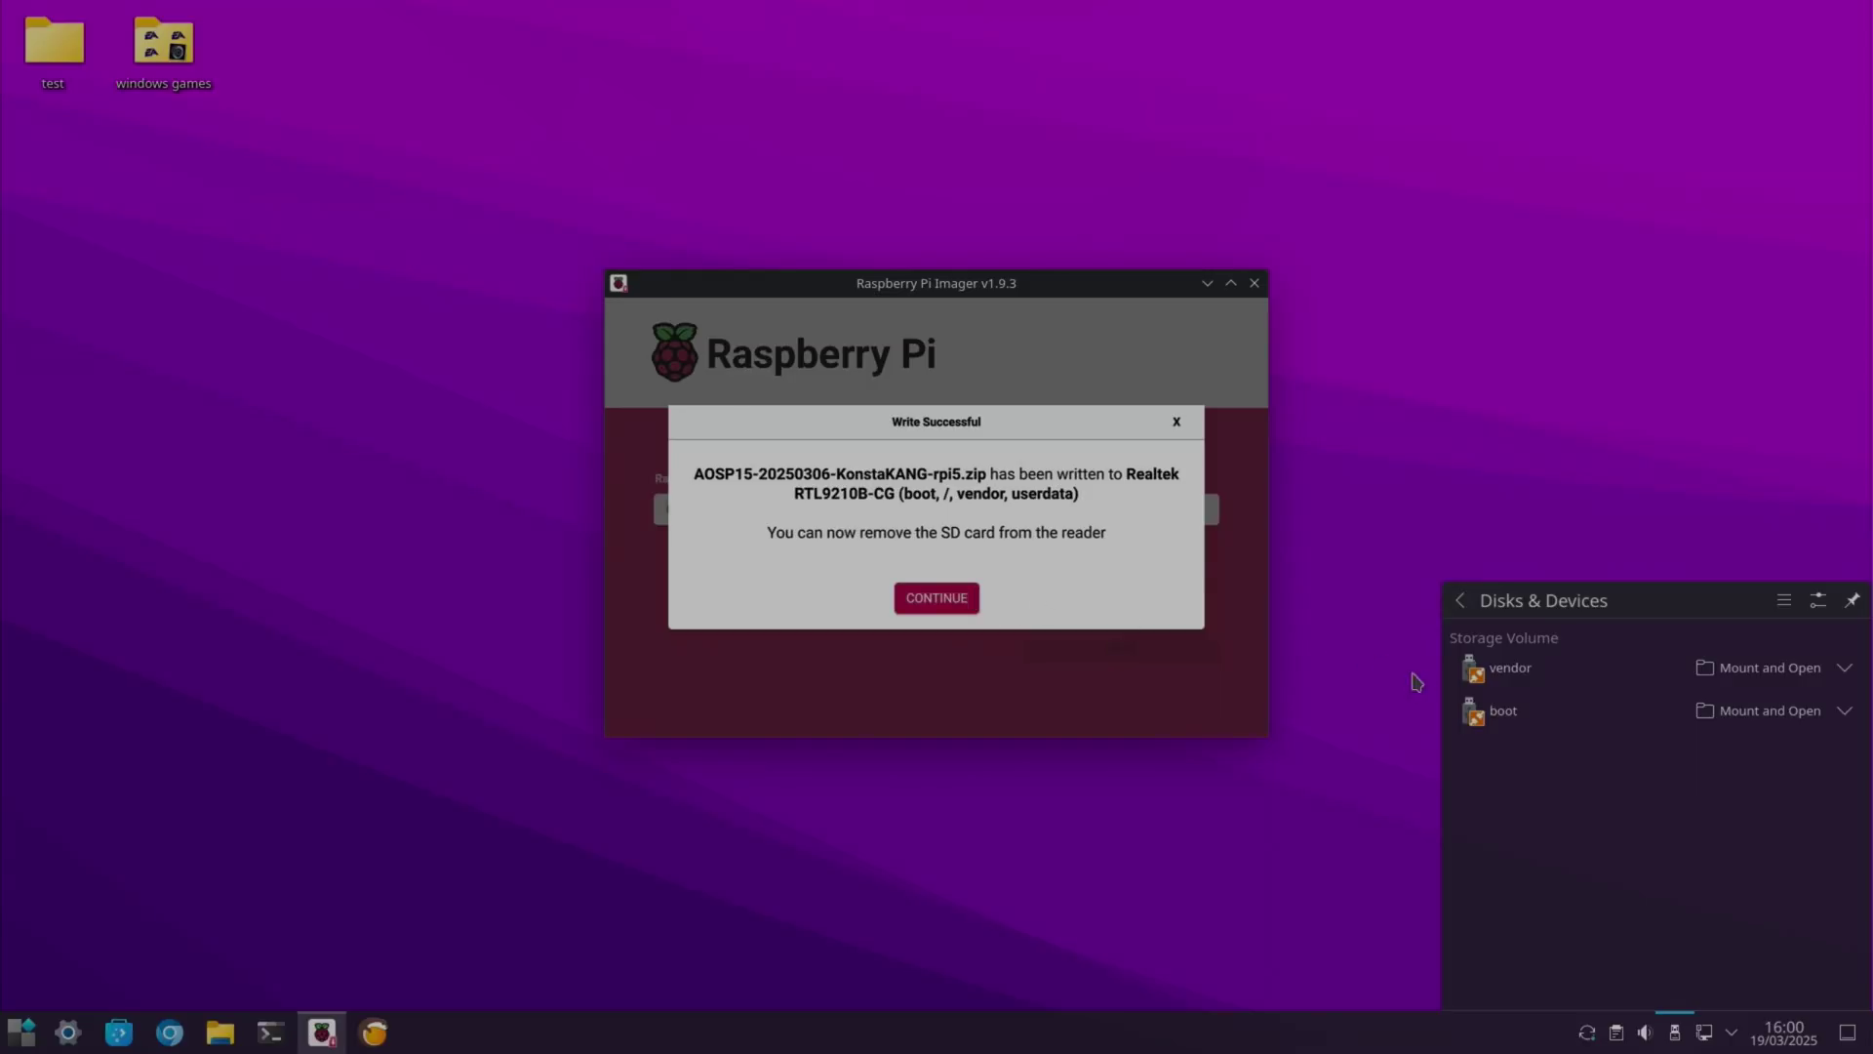
Step: Mount the flashed drive's boot partition and open config.txt in Geany
{"action": "left_click", "coordinate": [1497, 722]}
{"action": "left_click", "coordinate": [1561, 783]}
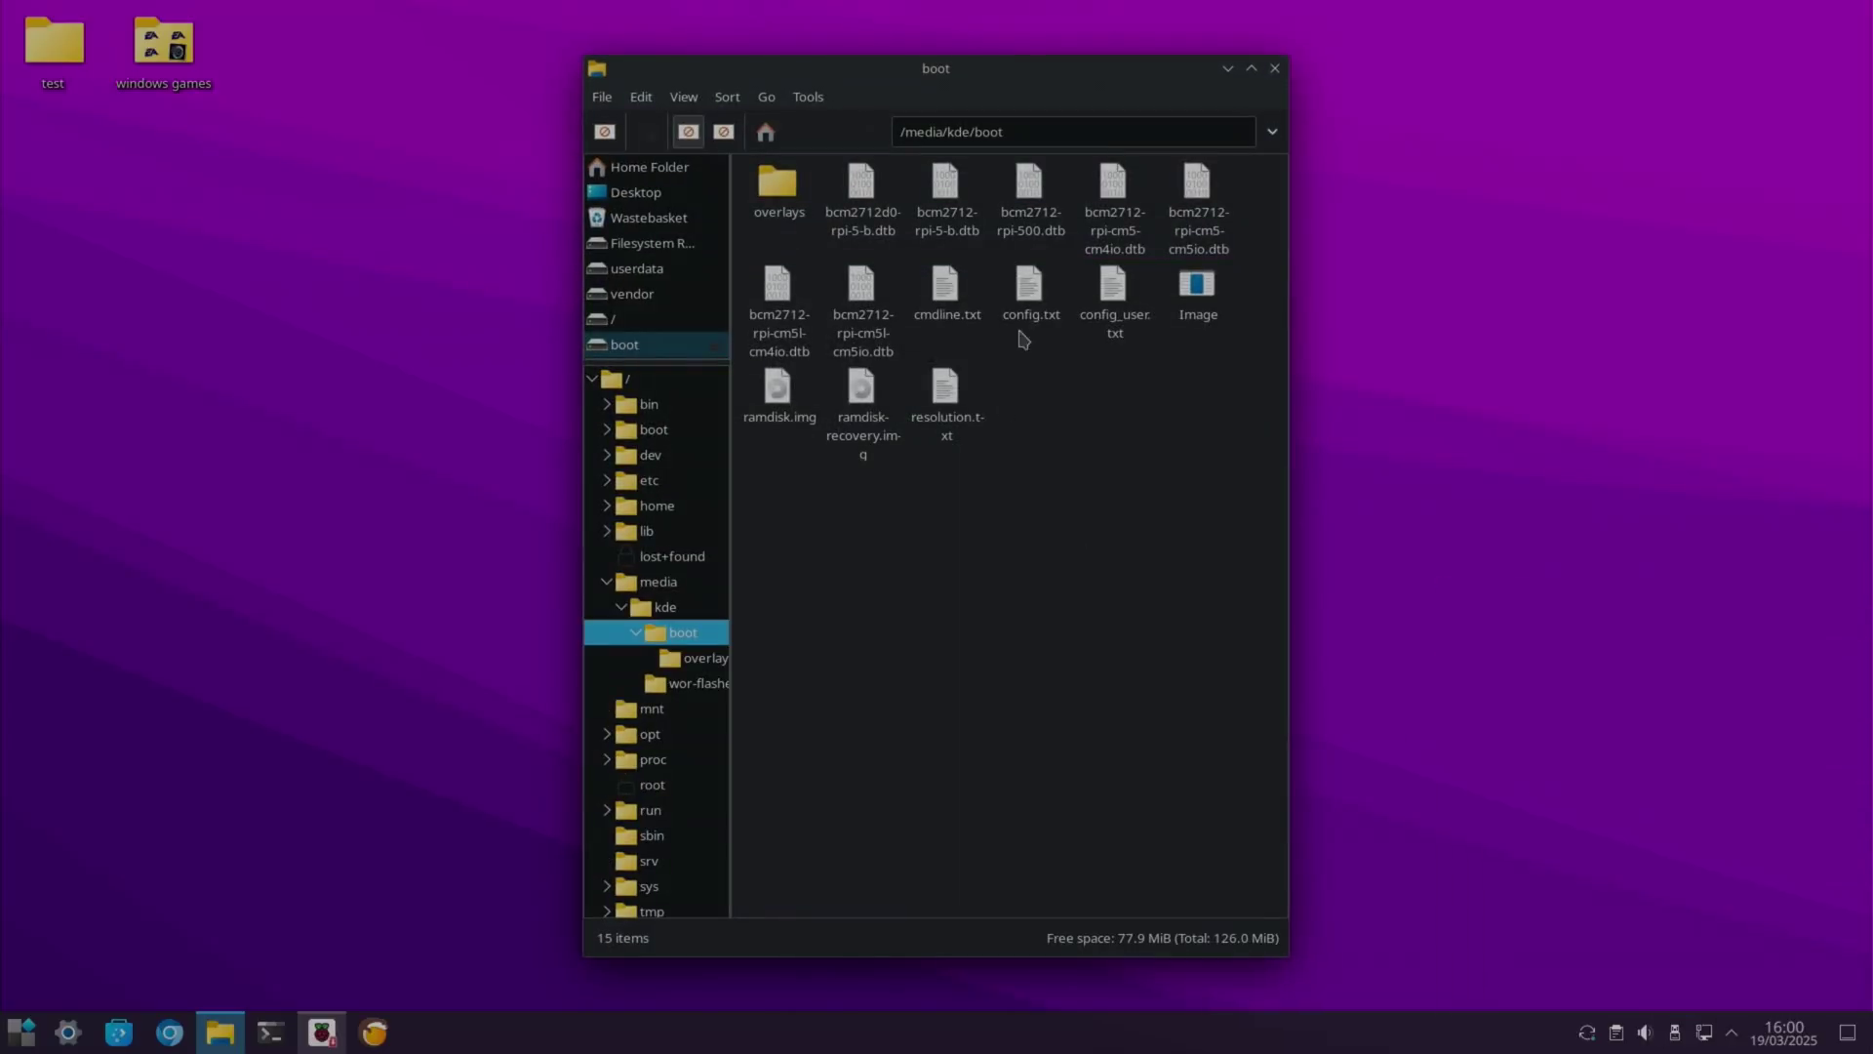
{"action": "double_click", "coordinate": [1028, 292]}
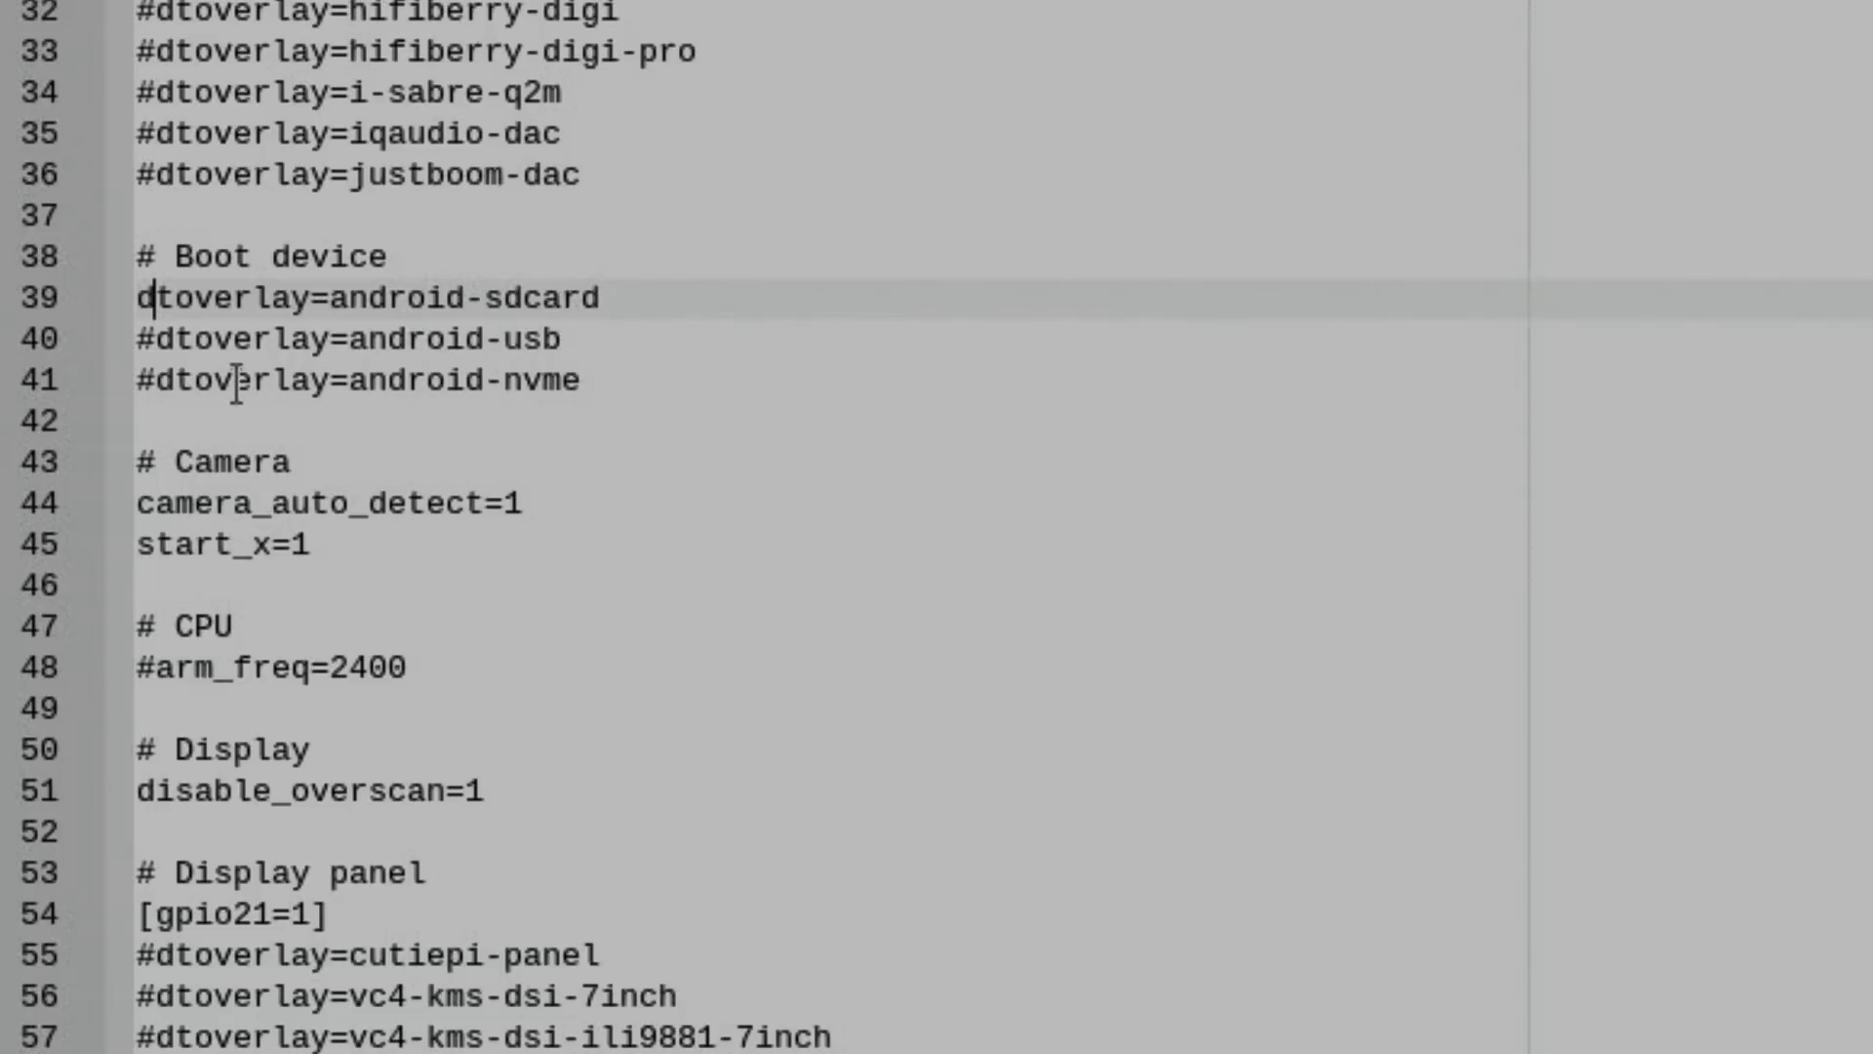
Step: Uncomment the android-nvme overlay line and comment out the android-sdcard line in config.txt
{"action": "left_click", "coordinate": [162, 363]}
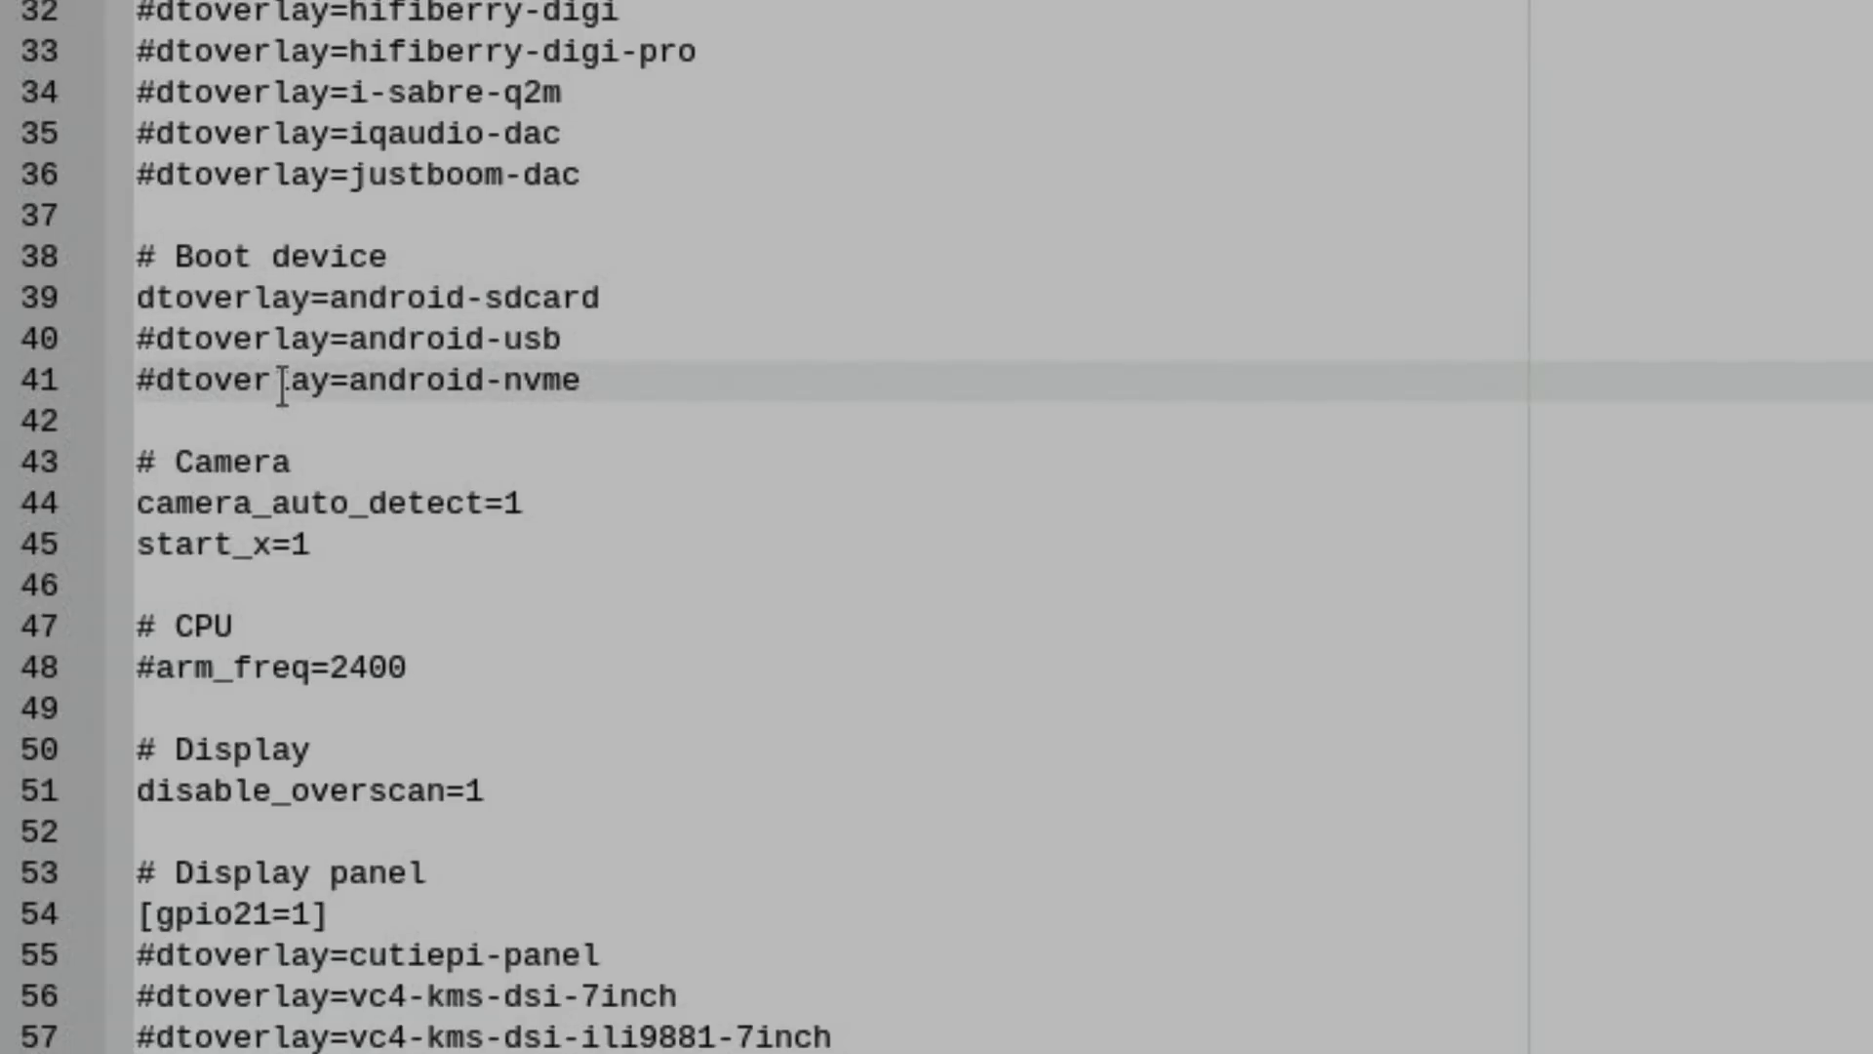
{"action": "key", "text": "BackSpace"}
{"action": "key", "text": "Up"}
{"action": "key", "text": "Up"}
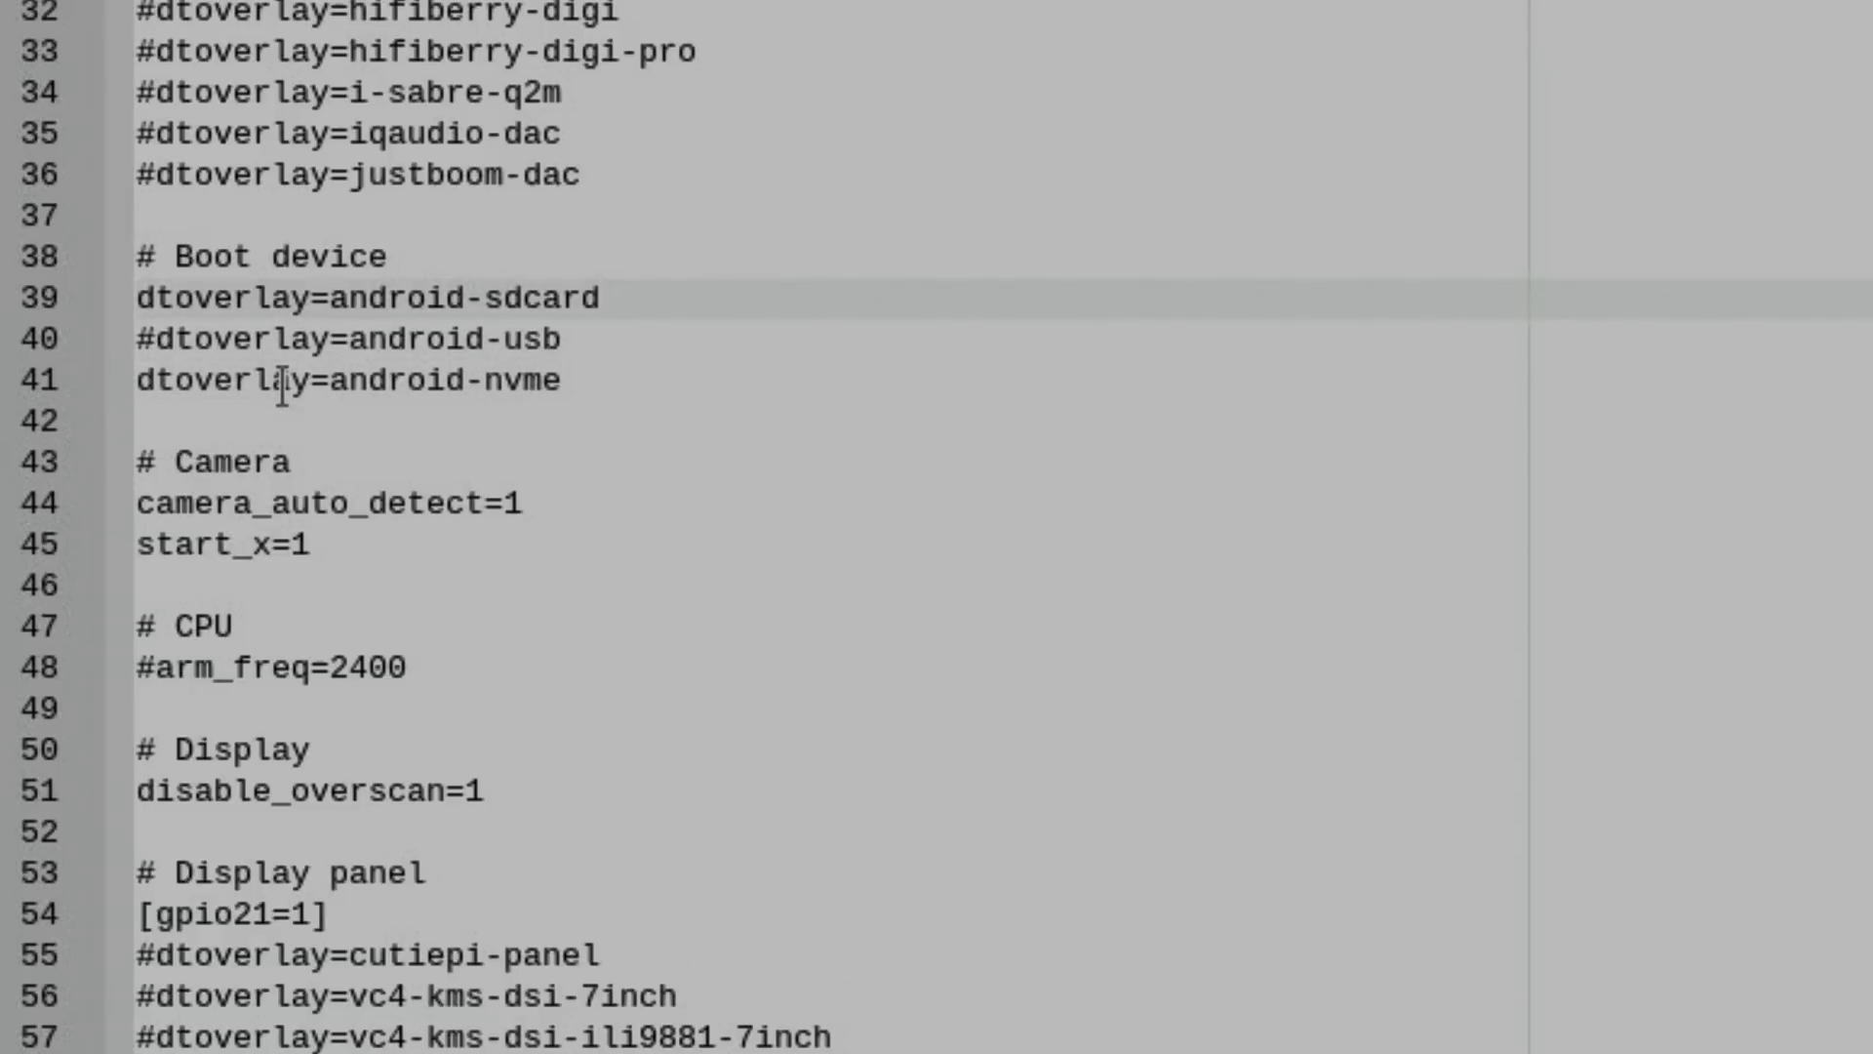
{"action": "type", "text": "#"}
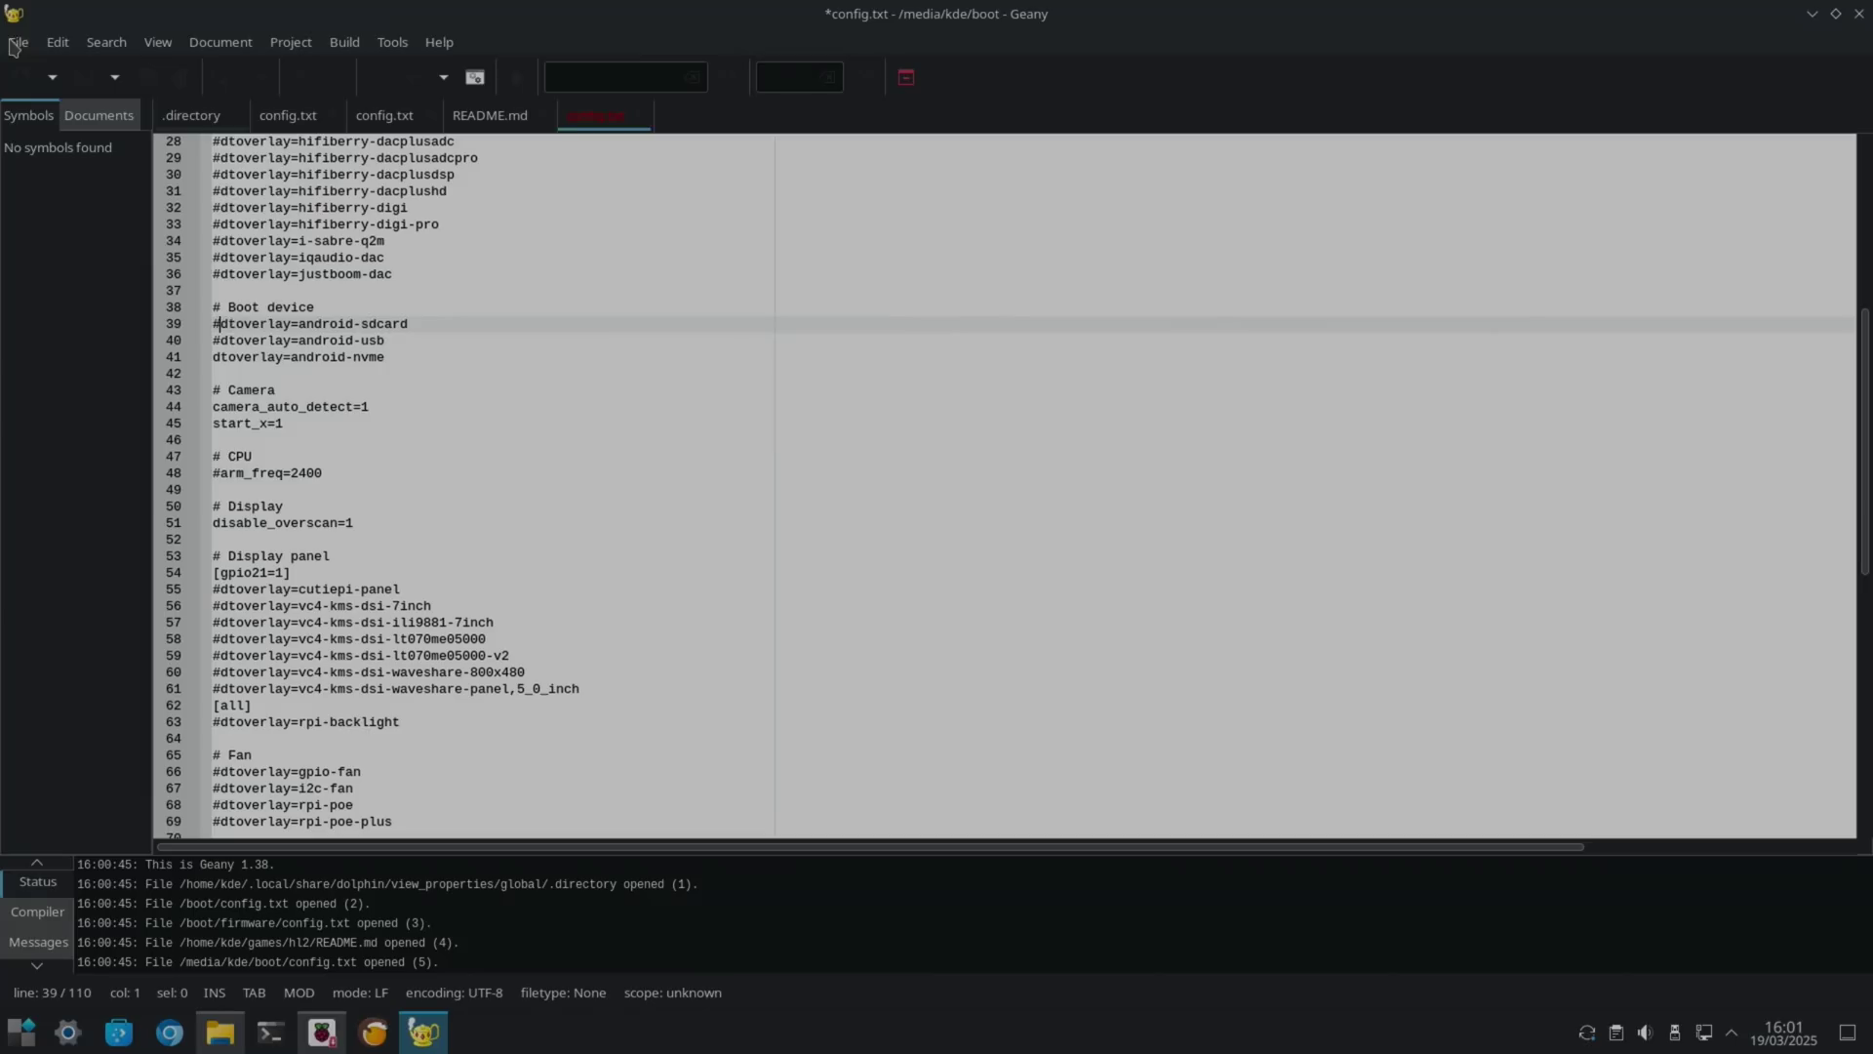
{"action": "left_click", "coordinate": [19, 42]}
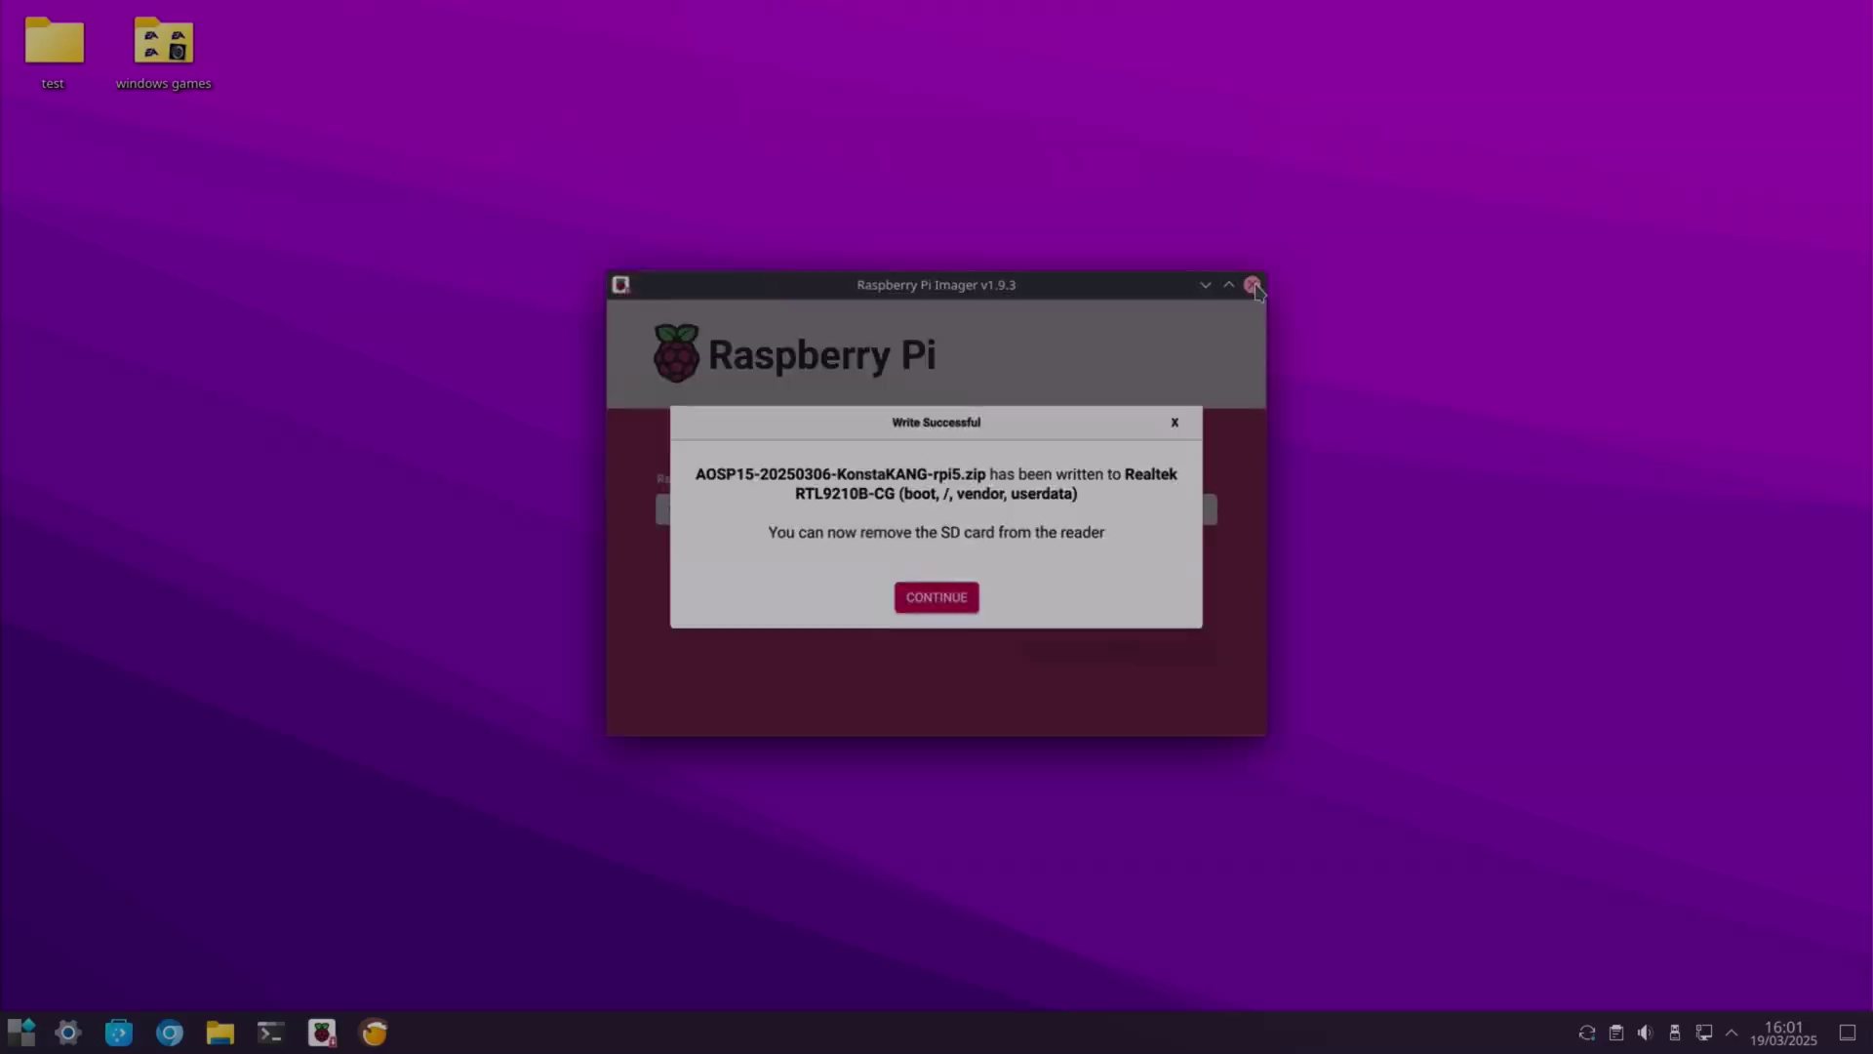
Step: Close Raspberry Pi Imager and, once booted into Android, open the power options
{"action": "left_click", "coordinate": [1246, 288]}
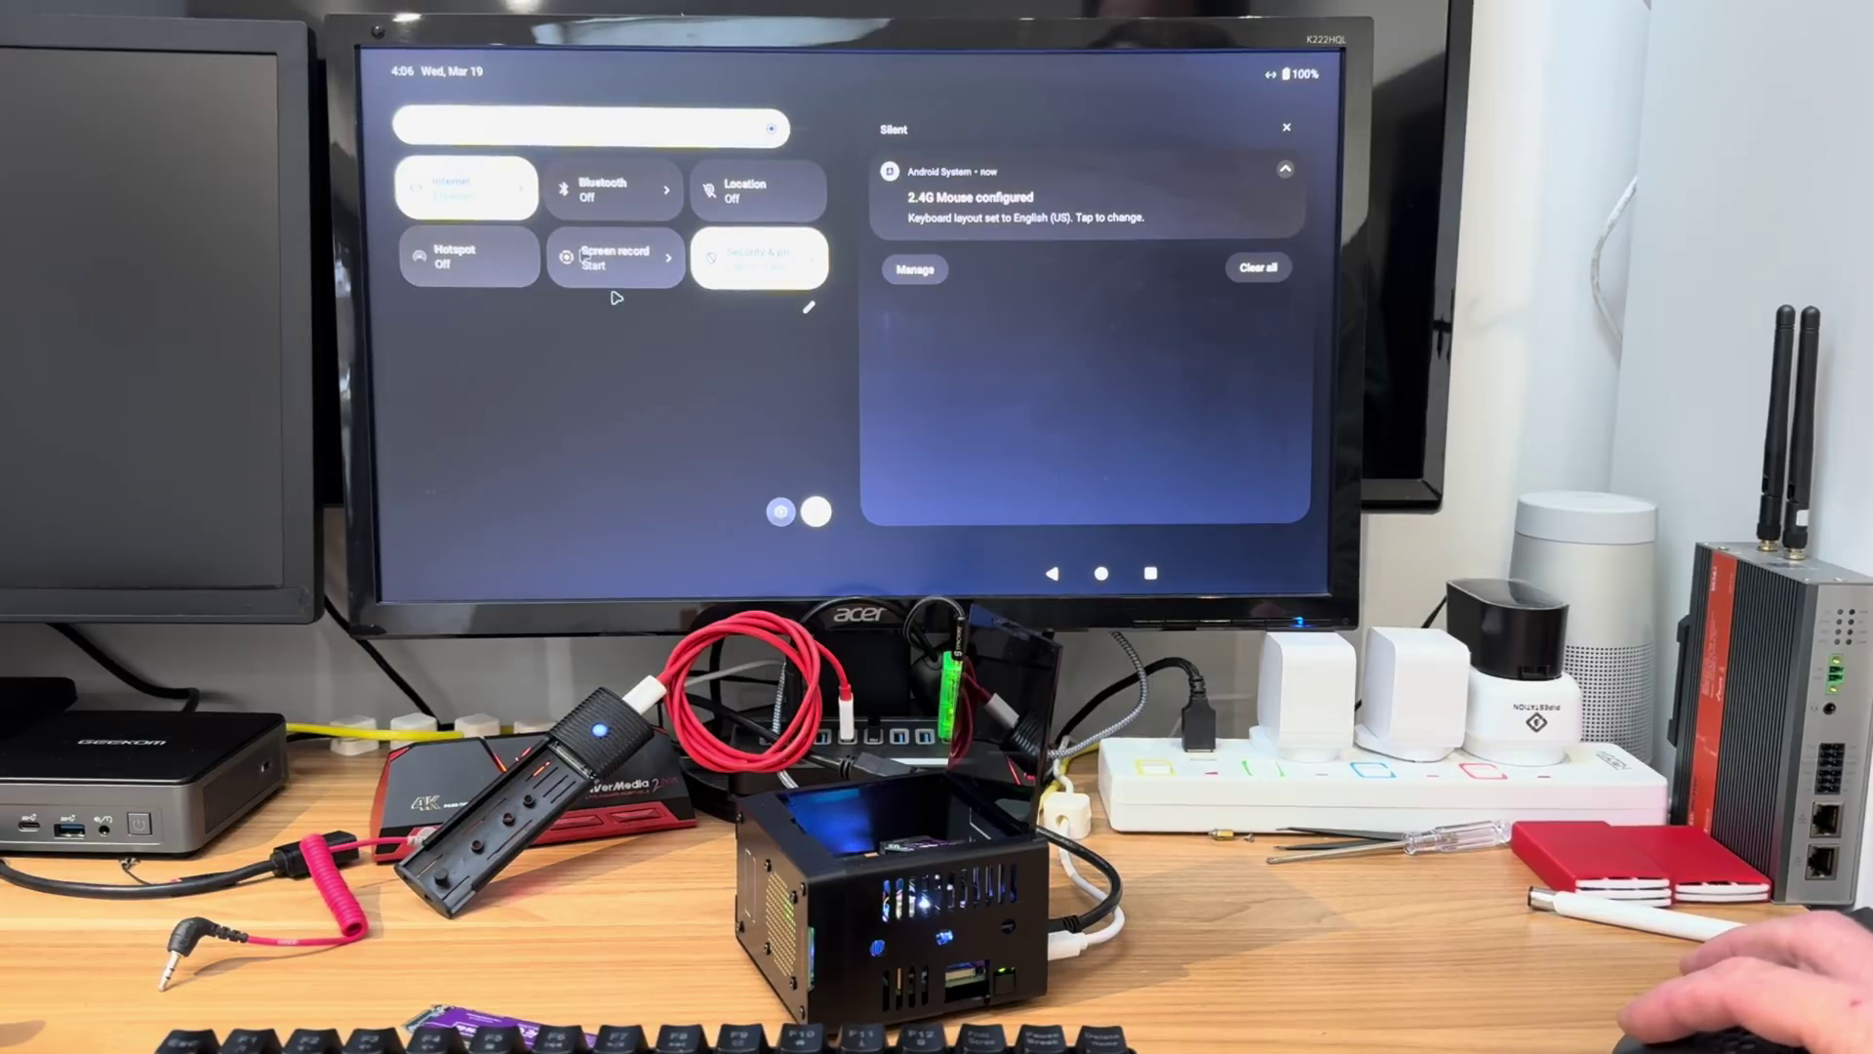
{"action": "left_click", "coordinate": [815, 511]}
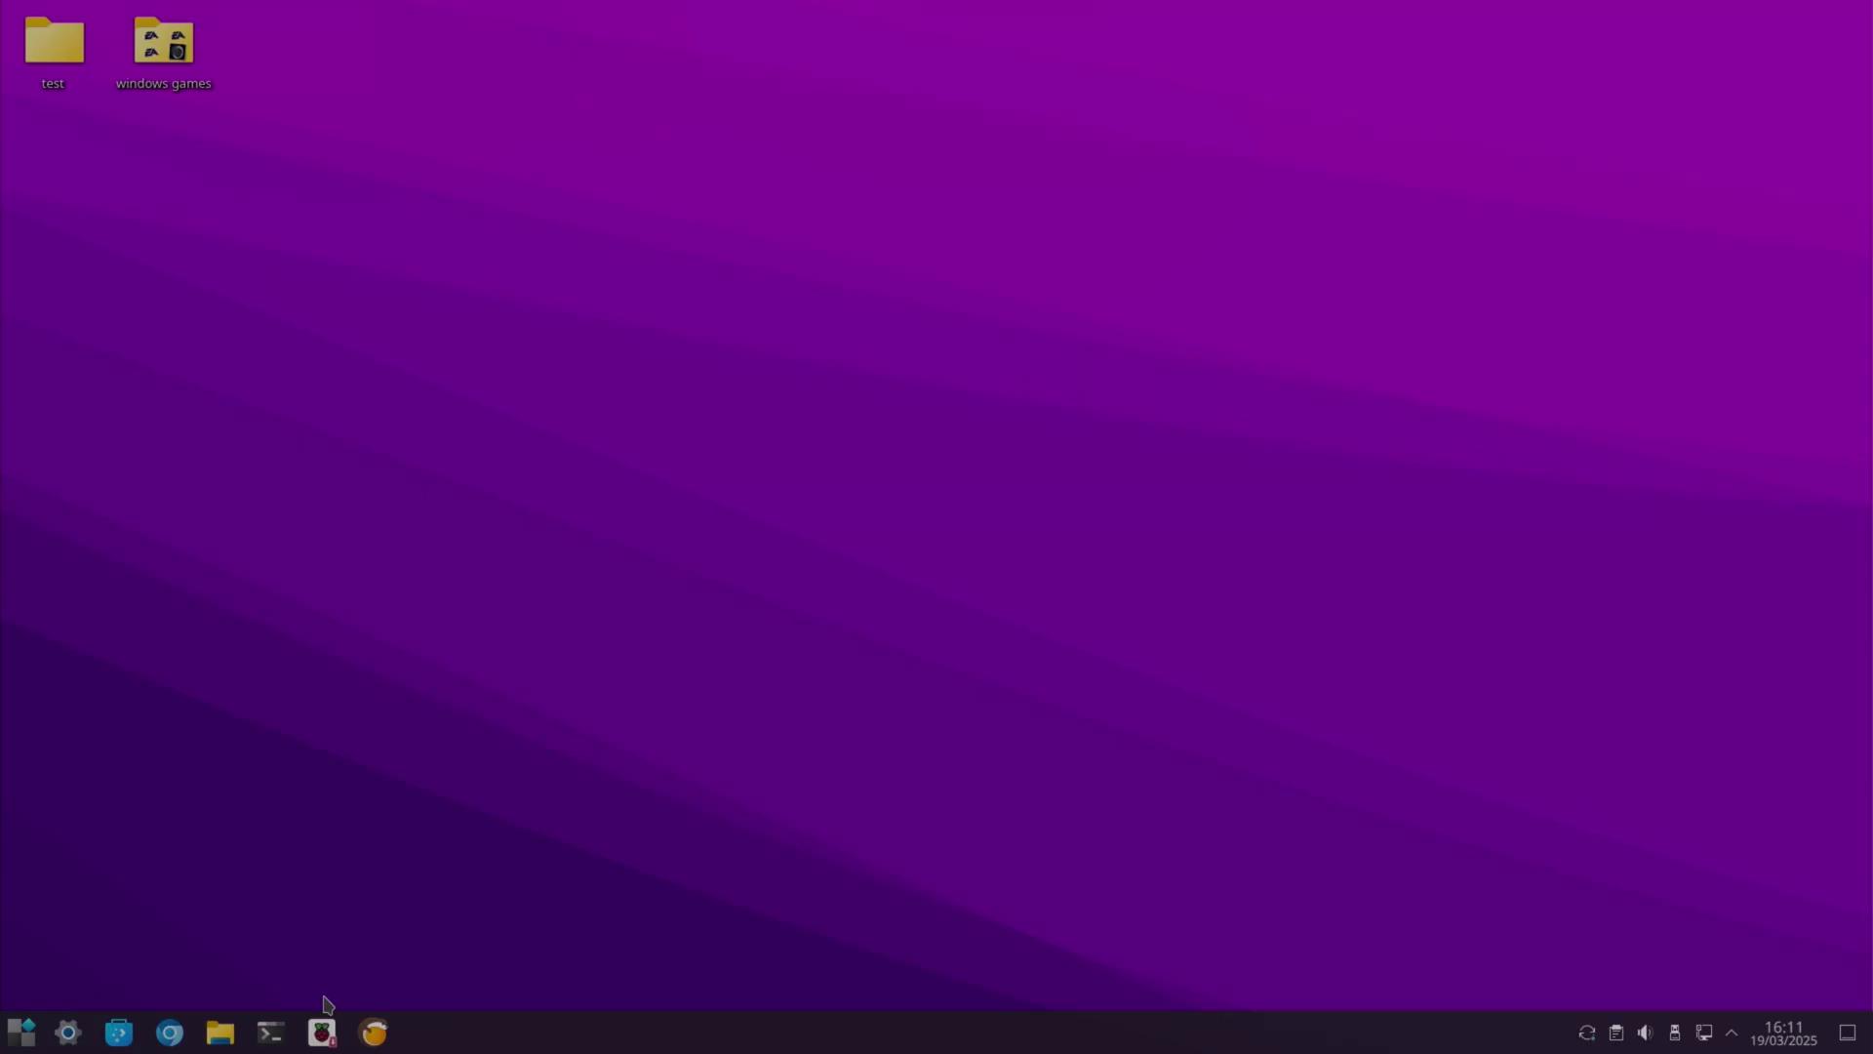
Step: Launch GParted as root and switch to the /dev/sda disk
{"action": "key", "text": "super"}
{"action": "type", "text": "gparte"}
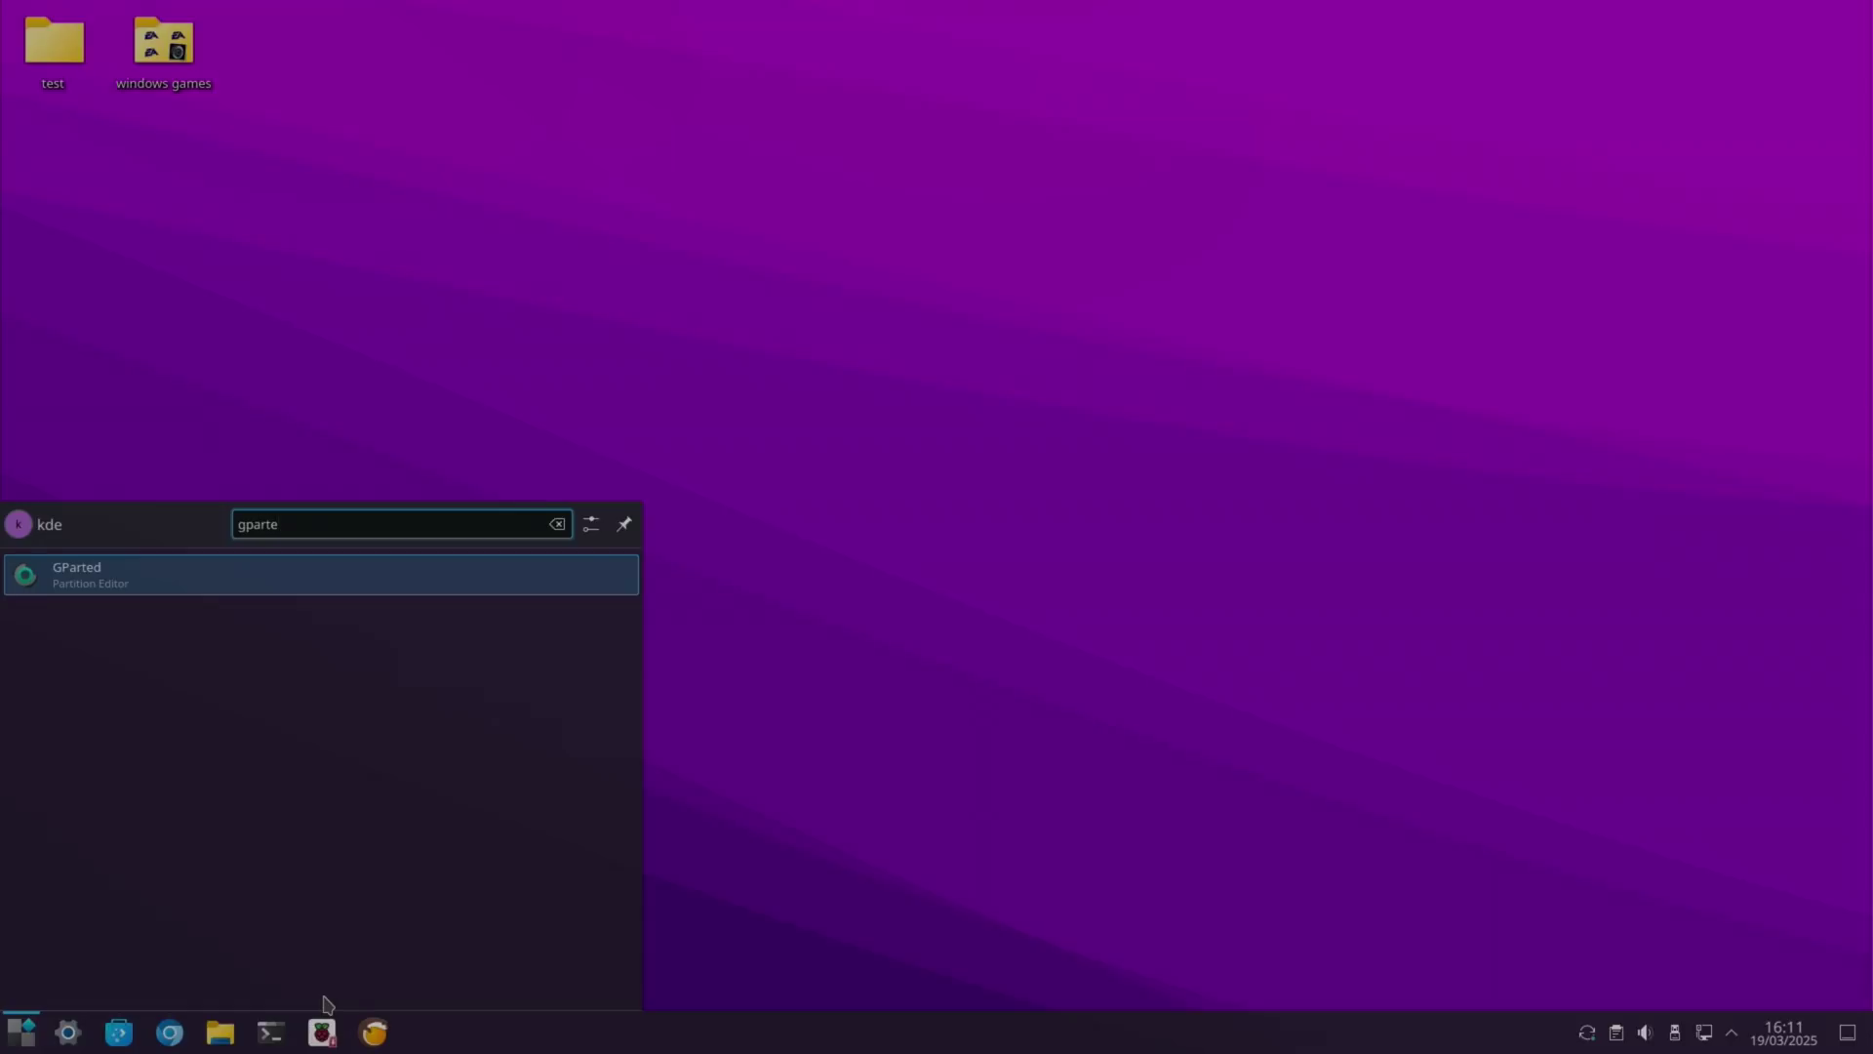
{"action": "key", "text": "Return"}
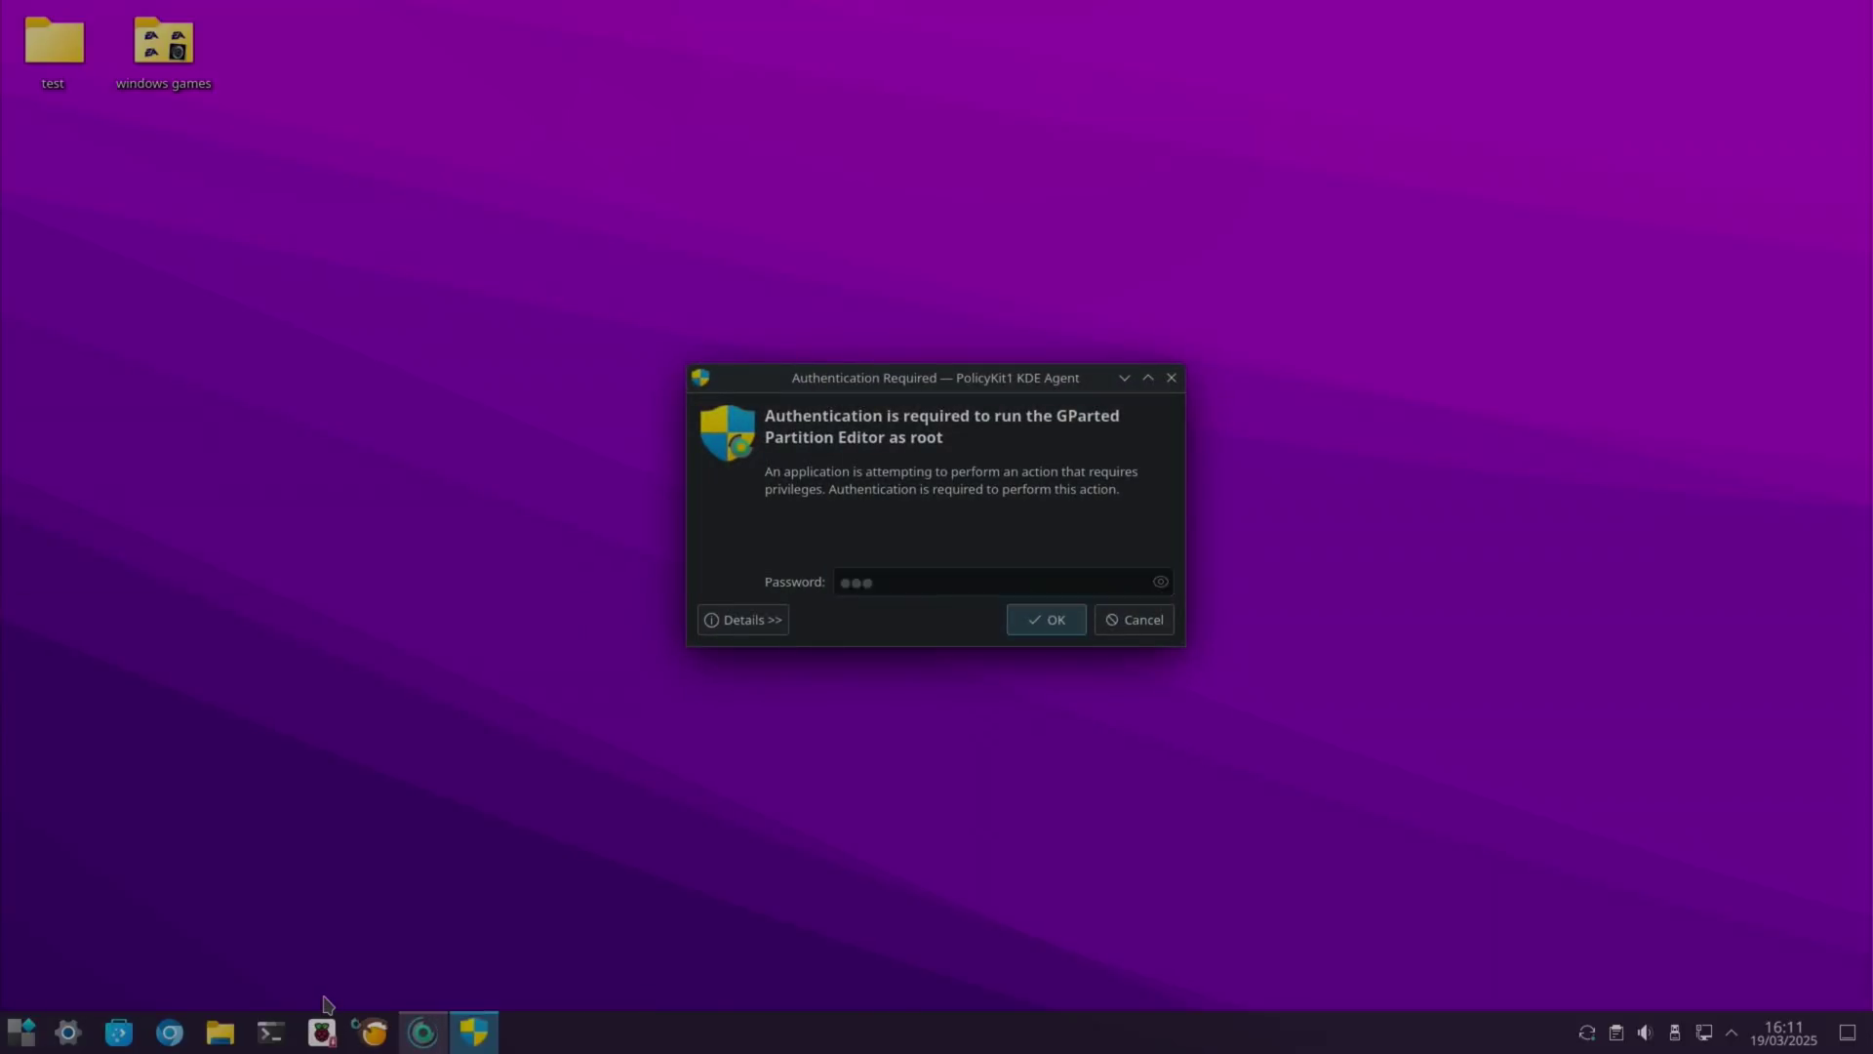
{"action": "key", "text": "Return"}
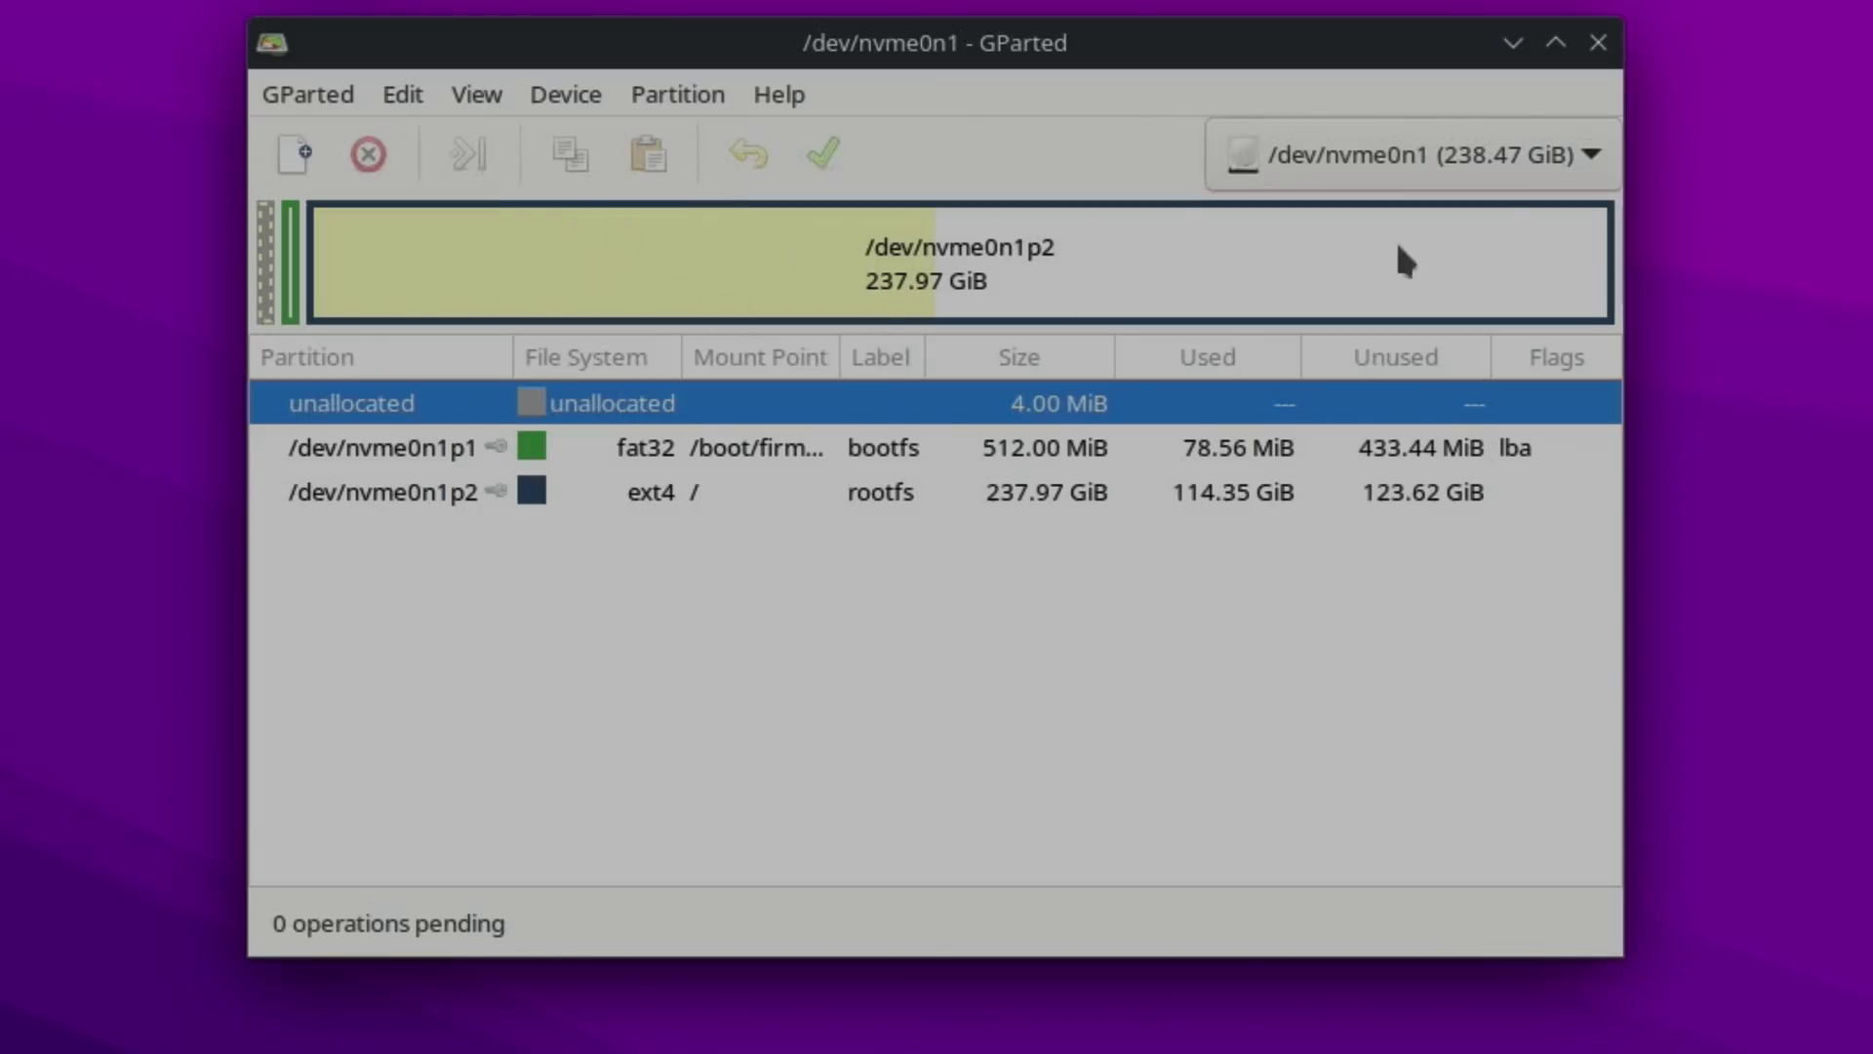
{"action": "left_click", "coordinate": [1588, 154]}
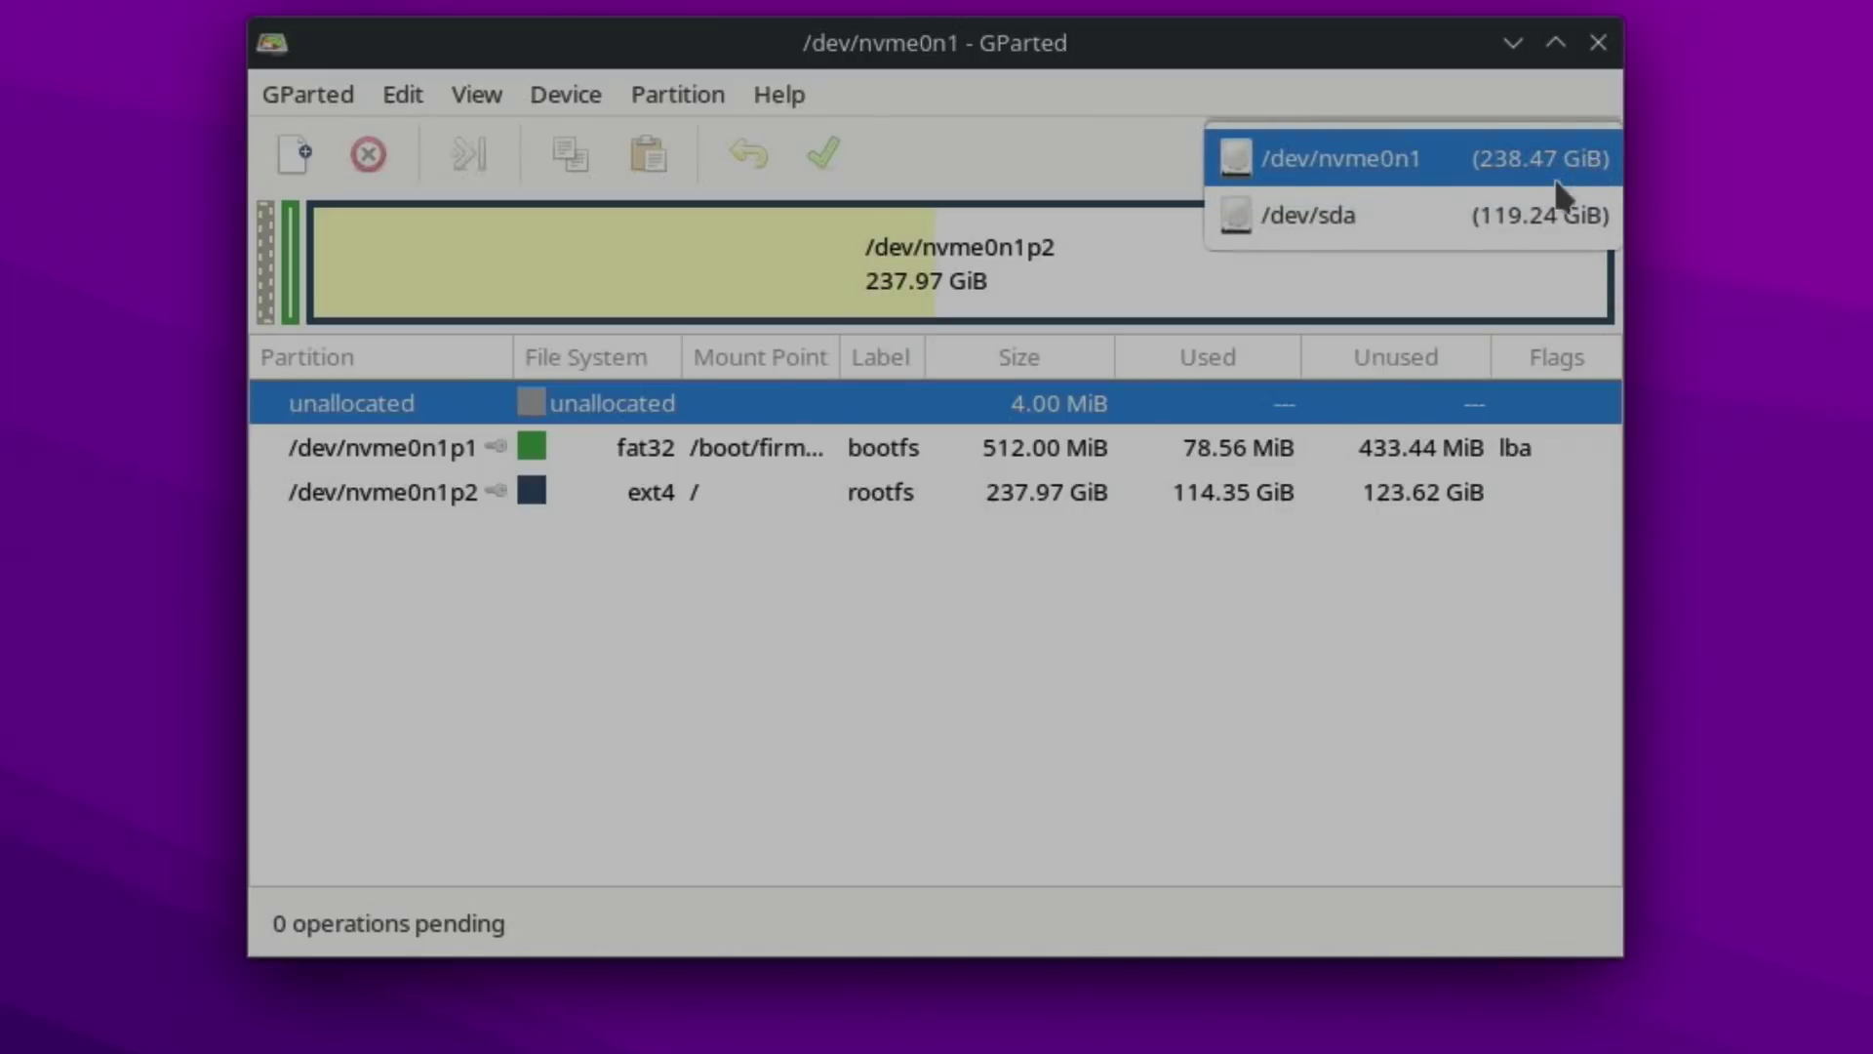
{"action": "left_click", "coordinate": [1427, 227]}
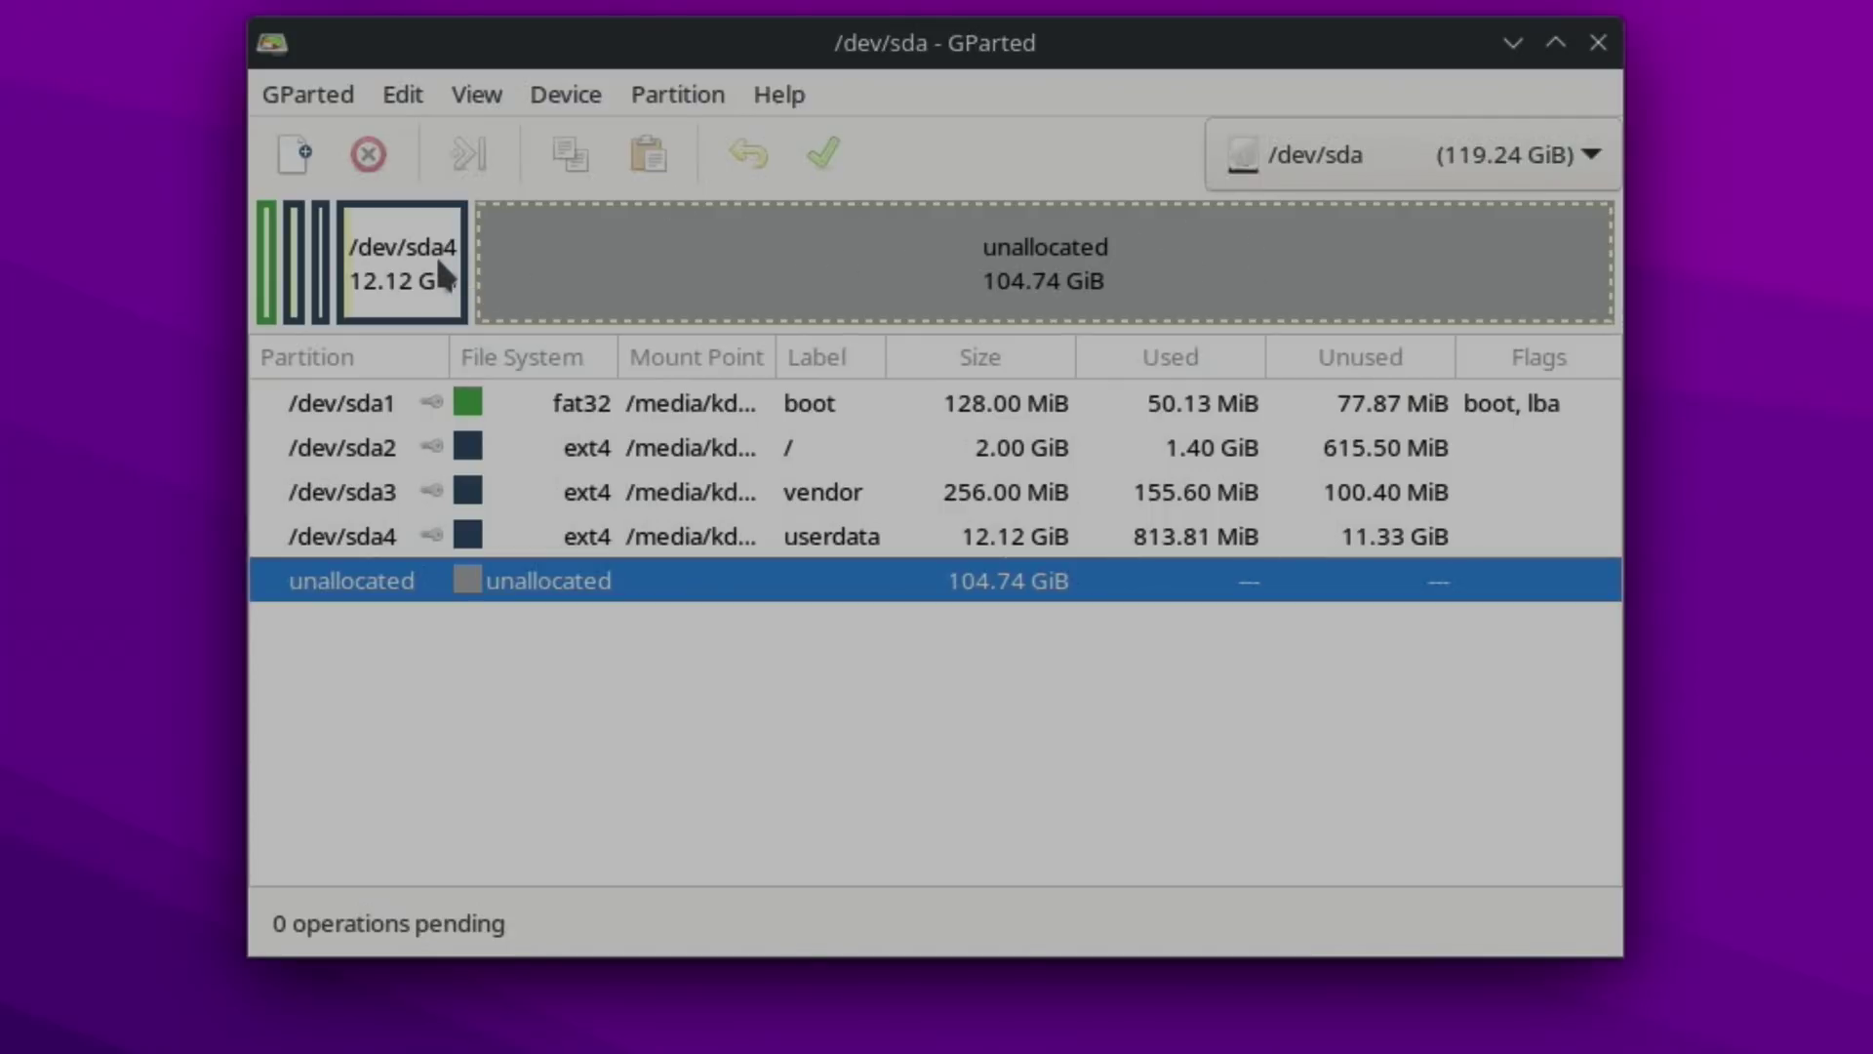
Step: Resize /dev/sda4 userdata to its maximum 116.87 GiB, apply the change, and close GParted
{"action": "left_click", "coordinate": [413, 266]}
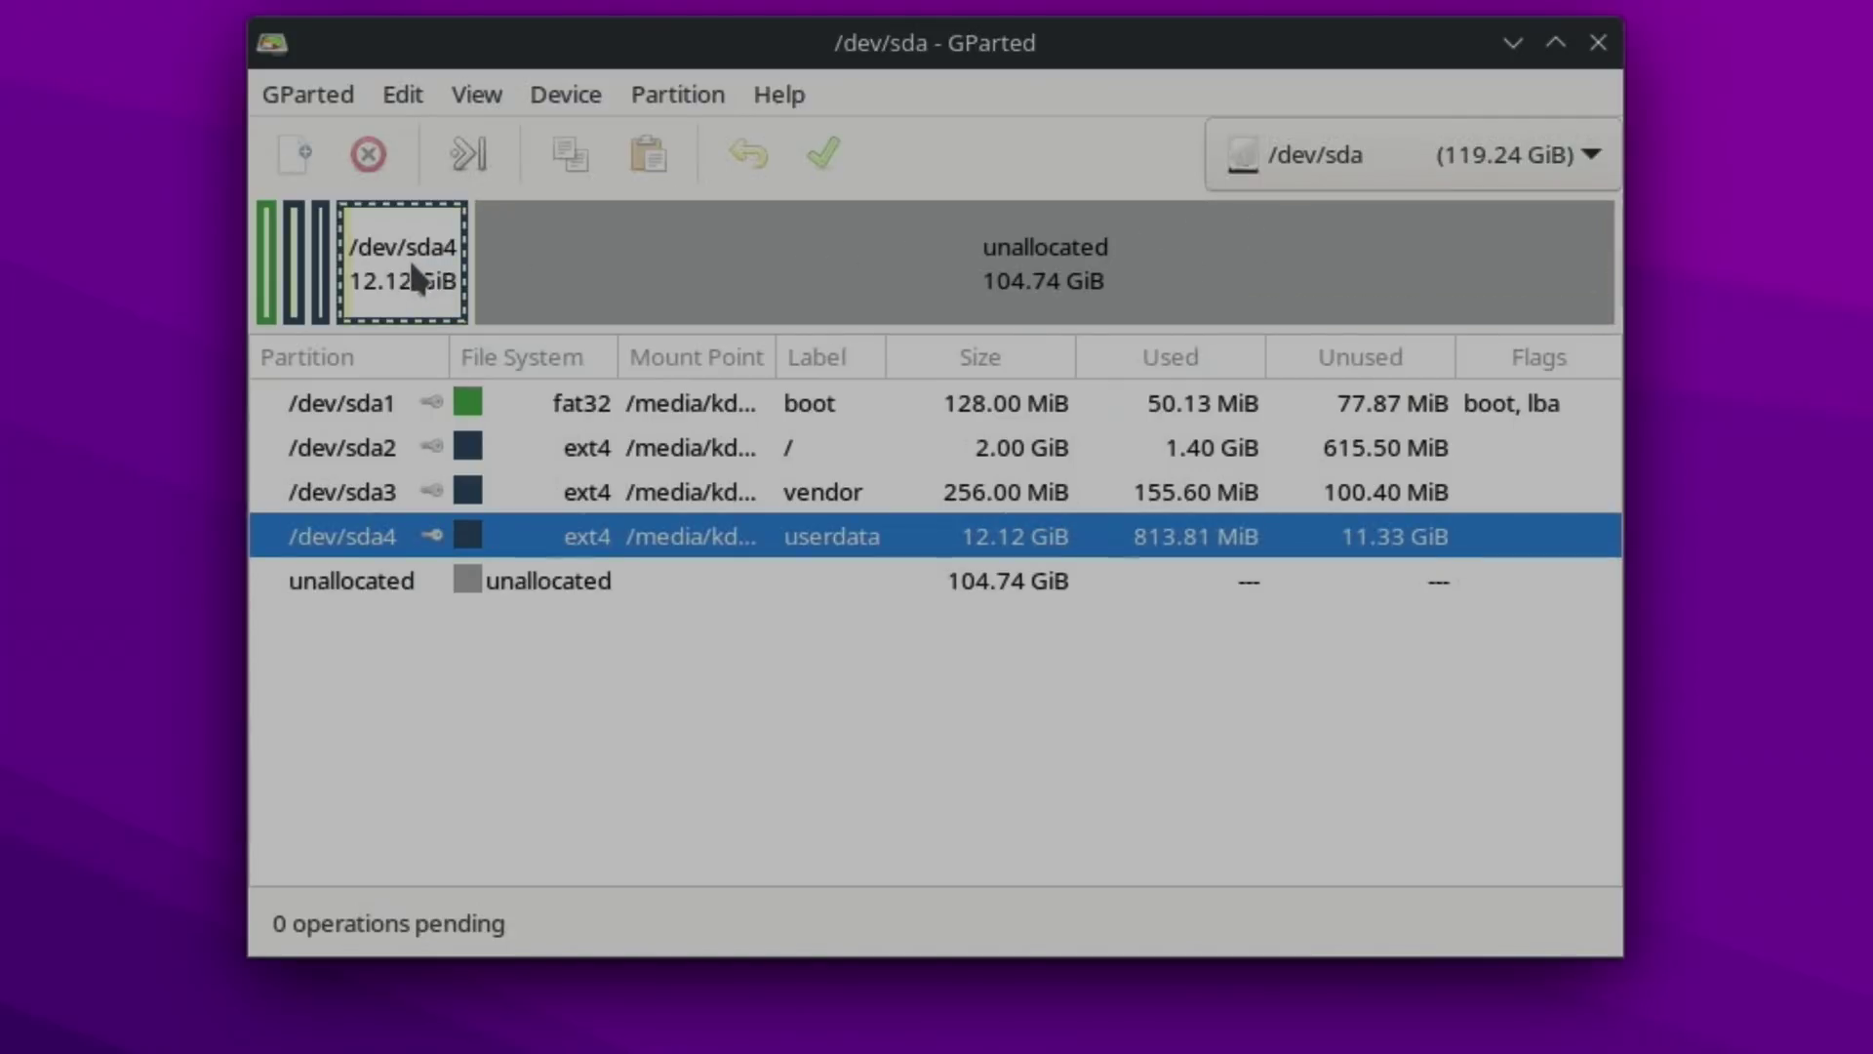
{"action": "right_click", "coordinate": [405, 256]}
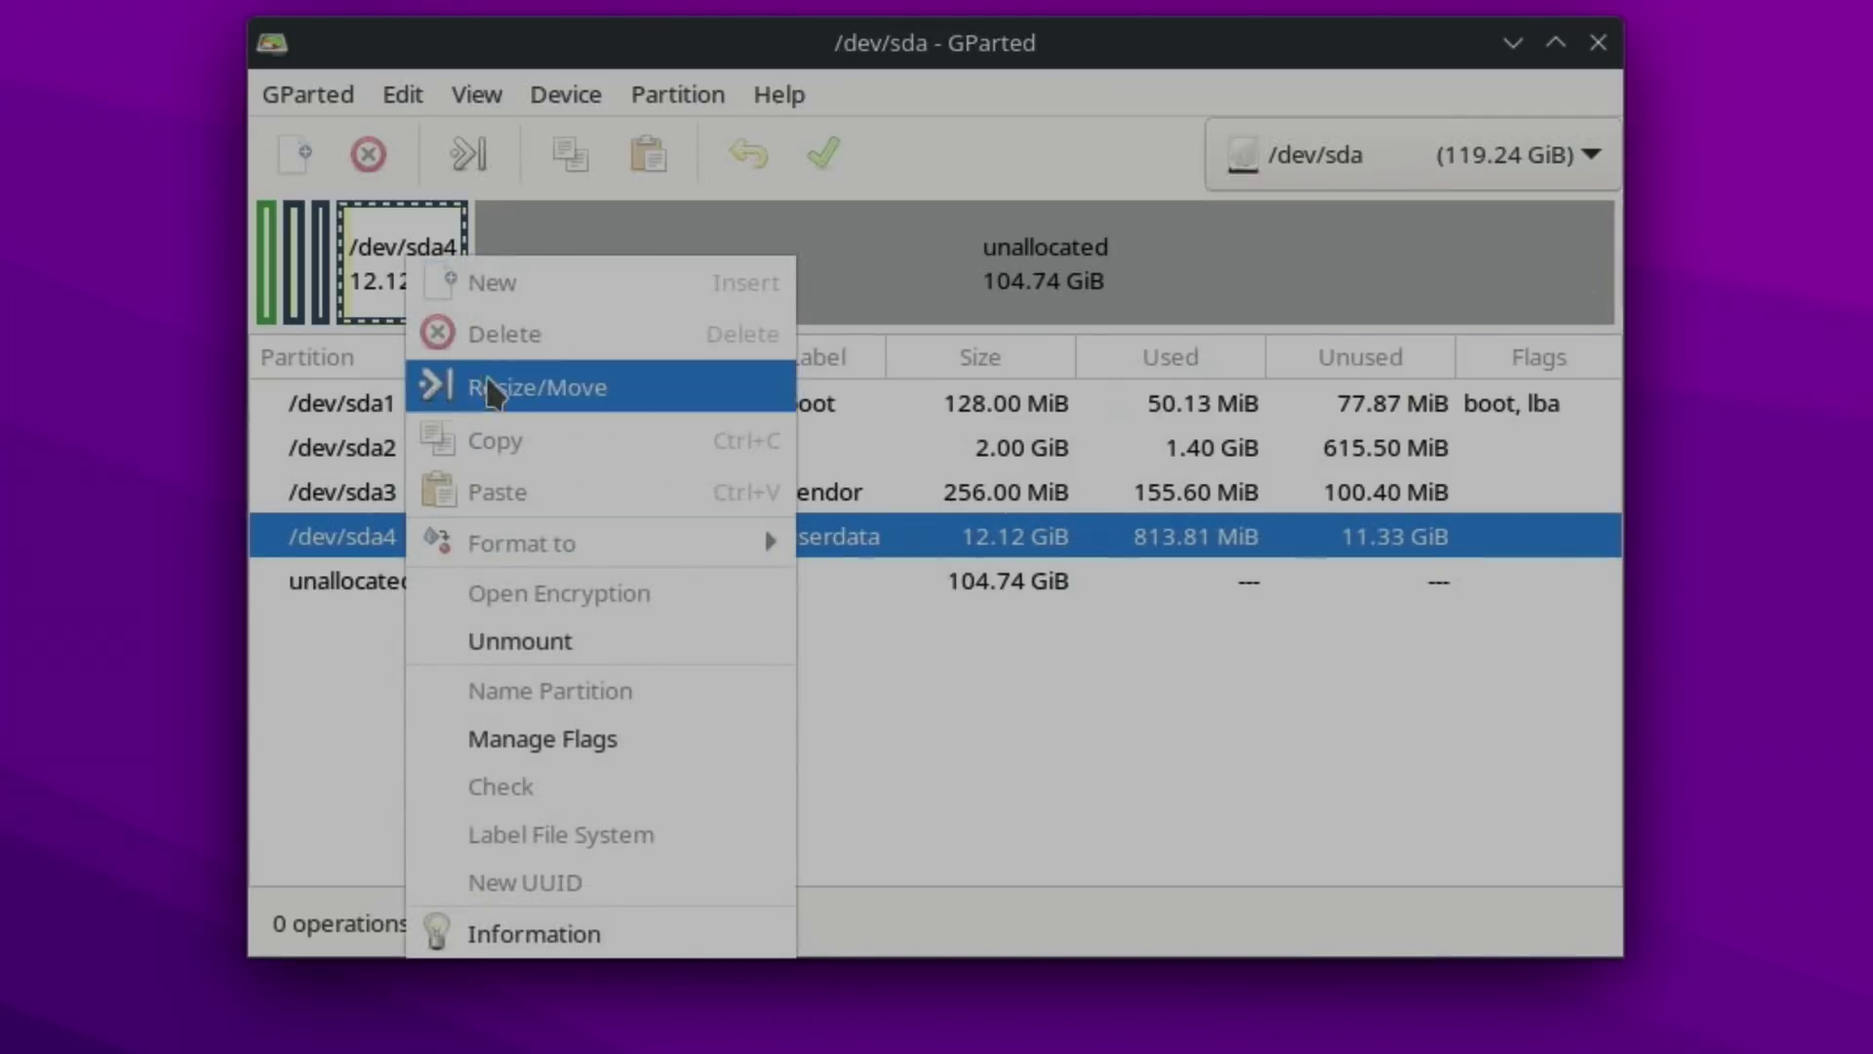
{"action": "left_click", "coordinate": [491, 388]}
{"action": "left_click_drag", "start_coordinate": [615, 373], "coordinate": [1632, 466]}
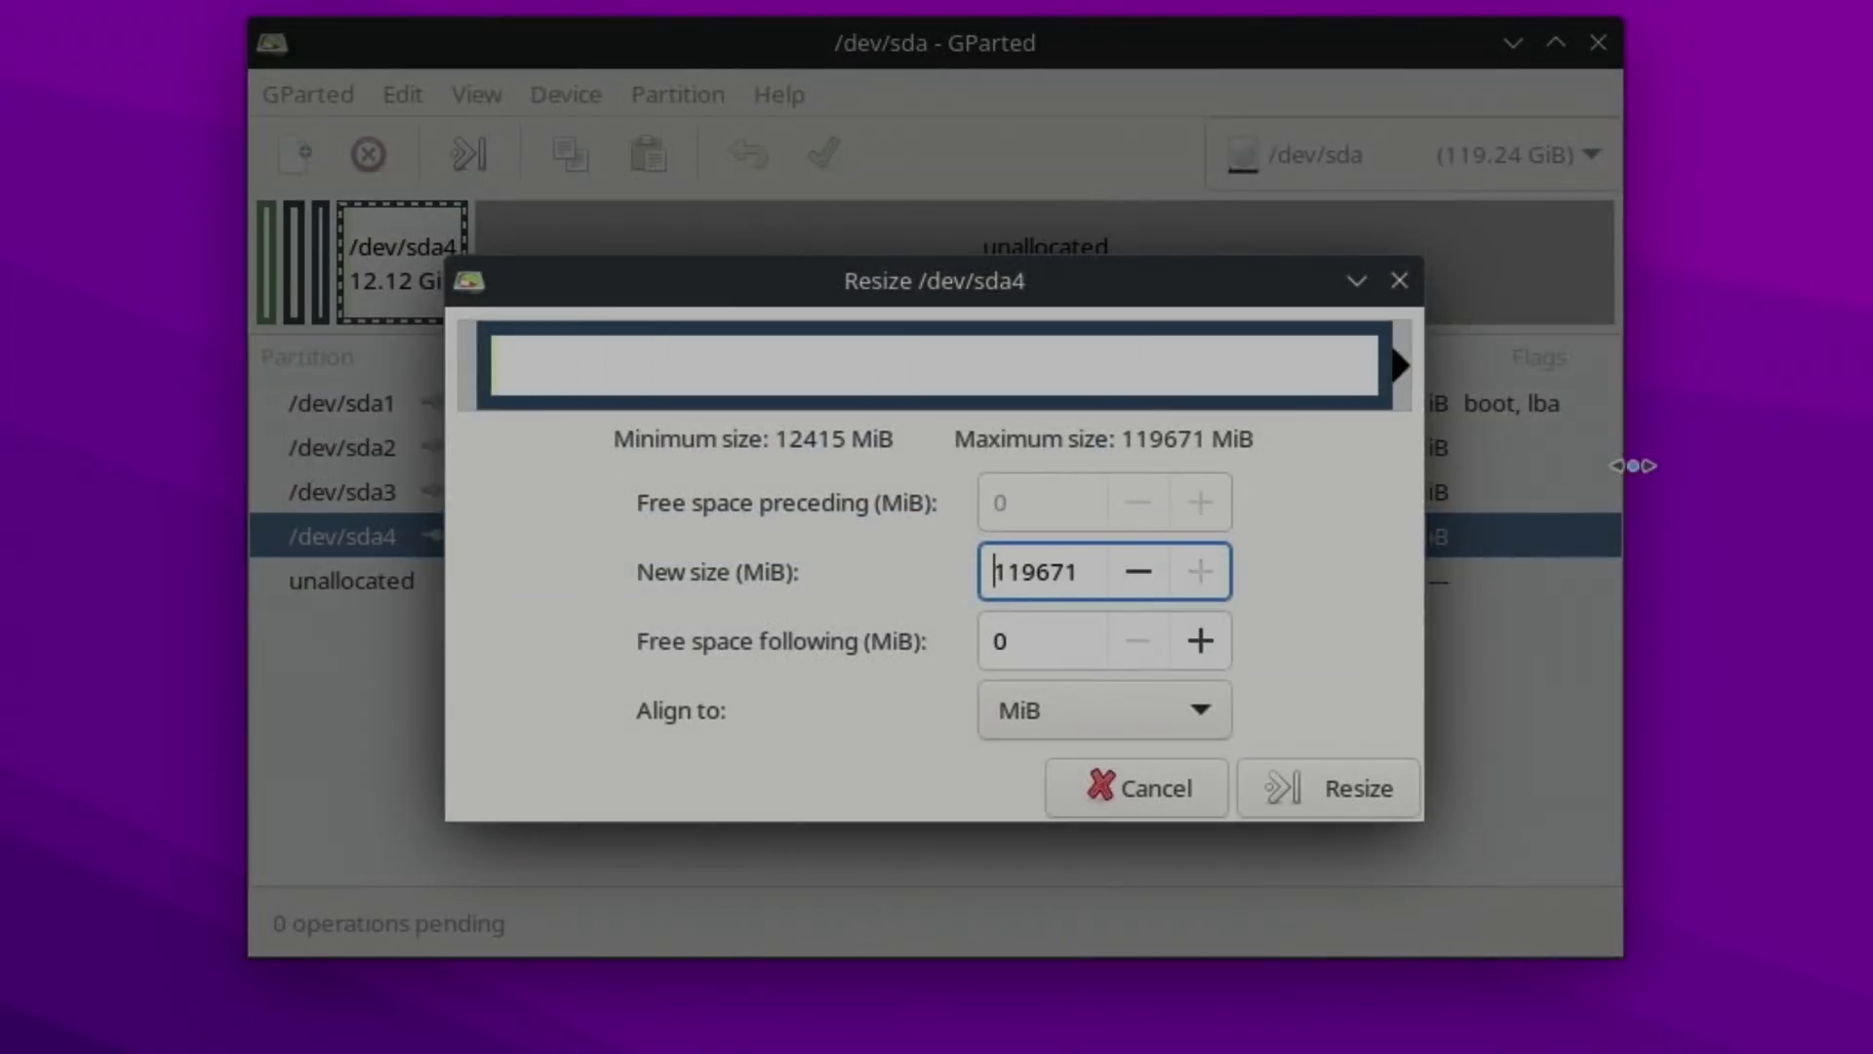
{"action": "left_click", "coordinate": [1354, 787]}
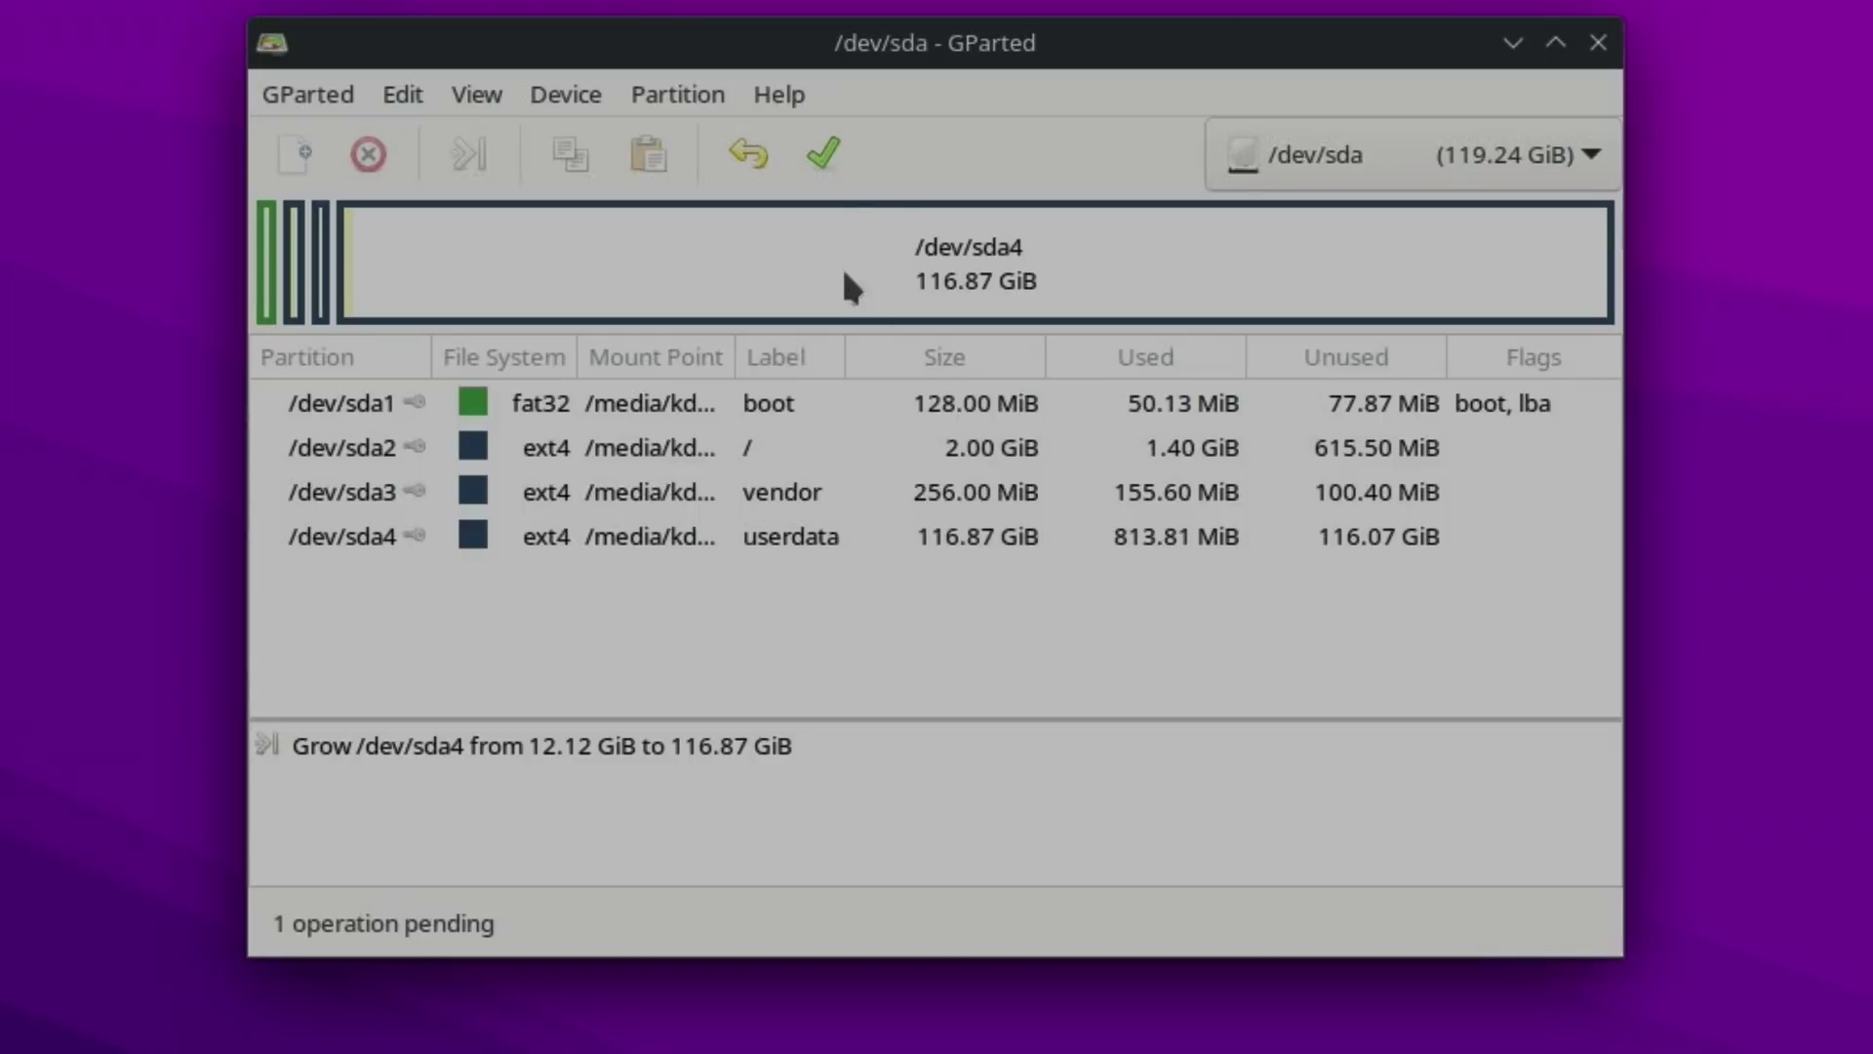
{"action": "left_click", "coordinate": [821, 152]}
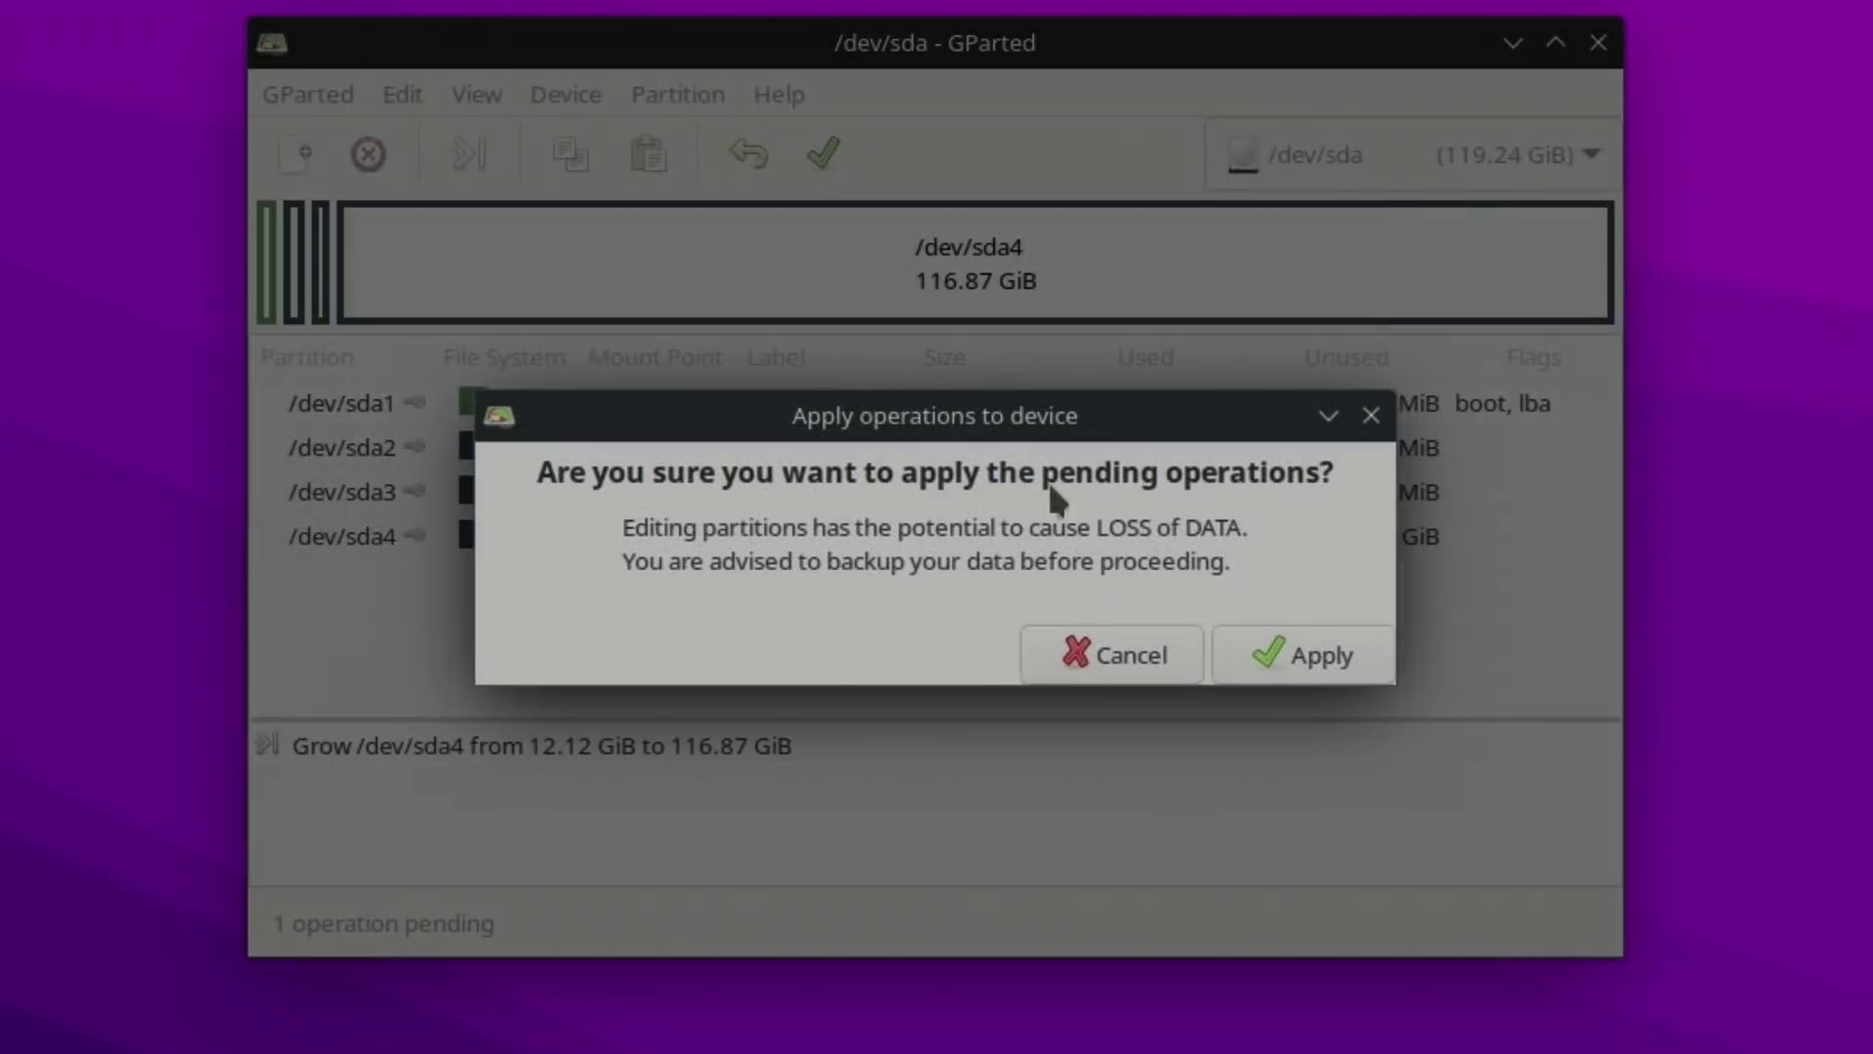
{"action": "left_click", "coordinate": [1276, 662]}
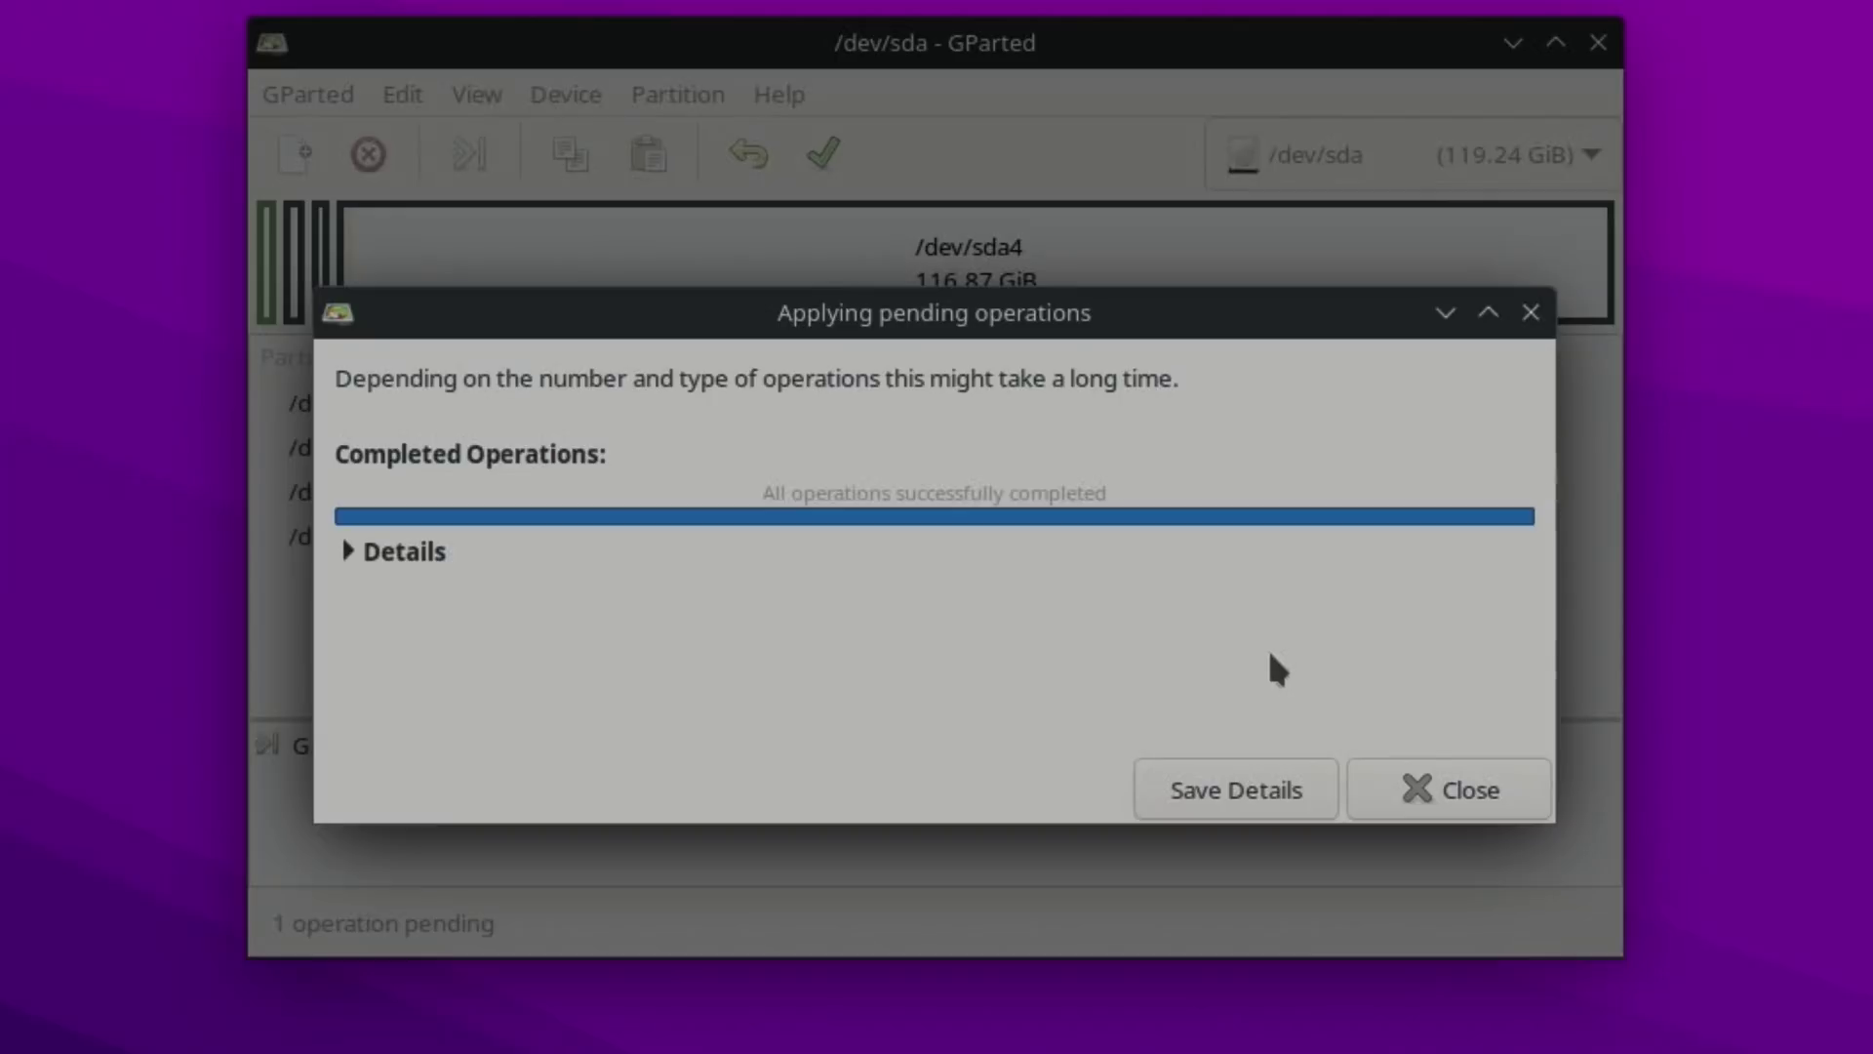
{"action": "left_click", "coordinate": [1444, 792]}
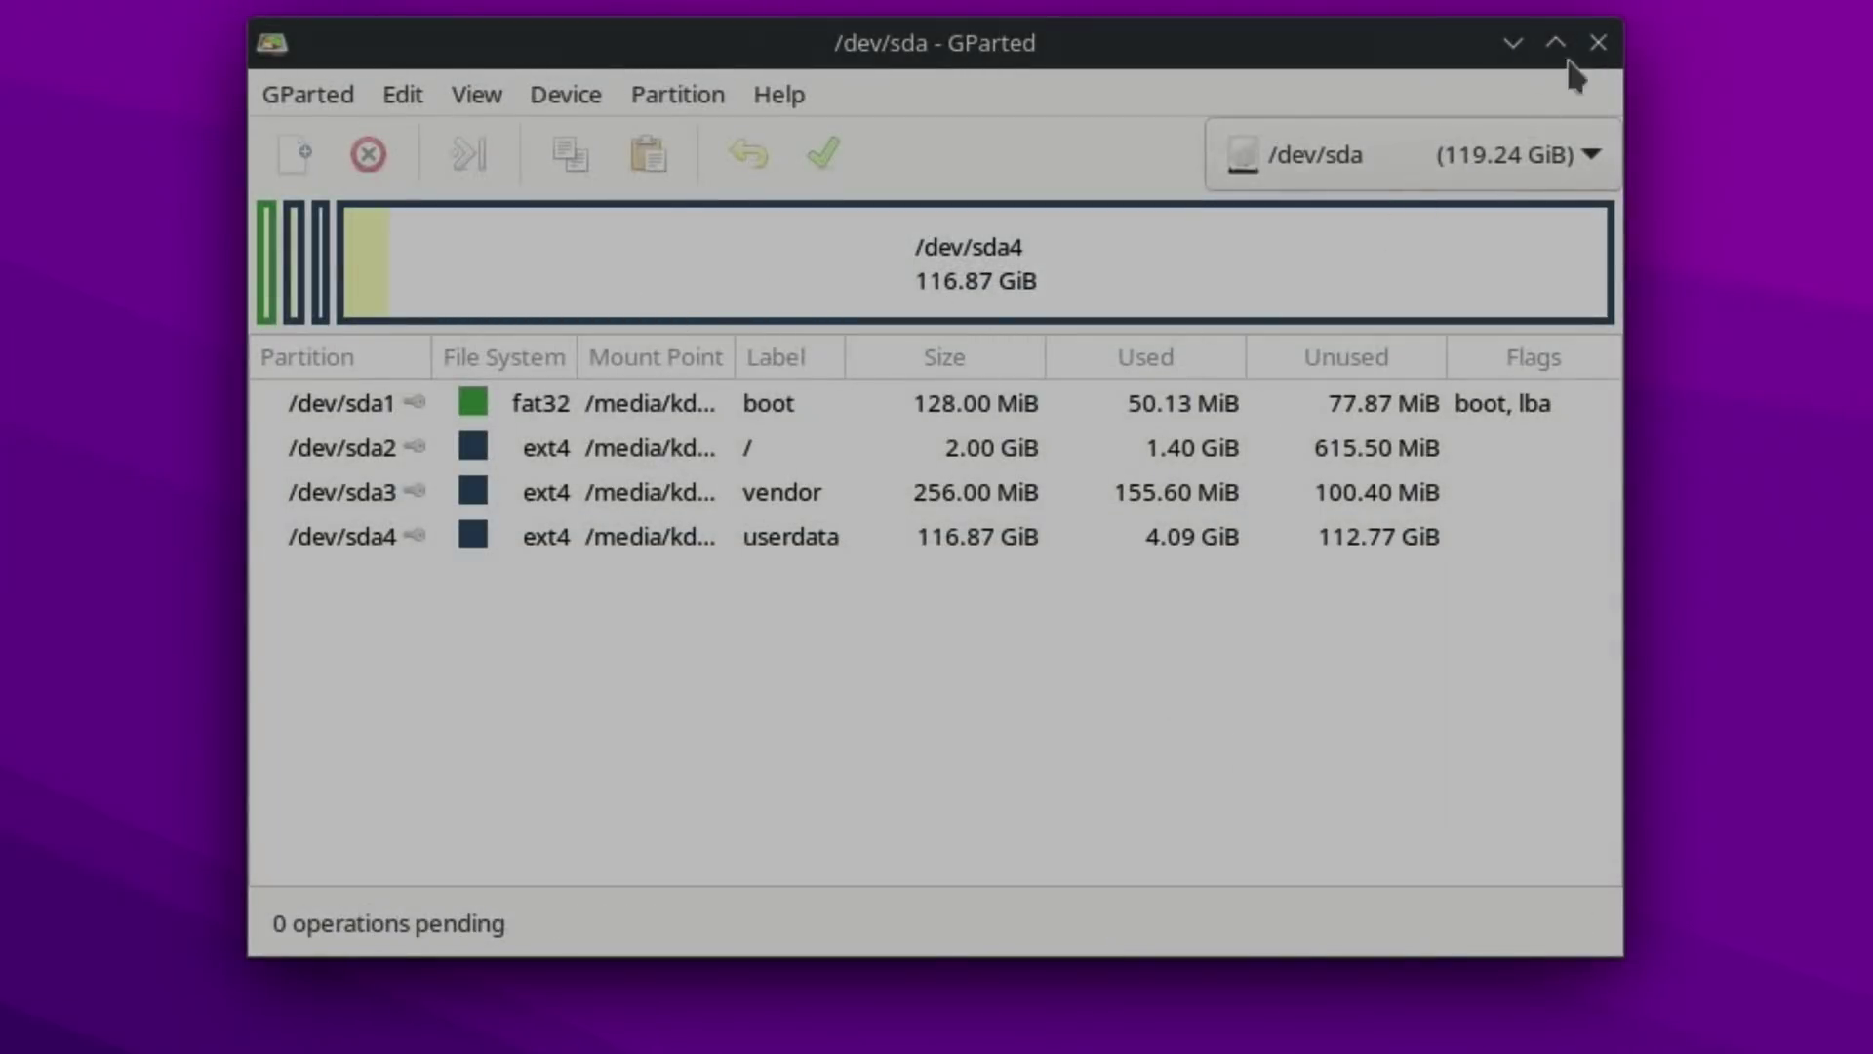
{"action": "left_click", "coordinate": [1598, 42]}
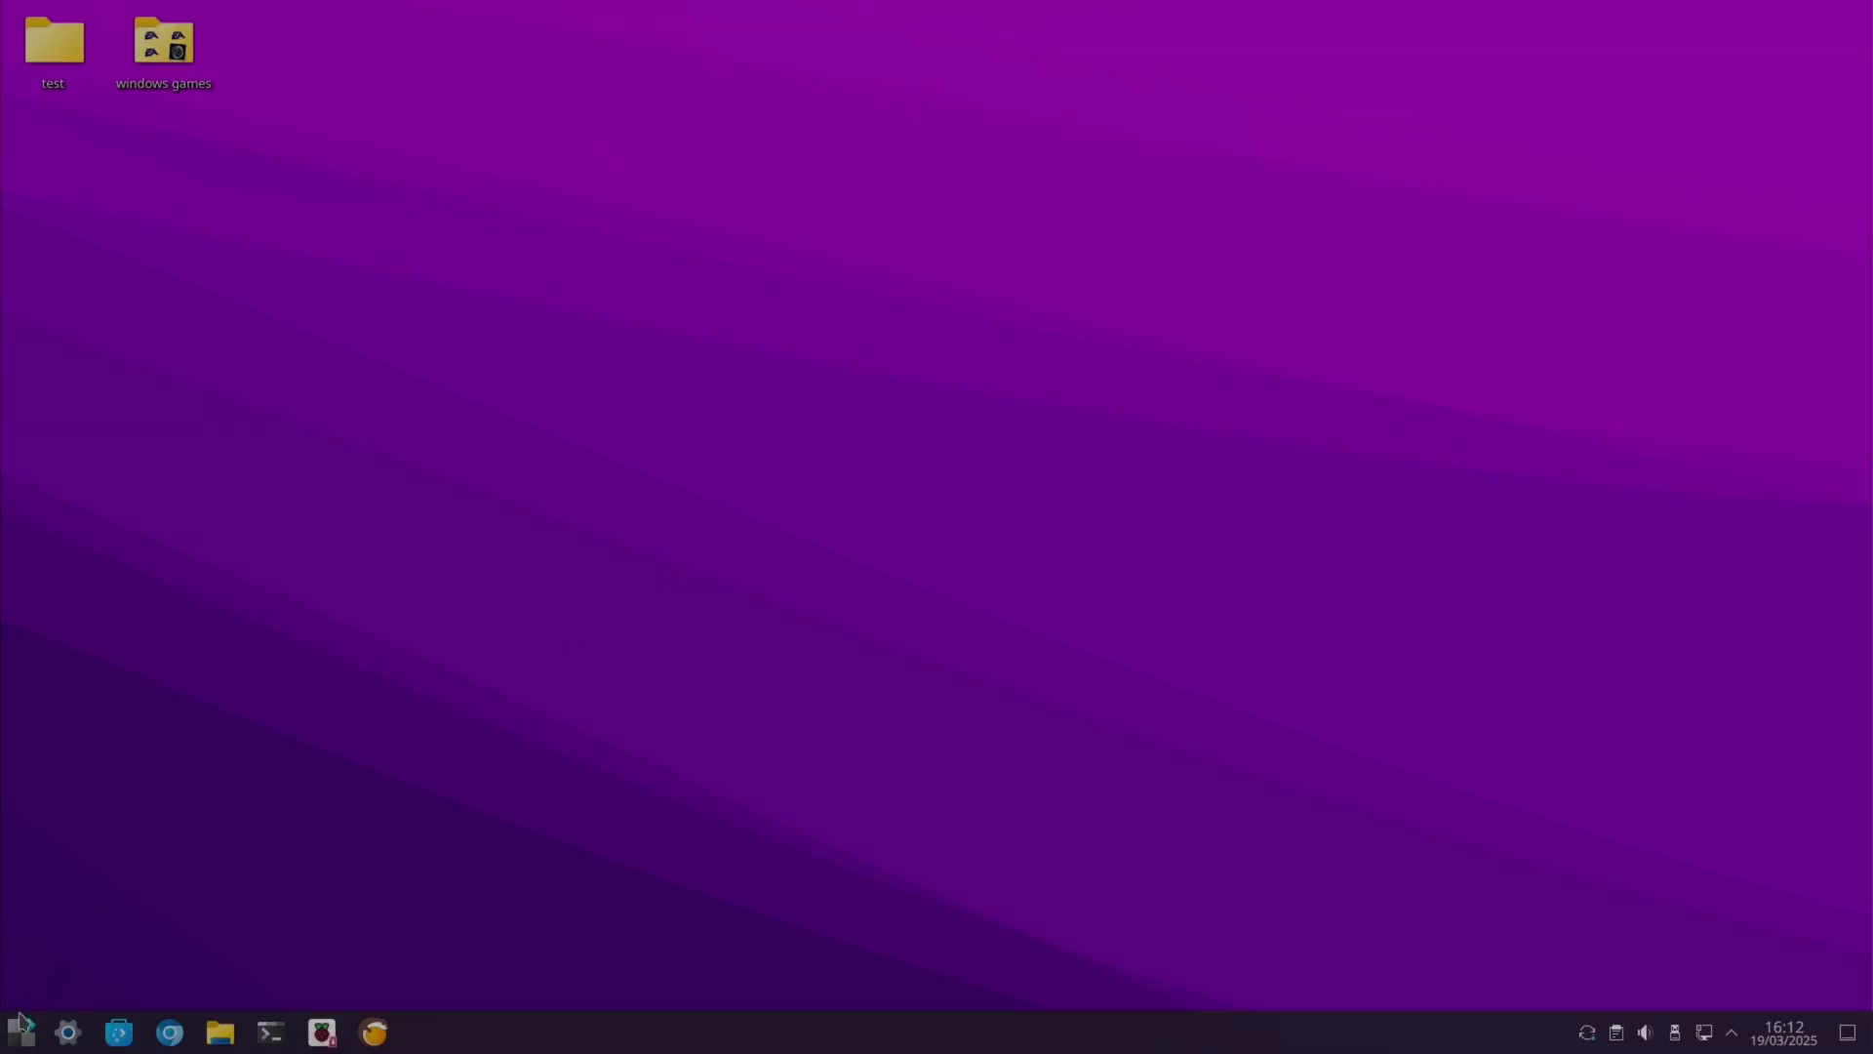
Step: Shut down Raspberry Pi OS from the application launcher
{"action": "left_click", "coordinate": [22, 1026]}
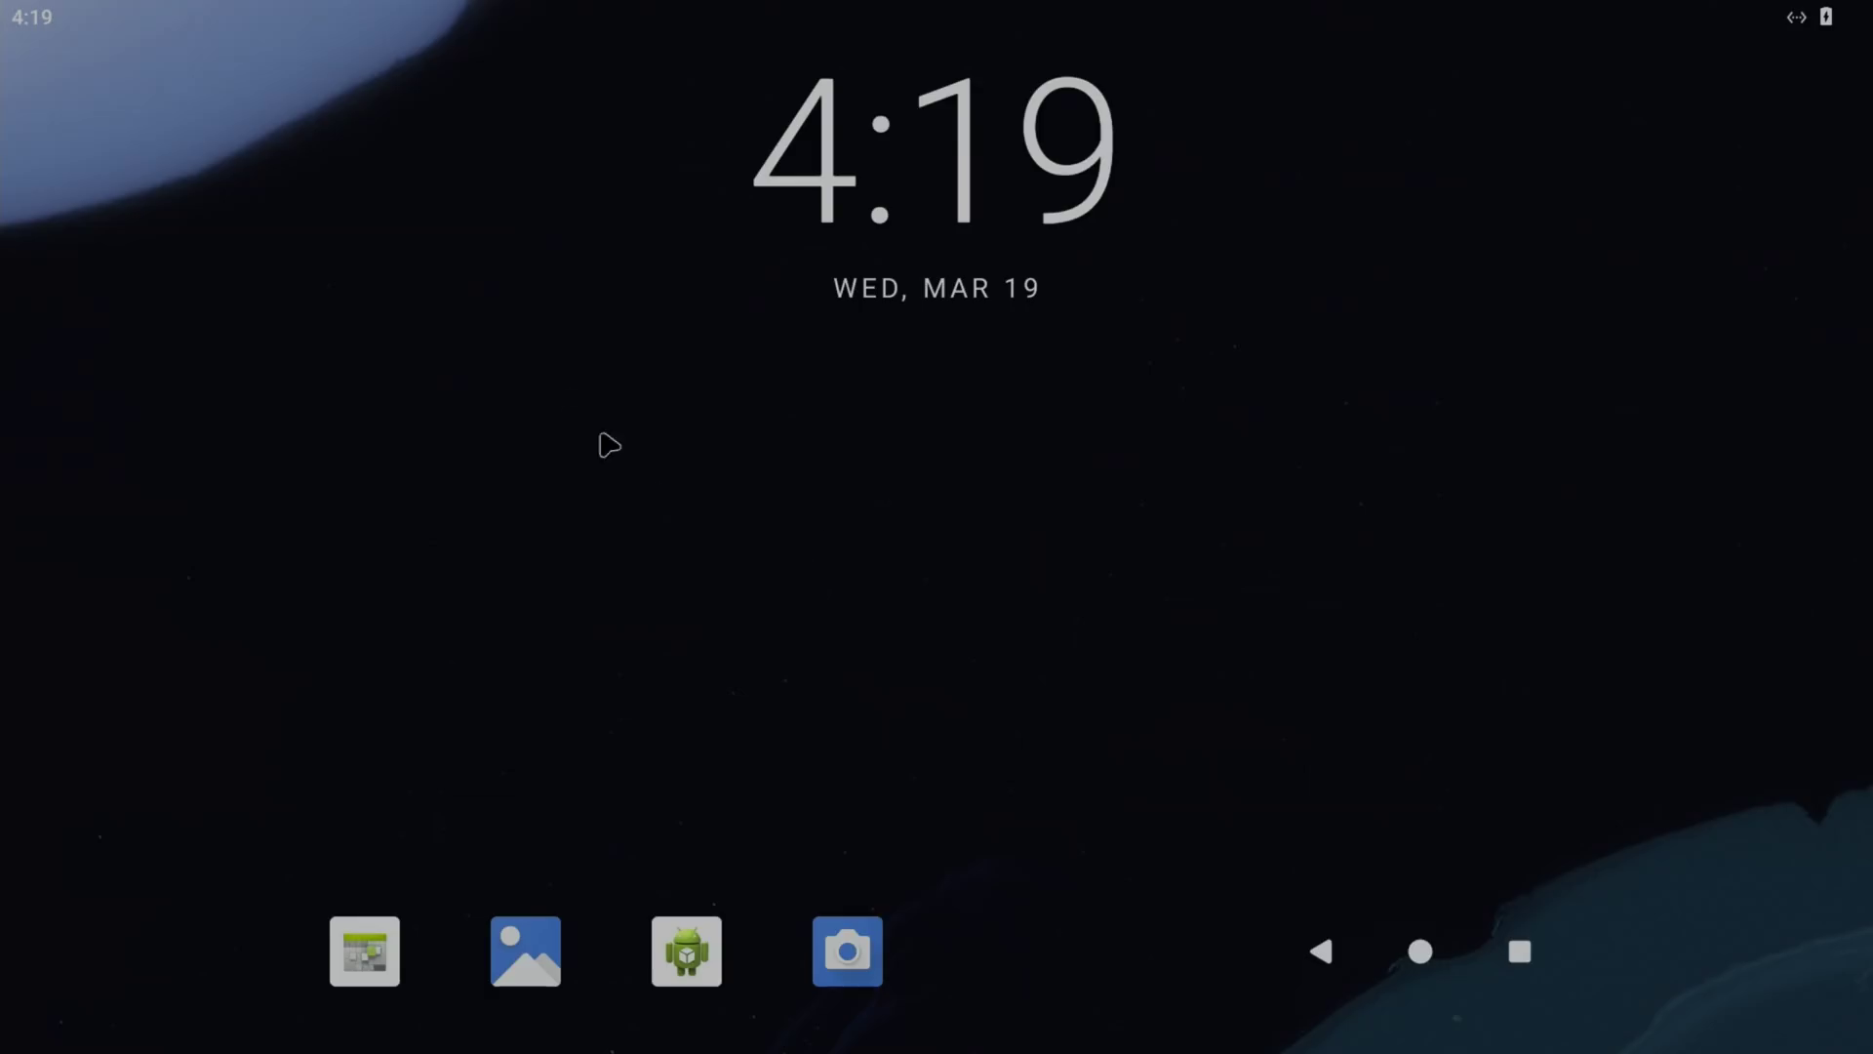
Step: Tap the build number under Settings > About tablet to enable developer mode, then go to System
{"action": "left_click_drag", "start_coordinate": [146, 13], "coordinate": [199, 670]}
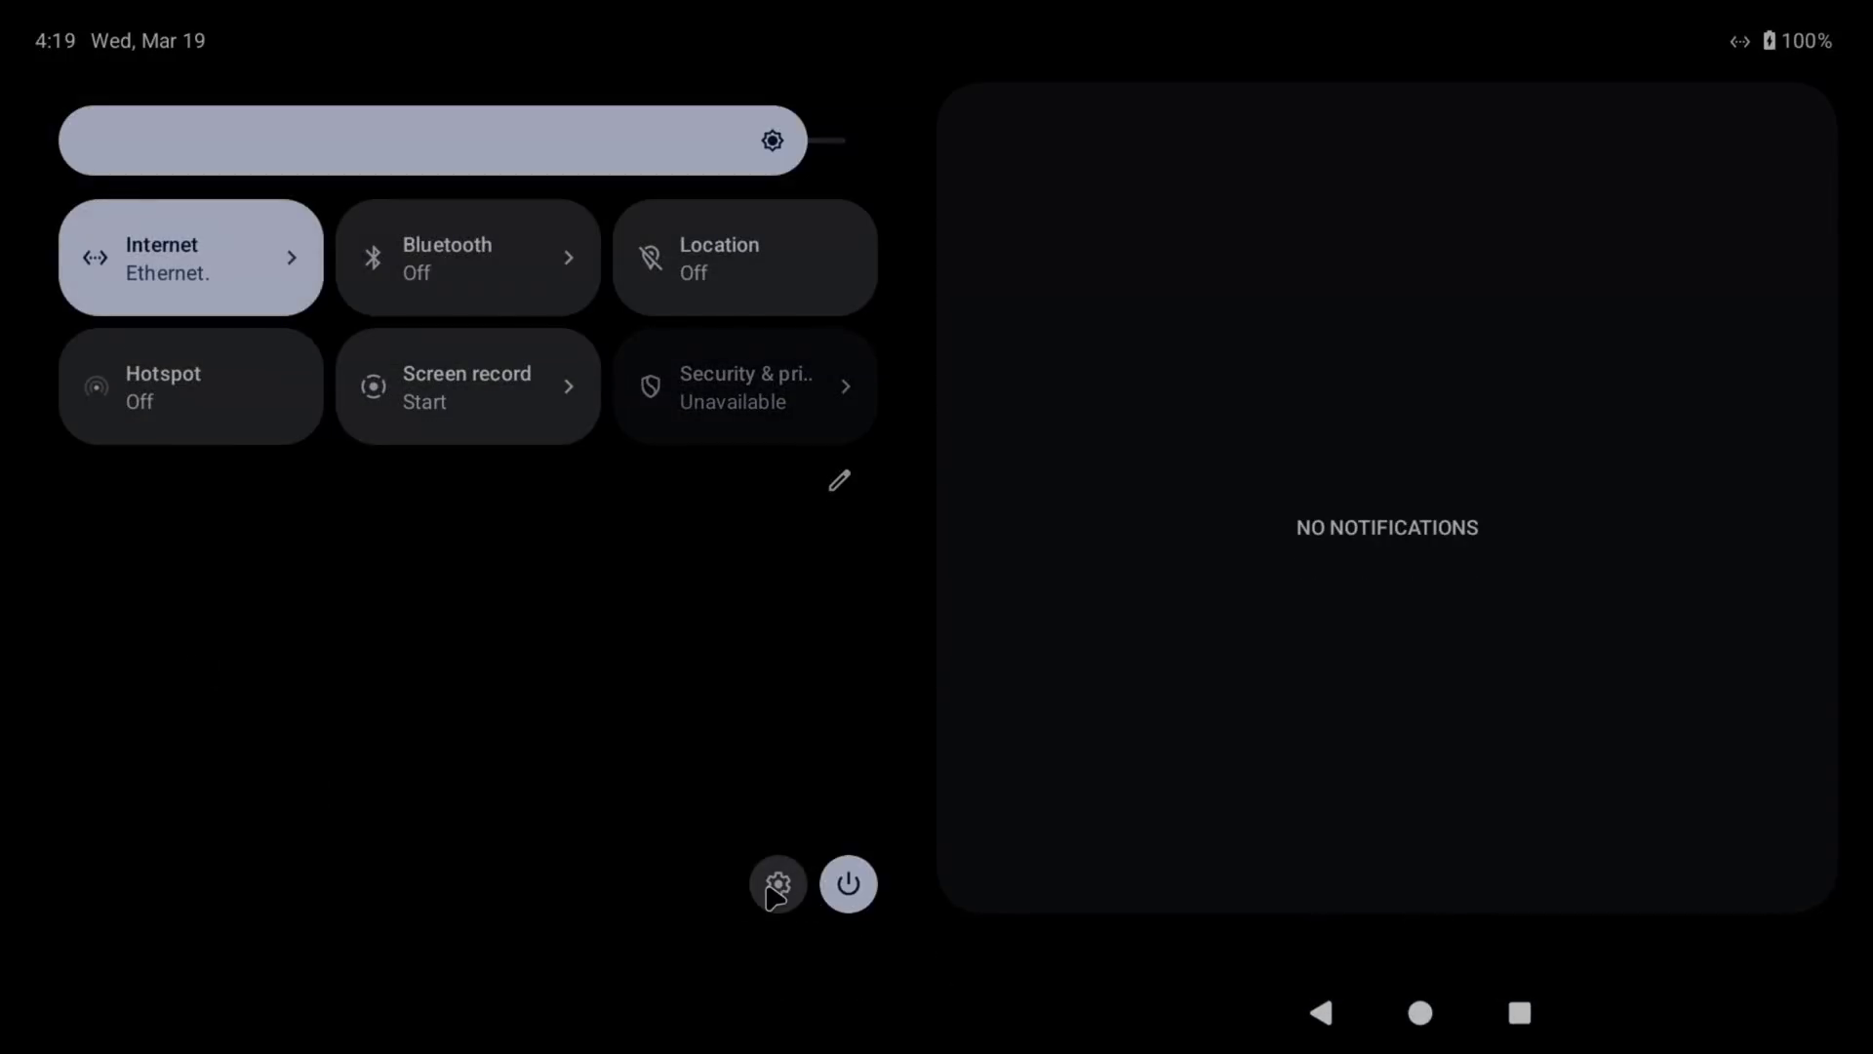
{"action": "left_click", "coordinate": [778, 886]}
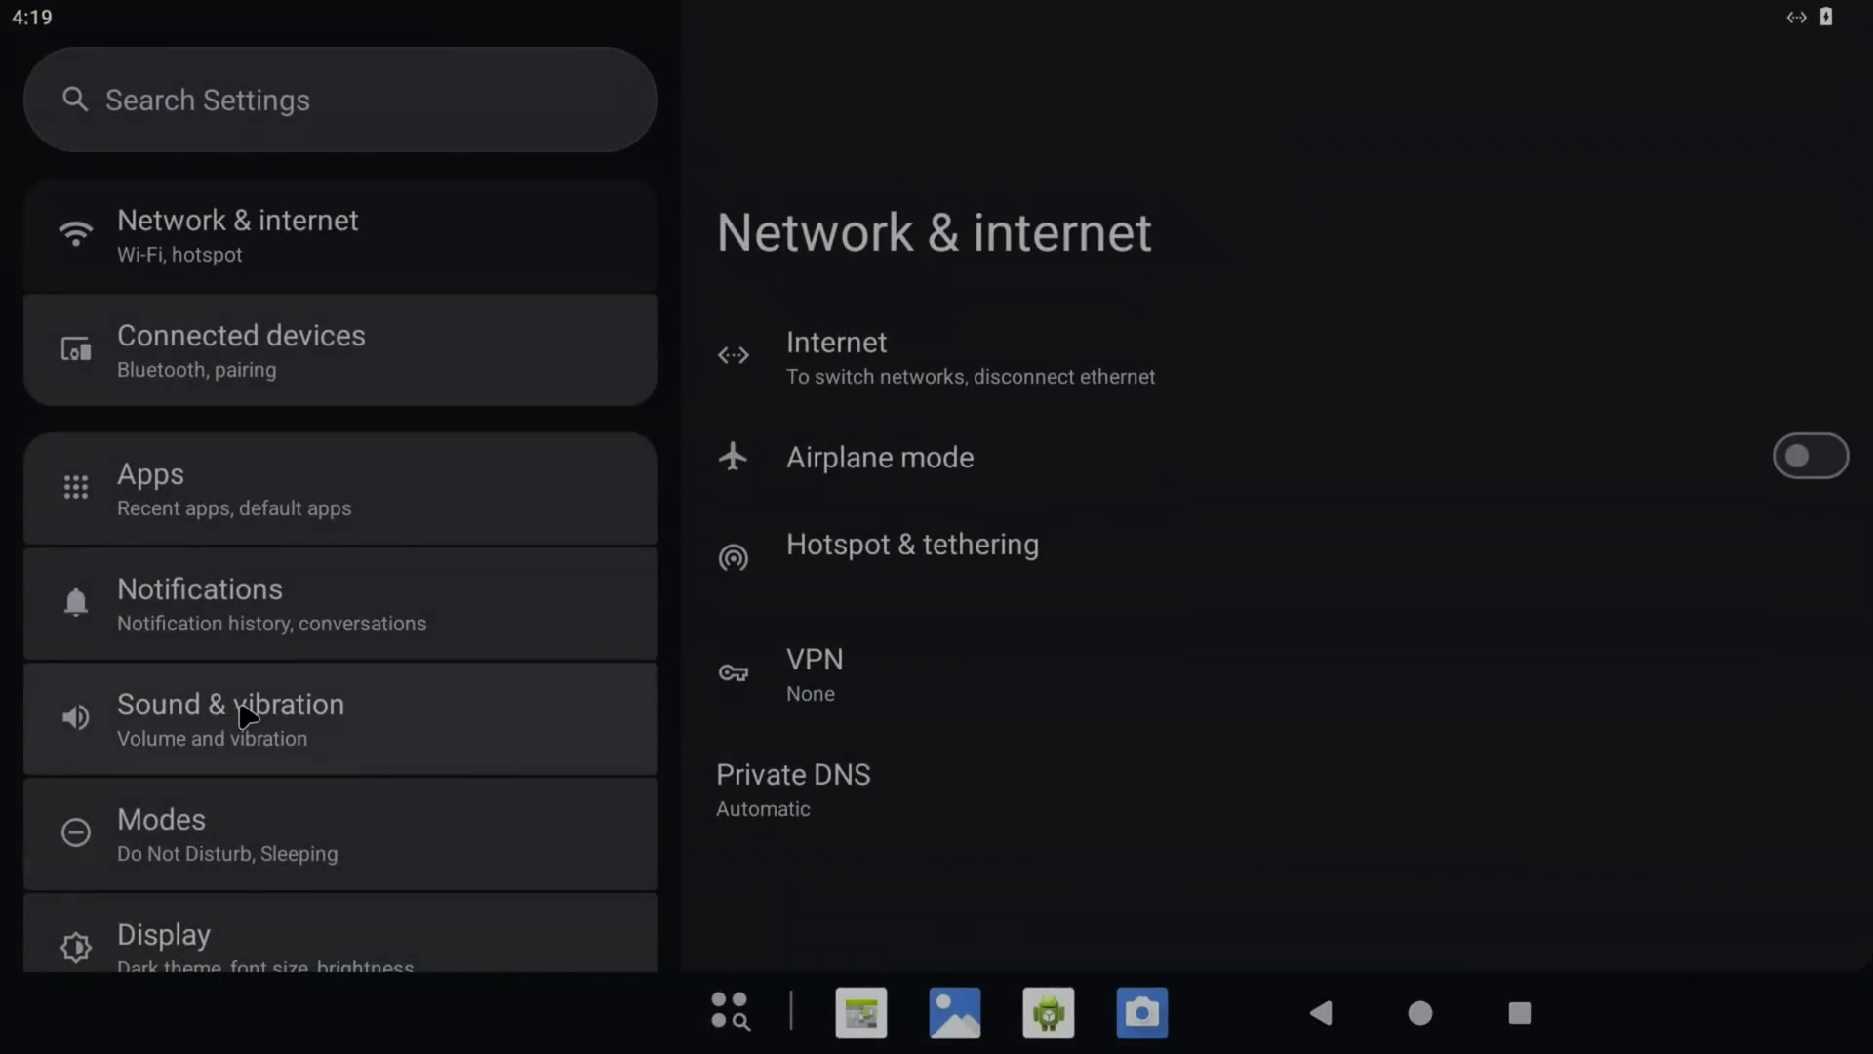
{"action": "scroll", "coordinate": [244, 717], "scroll_direction": "down", "scroll_amount": 5}
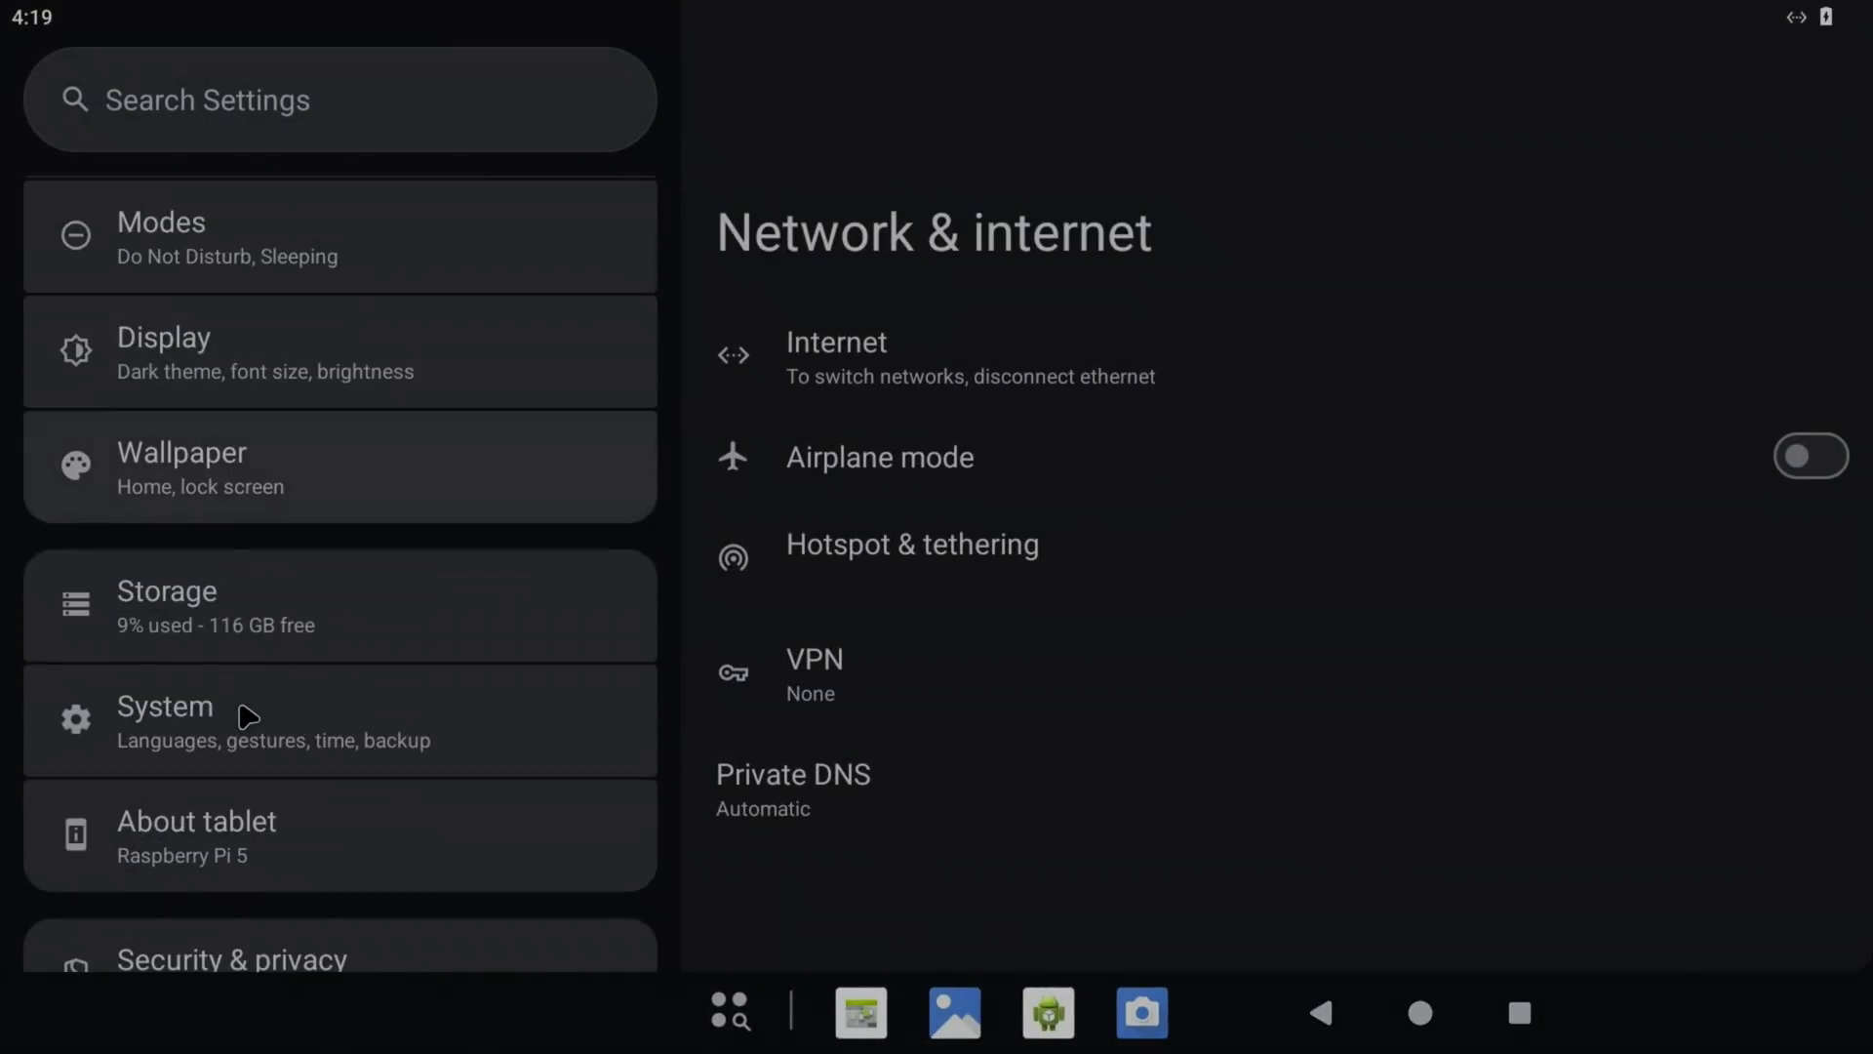
{"action": "left_click", "coordinate": [223, 851]}
{"action": "scroll", "coordinate": [938, 600], "scroll_direction": "down", "scroll_amount": 3}
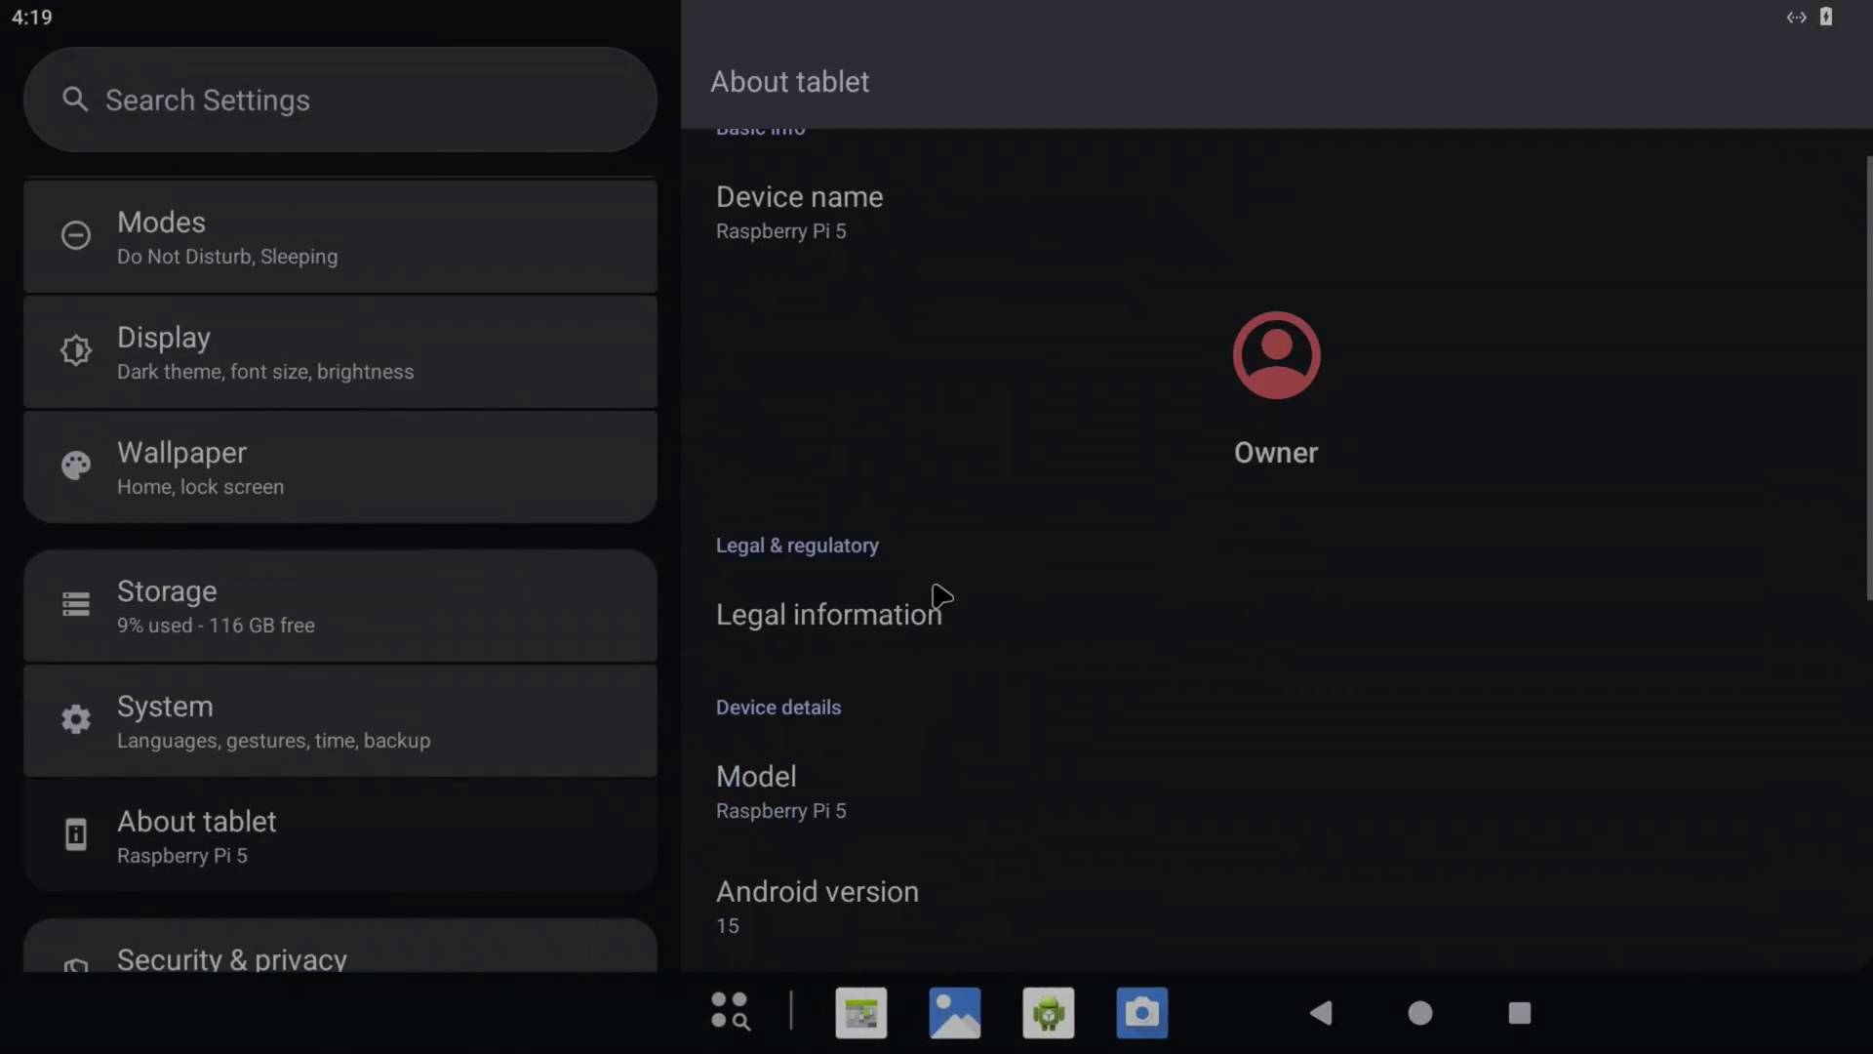
{"action": "scroll", "coordinate": [939, 595], "scroll_direction": "down", "scroll_amount": 5}
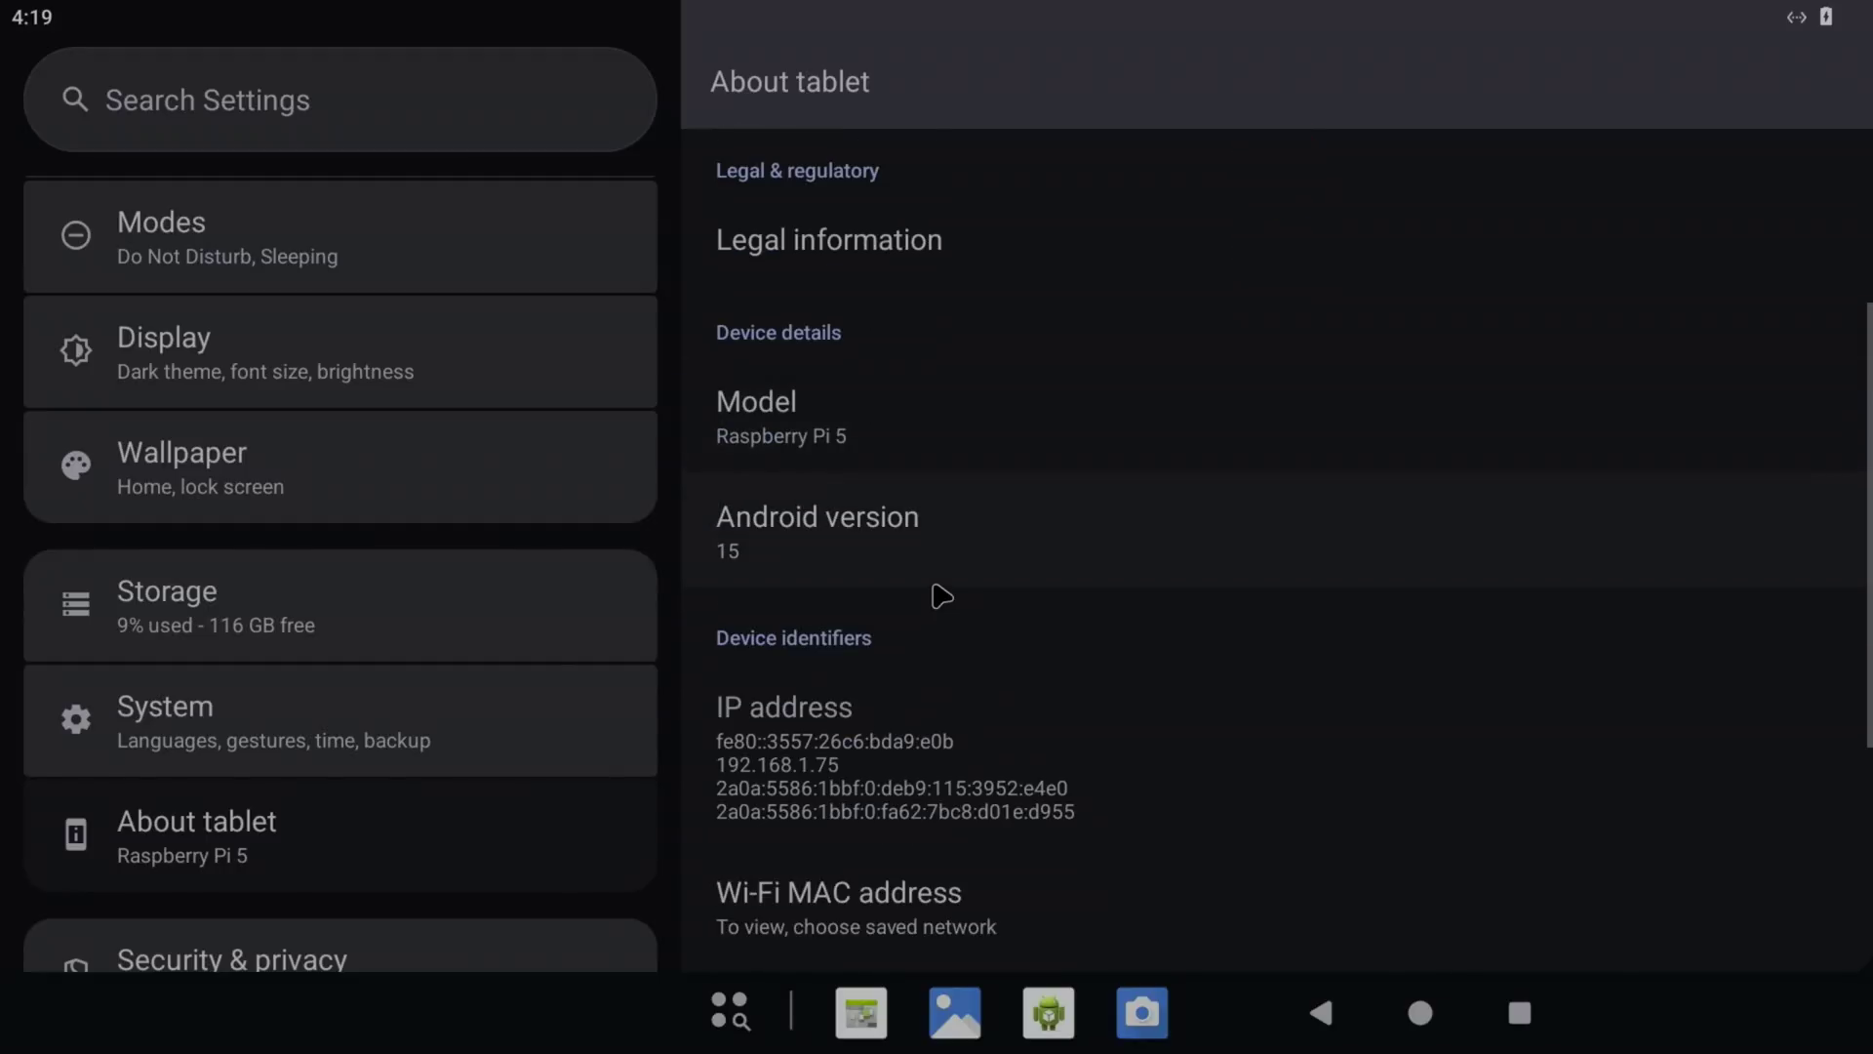
{"action": "scroll", "coordinate": [940, 595], "scroll_direction": "down", "scroll_amount": 6}
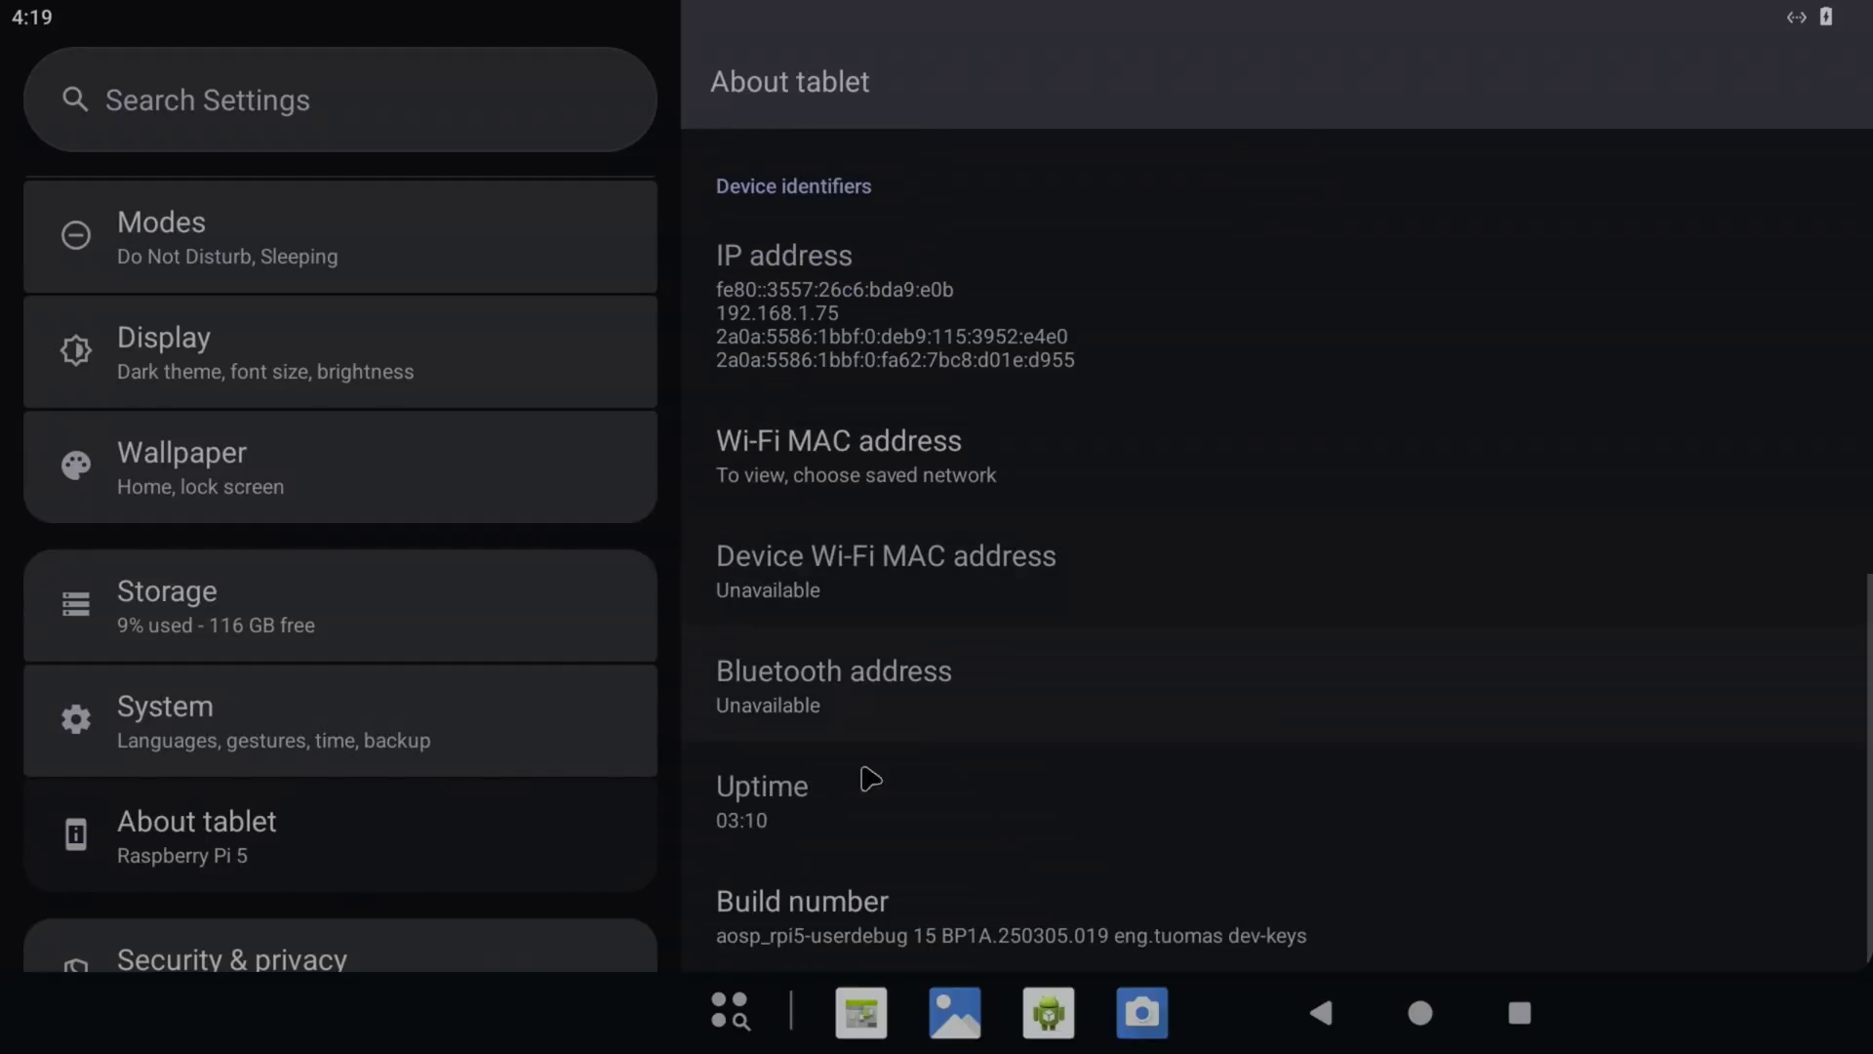
{"action": "left_click", "coordinate": [904, 934]}
{"action": "left_click", "coordinate": [904, 934]}
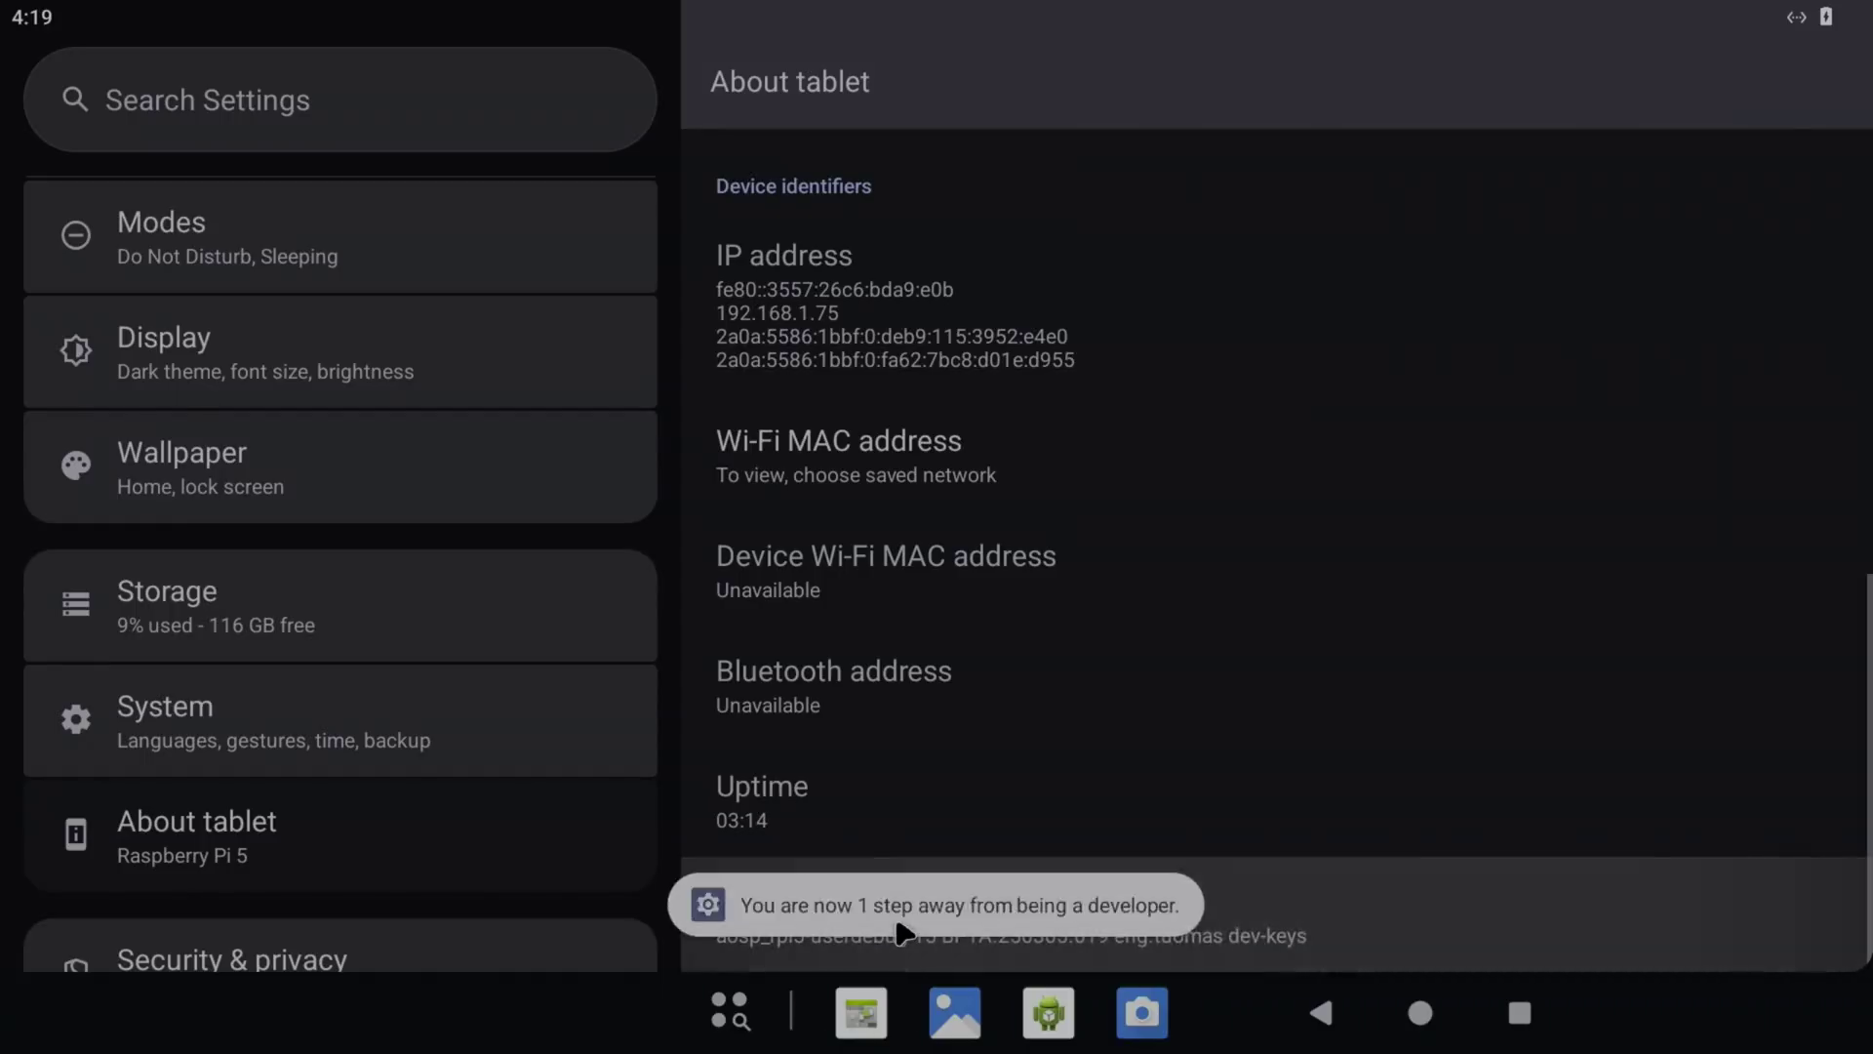
{"action": "left_click", "coordinate": [903, 933]}
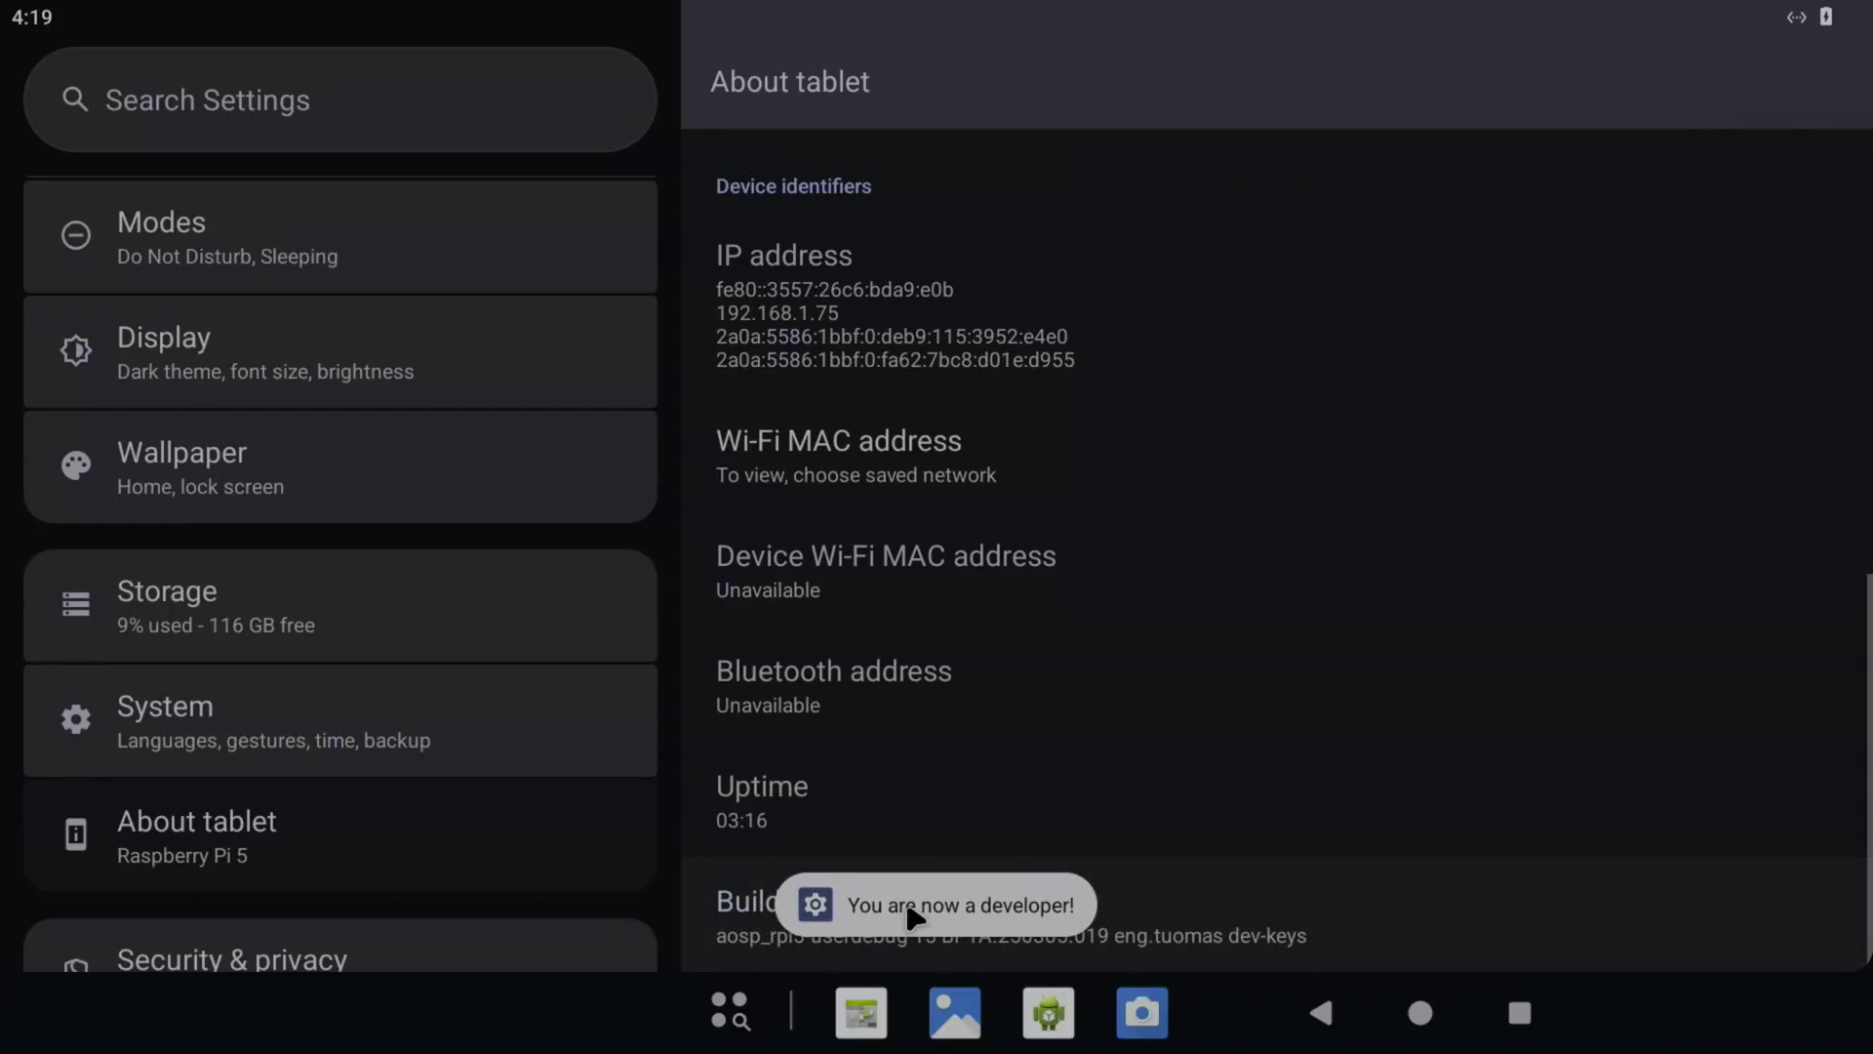
{"action": "left_click", "coordinate": [209, 717]}
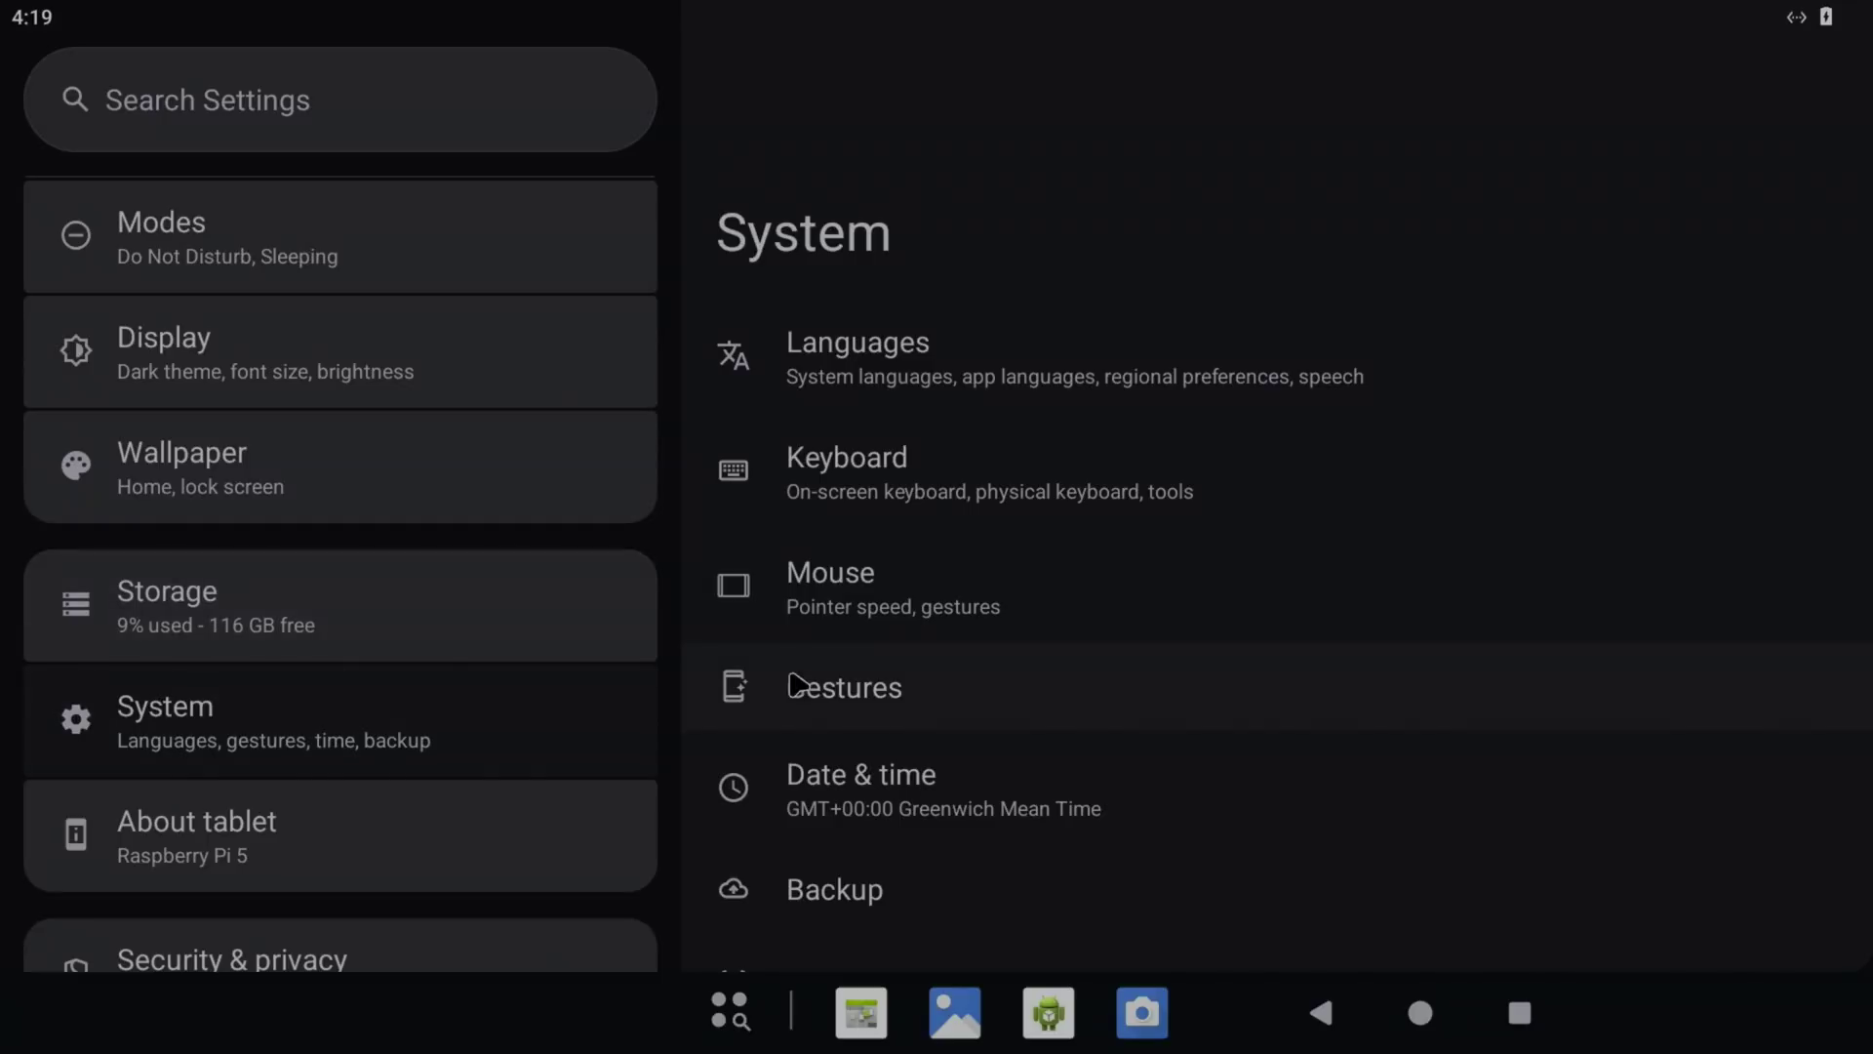
Step: Turn on 'Run Linux terminal on Android' under Developer options > Linux development environment, then go home
{"action": "scroll", "coordinate": [985, 656], "scroll_direction": "down", "scroll_amount": 2}
{"action": "scroll", "coordinate": [981, 654], "scroll_direction": "down", "scroll_amount": 1}
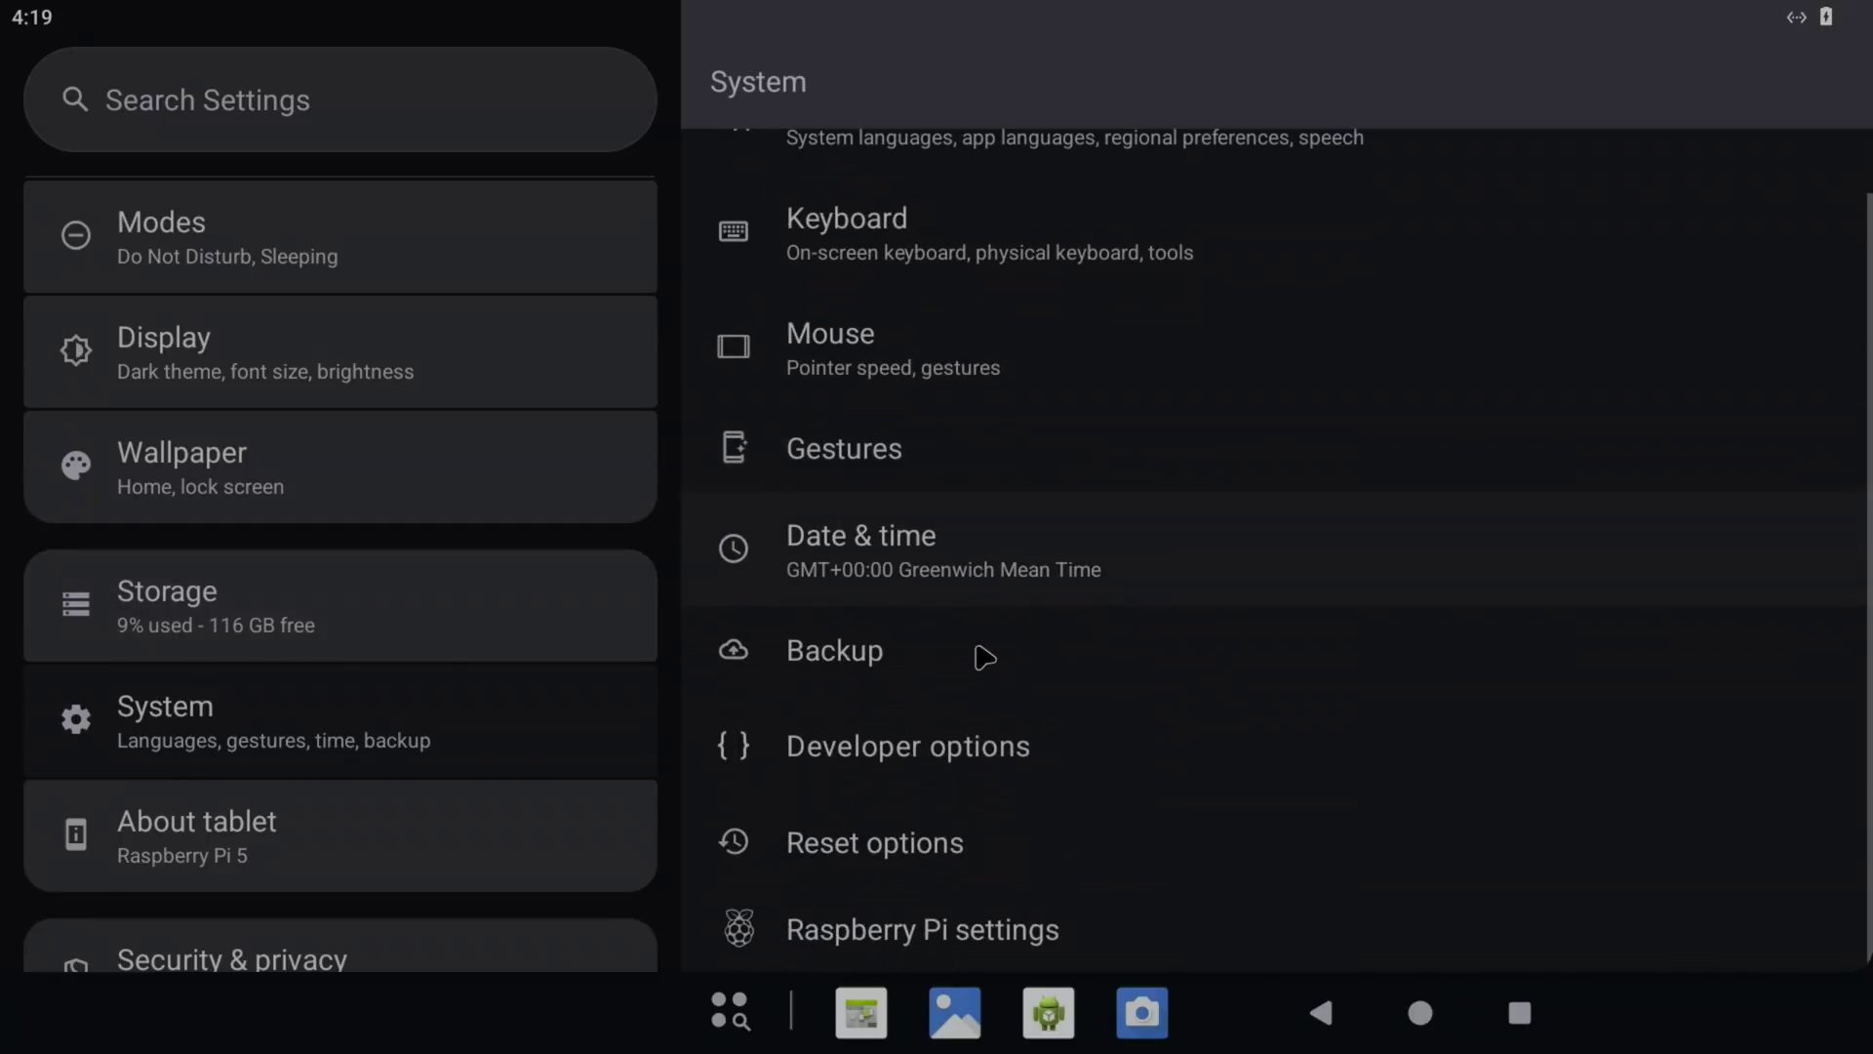
{"action": "left_click", "coordinate": [890, 765]}
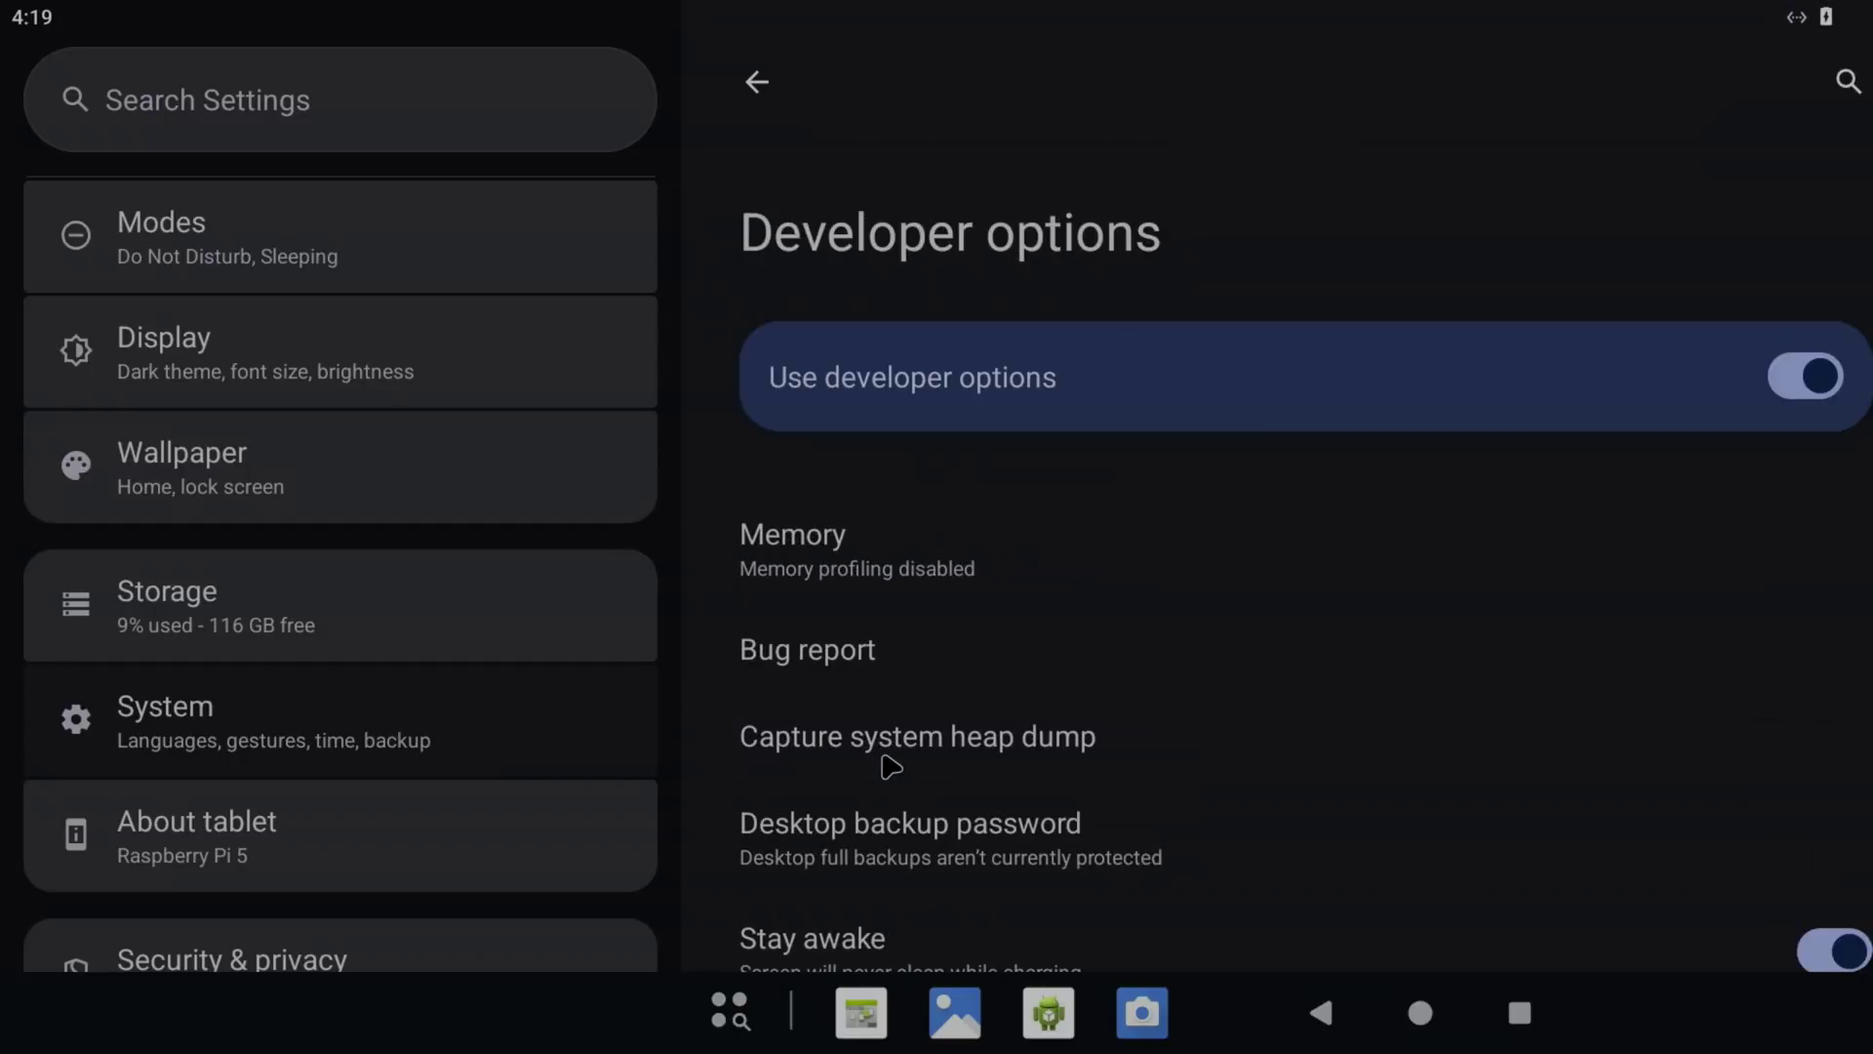
{"action": "scroll", "coordinate": [1193, 470], "scroll_direction": "down", "scroll_amount": 5}
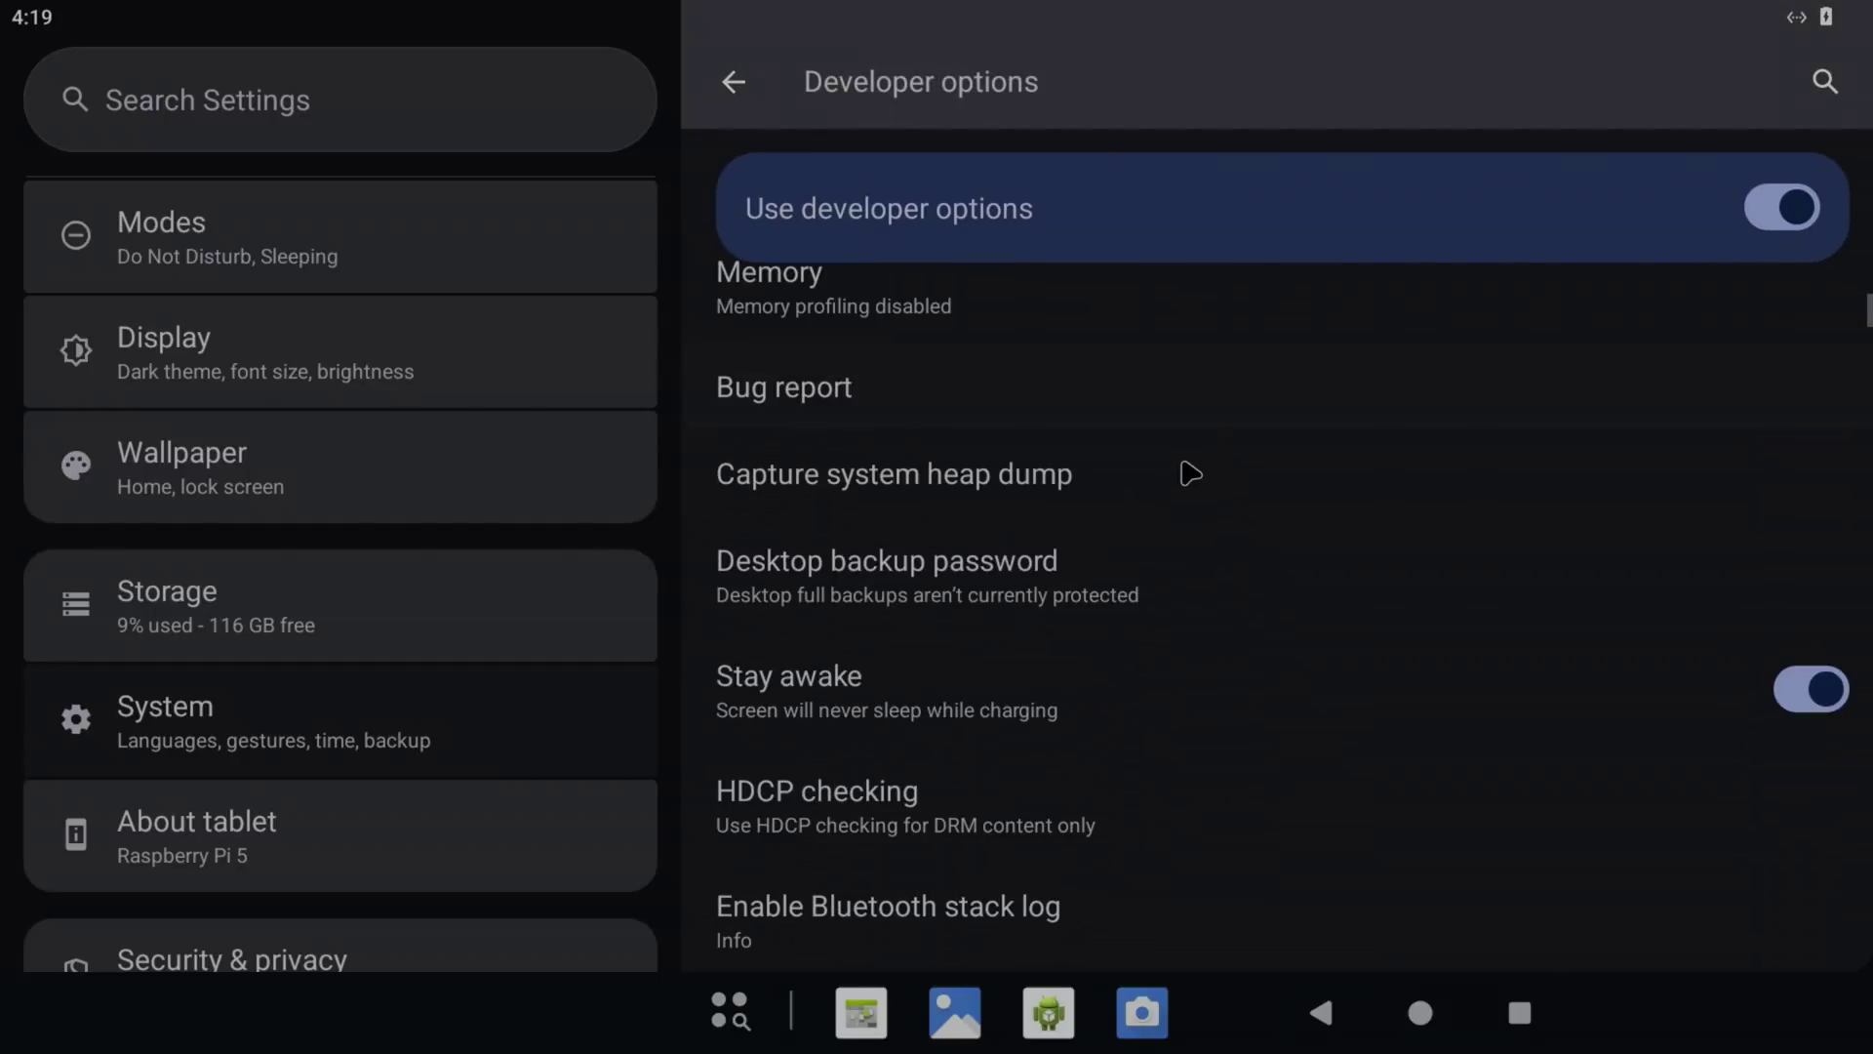
{"action": "scroll", "coordinate": [1191, 474], "scroll_direction": "down", "scroll_amount": 6}
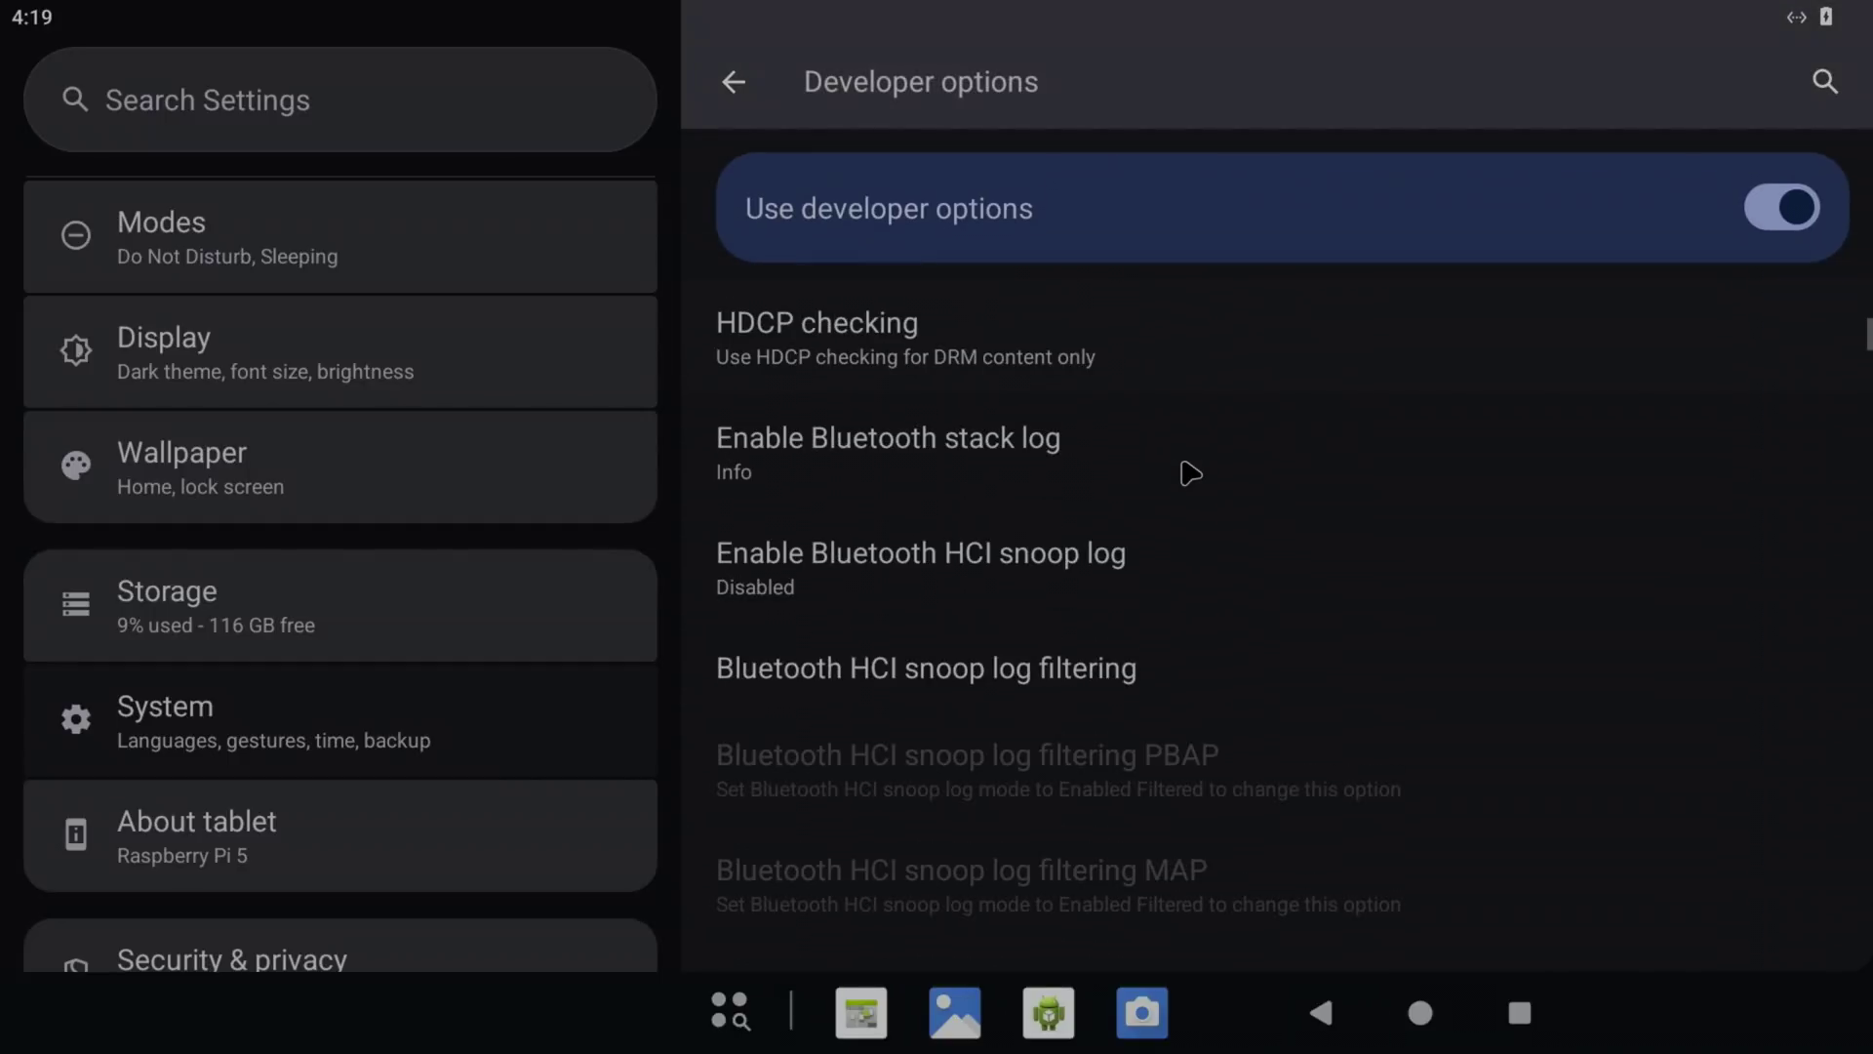
{"action": "scroll", "coordinate": [1190, 541], "scroll_direction": "down", "scroll_amount": 10}
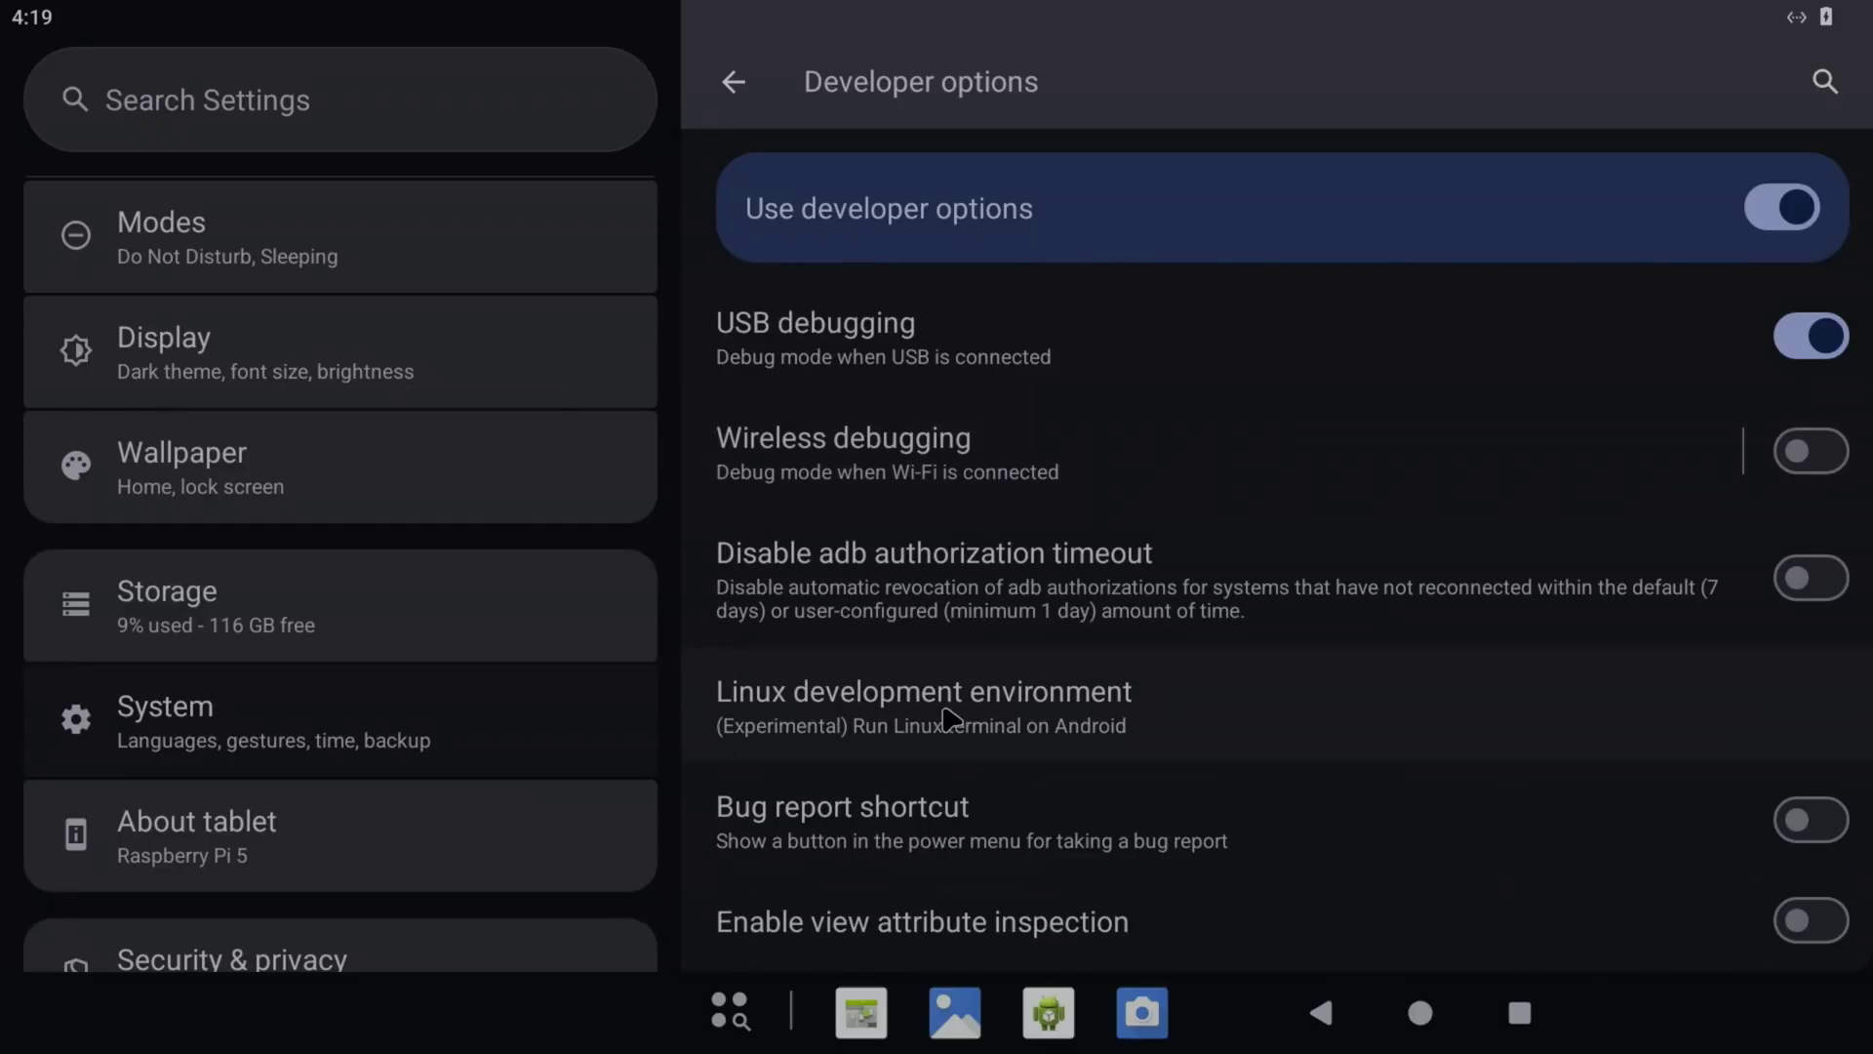
{"action": "left_click", "coordinate": [1005, 722]}
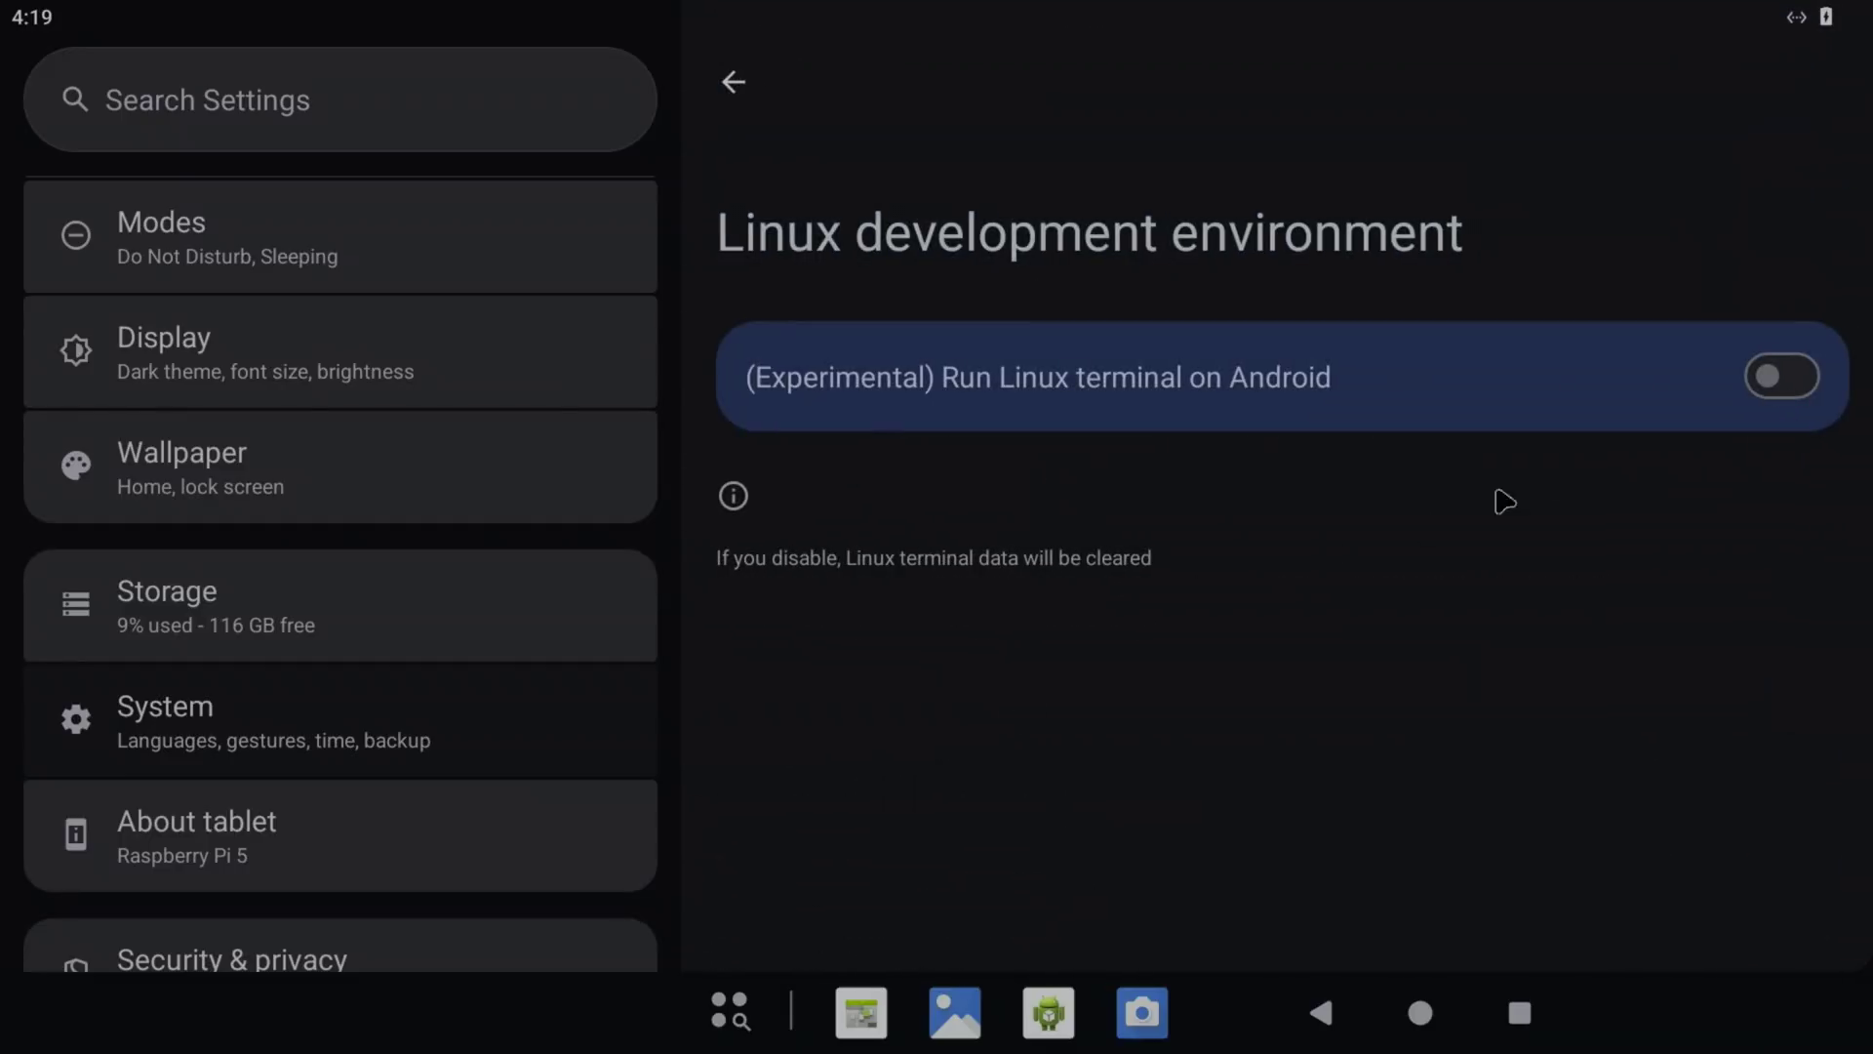
{"action": "left_click", "coordinate": [1794, 386]}
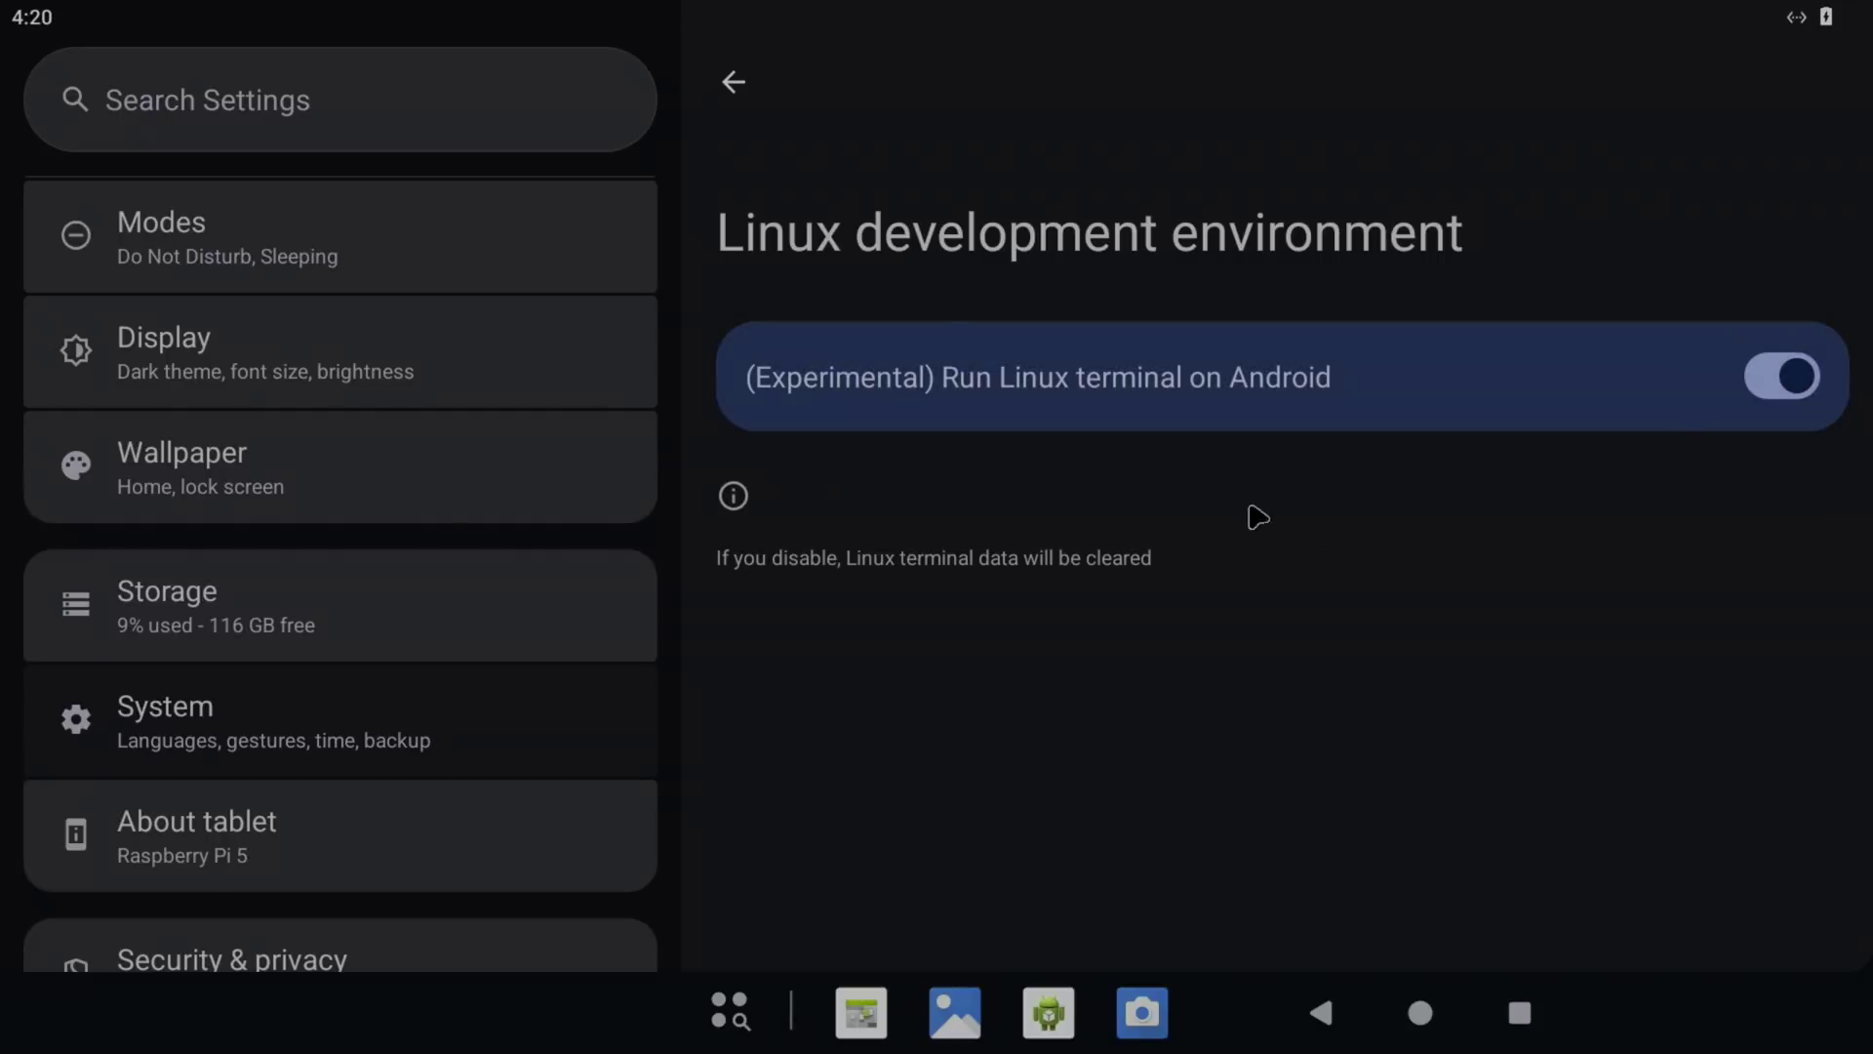
{"action": "left_click", "coordinate": [739, 78]}
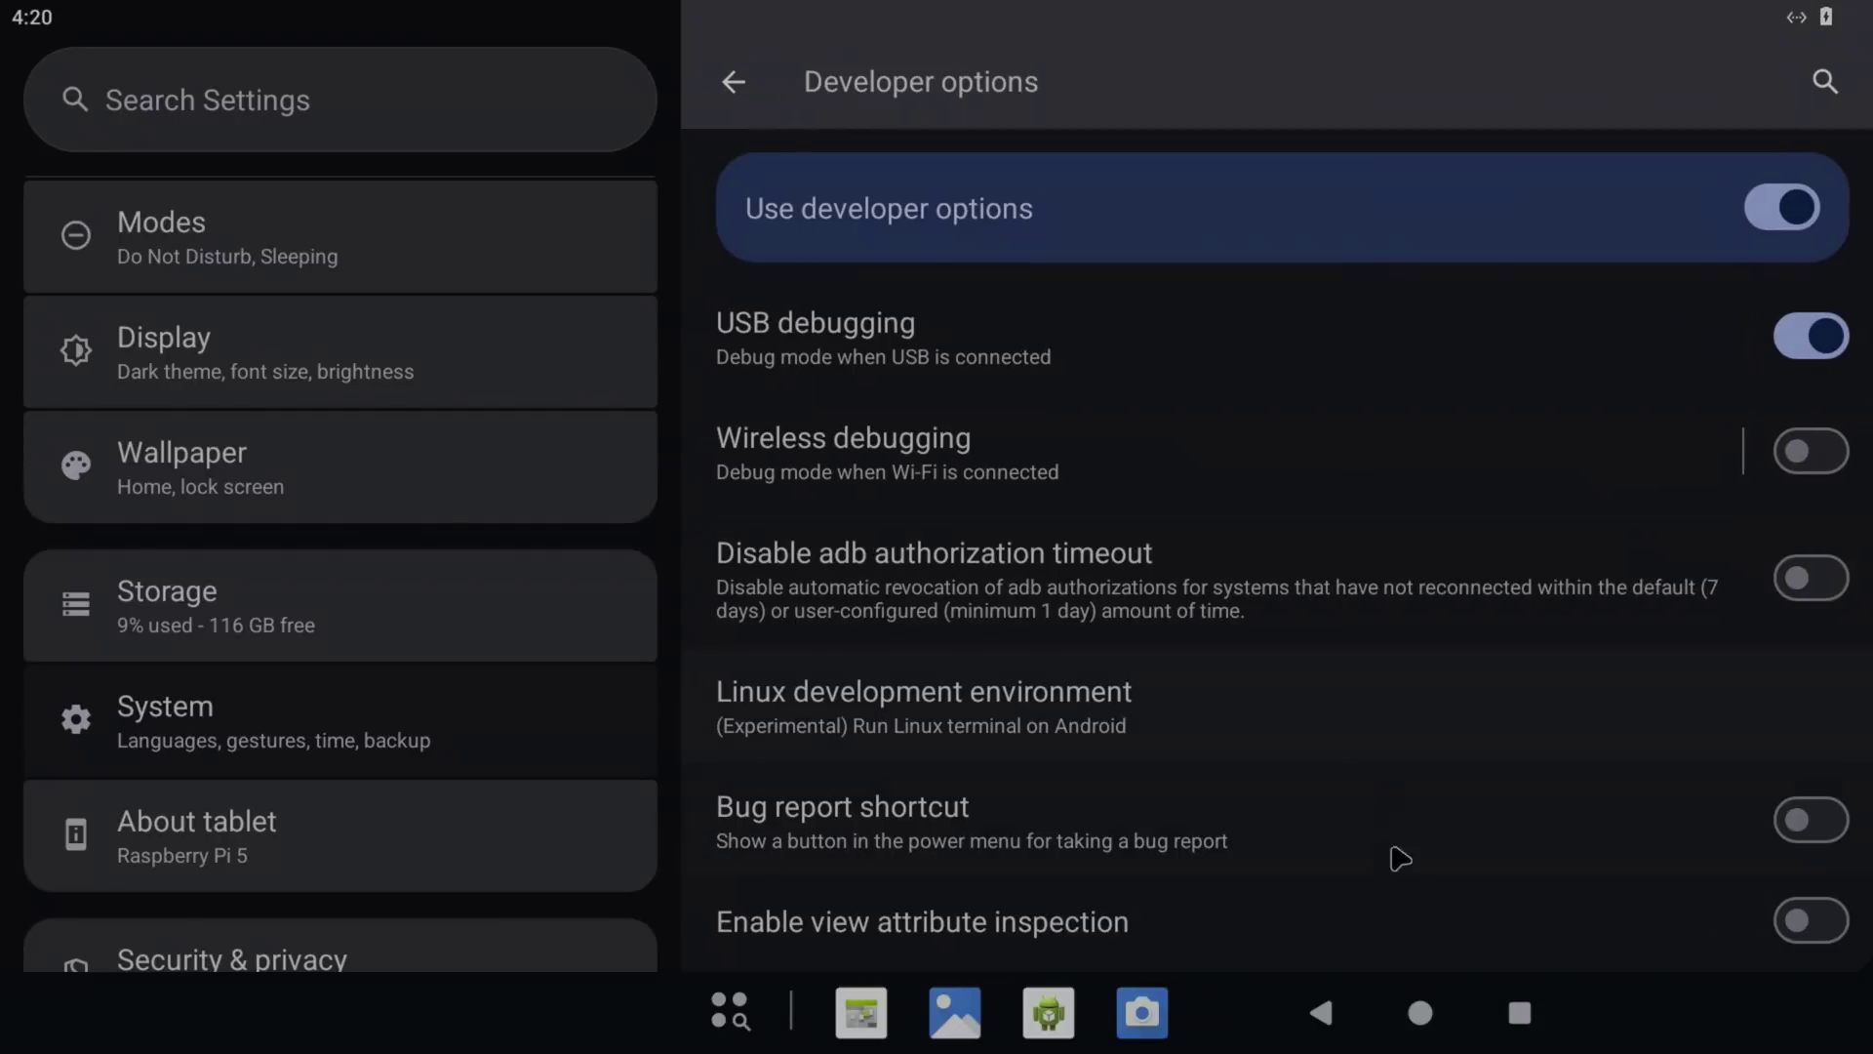
{"action": "left_click", "coordinate": [1421, 1015]}
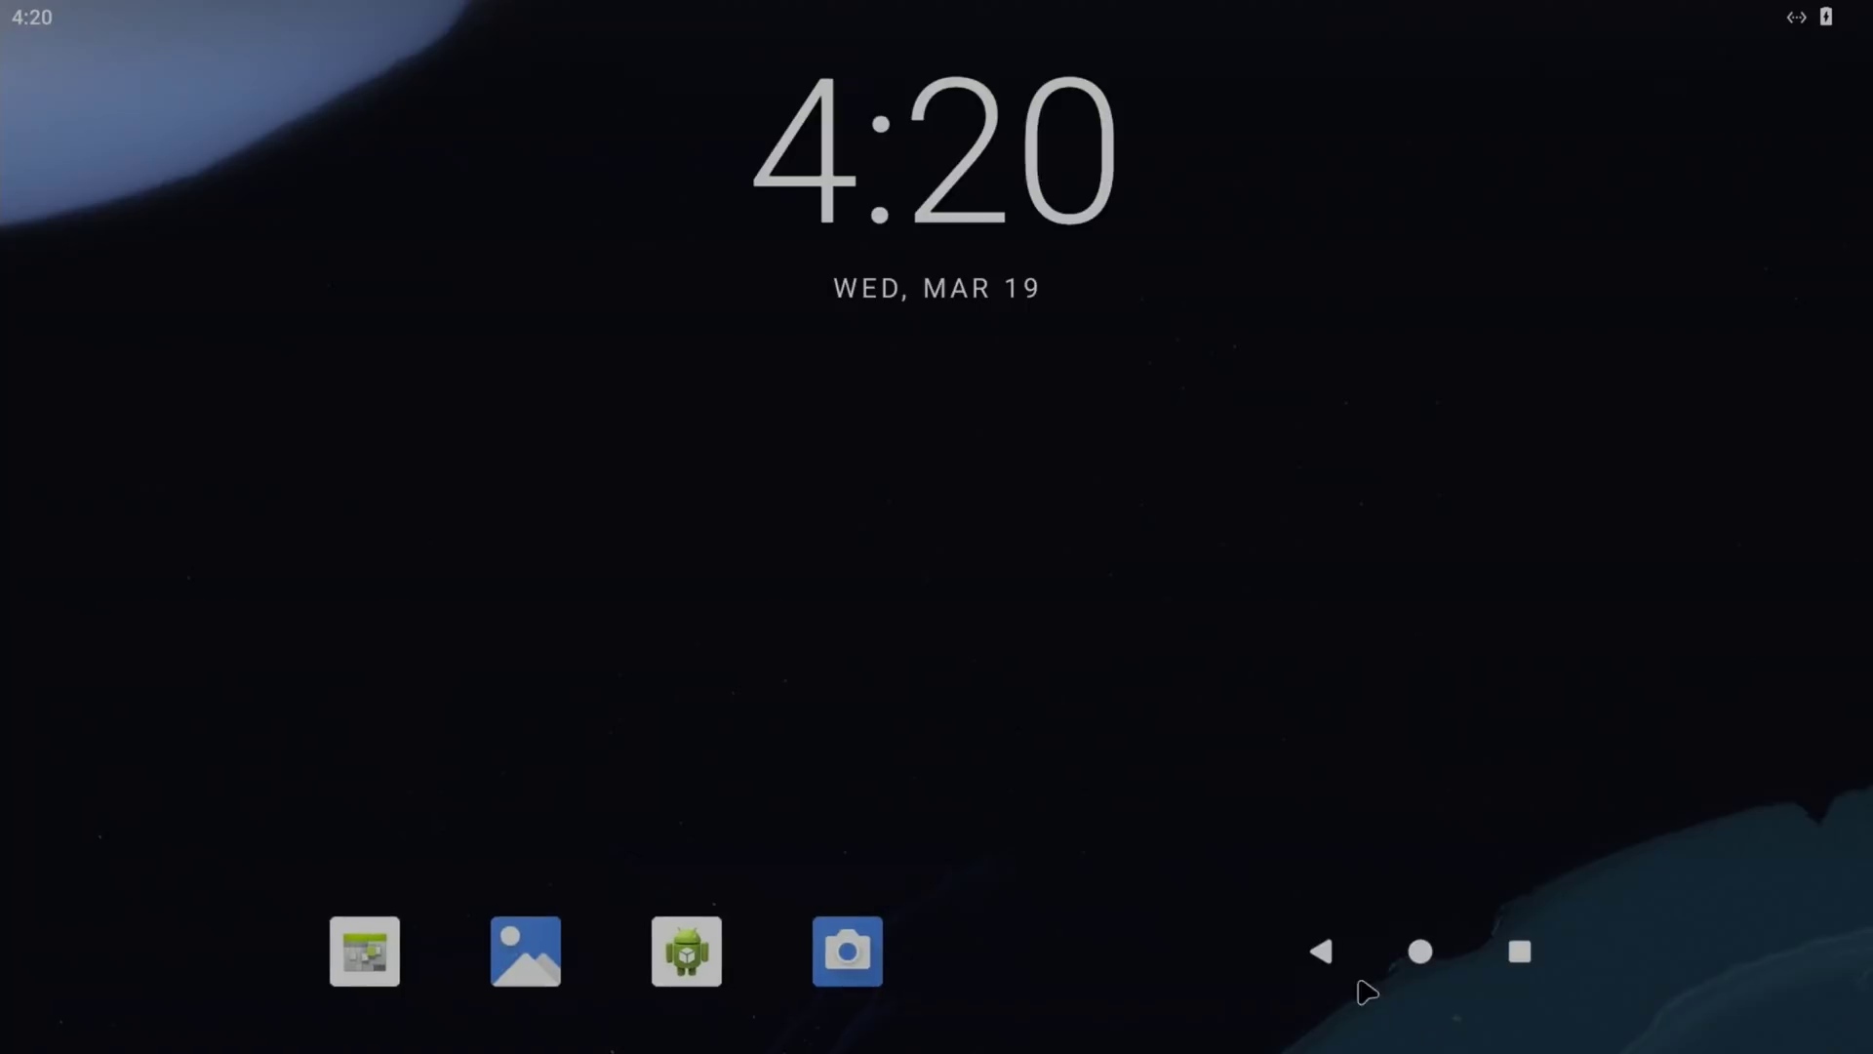
Step: Open Terminal, dismiss the notification prompt, and install the 565 MB Linux terminal
{"action": "left_click_drag", "start_coordinate": [723, 761], "coordinate": [739, 12]}
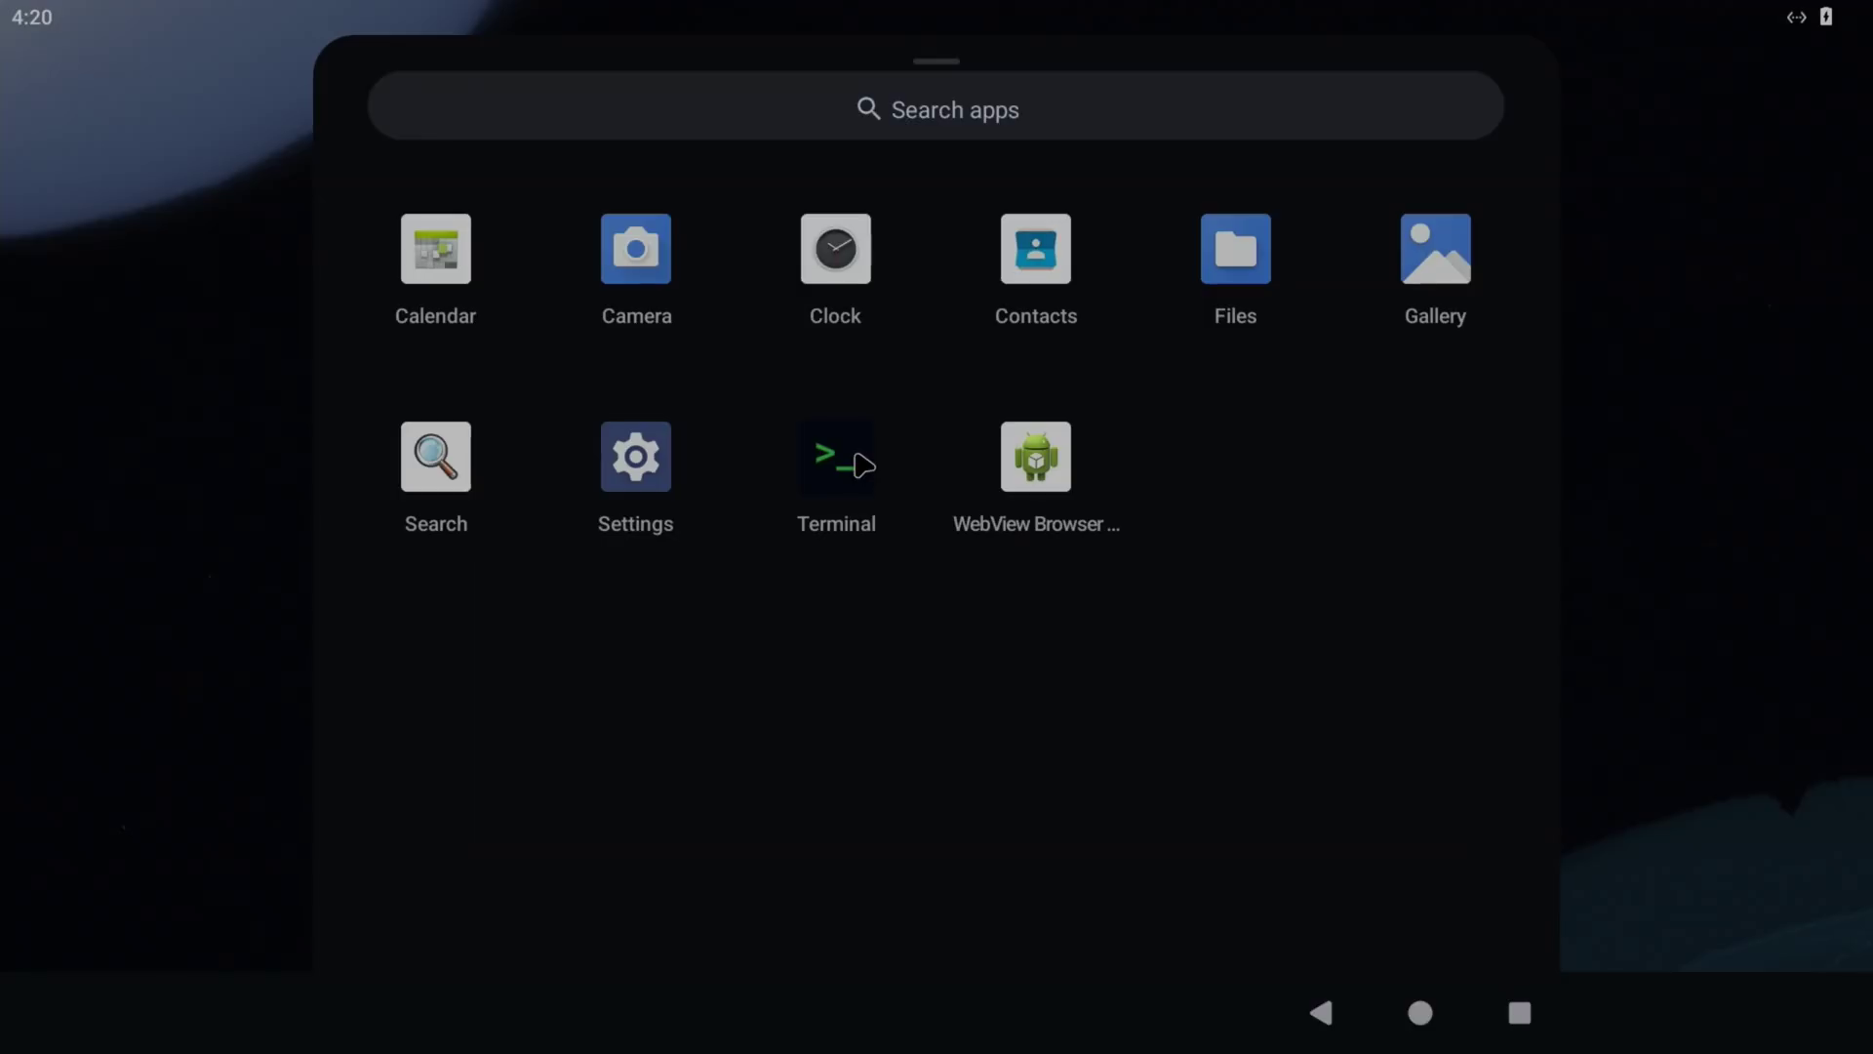
{"action": "left_click", "coordinate": [862, 465]}
{"action": "left_click", "coordinate": [951, 543]}
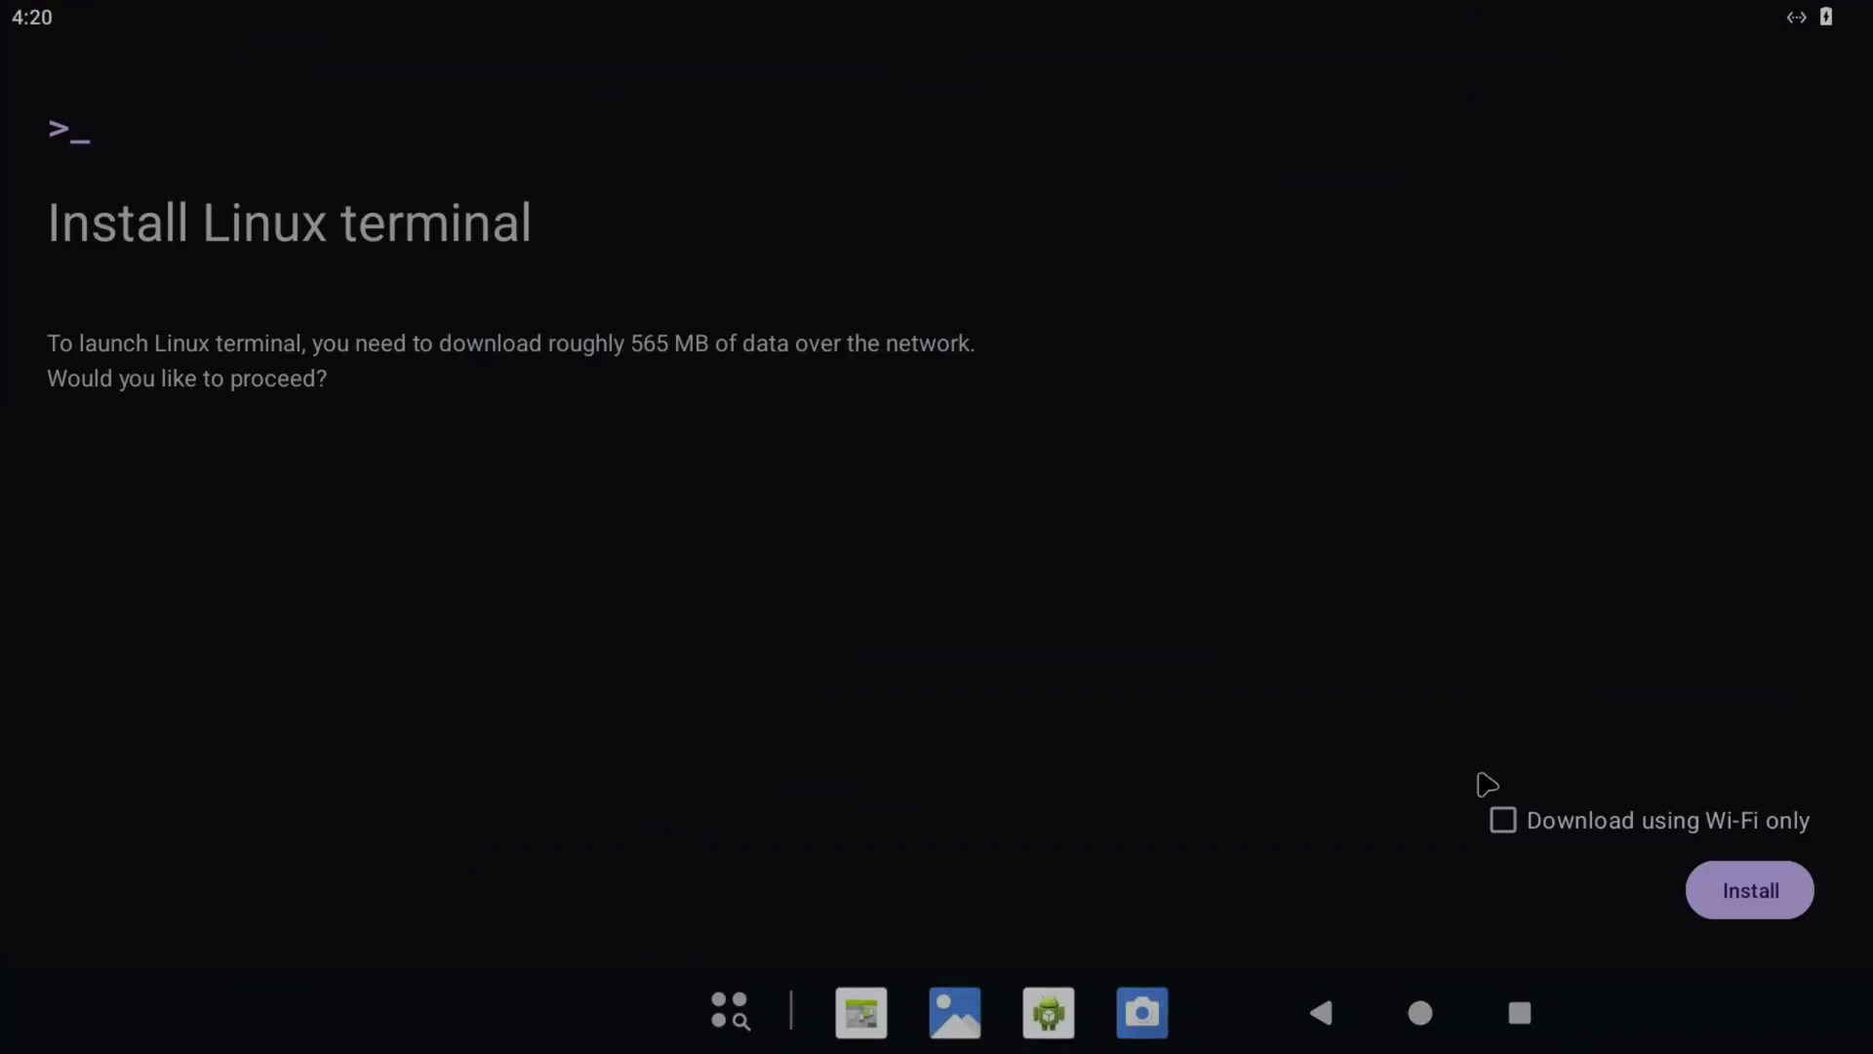
{"action": "left_click", "coordinate": [1746, 909]}
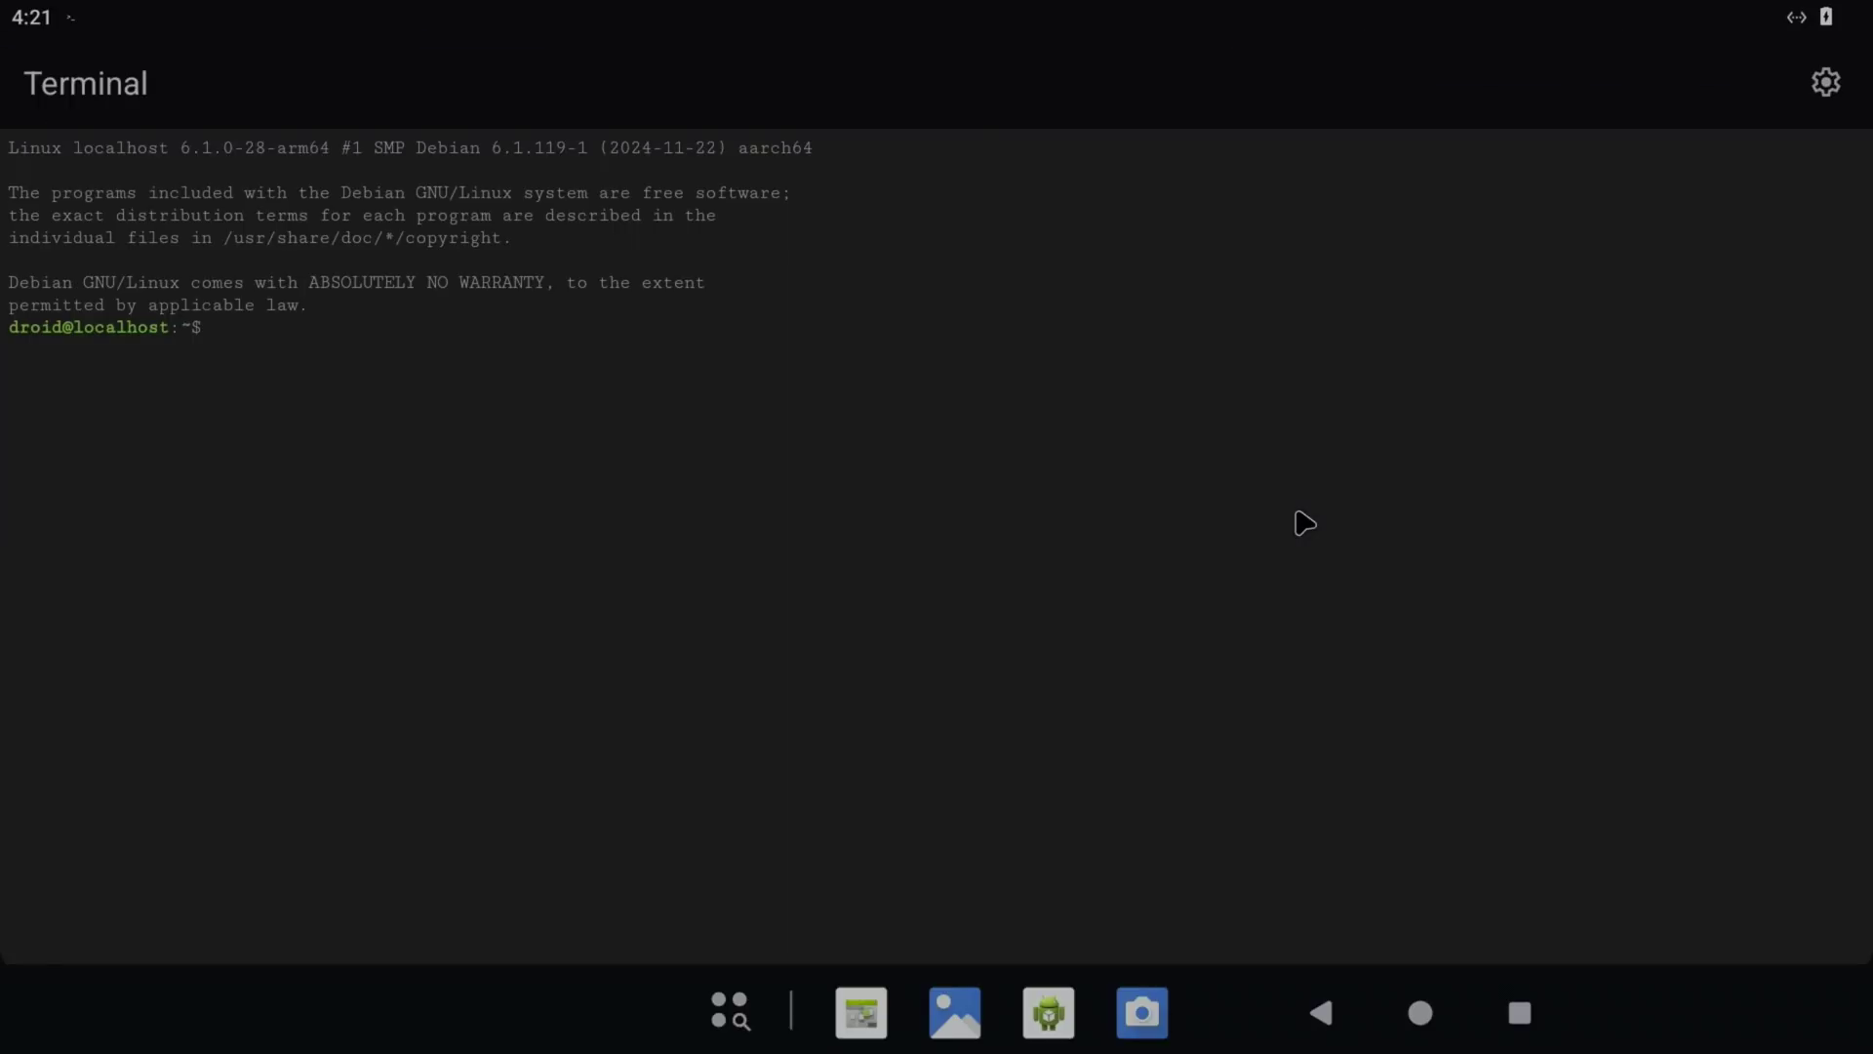
{"action": "left_click", "coordinate": [698, 405]}
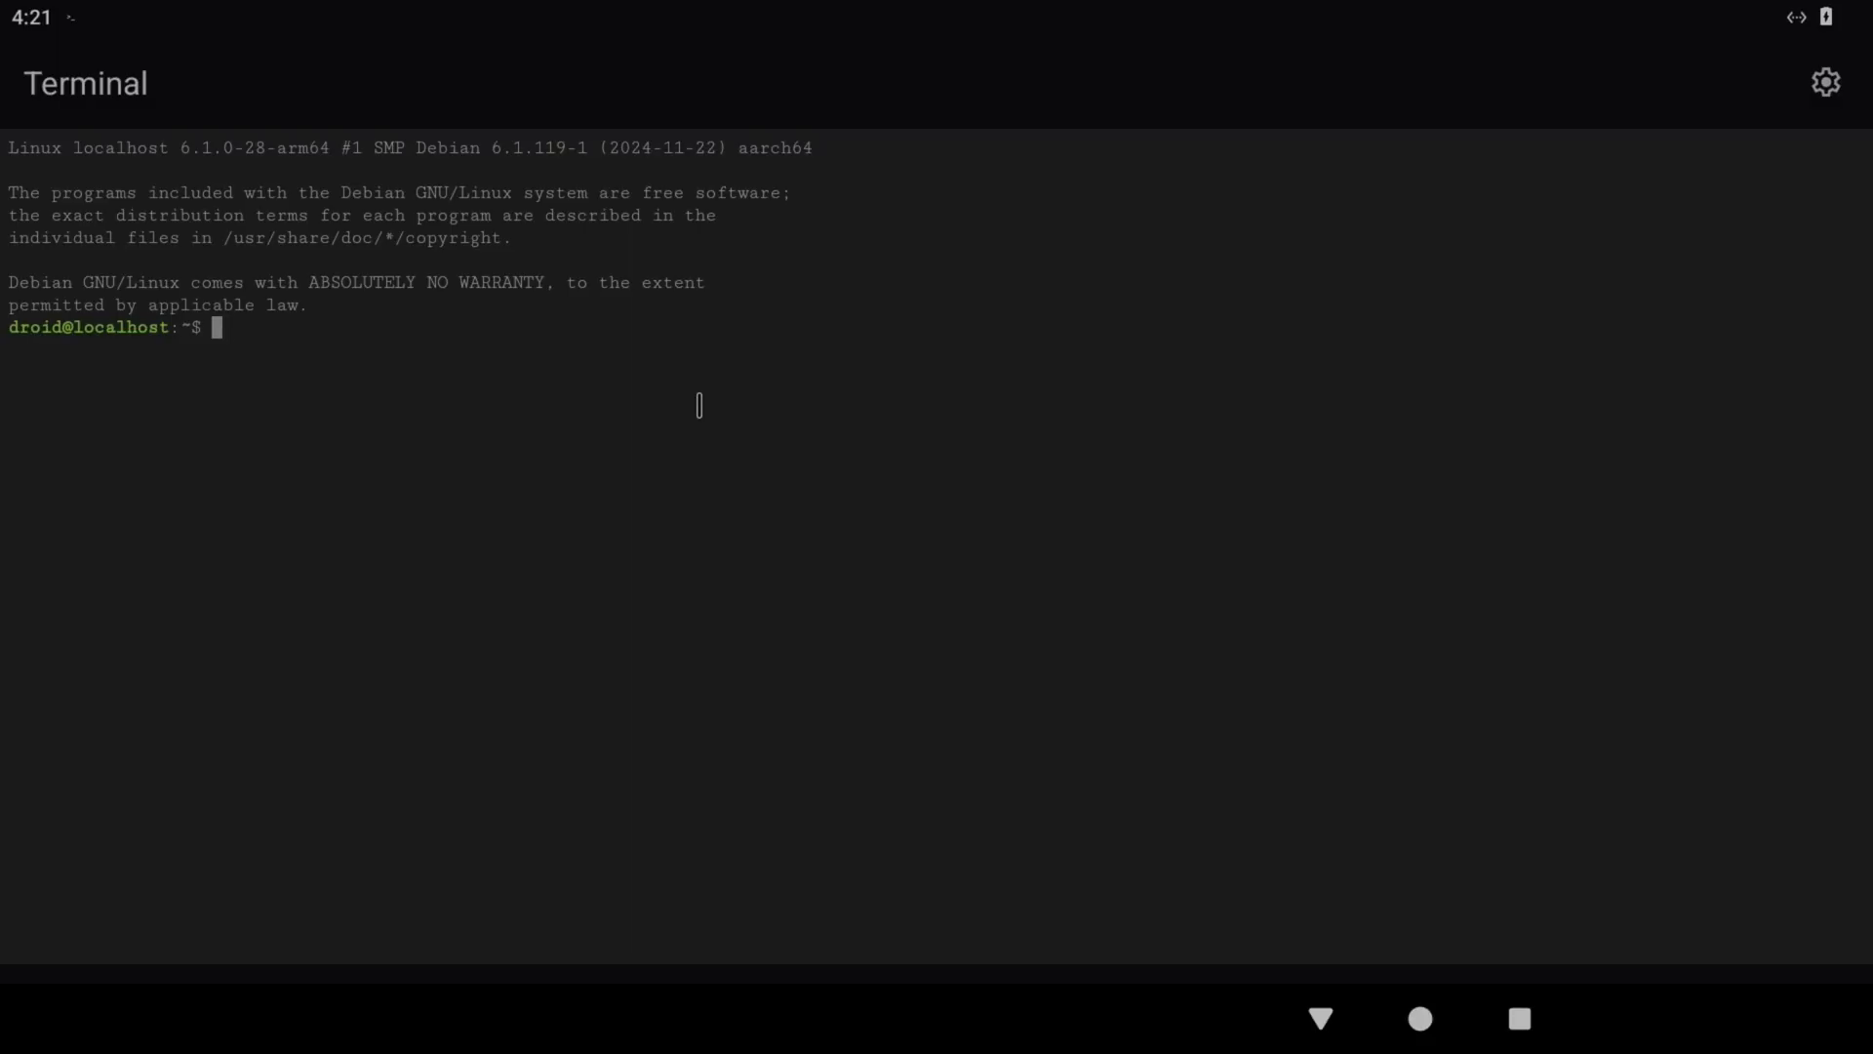
Step: Try installing neofetch, then refresh the package lists with sudo apt update
{"action": "type", "text": "sudo apt install neofetch"}
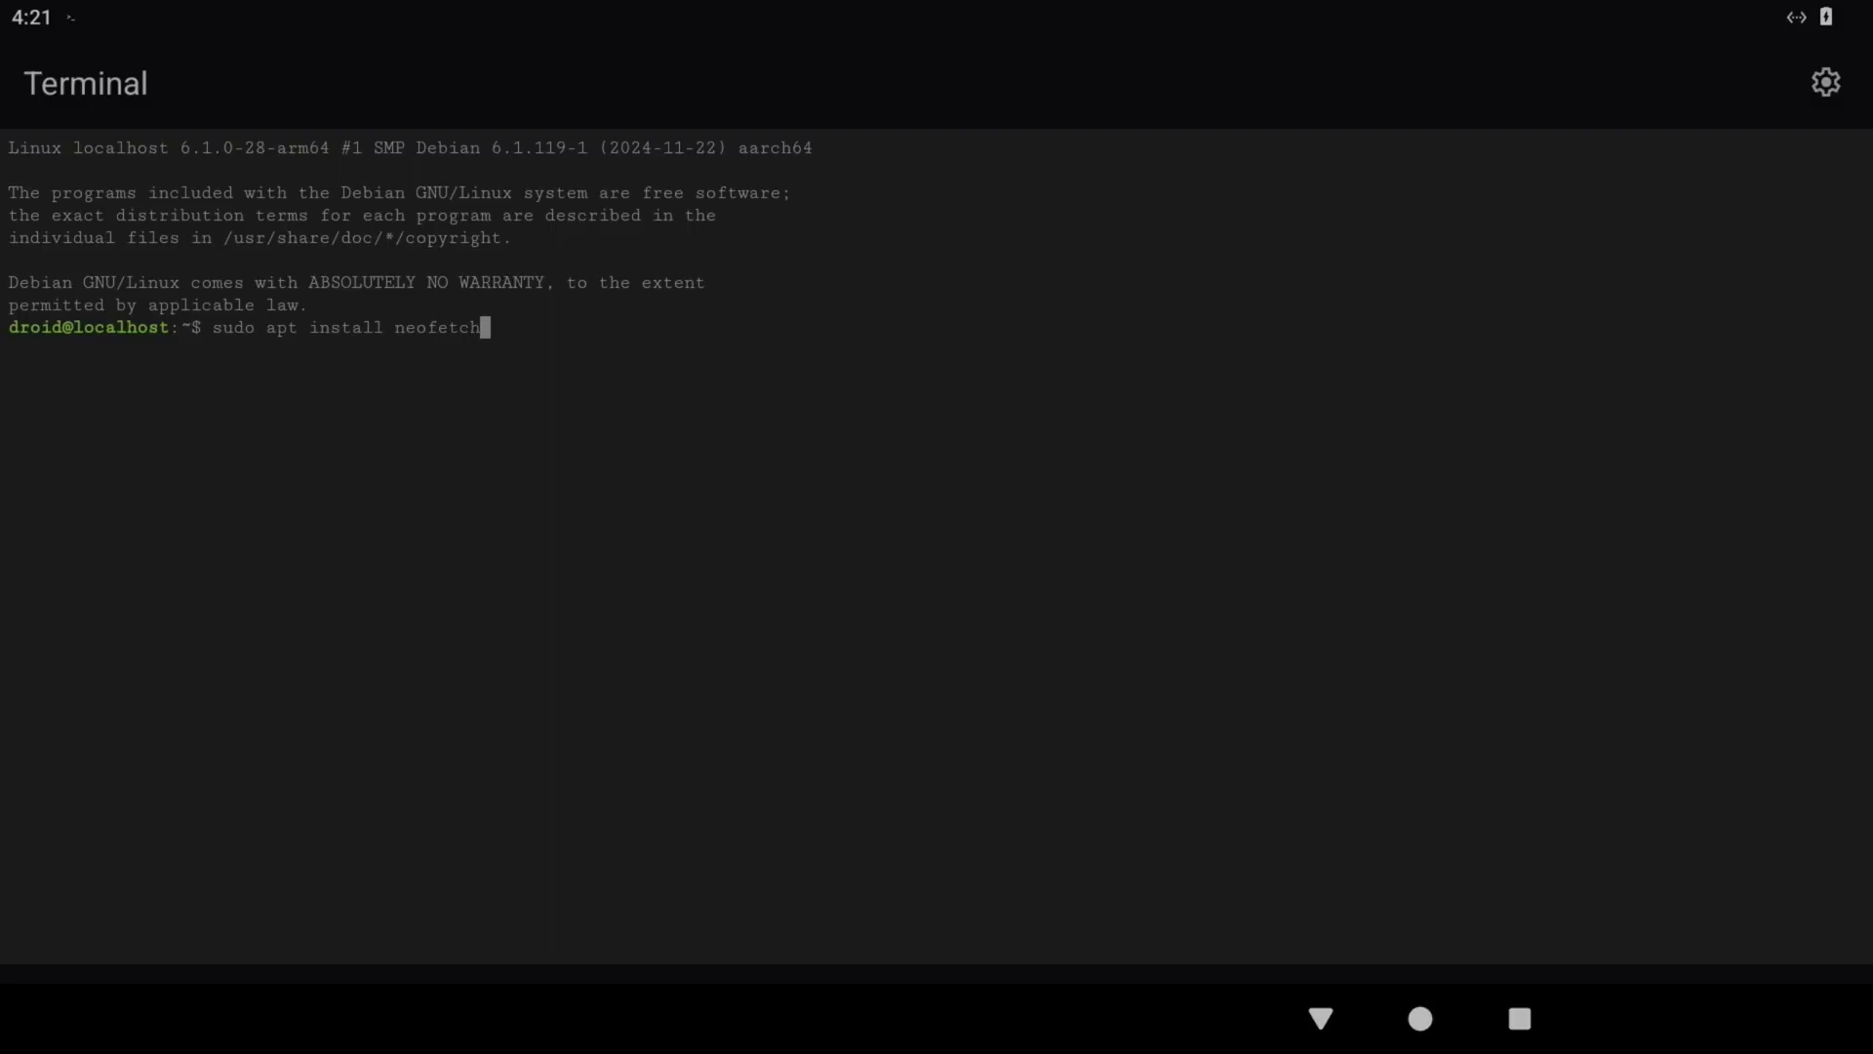
{"action": "key", "text": "Return"}
{"action": "key", "text": "Up"}
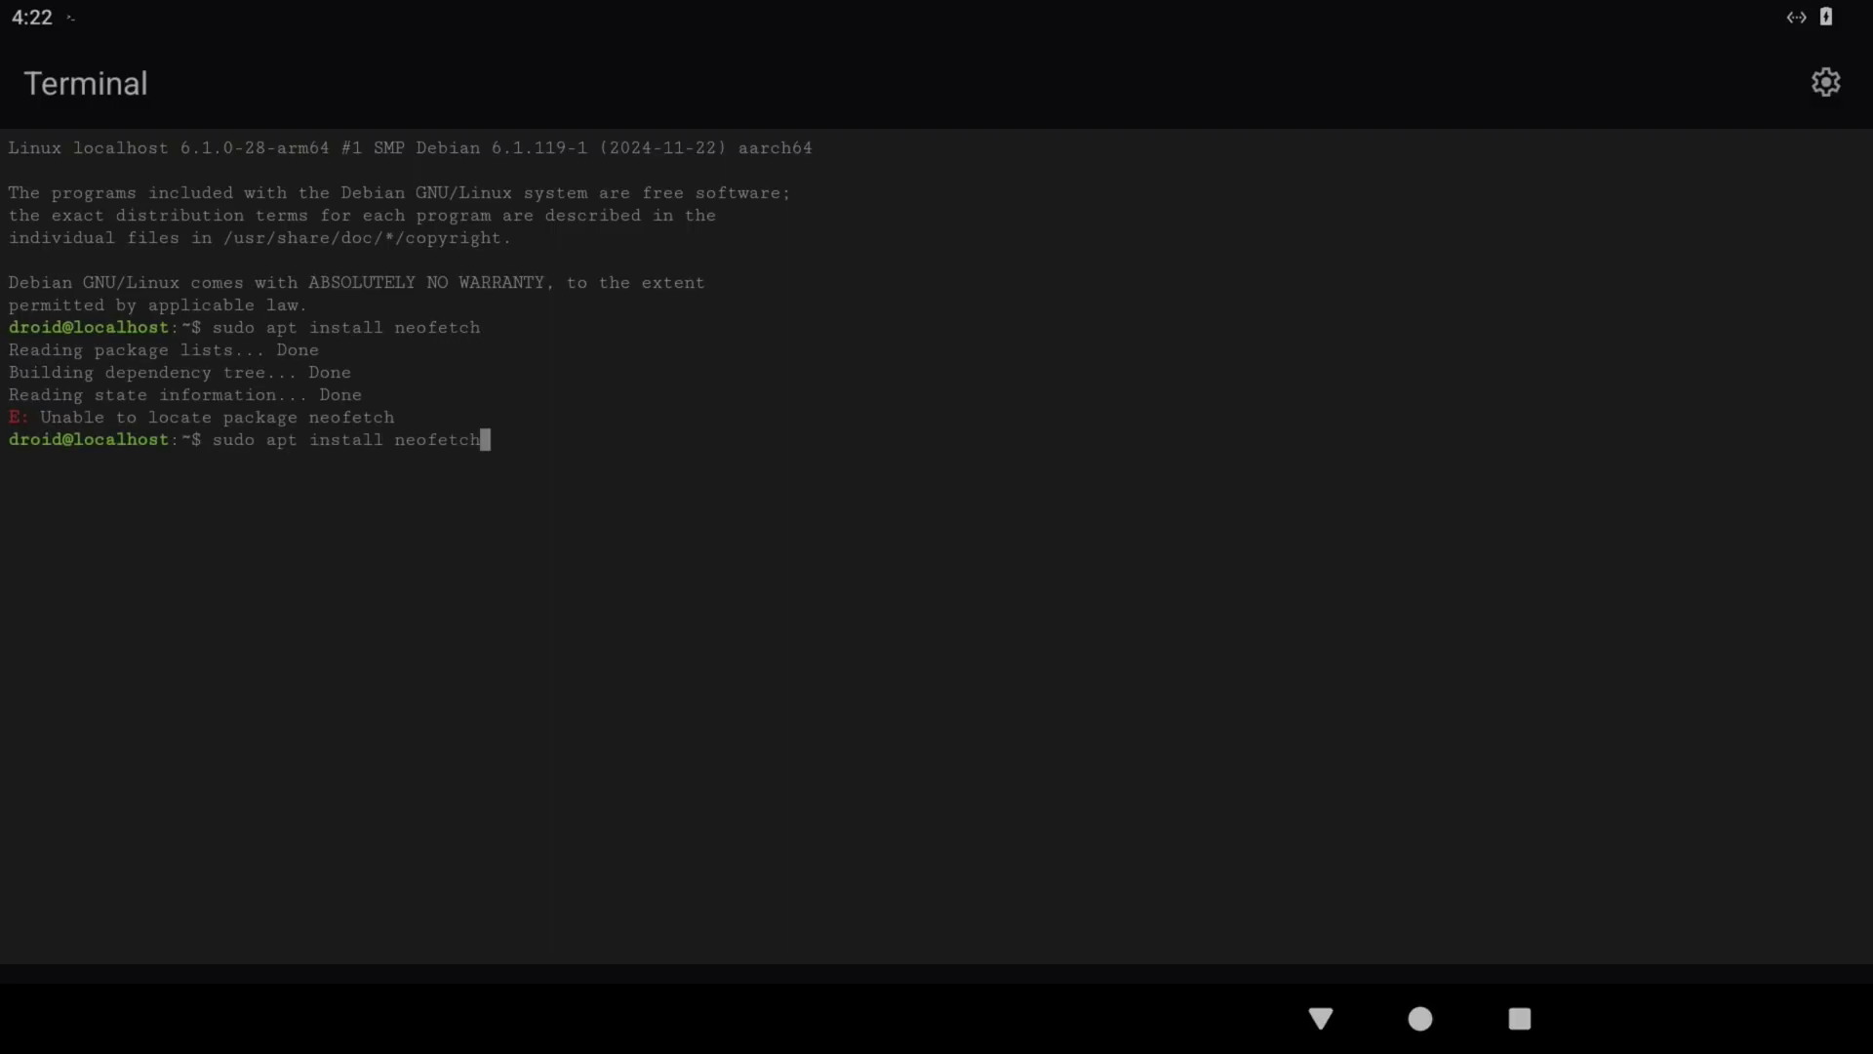
{"action": "key", "text": "ctrl+w"}
{"action": "key", "text": "ctrl+w"}
{"action": "type", "text": "update"}
{"action": "key", "text": "Return"}
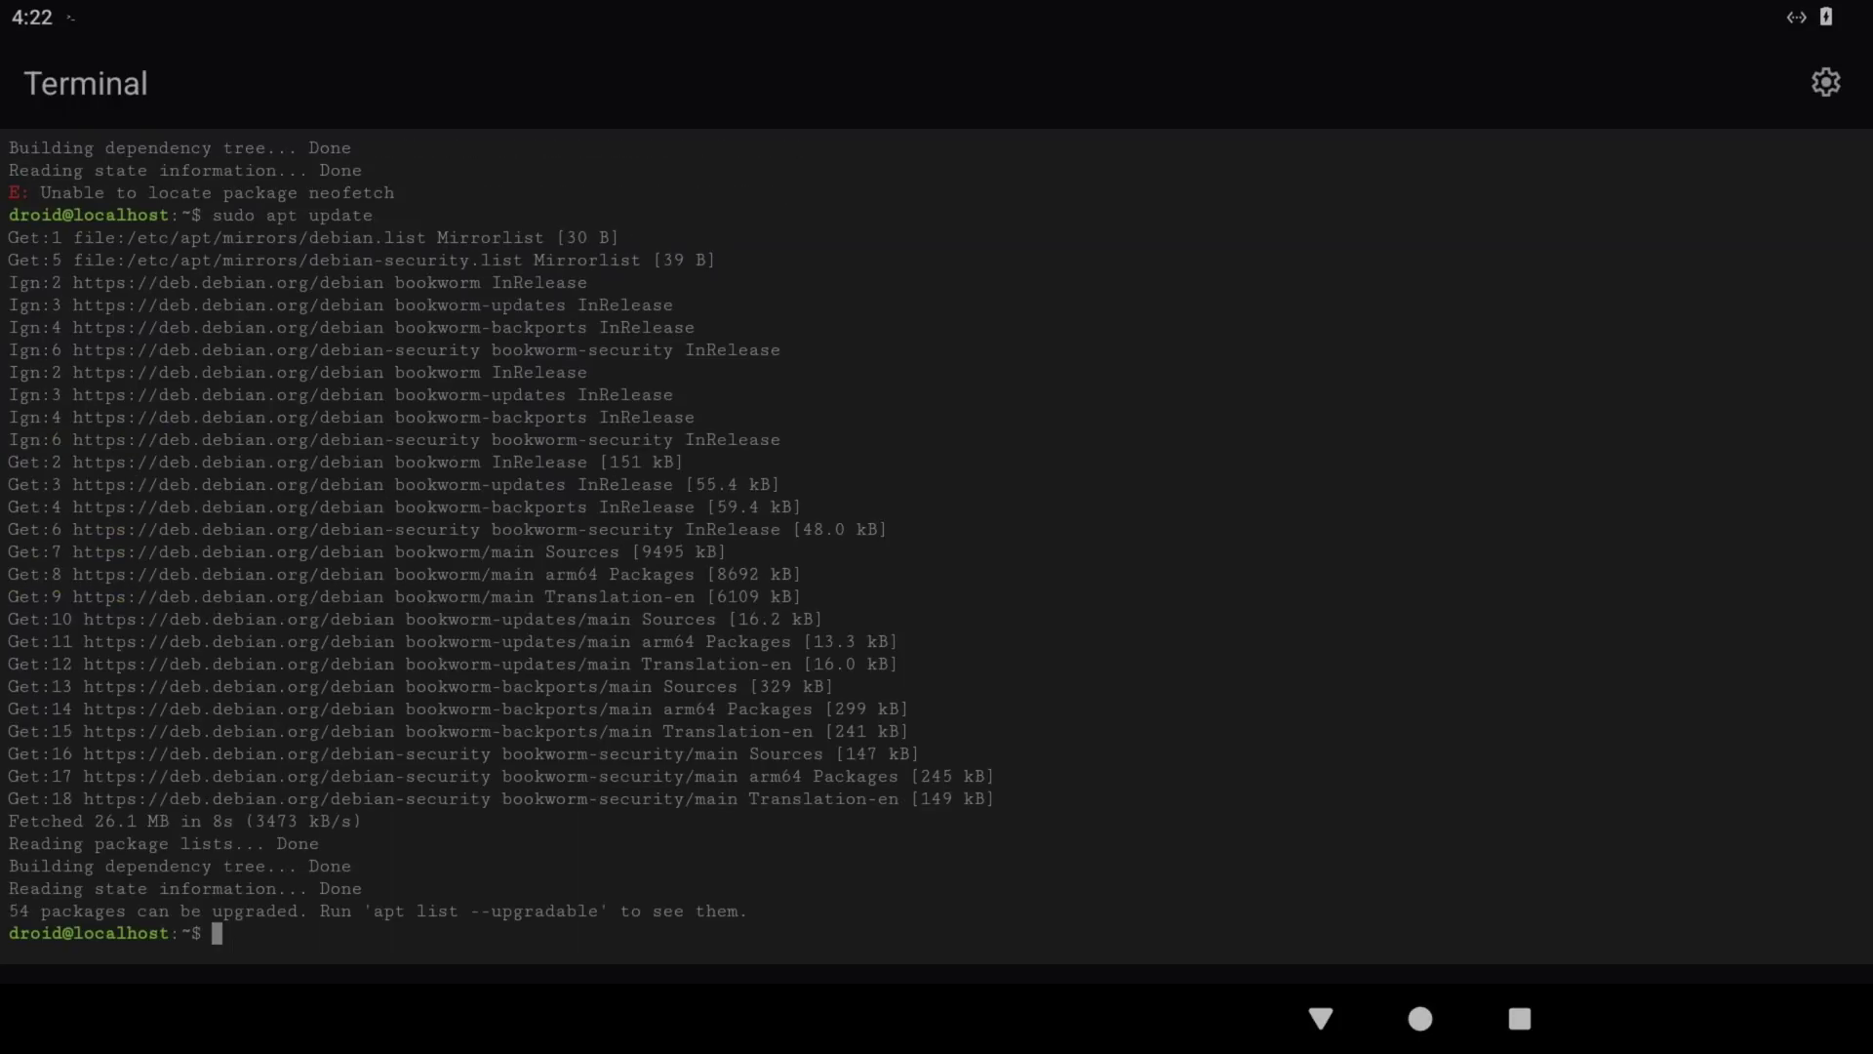
Step: Install neofetch, confirming with y, and run it to show the Debian 12 system info
{"action": "key", "text": "Up"}
{"action": "key", "text": "Up"}
{"action": "key", "text": "Return"}
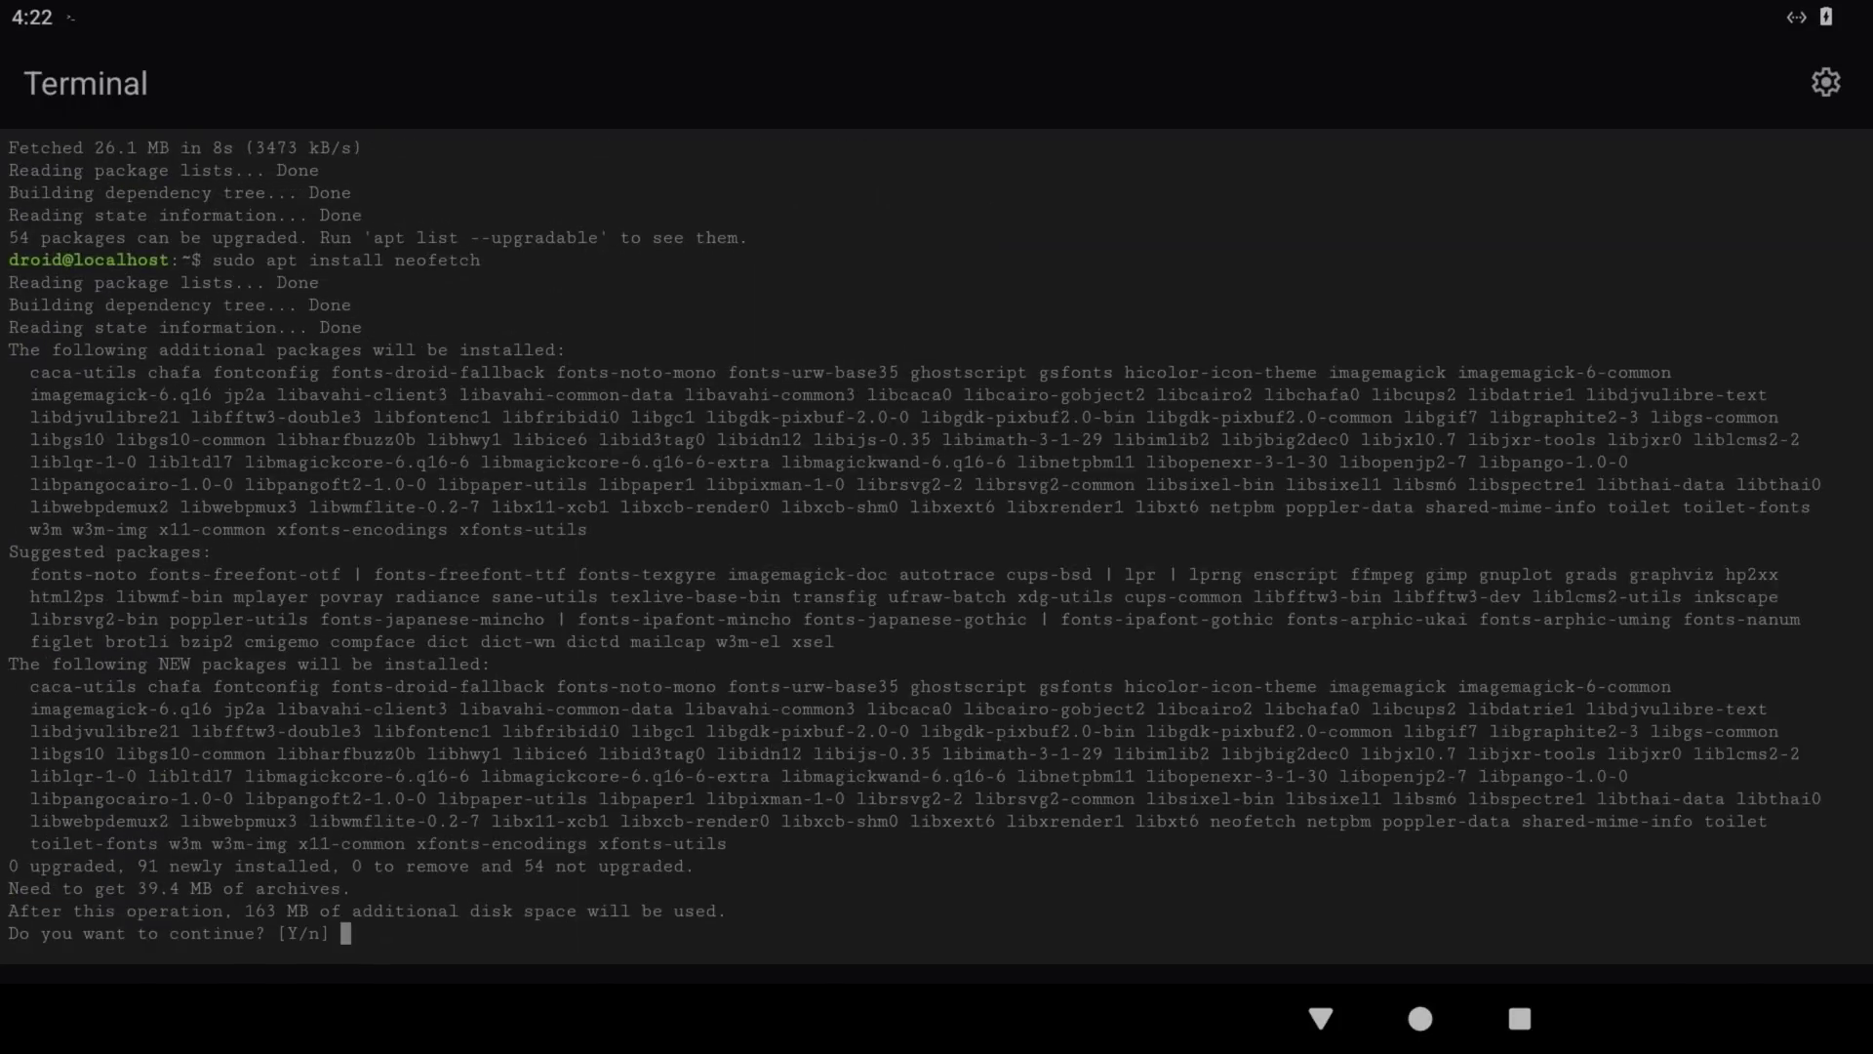
{"action": "type", "text": "y"}
{"action": "key", "text": "Return"}
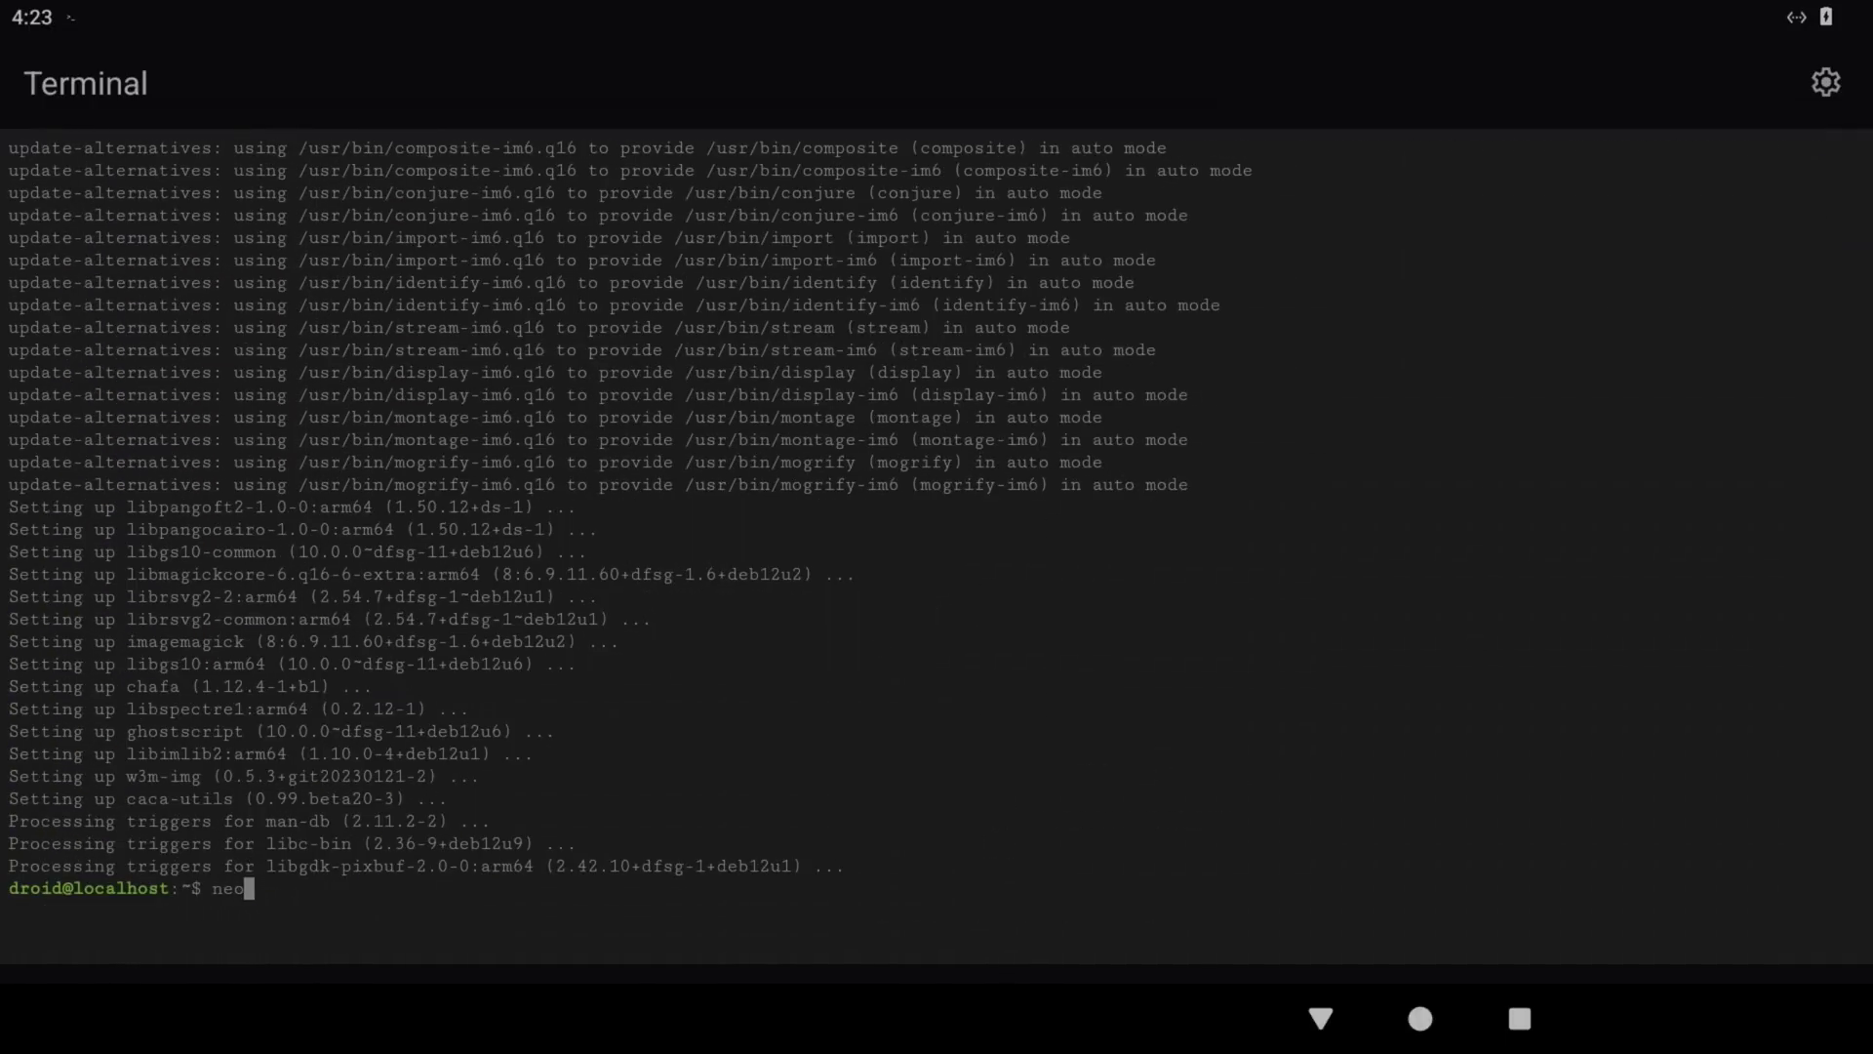
{"action": "type", "text": "neofetch"}
{"action": "key", "text": "Return"}
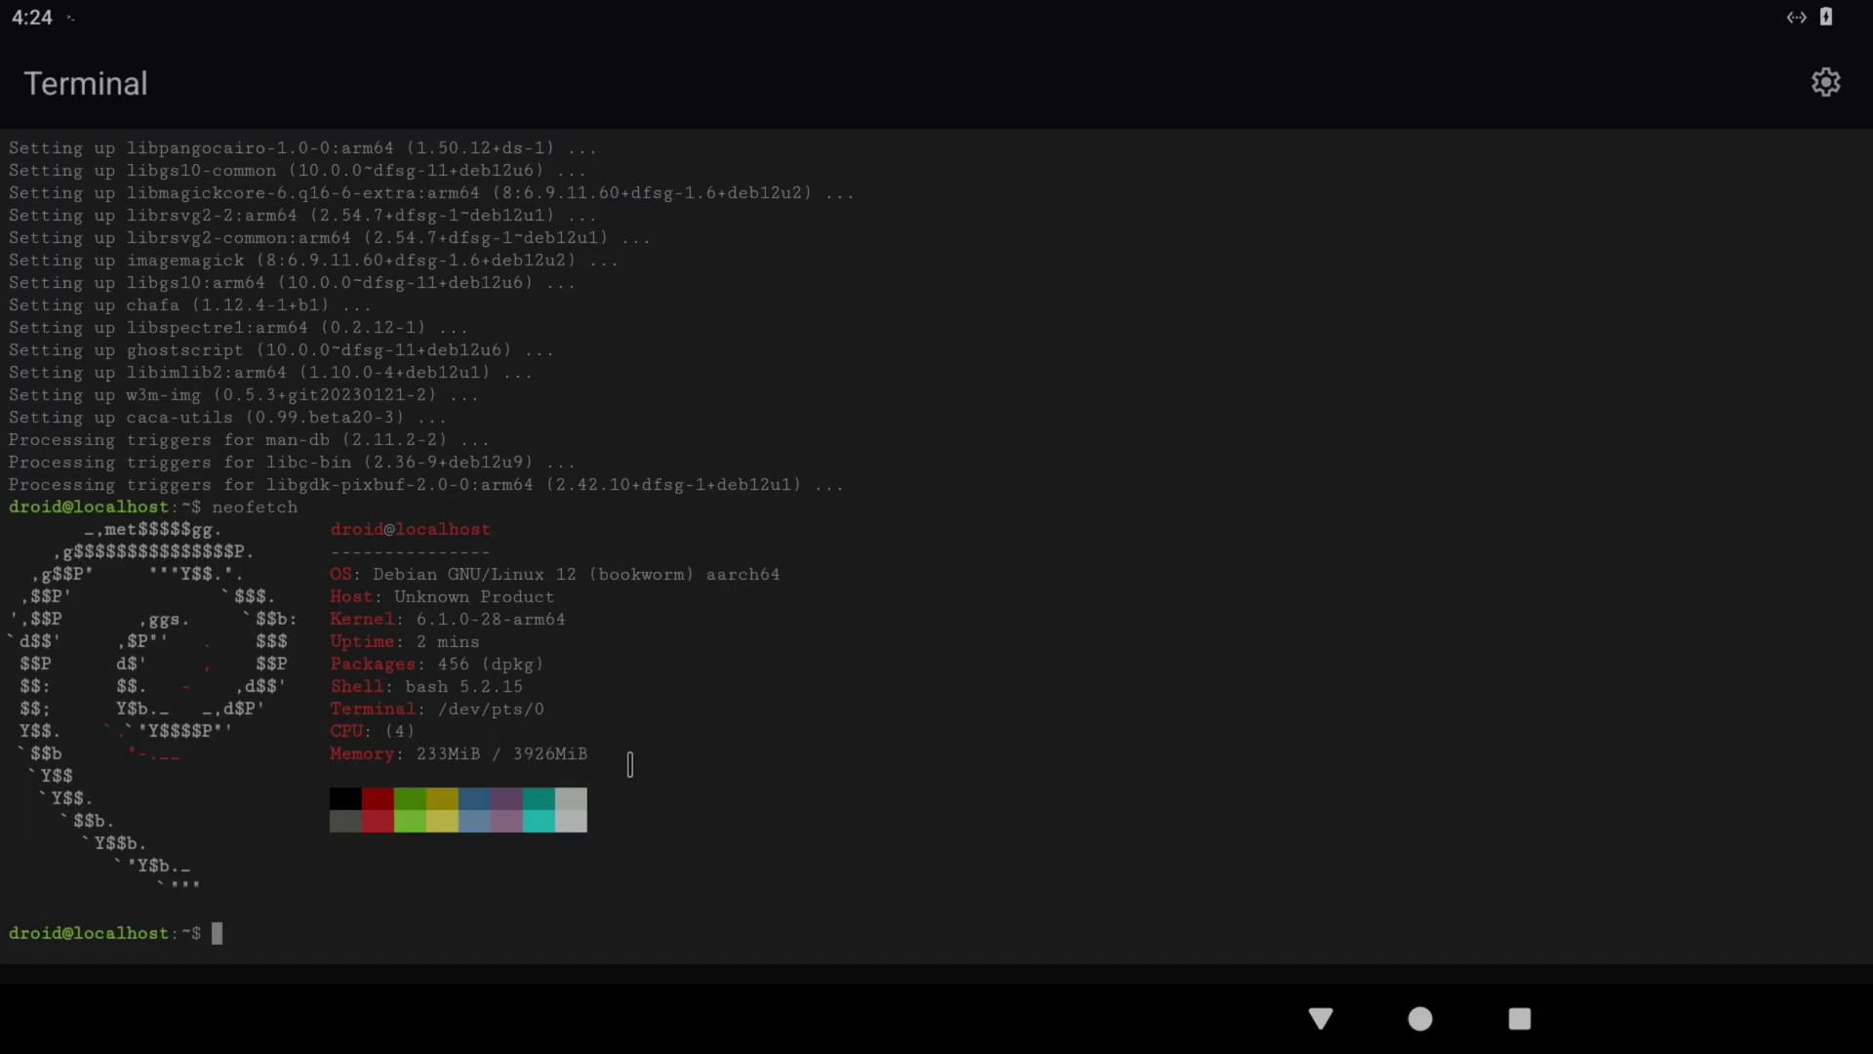
Step: Enter the command sudo apt install htop at the droid@localhost prompt
{"action": "type", "text": "sudo apt install htop"}
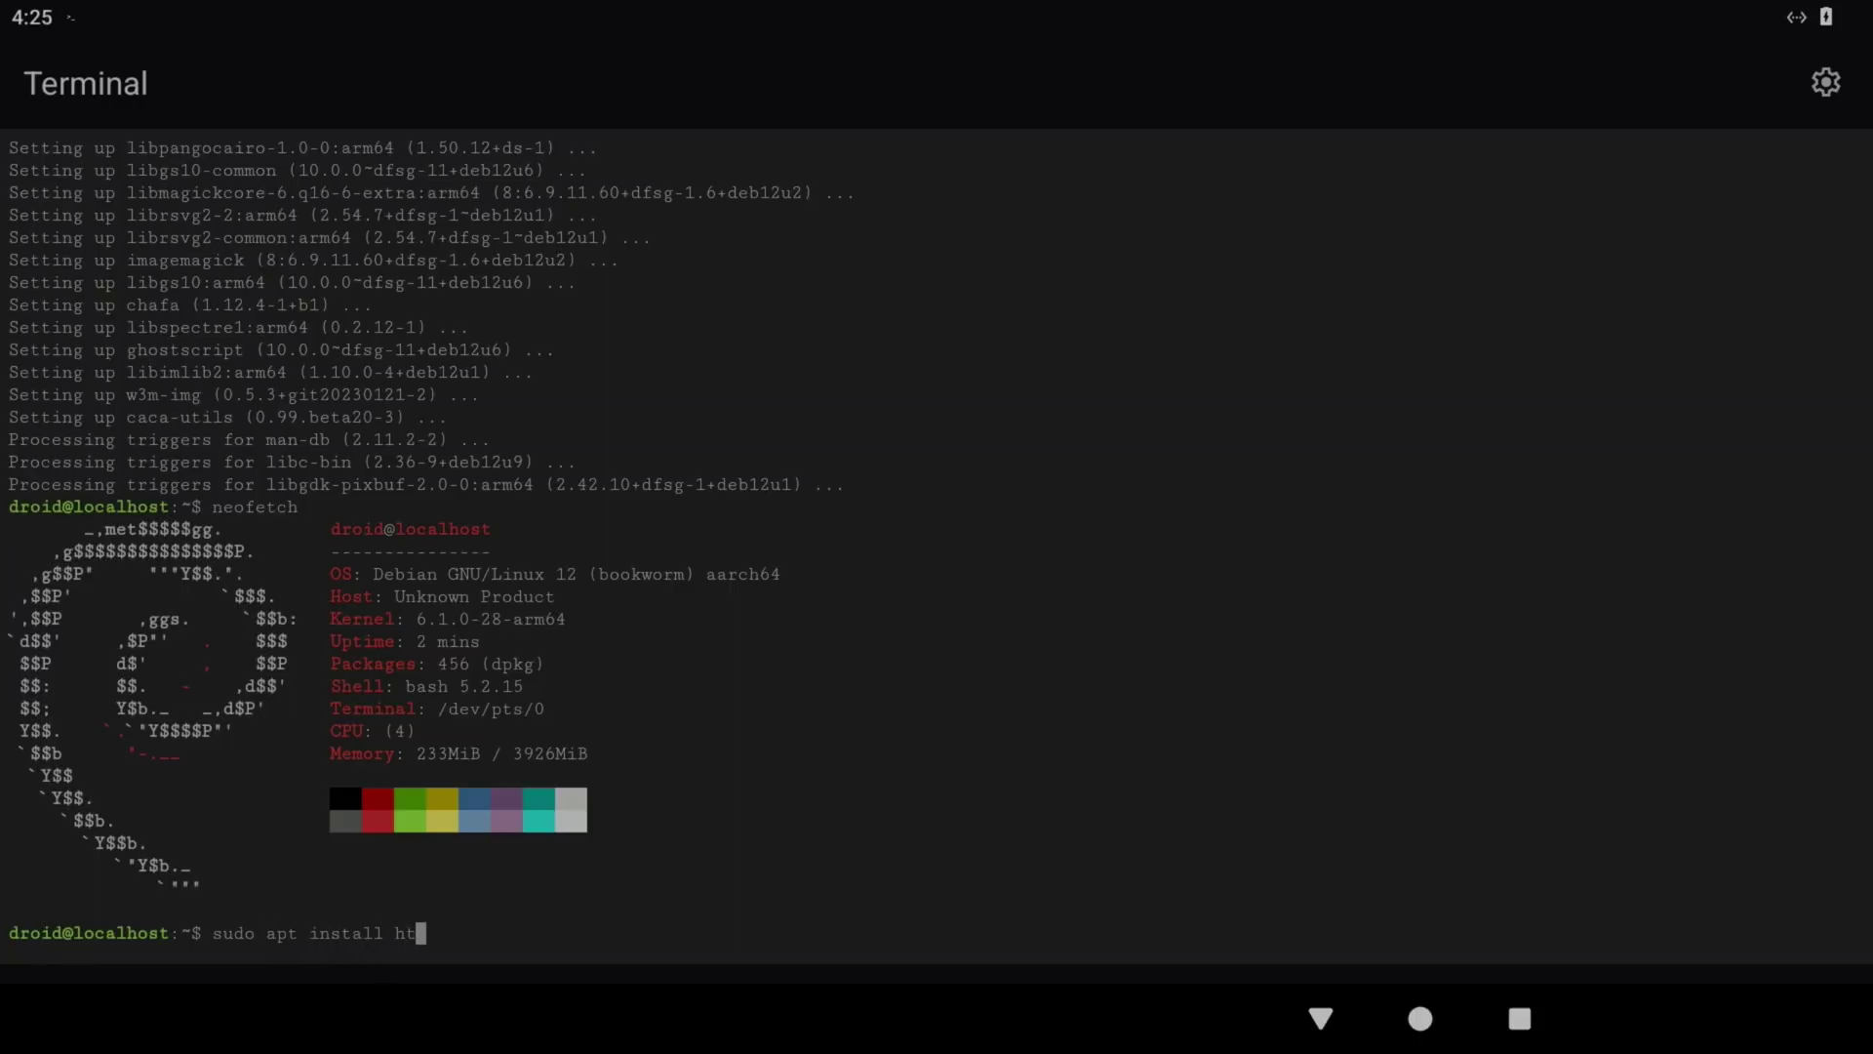
Step: Install htop, confirming with y, then launch it and quit with q
{"action": "key", "text": "Return"}
{"action": "type", "text": "y"}
{"action": "key", "text": "Return"}
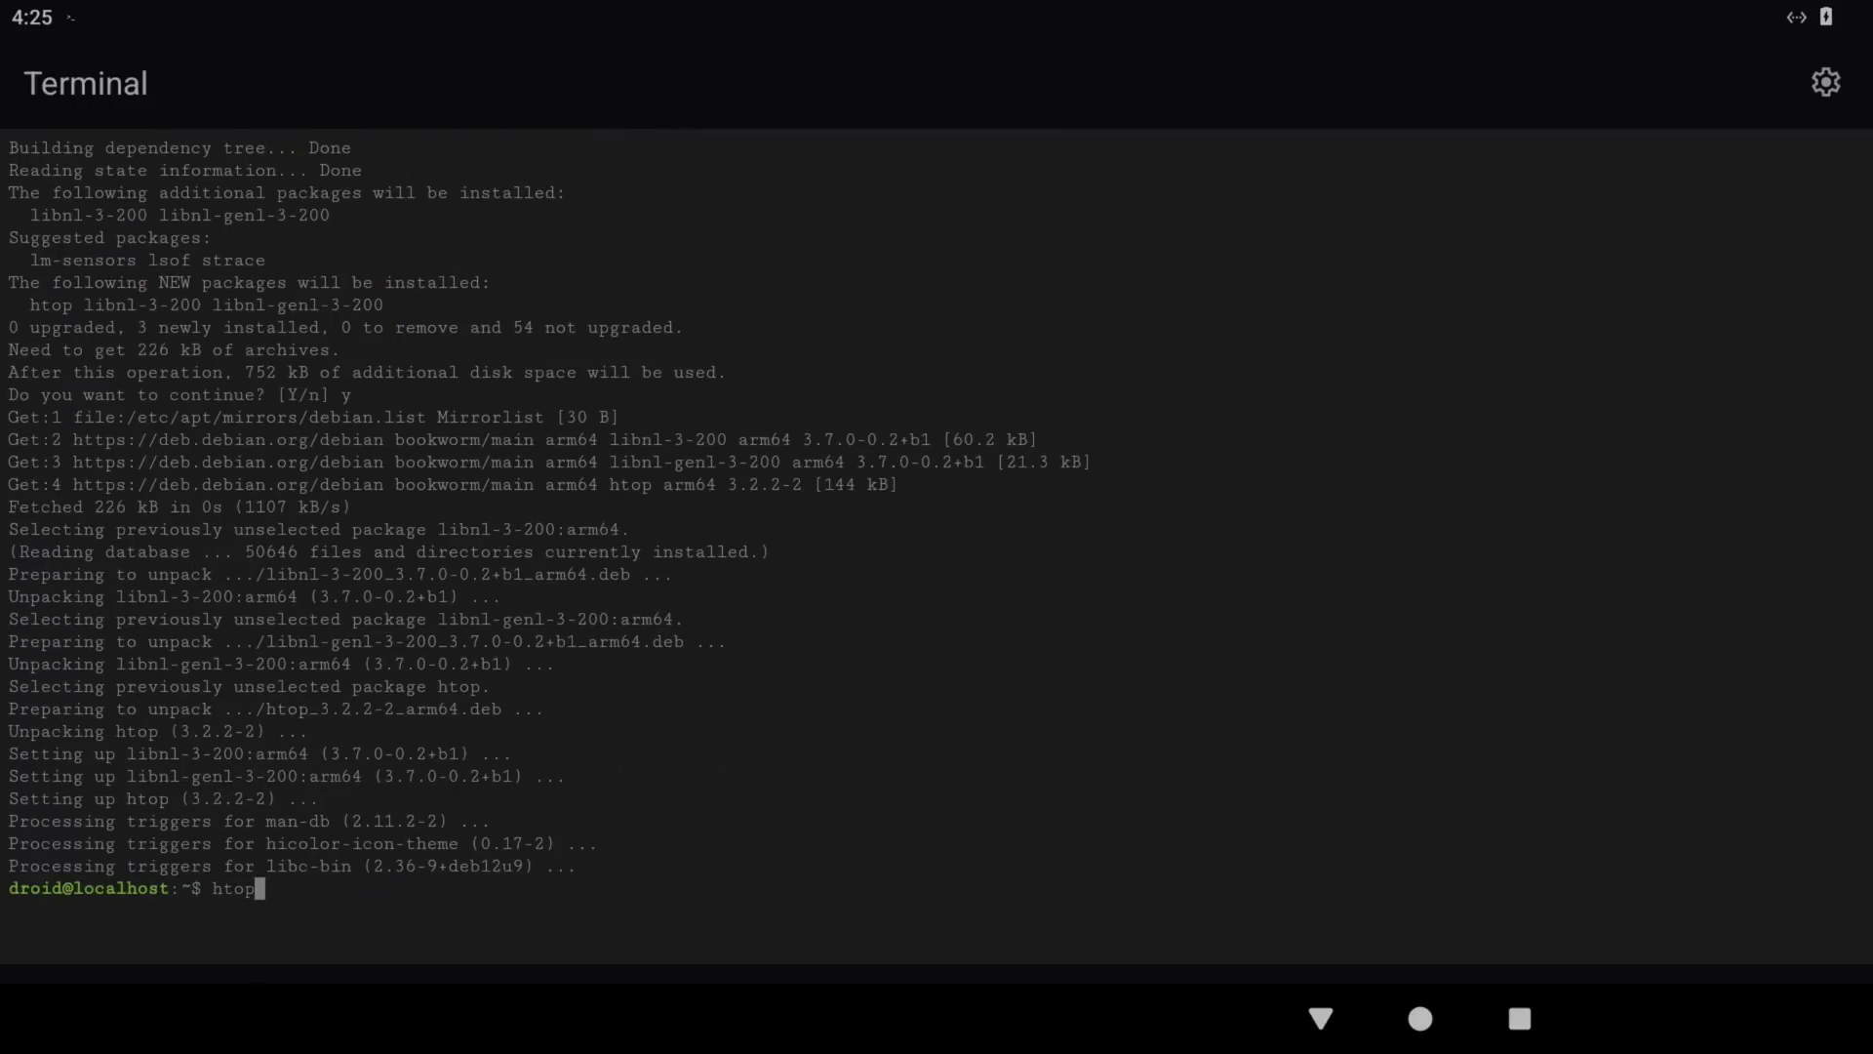
{"action": "key", "text": "Return"}
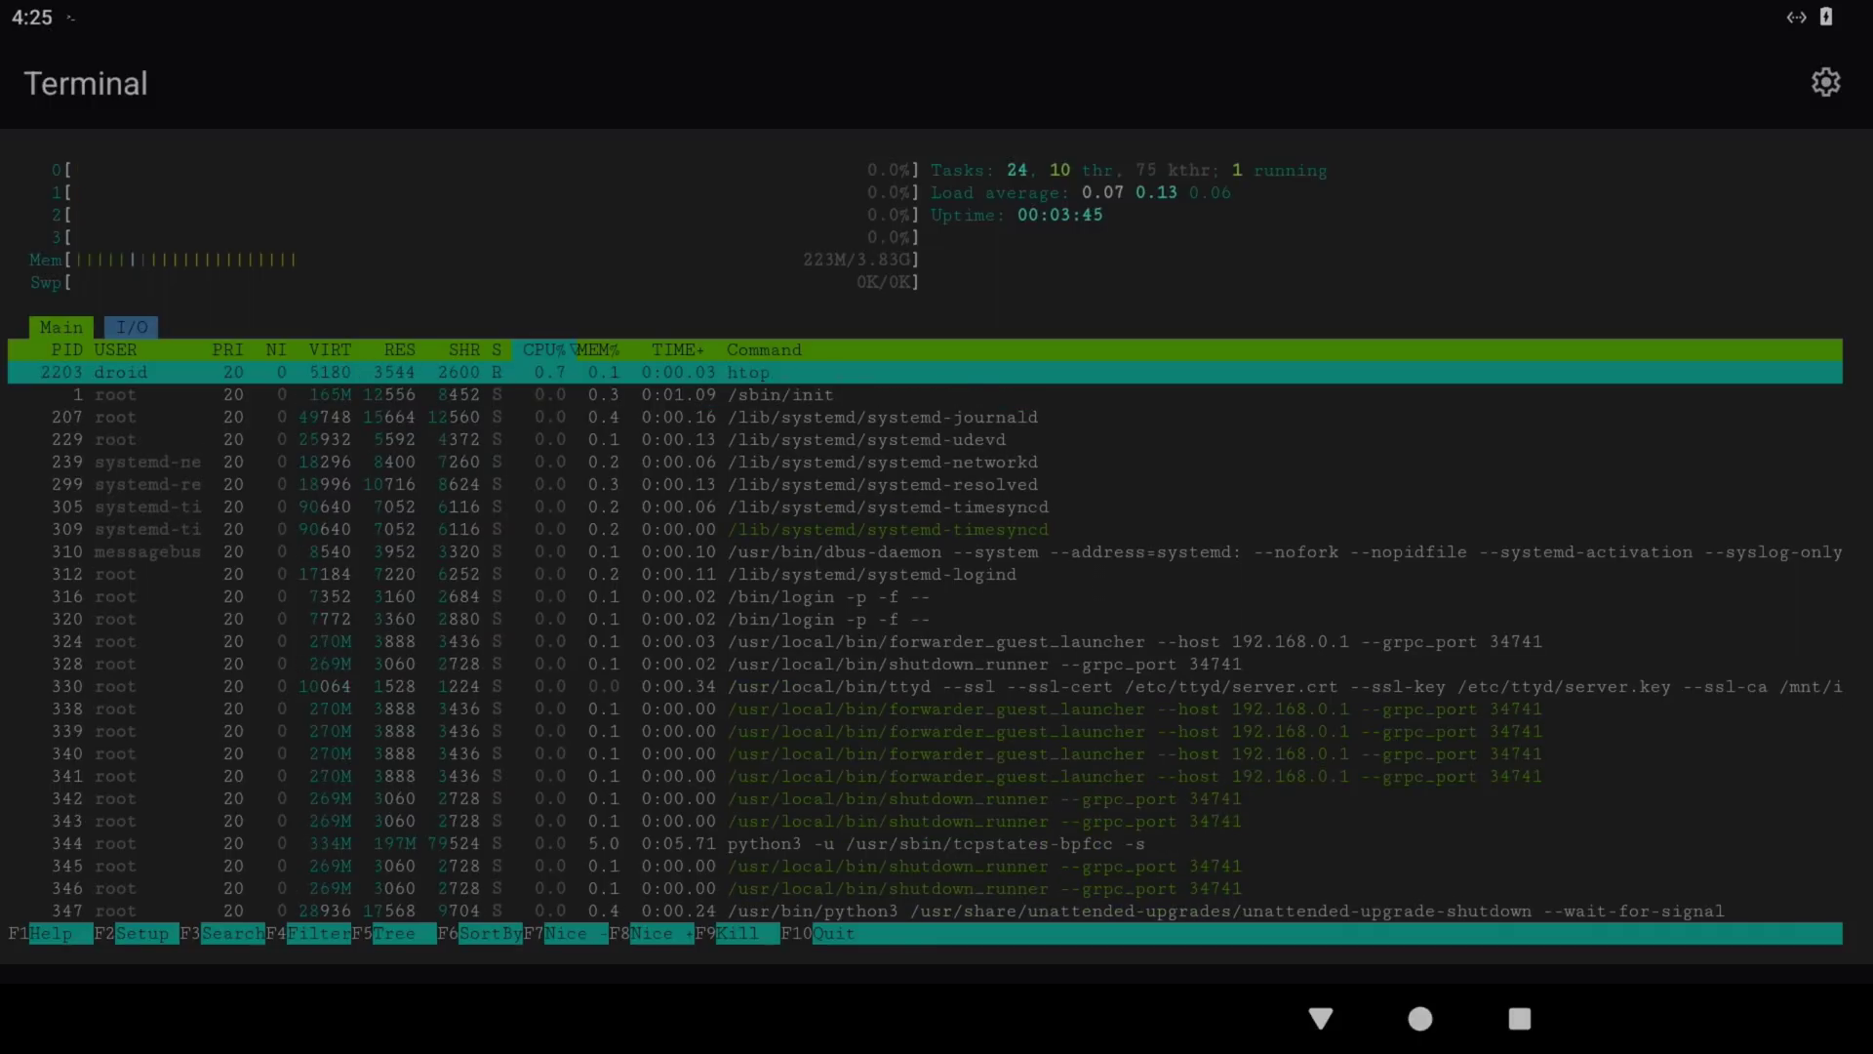
{"action": "key", "text": "q"}
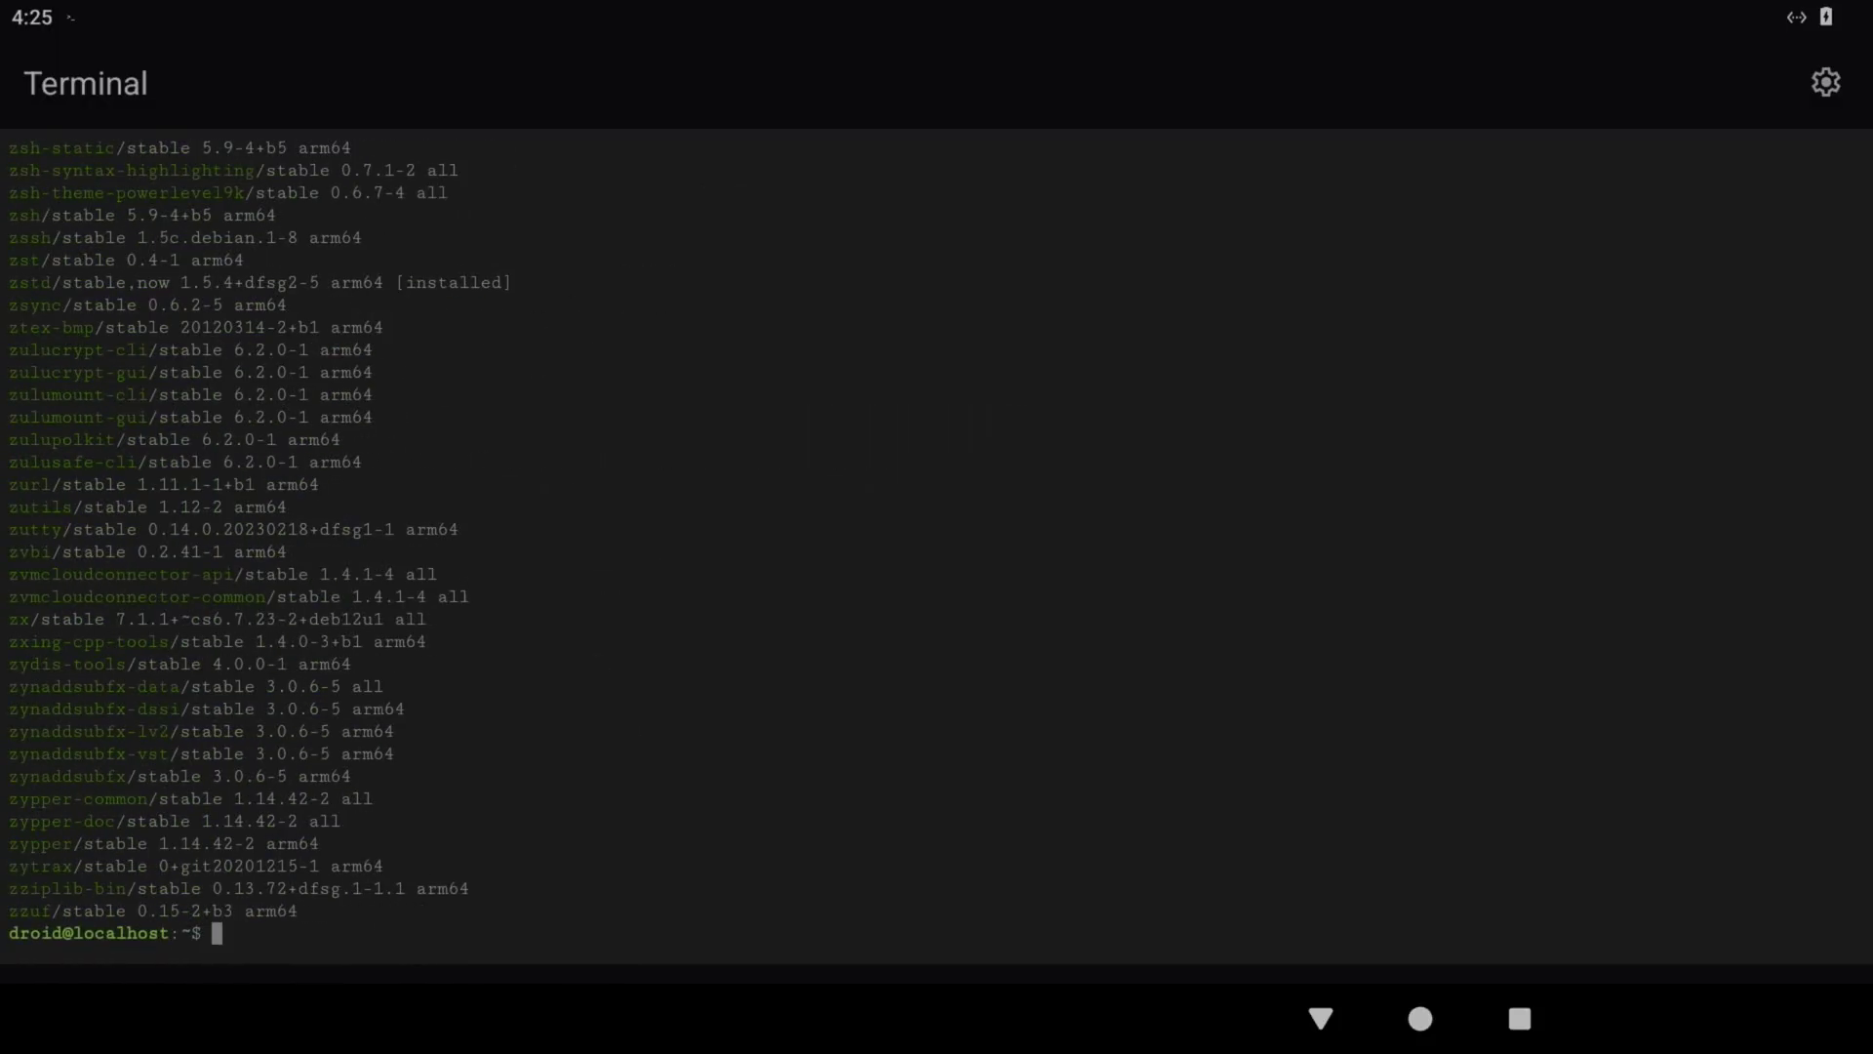
Step: Look back through the package listing and stop it with Ctrl+C
{"action": "scroll", "coordinate": [628, 765], "scroll_direction": "up", "scroll_amount": 20}
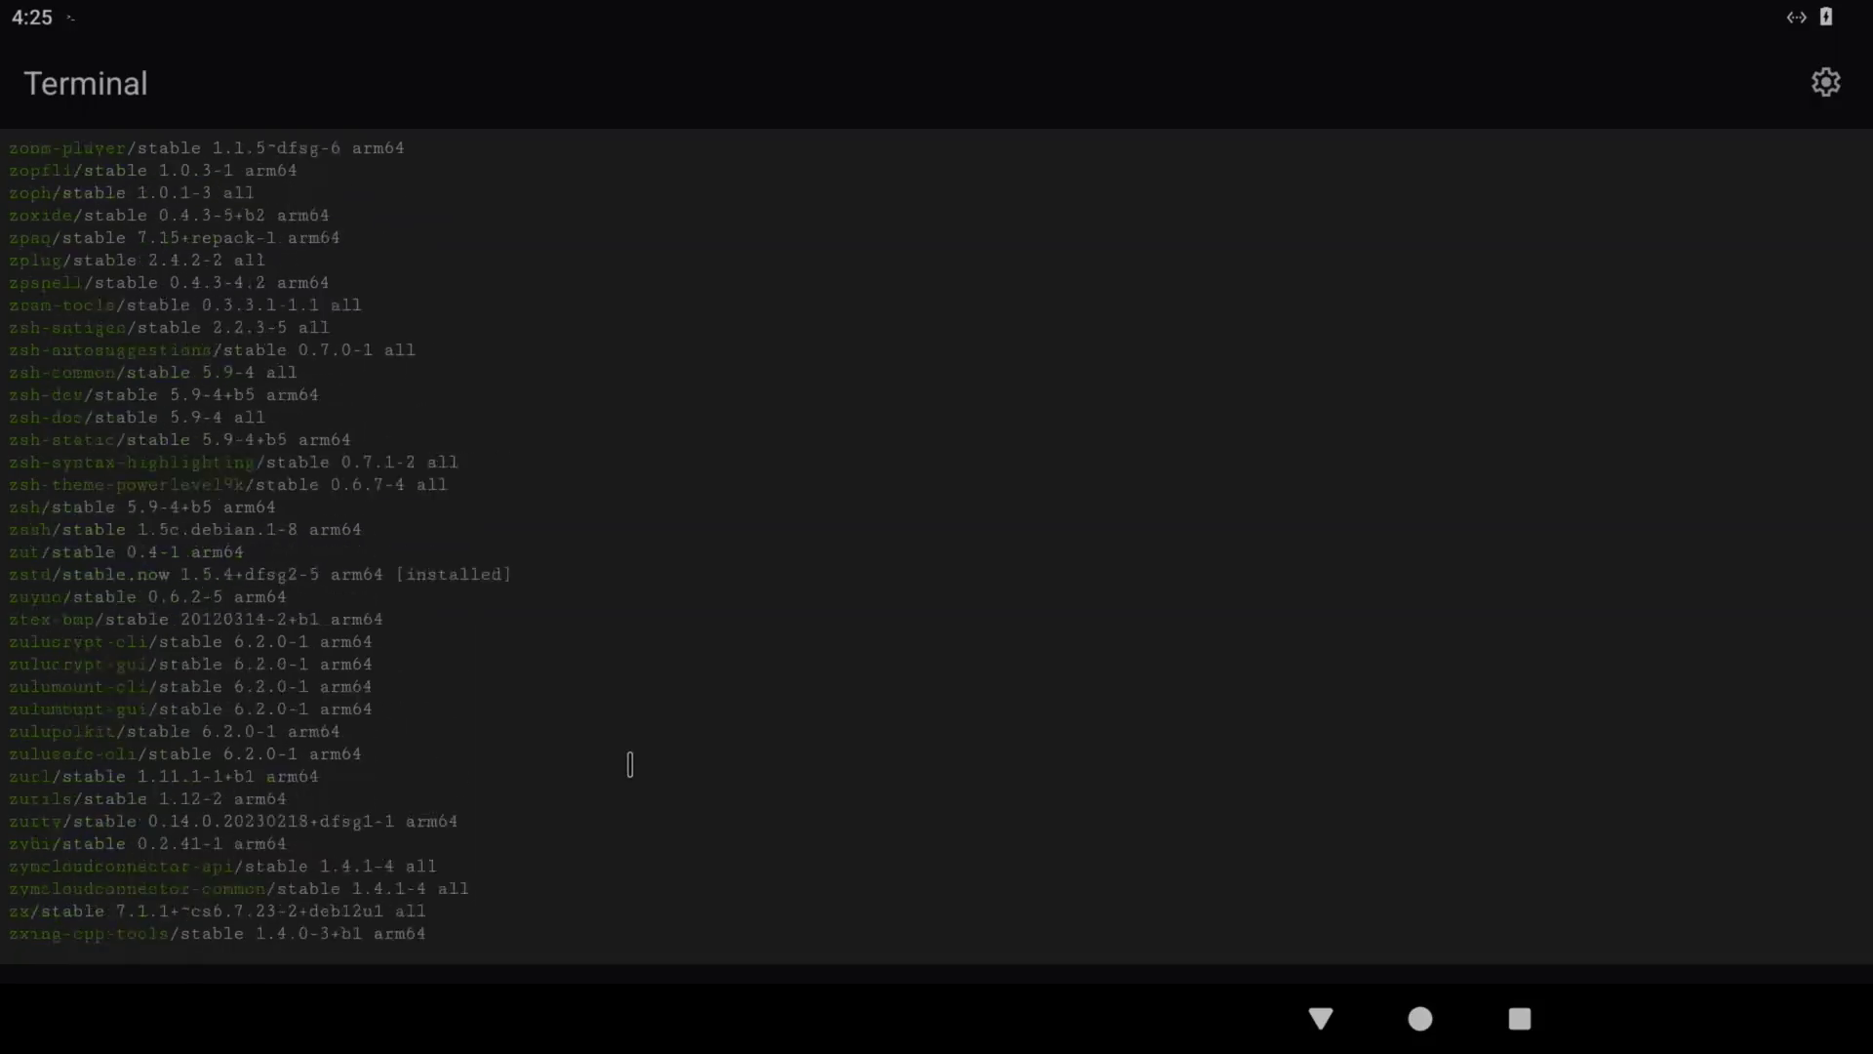
{"action": "scroll", "coordinate": [622, 765], "scroll_direction": "up", "scroll_amount": 20}
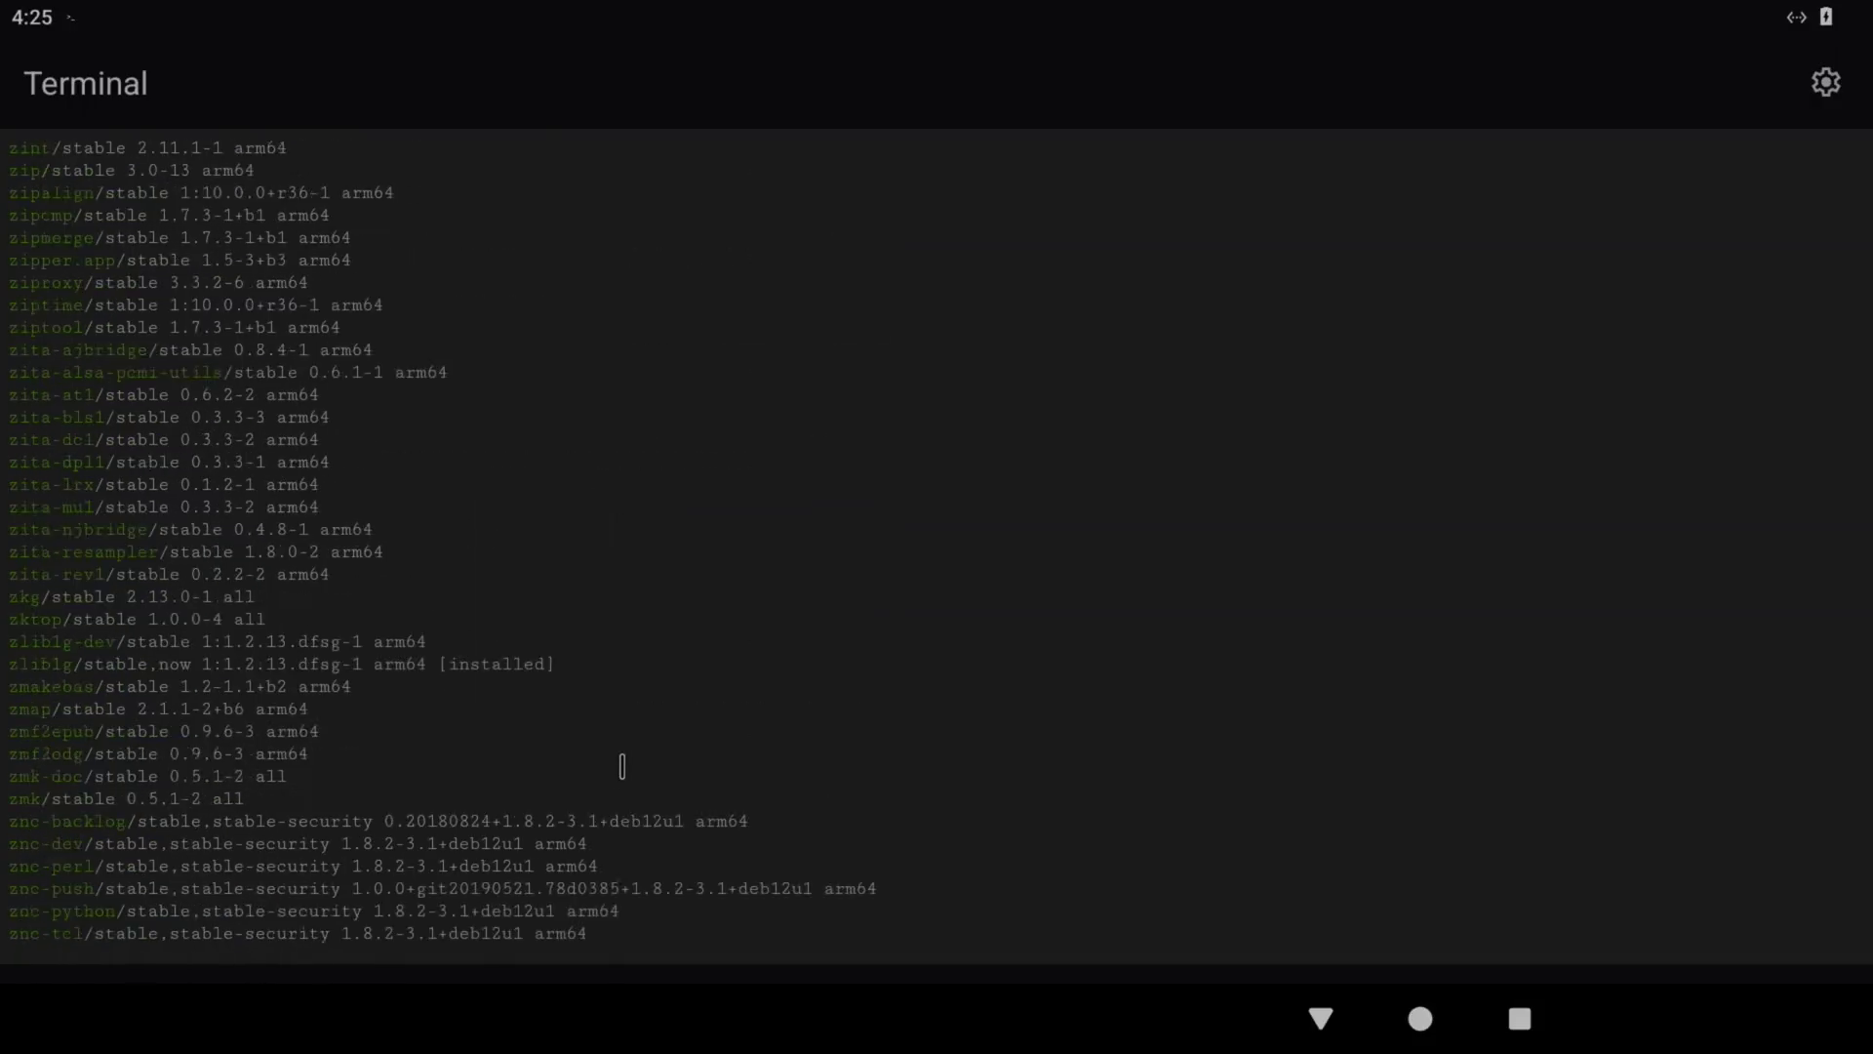
{"action": "scroll", "coordinate": [622, 764], "scroll_direction": "up", "scroll_amount": 20}
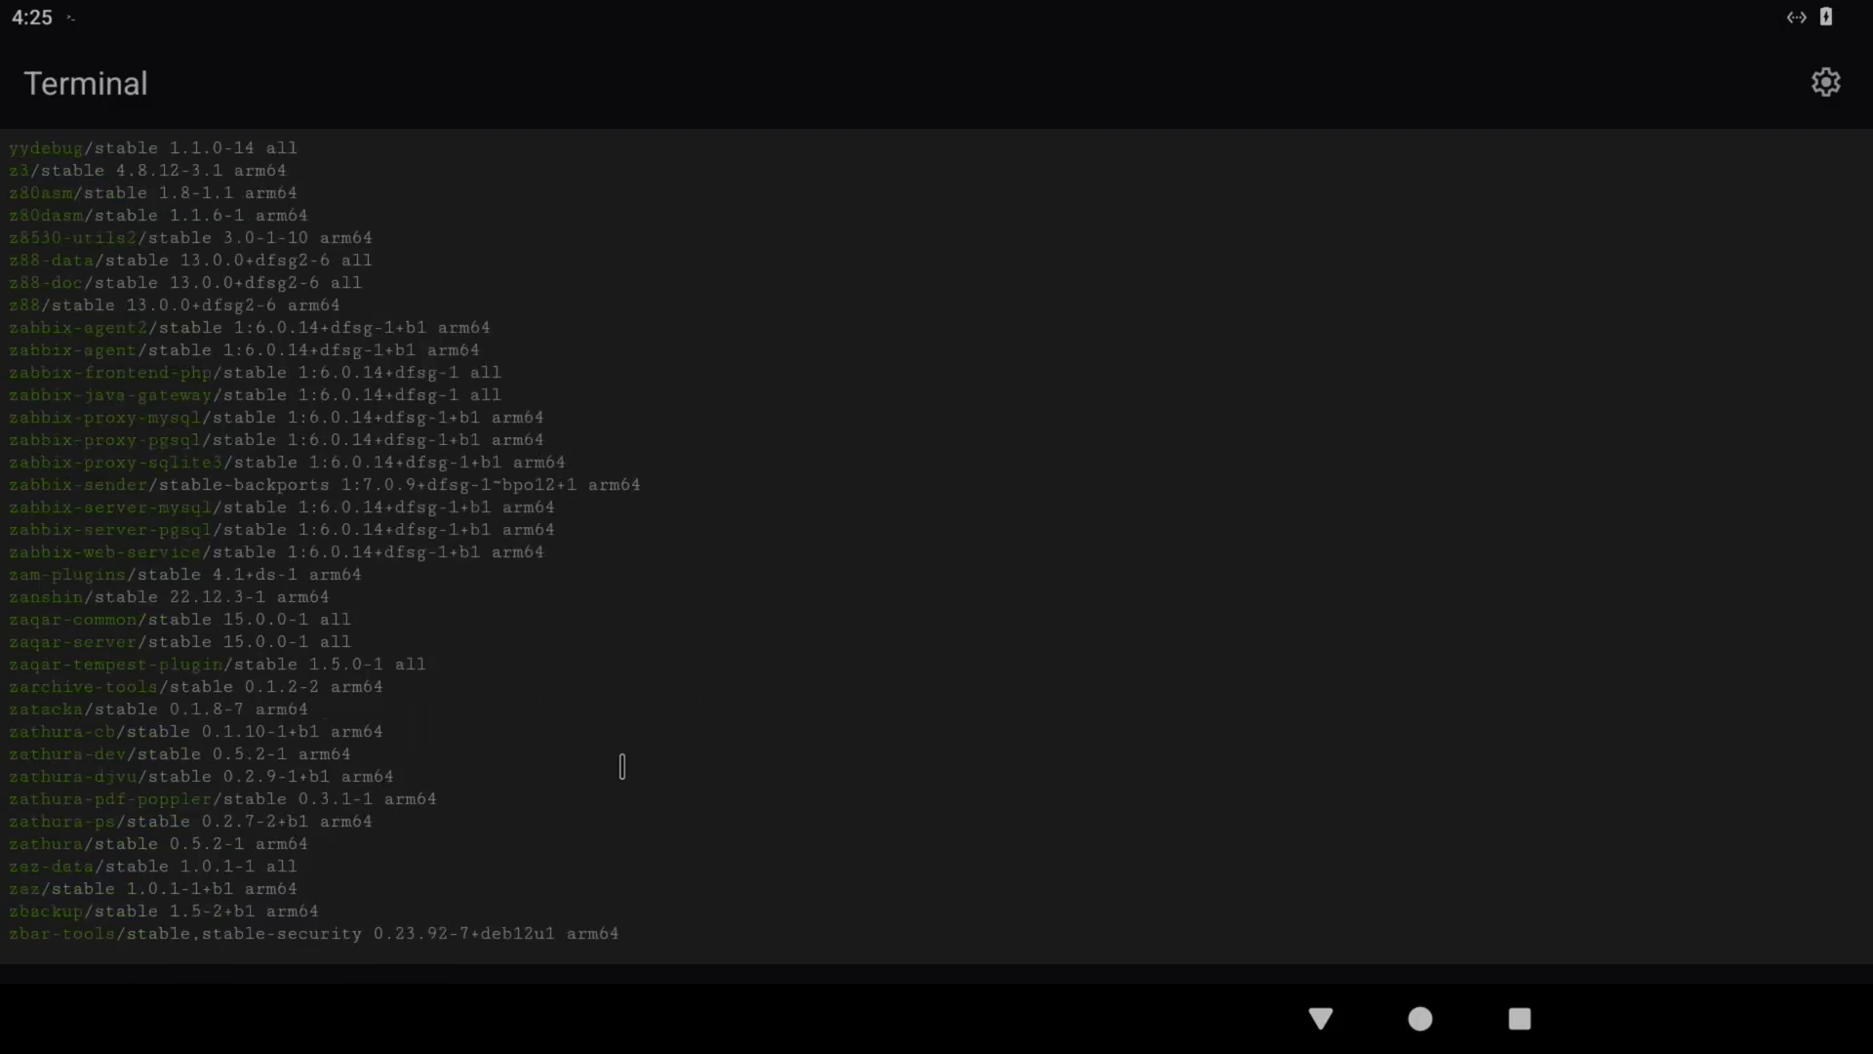
{"action": "scroll", "coordinate": [623, 765], "scroll_direction": "up", "scroll_amount": 12}
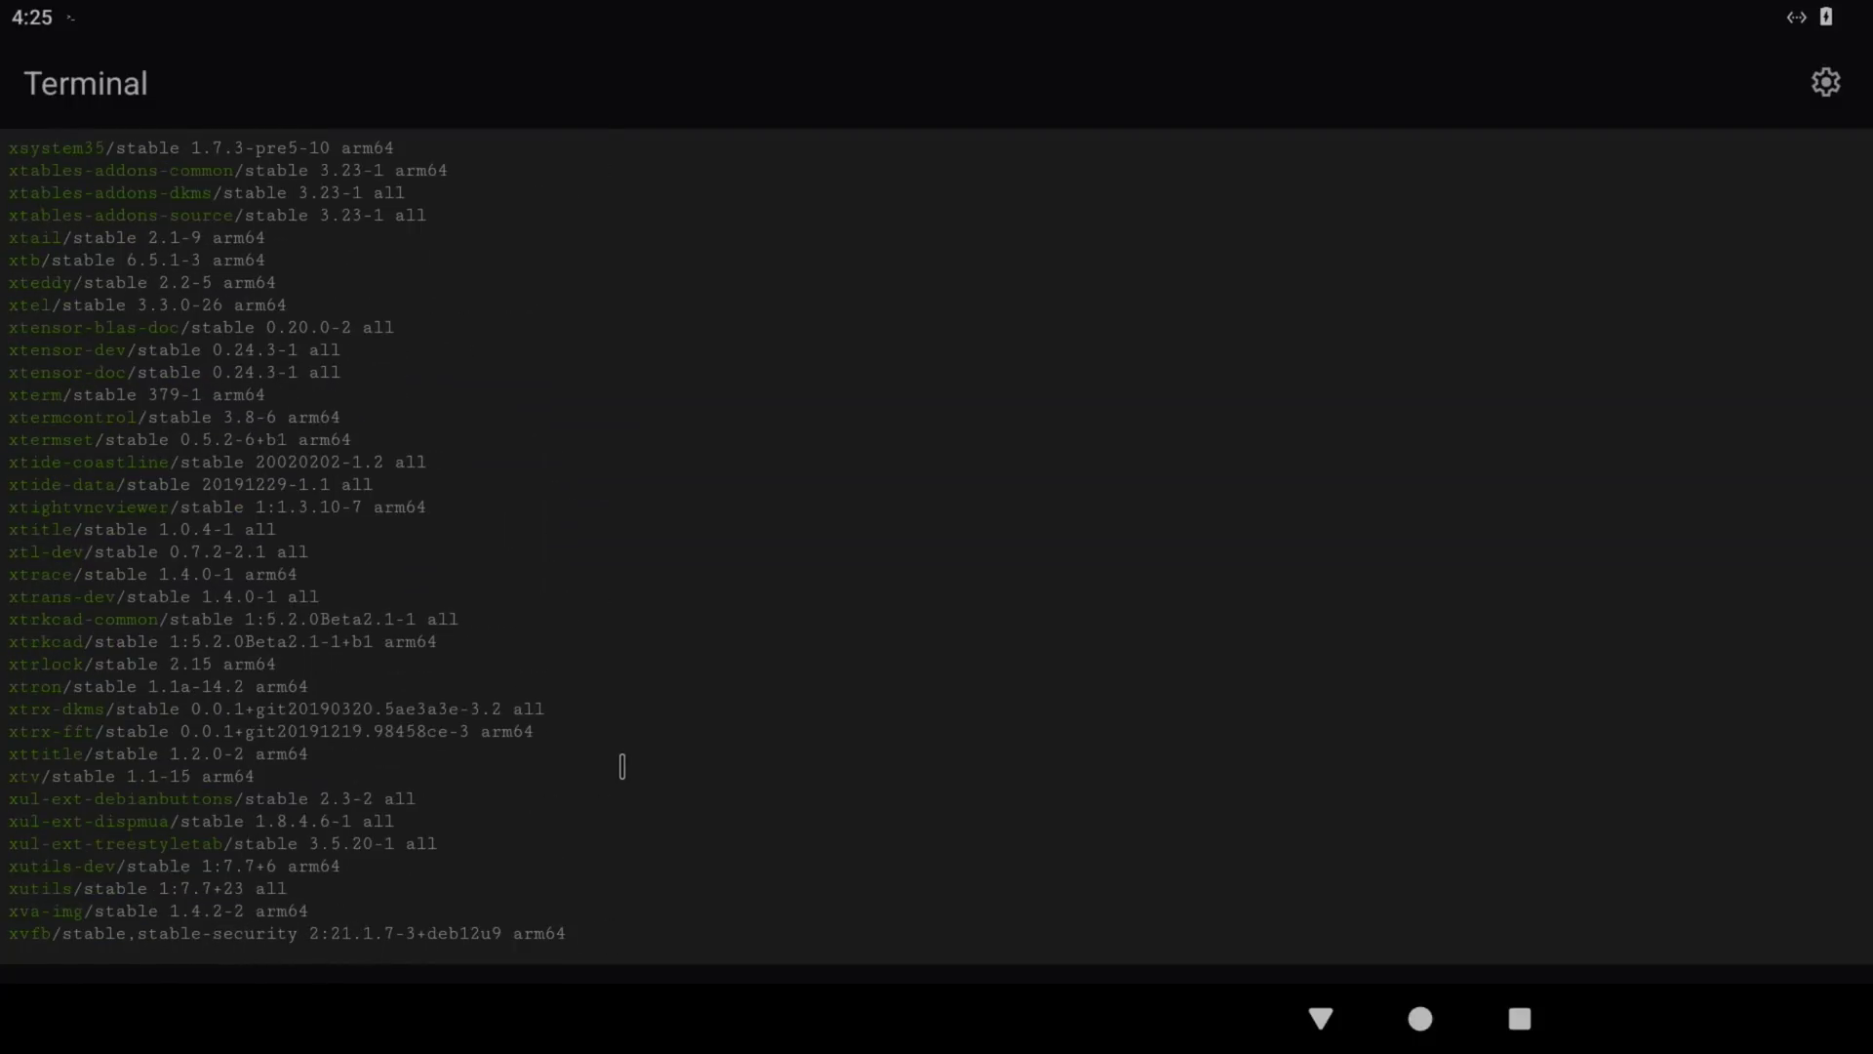
{"action": "key", "text": "ctrl+c"}
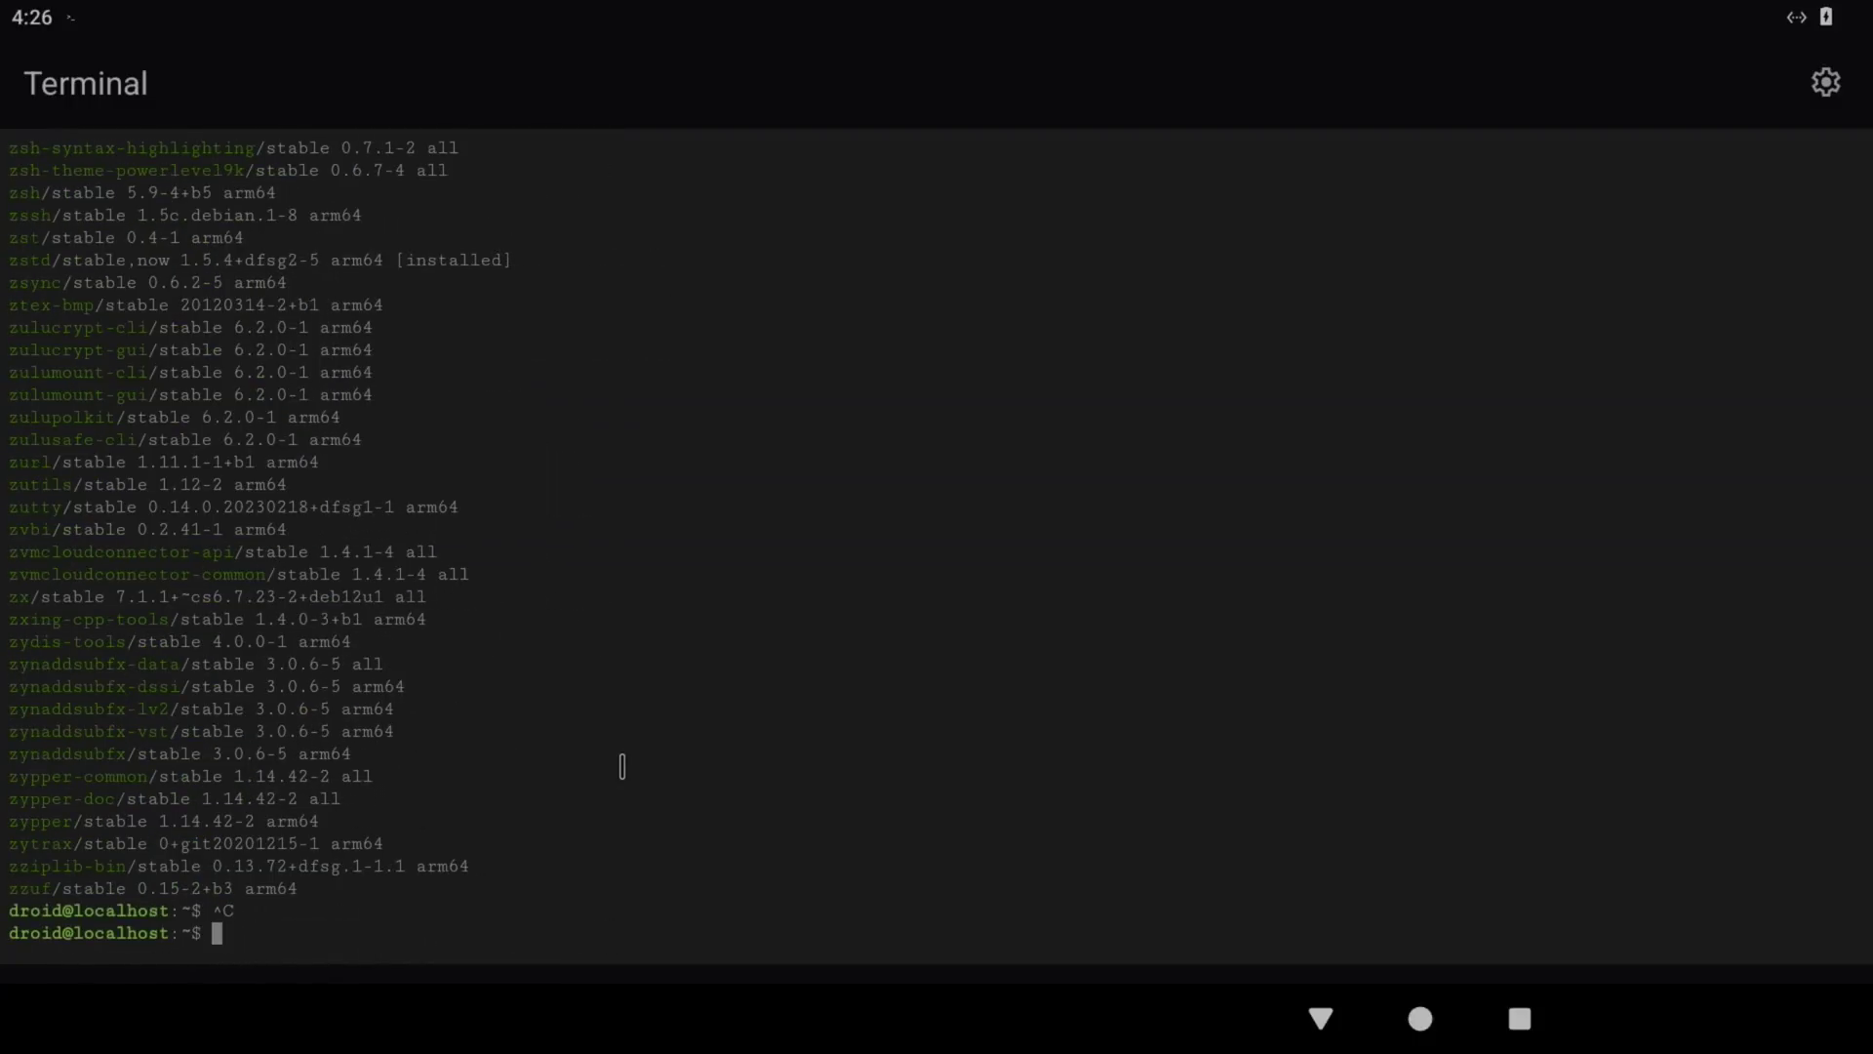
Step: Search the repositories for firefox with apt search firefox and review the results
{"action": "type", "text": "apt"}
{"action": "type", "text": "firefox"}
{"action": "key", "text": "Return"}
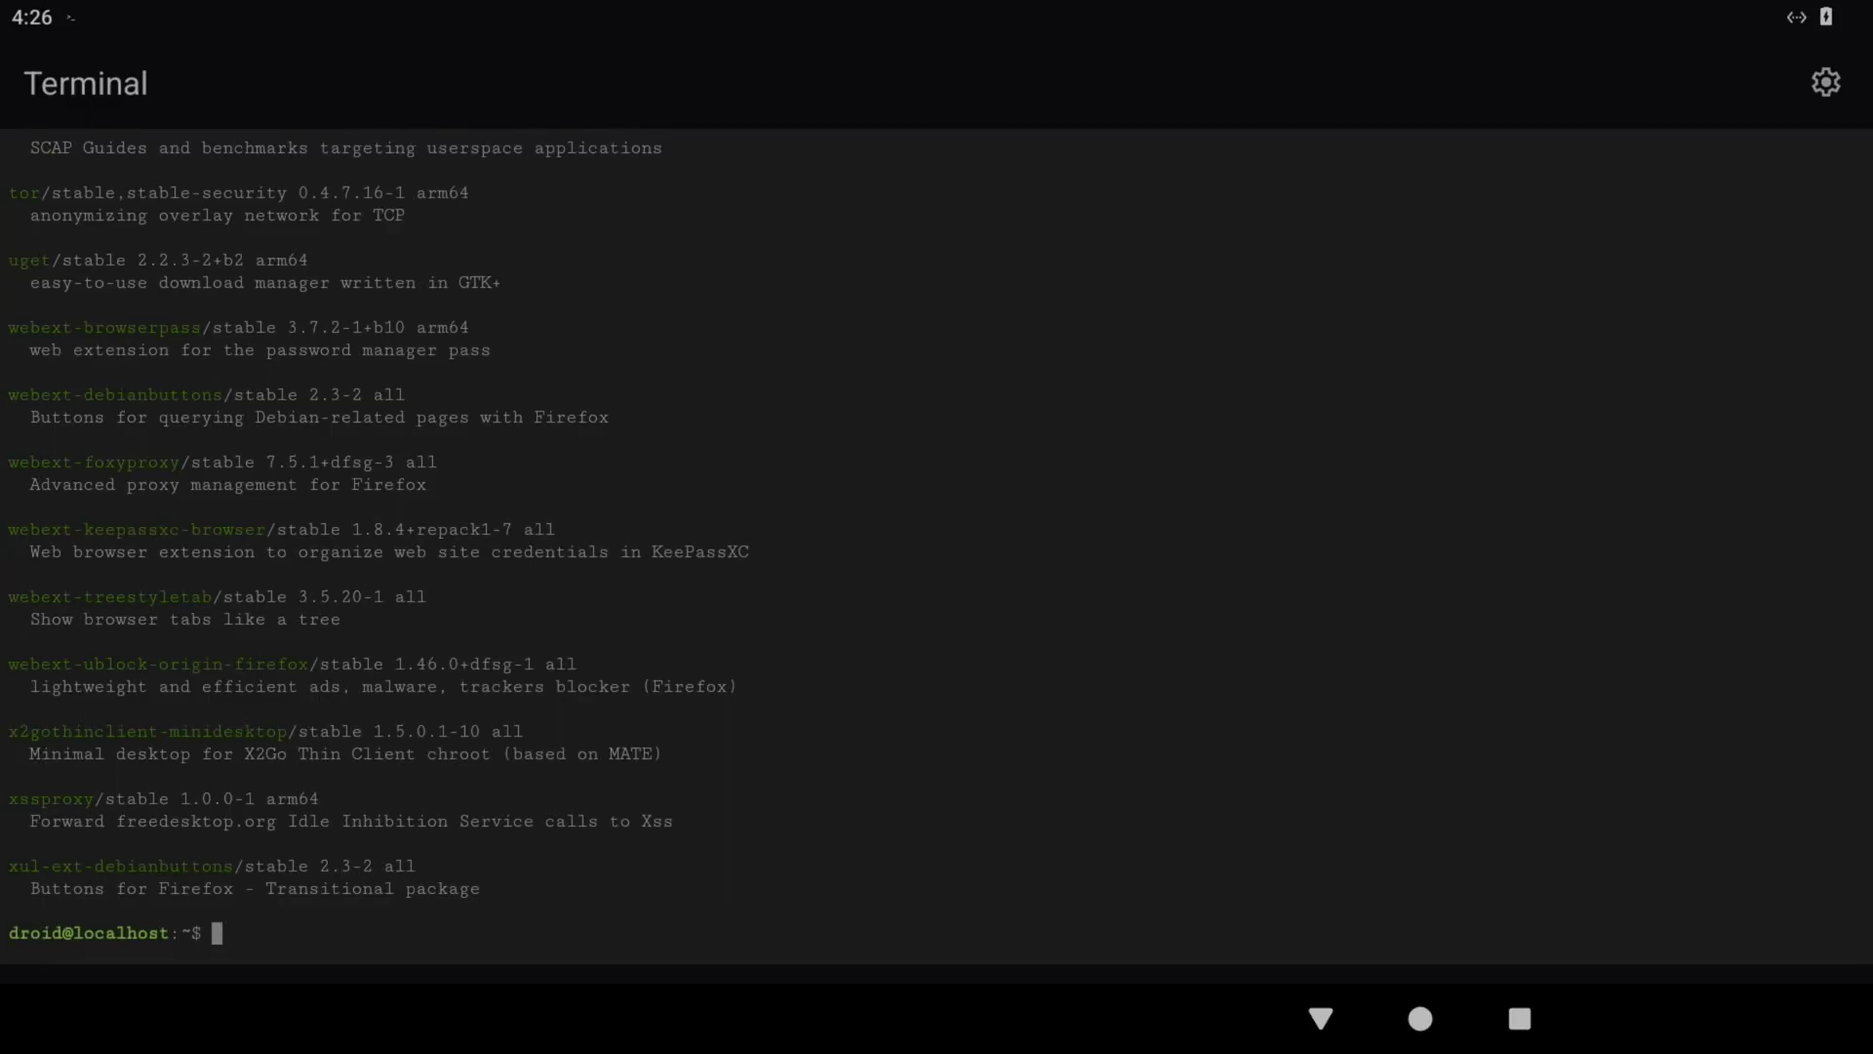
{"action": "scroll", "coordinate": [323, 269], "scroll_direction": "up", "scroll_amount": 15}
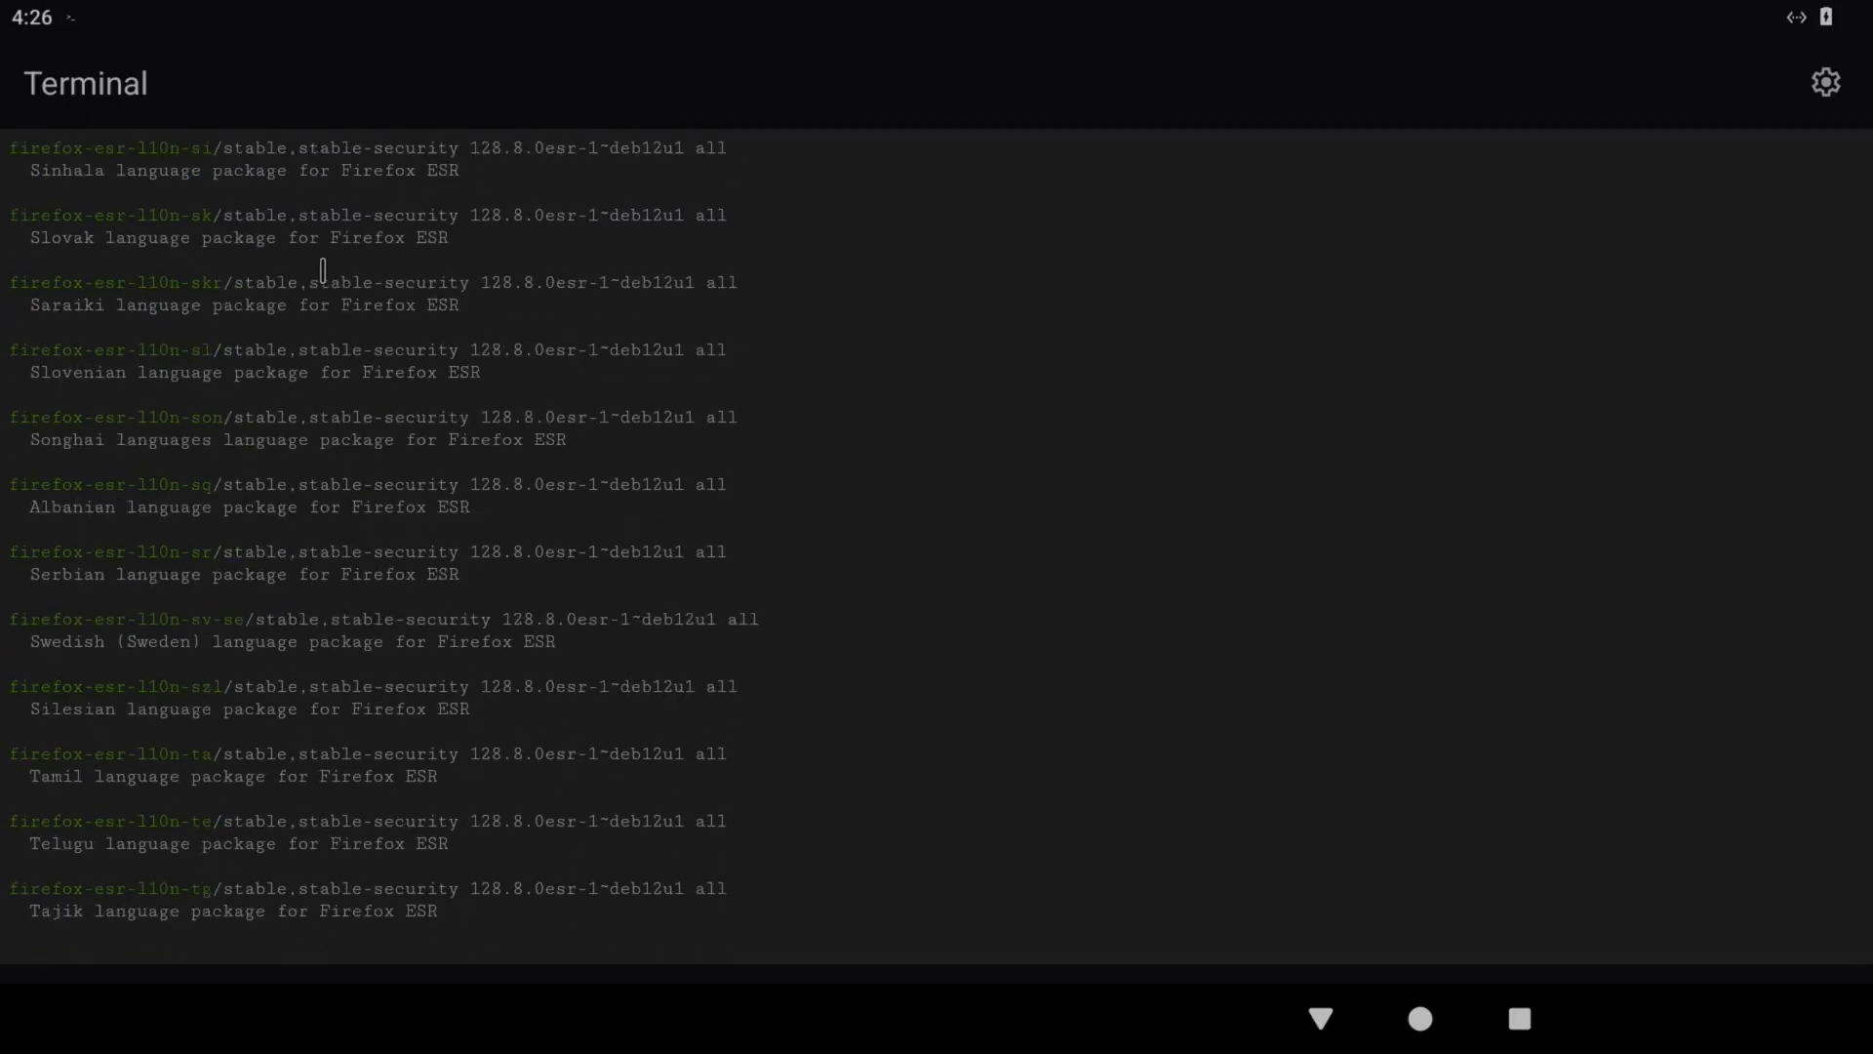
{"action": "scroll", "coordinate": [323, 269], "scroll_direction": "up", "scroll_amount": 15}
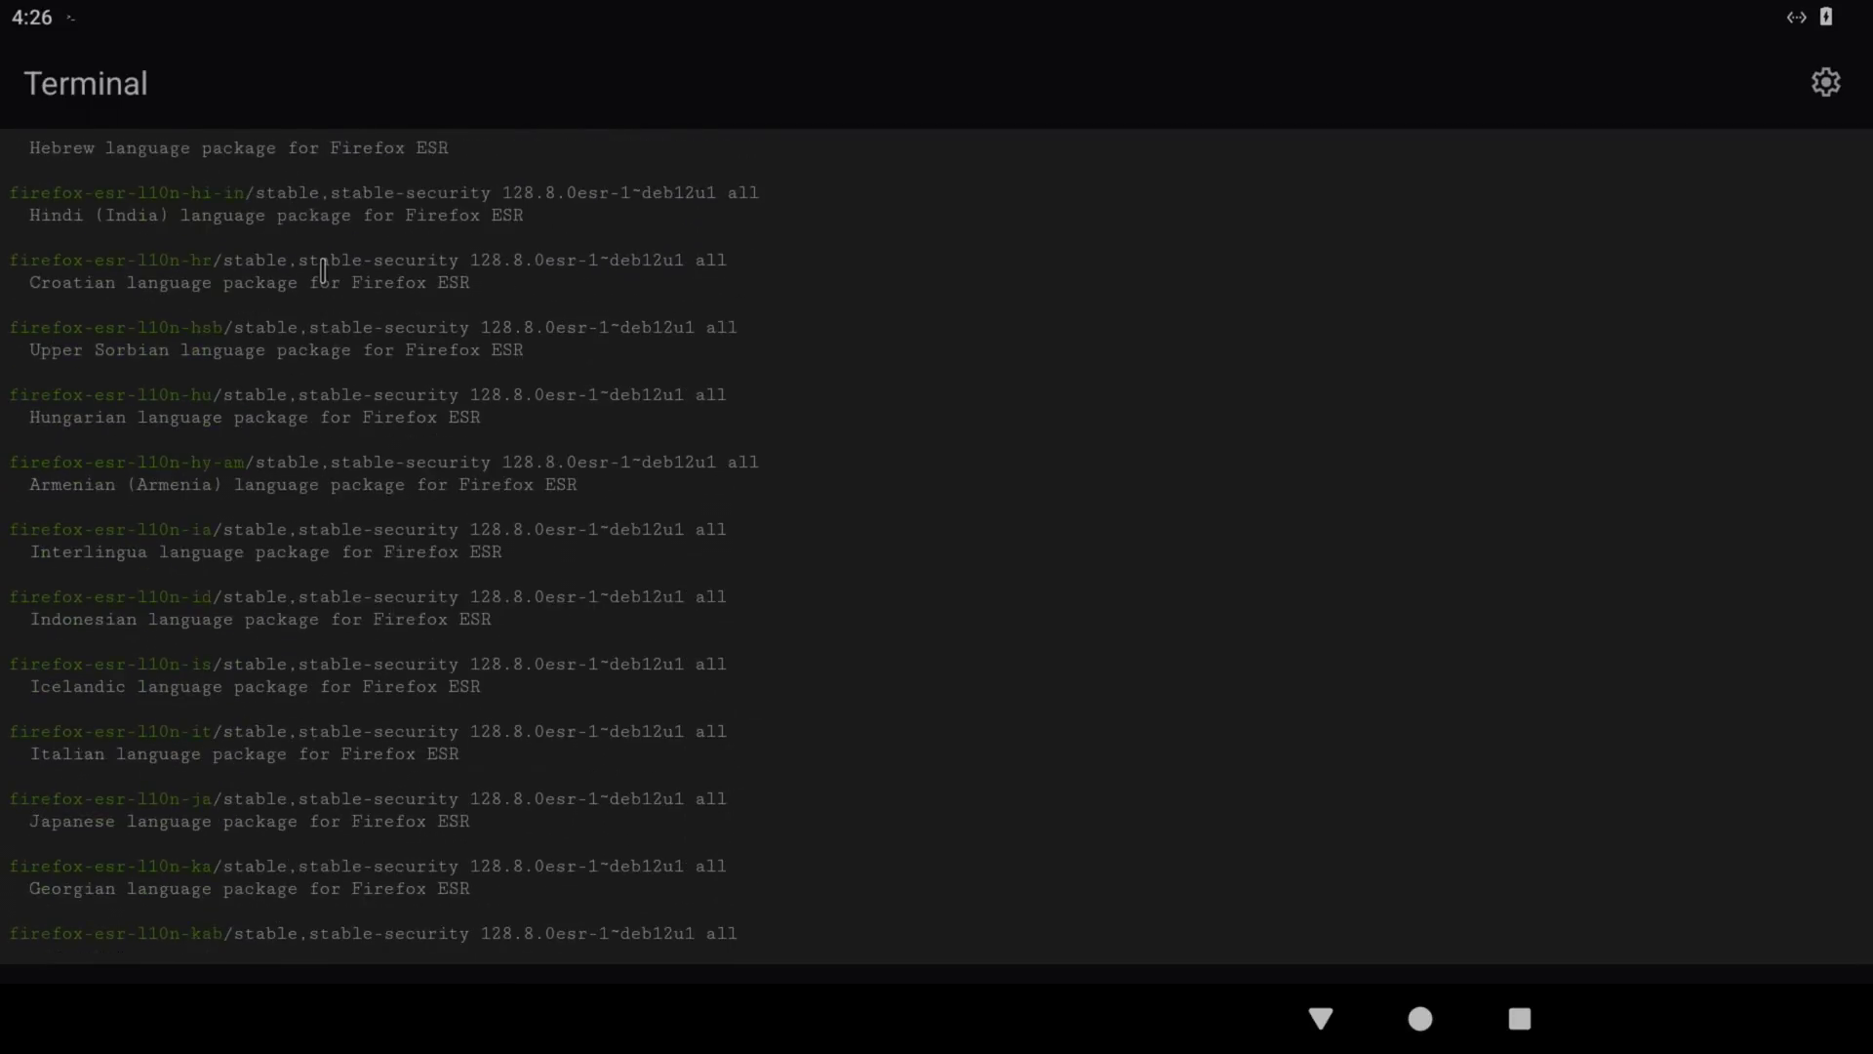
{"action": "scroll", "coordinate": [322, 269], "scroll_direction": "up", "scroll_amount": 5}
{"action": "scroll", "coordinate": [417, 928], "scroll_direction": "down", "scroll_amount": 20}
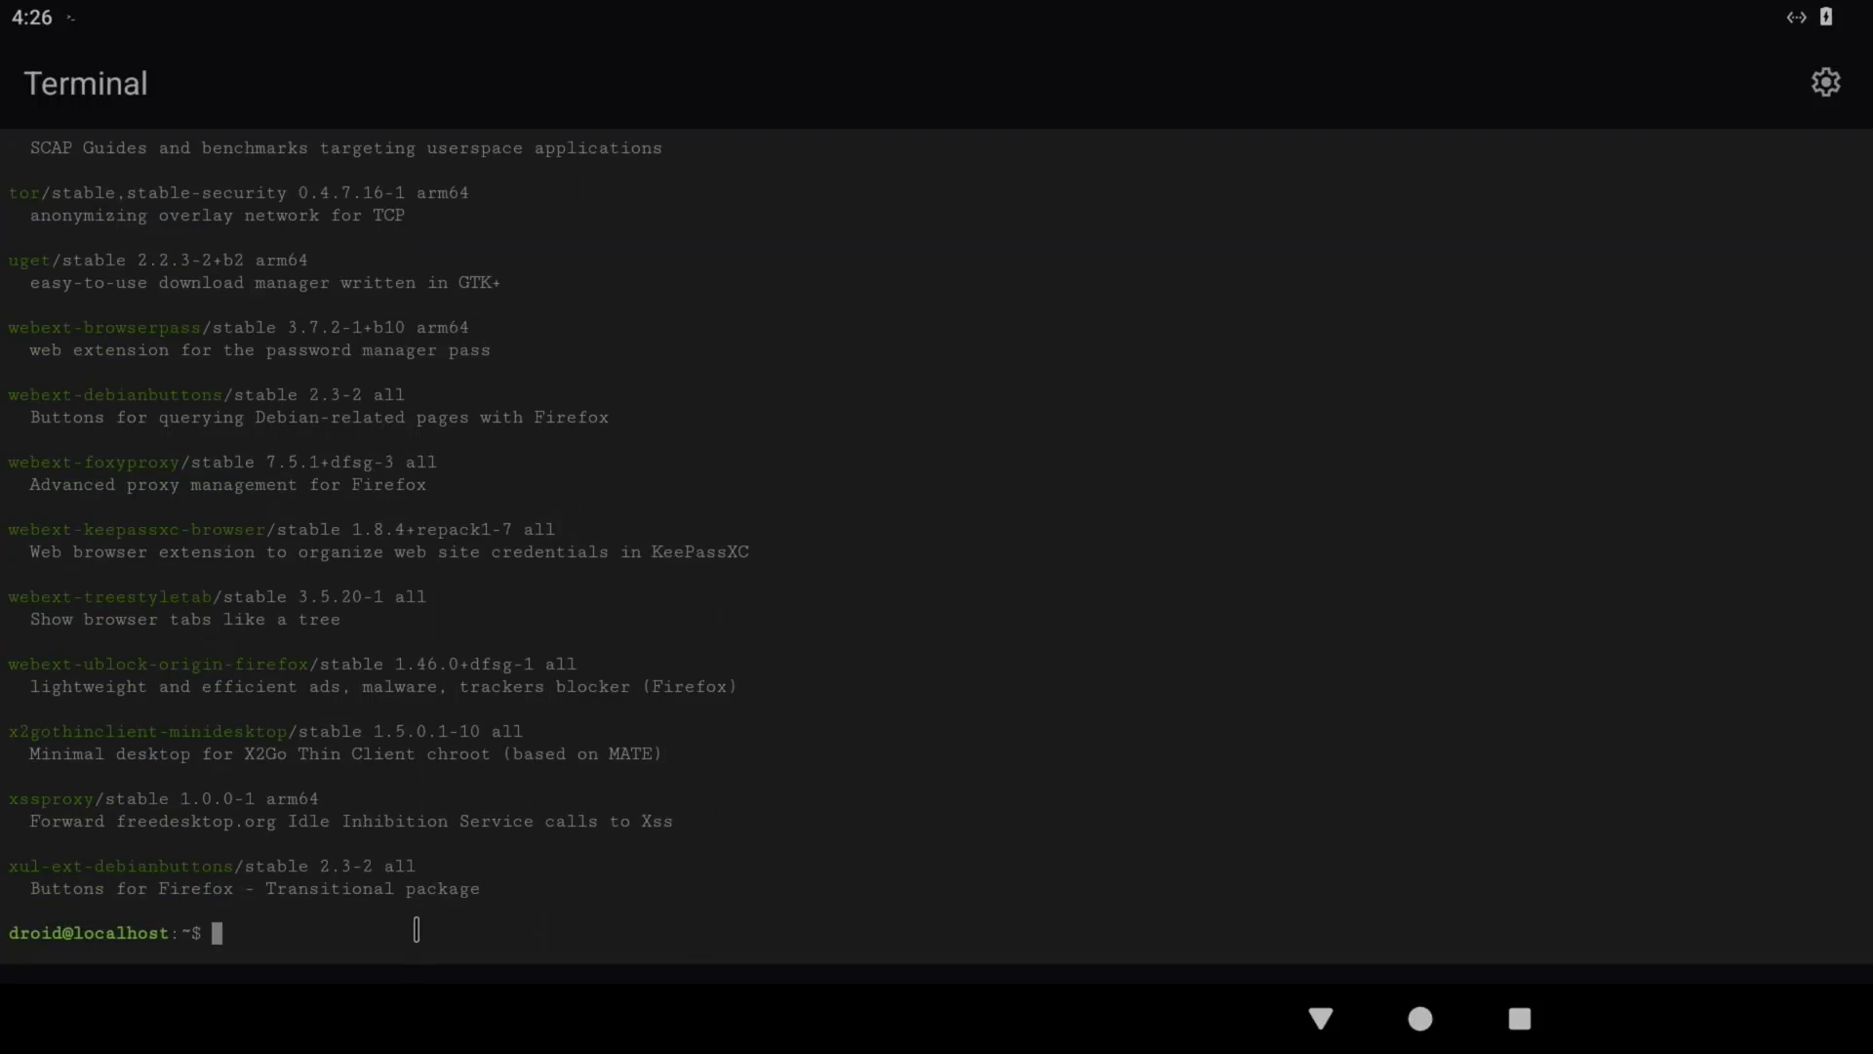
Step: Install tasksel with sudo apt install tasksel, confirming with y
{"action": "type", "text": "sudo apt install tasksel"}
{"action": "key", "text": "Return"}
{"action": "type", "text": "y"}
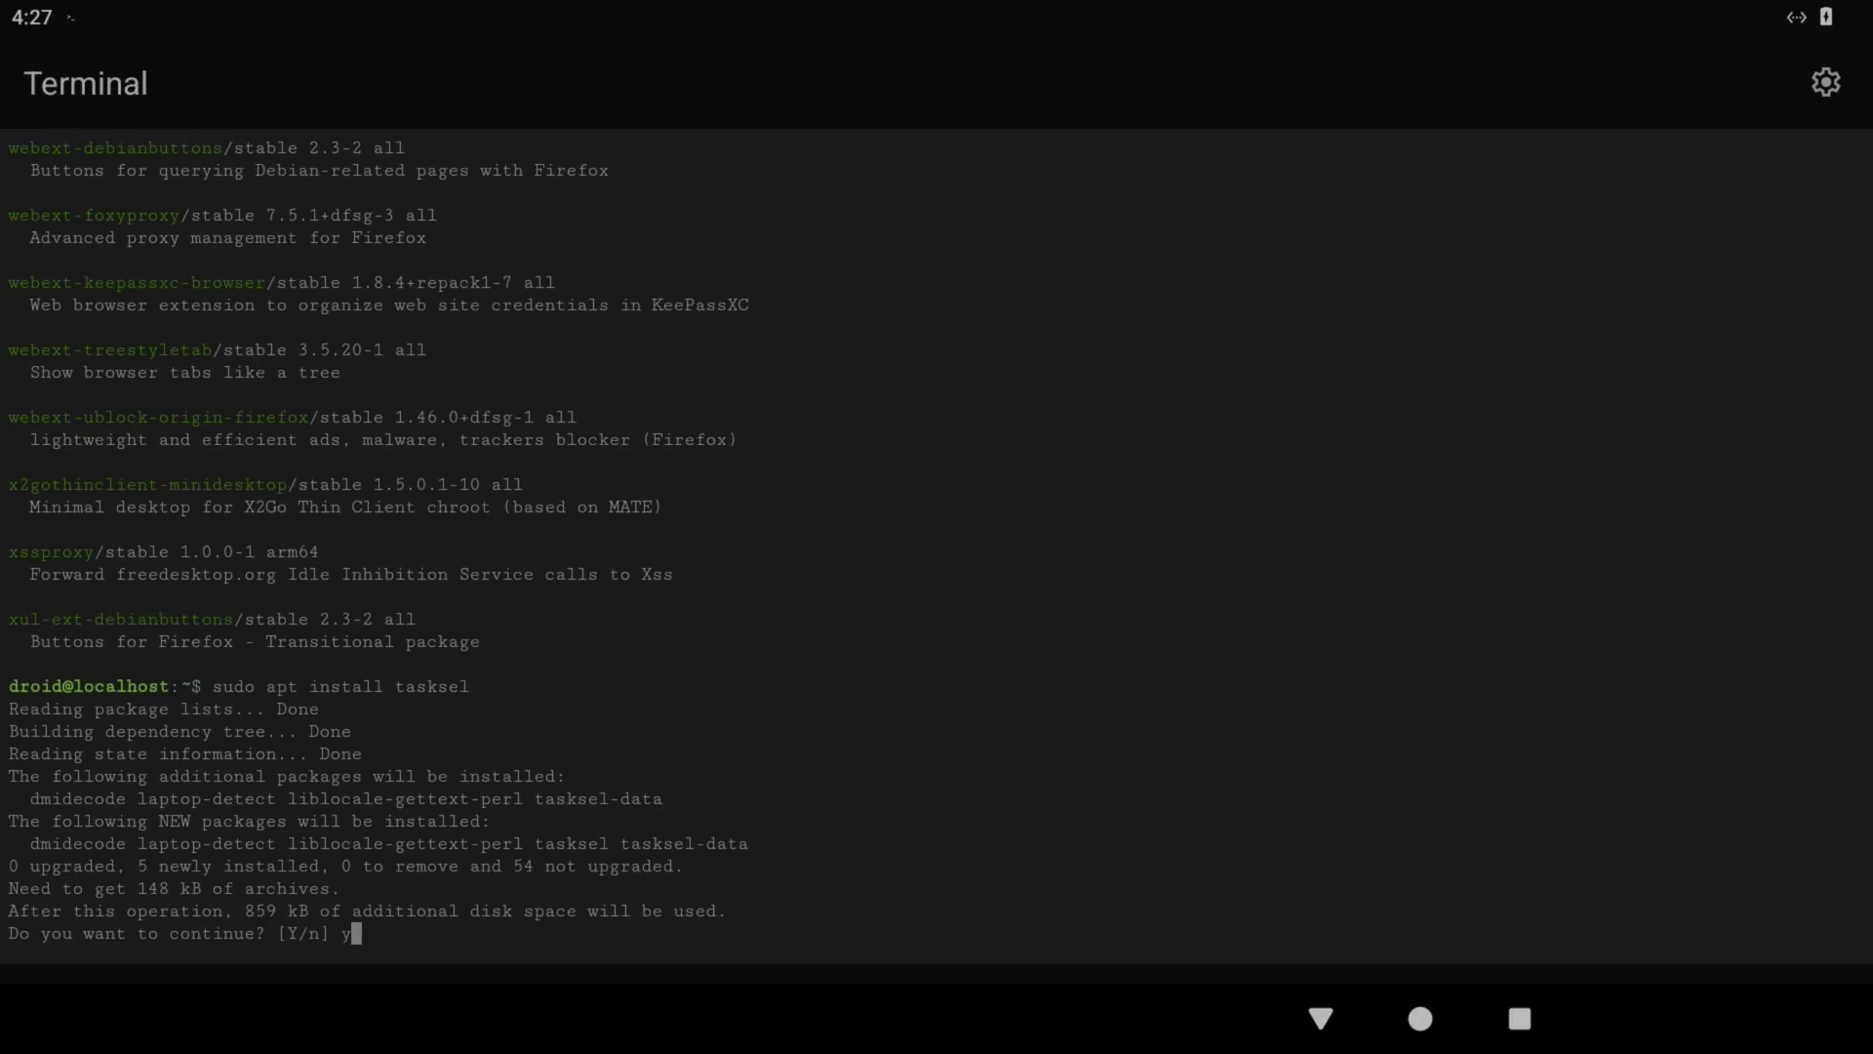
{"action": "key", "text": "Return"}
Step: Run sudo tasksel, tick Xfce, and confirm the selection to start installing it
{"action": "type", "text": "sudo tasksel"}
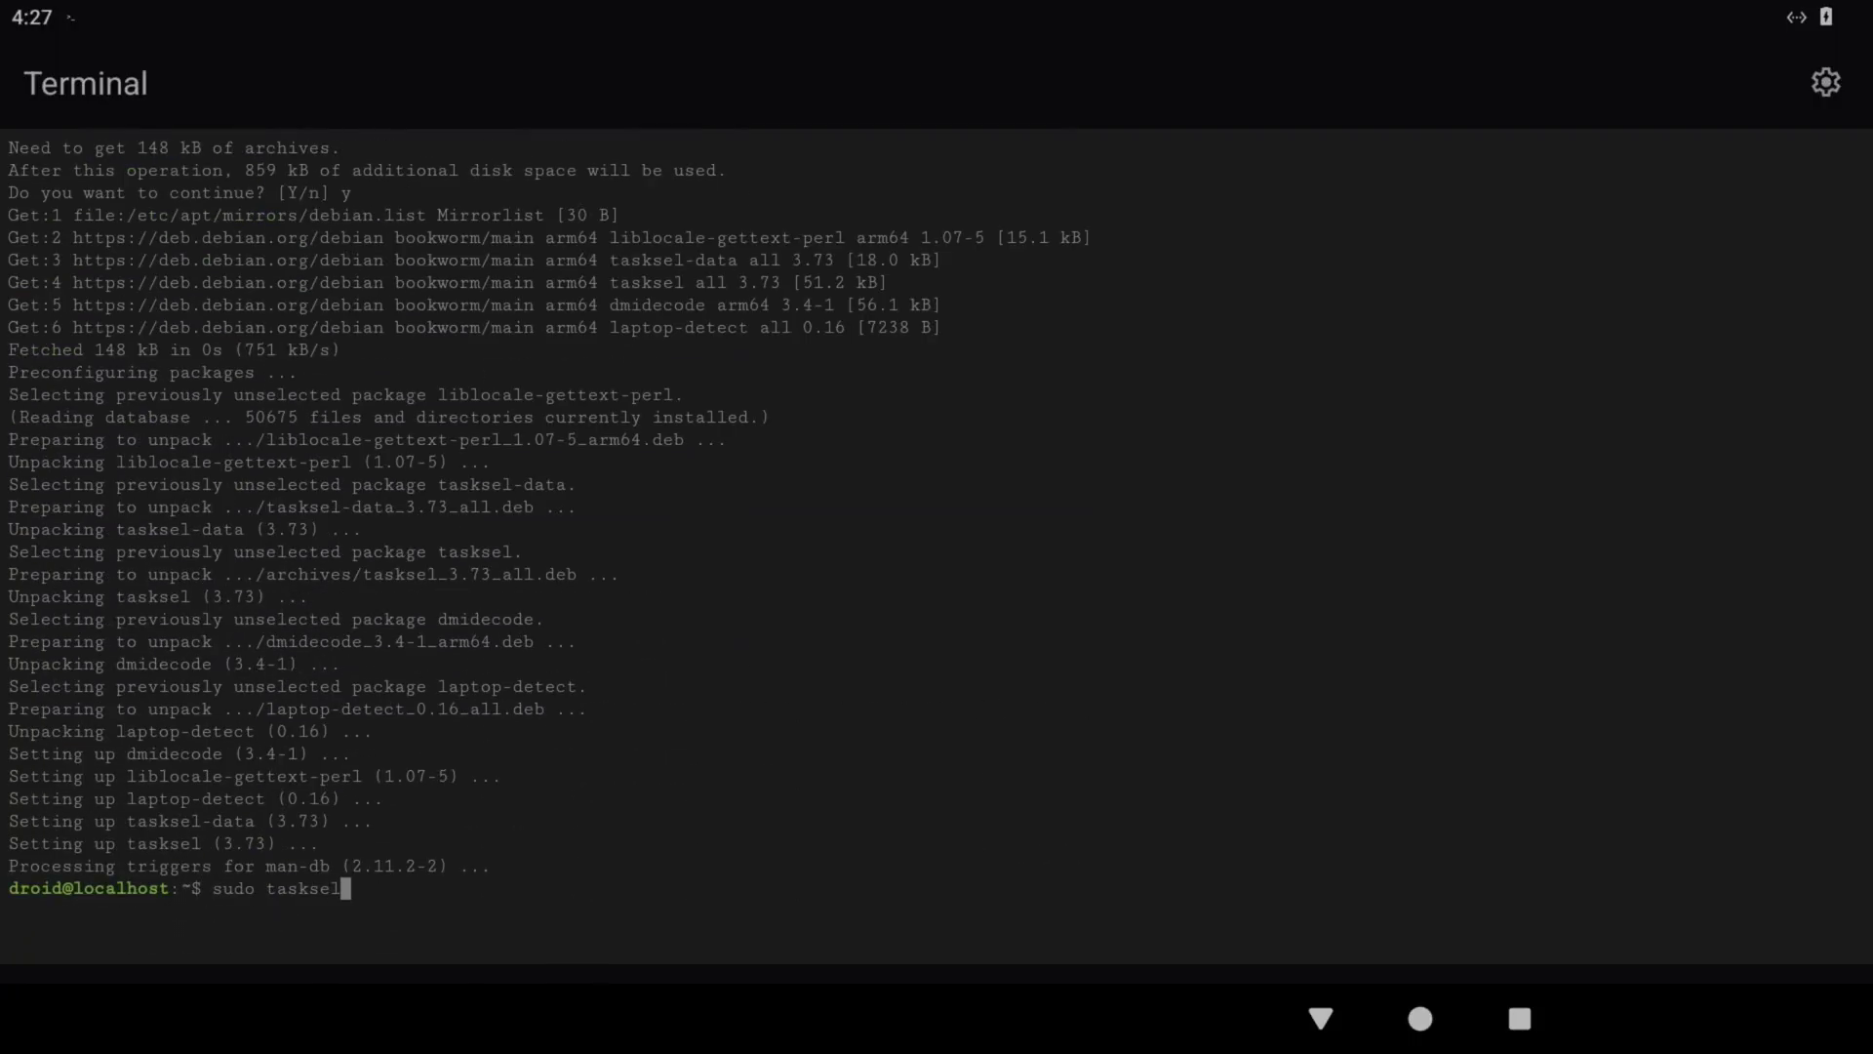
{"action": "key", "text": "Return"}
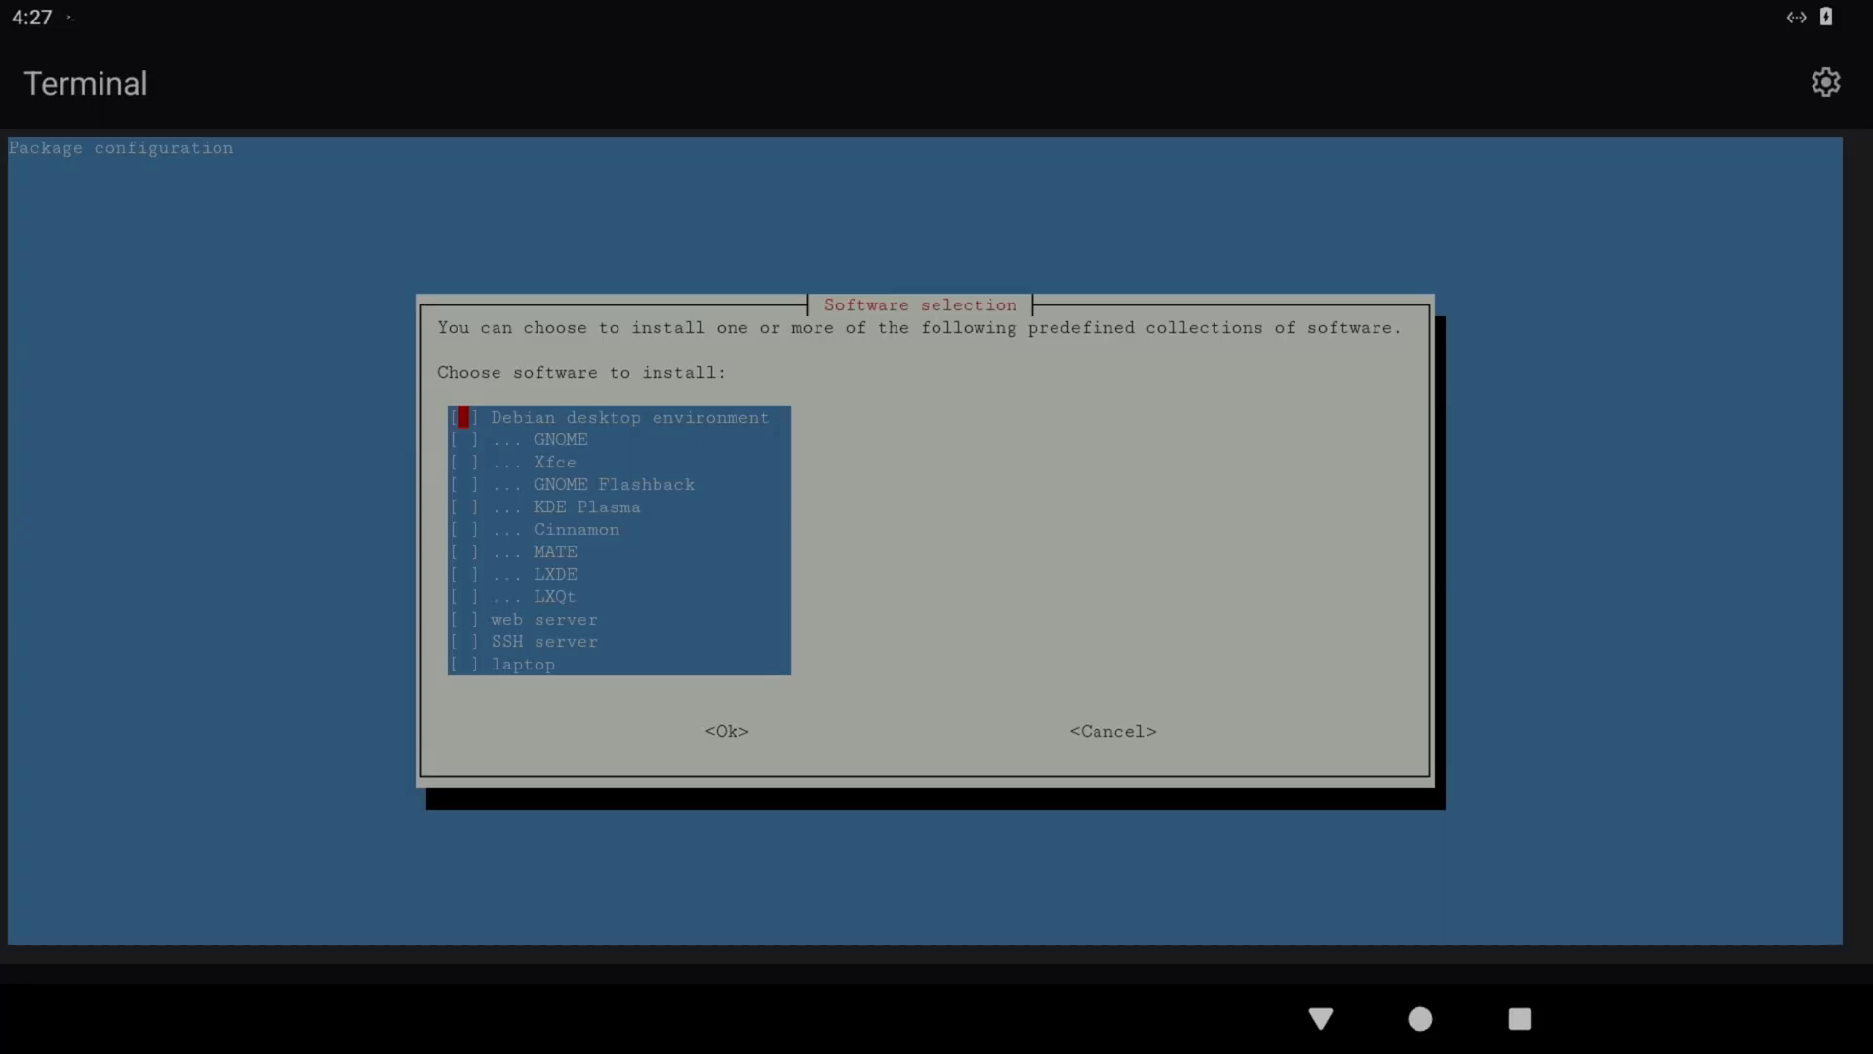
{"action": "key", "text": "Down"}
{"action": "key", "text": "Down"}
{"action": "key", "text": "Down"}
{"action": "key", "text": "Down"}
{"action": "key", "text": "Down"}
{"action": "key", "text": "Down"}
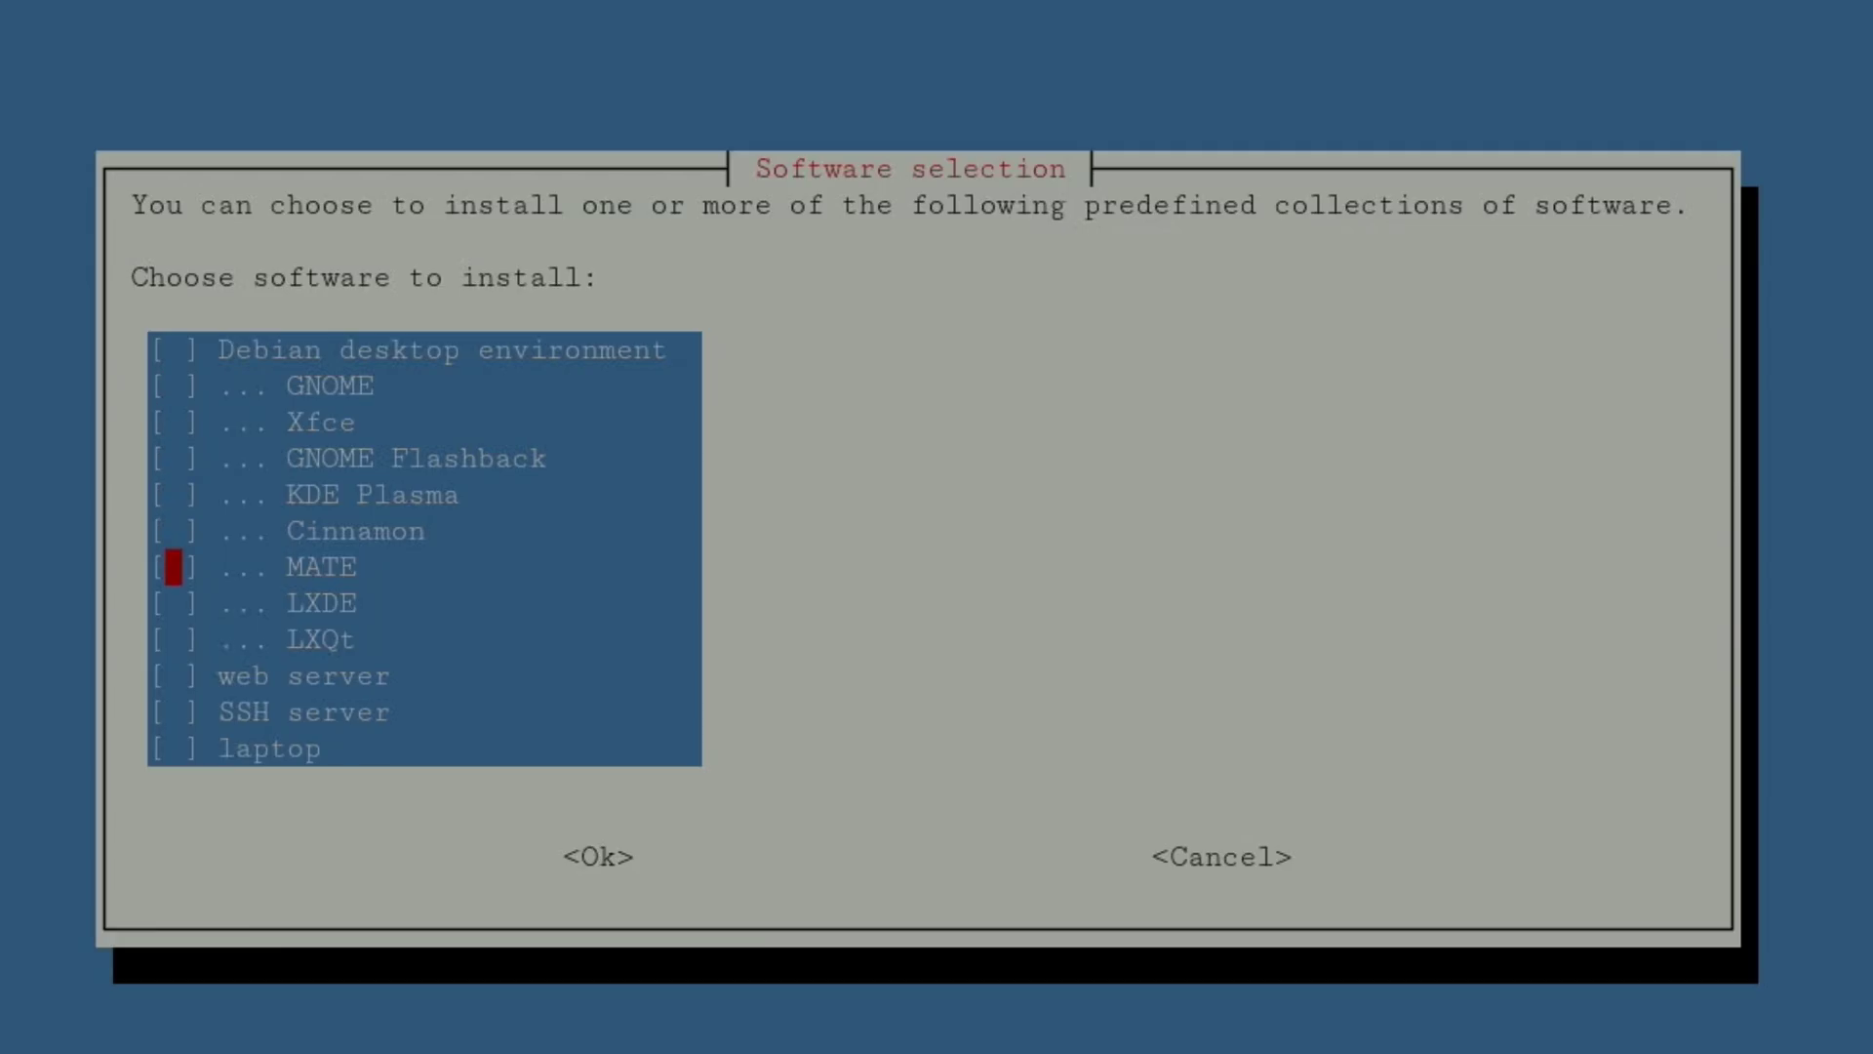
{"action": "key", "text": "Down"}
{"action": "key", "text": "Up"}
{"action": "key", "text": "Up"}
{"action": "key", "text": "Up"}
{"action": "key", "text": "Up"}
{"action": "key", "text": "Up"}
{"action": "key", "text": "Down"}
{"action": "key", "text": "Down"}
{"action": "key", "text": "Down"}
{"action": "key", "text": "Down"}
{"action": "key", "text": "Down"}
{"action": "key", "text": "Down"}
{"action": "key", "text": "Down"}
{"action": "key", "text": "Down"}
{"action": "key", "text": "Down"}
{"action": "key", "text": "Up"}
{"action": "key", "text": "Up"}
{"action": "key", "text": "Up"}
{"action": "key", "text": "Up"}
{"action": "key", "text": "Up"}
{"action": "key", "text": "Up"}
{"action": "key", "text": "Up"}
{"action": "key", "text": "Up"}
{"action": "key", "text": "Up"}
{"action": "key", "text": "space"}
{"action": "key", "text": "Tab"}
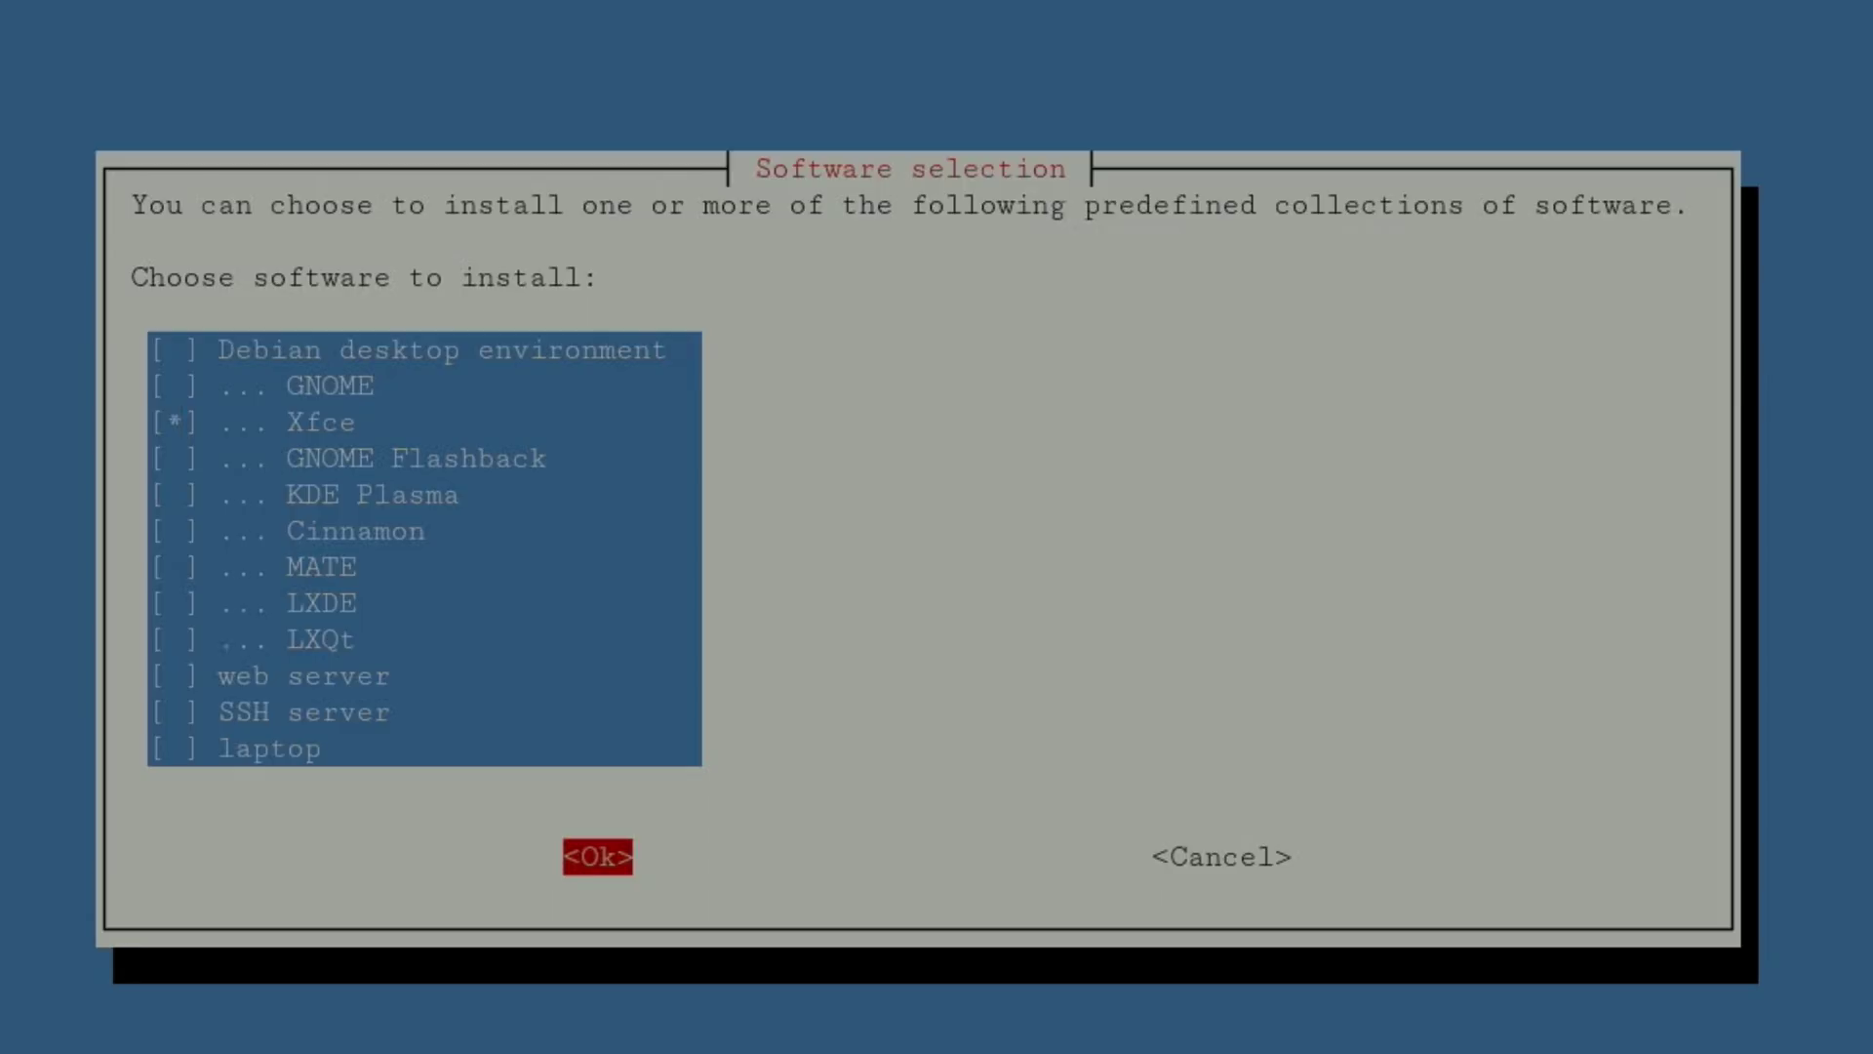
{"action": "key", "text": "Return"}
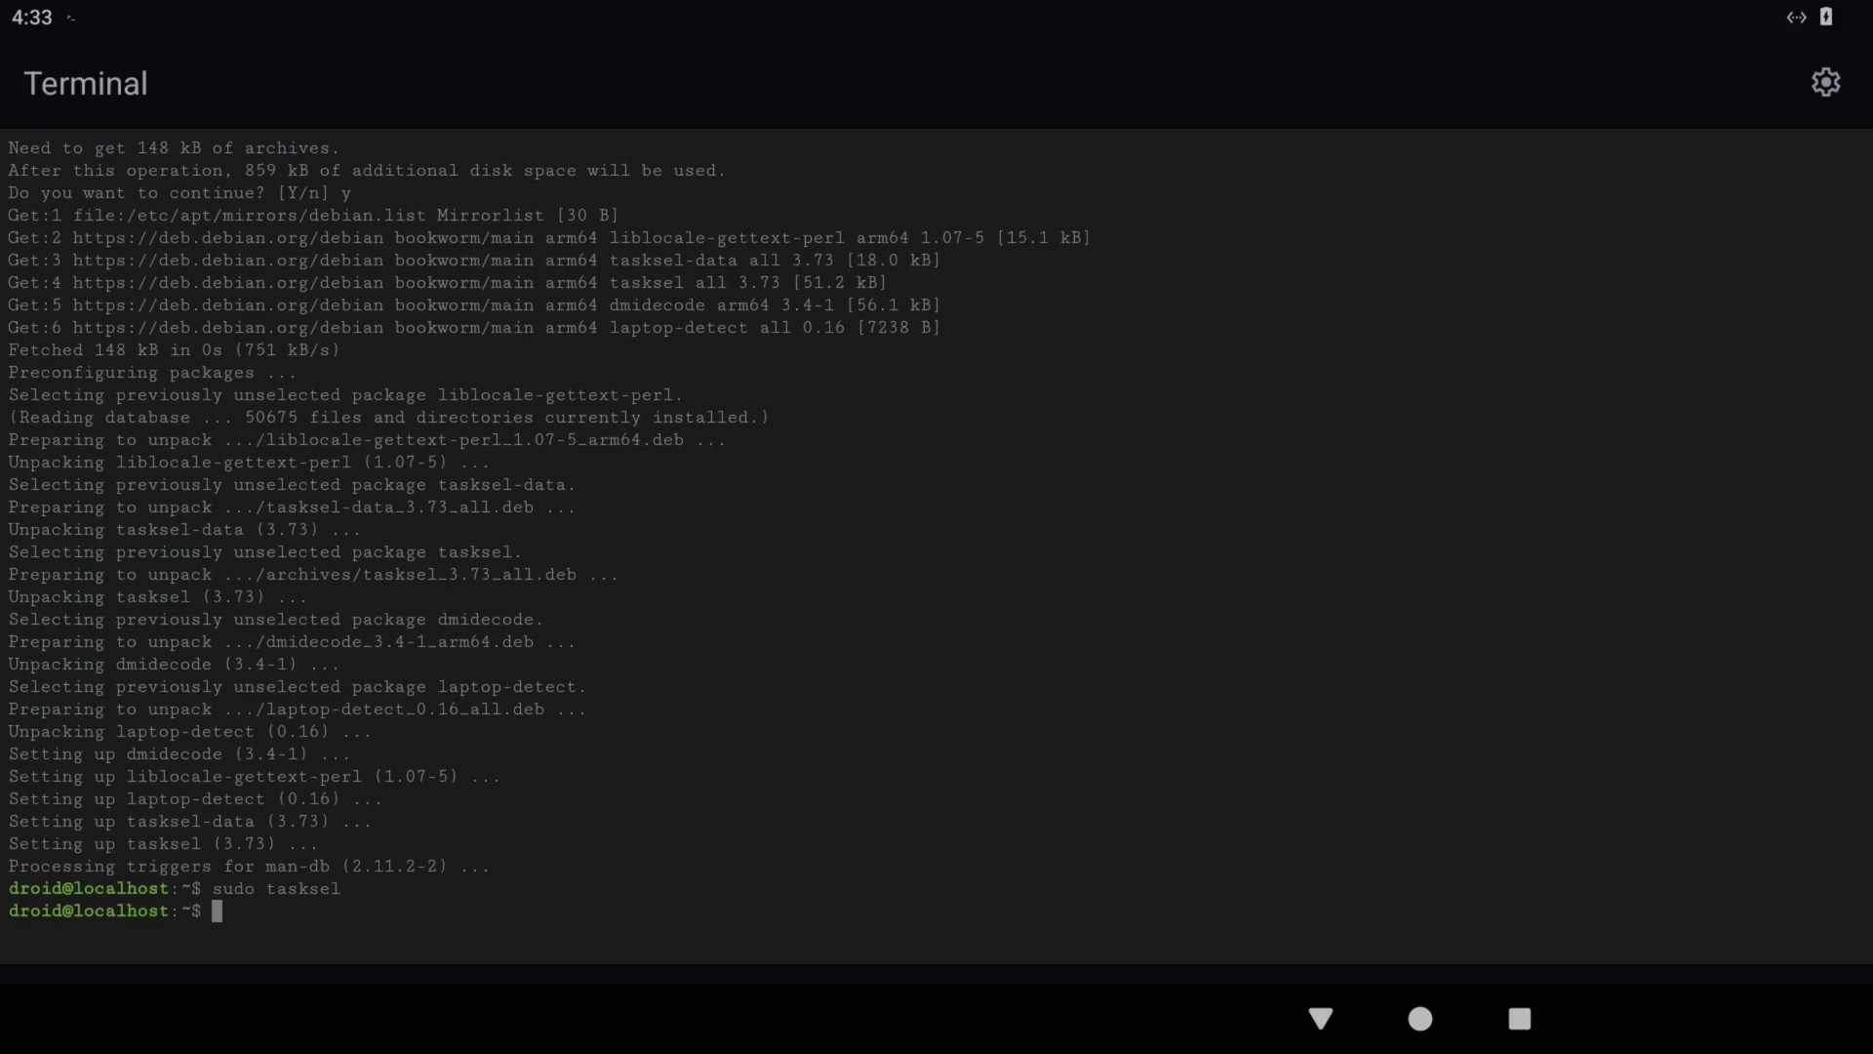
Step: Rerun sudo tasksel and cancel out without installing anything
{"action": "key", "text": "Up"}
{"action": "key", "text": "Return"}
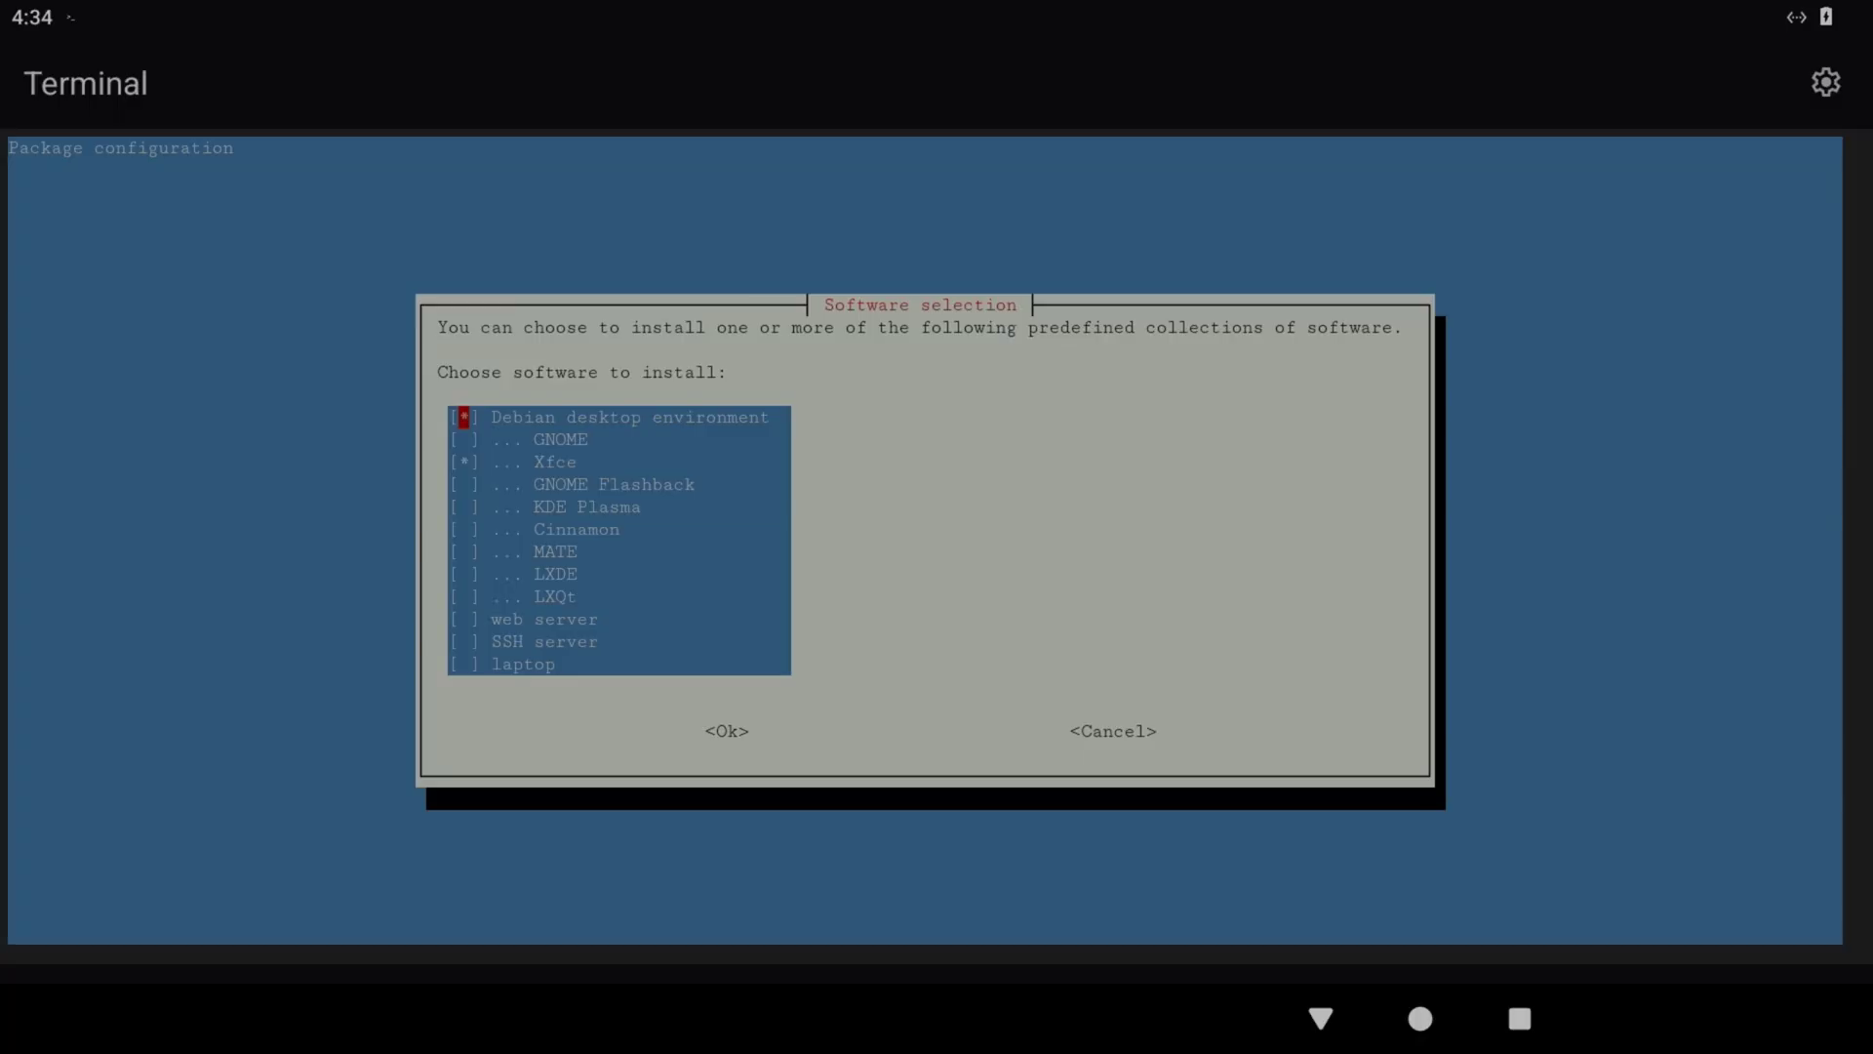
{"action": "key", "text": "Tab"}
{"action": "key", "text": "Tab"}
{"action": "key", "text": "Return"}
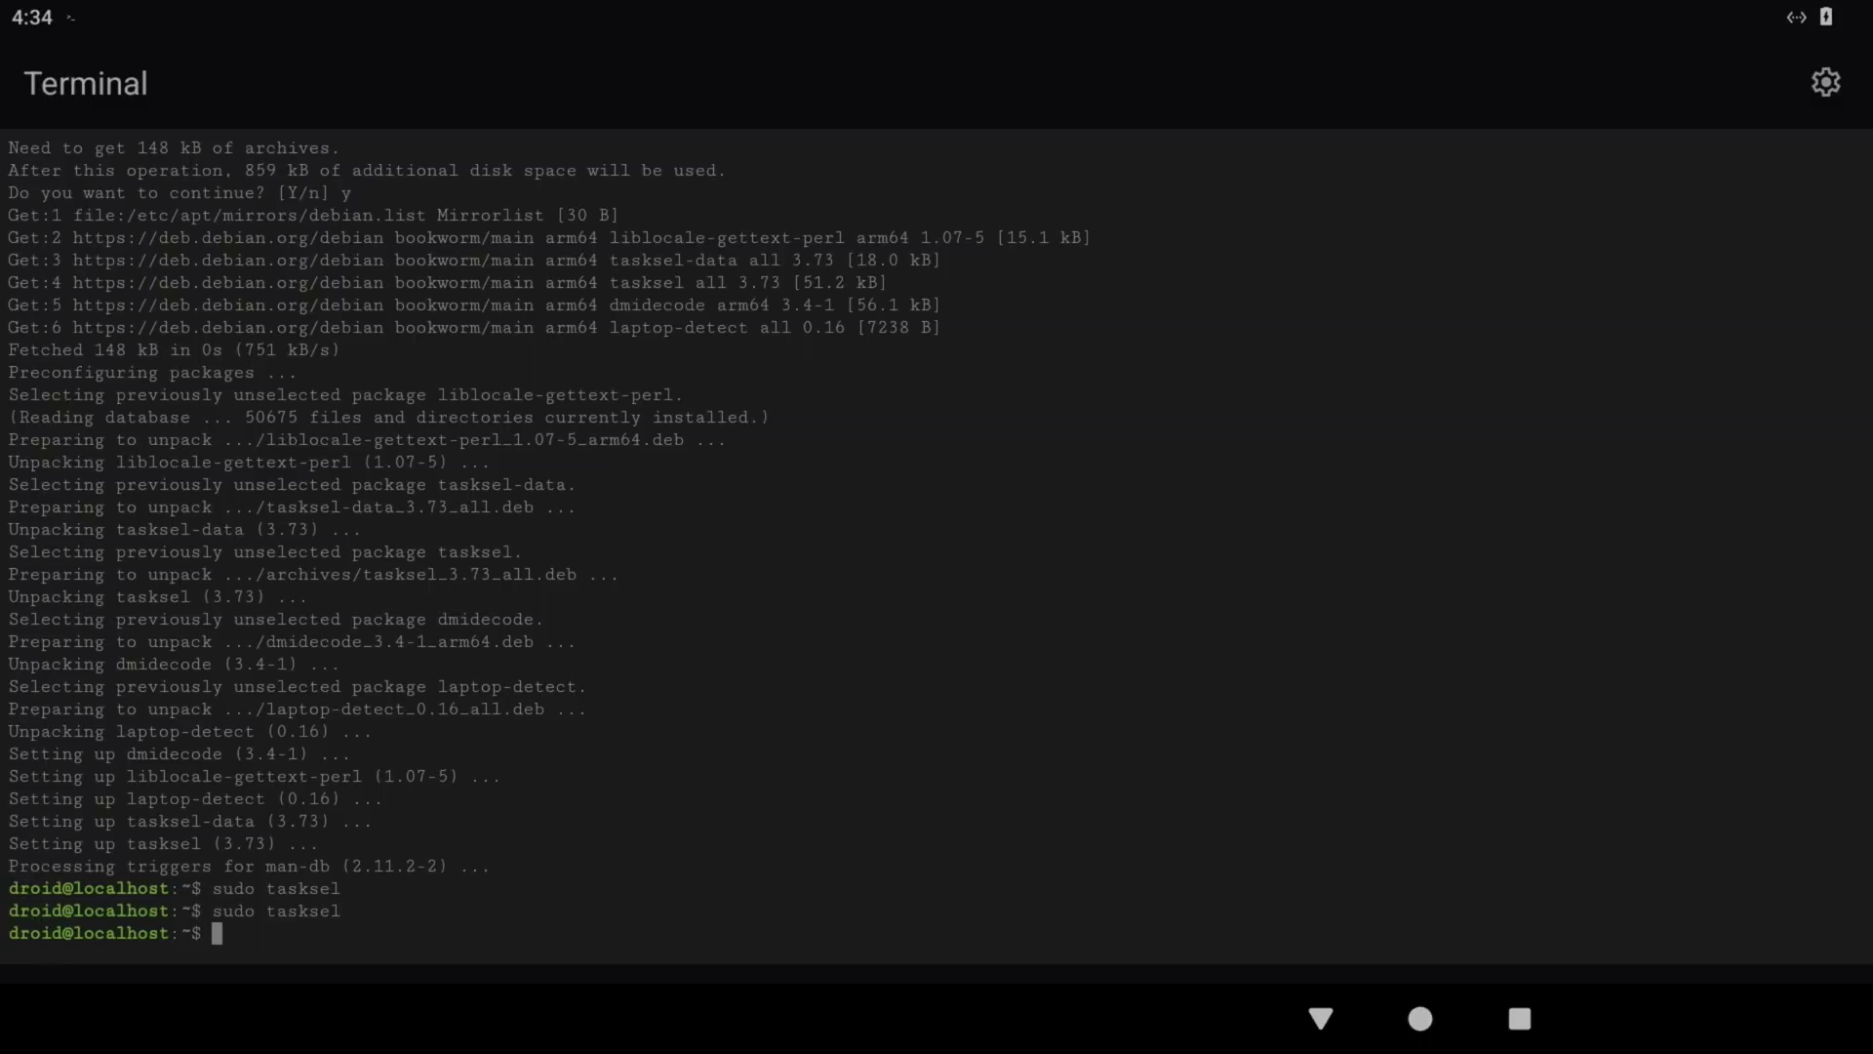
Step: Reboot the Linux system with sudo reboot
{"action": "type", "text": "reboot"}
{"action": "key", "text": "Return"}
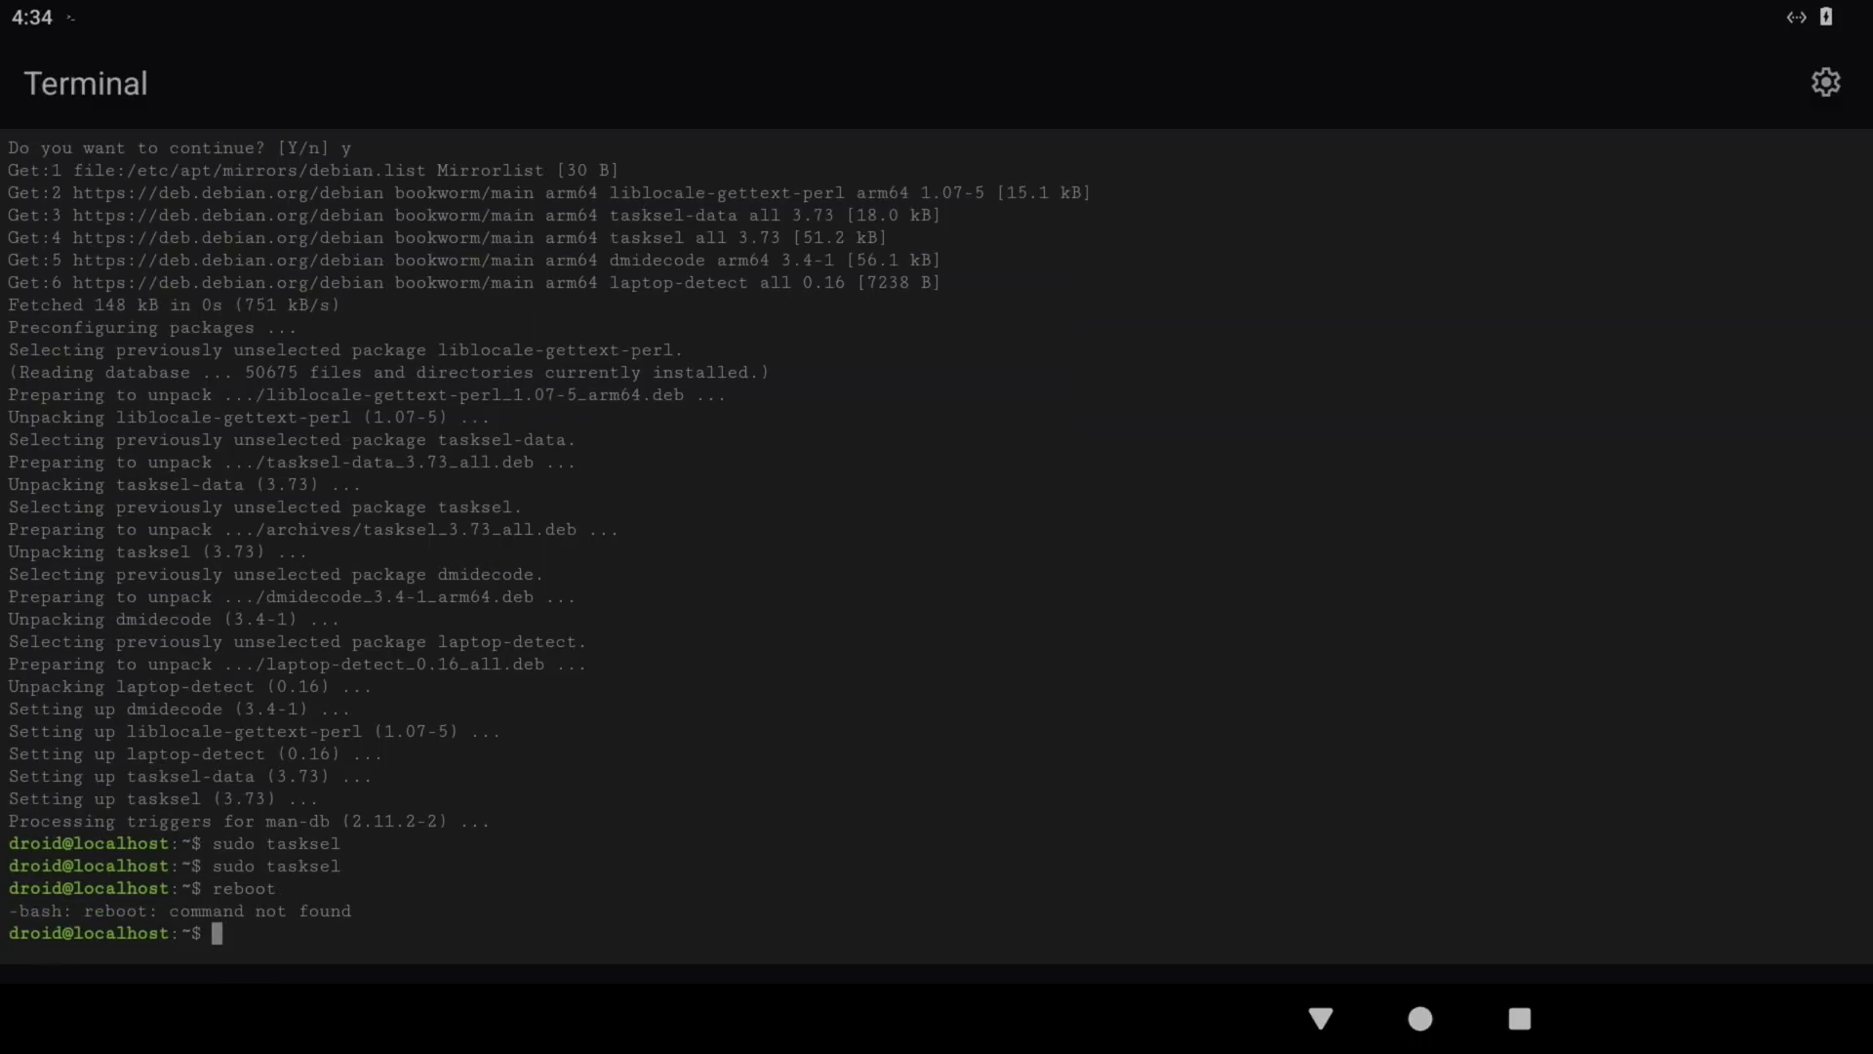
{"action": "type", "text": "sudo reboot"}
{"action": "key", "text": "Return"}
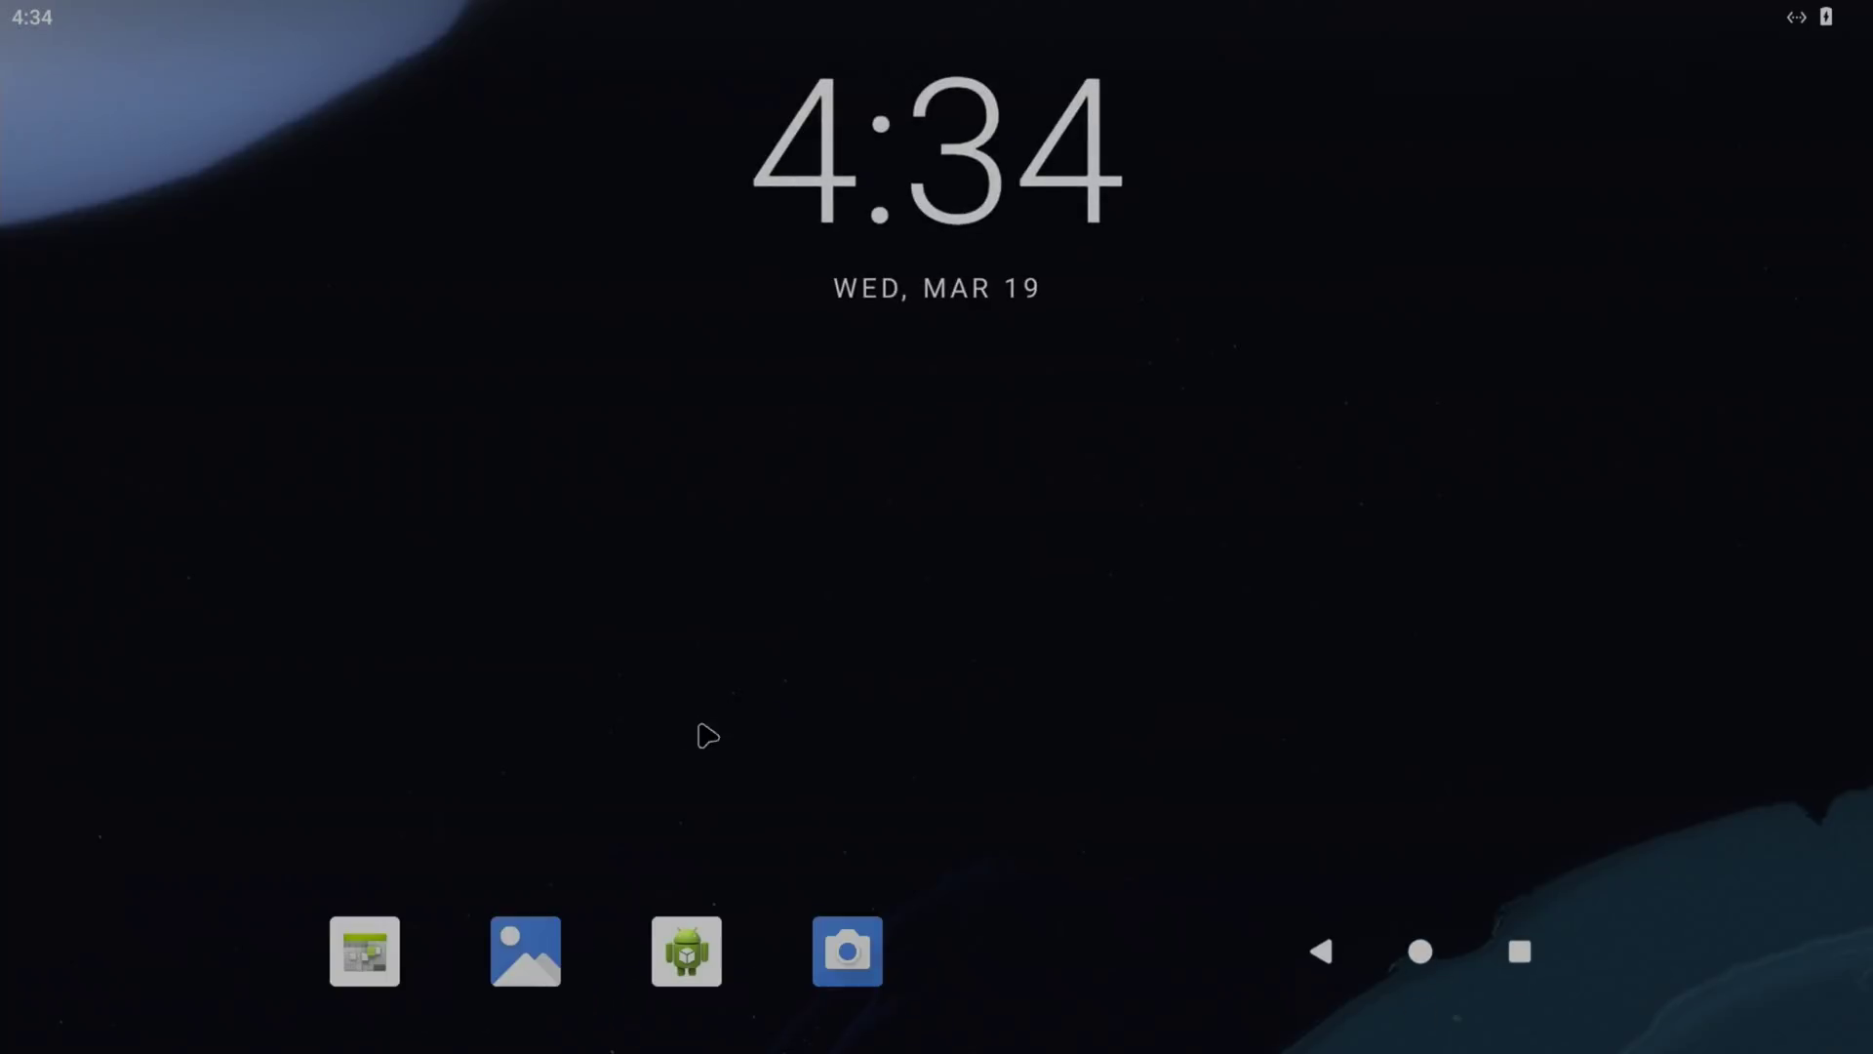
Step: Reopen the Terminal from the app drawer and run startx to try launching a desktop
{"action": "left_click_drag", "start_coordinate": [703, 735], "coordinate": [644, 20]}
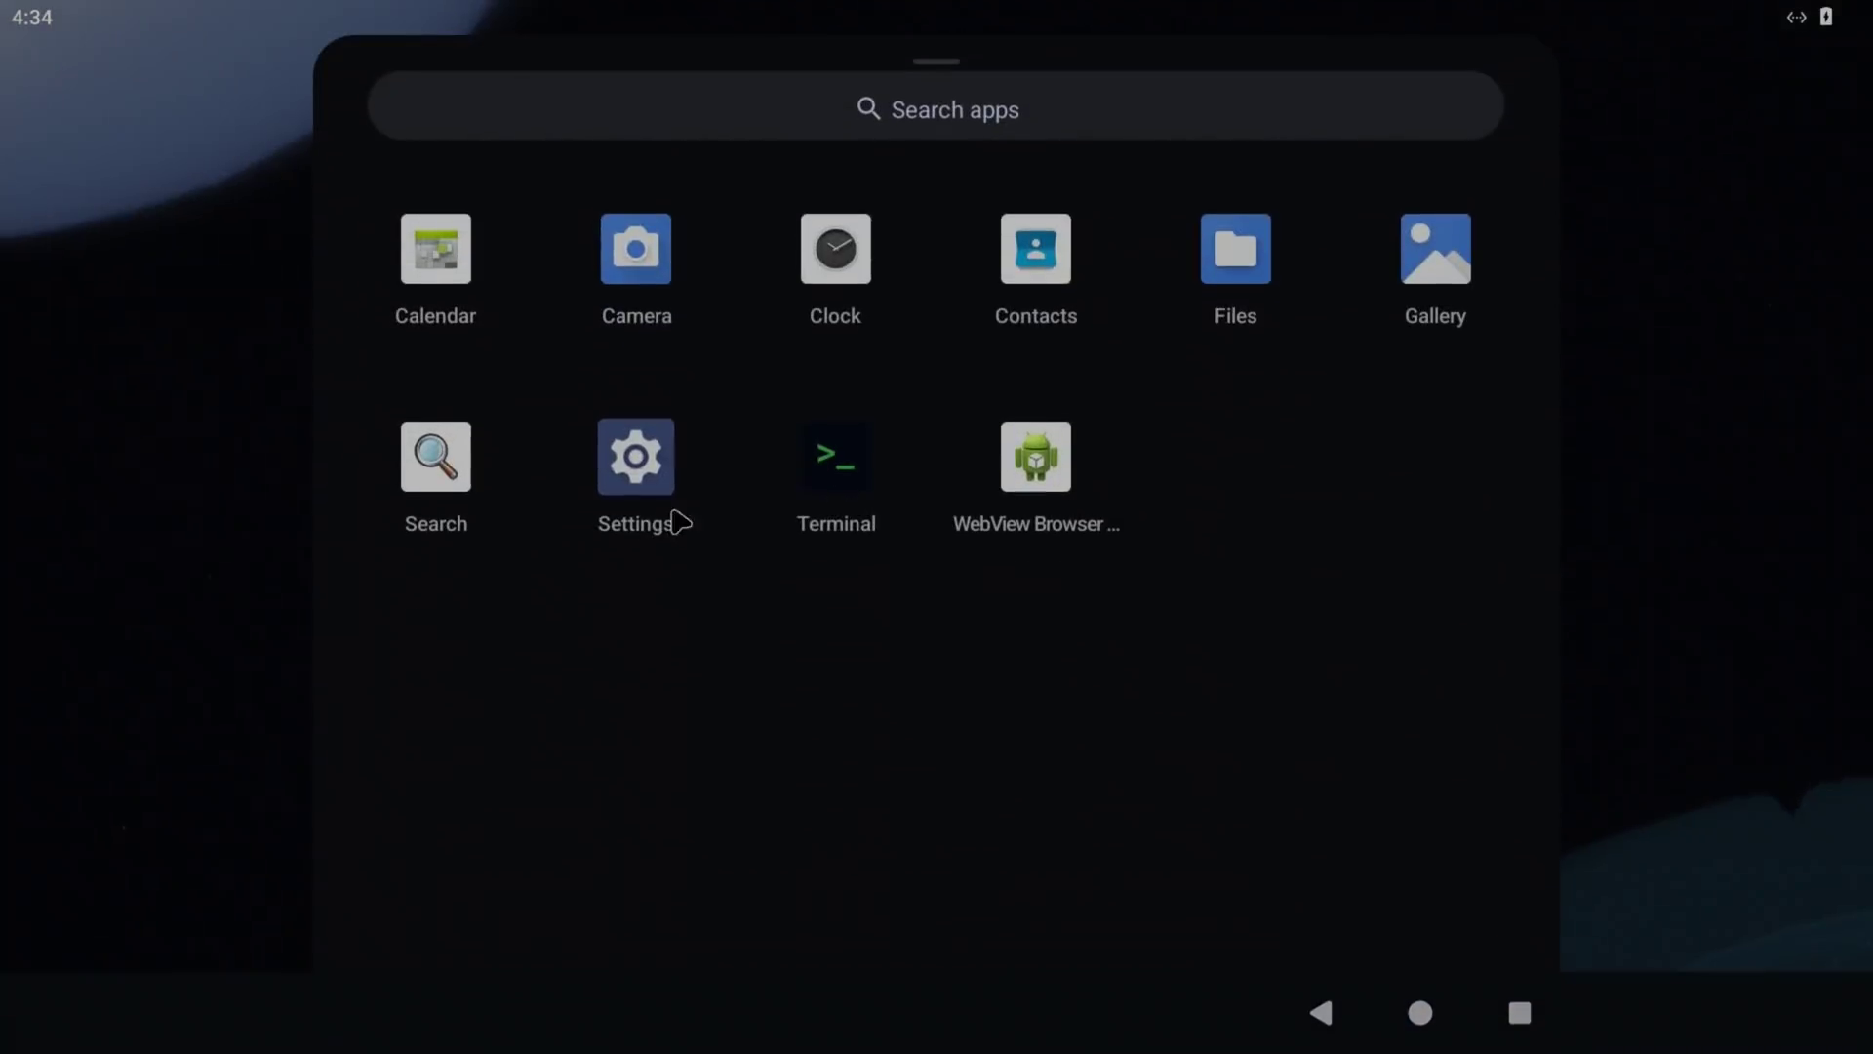
{"action": "left_click", "coordinate": [836, 469]}
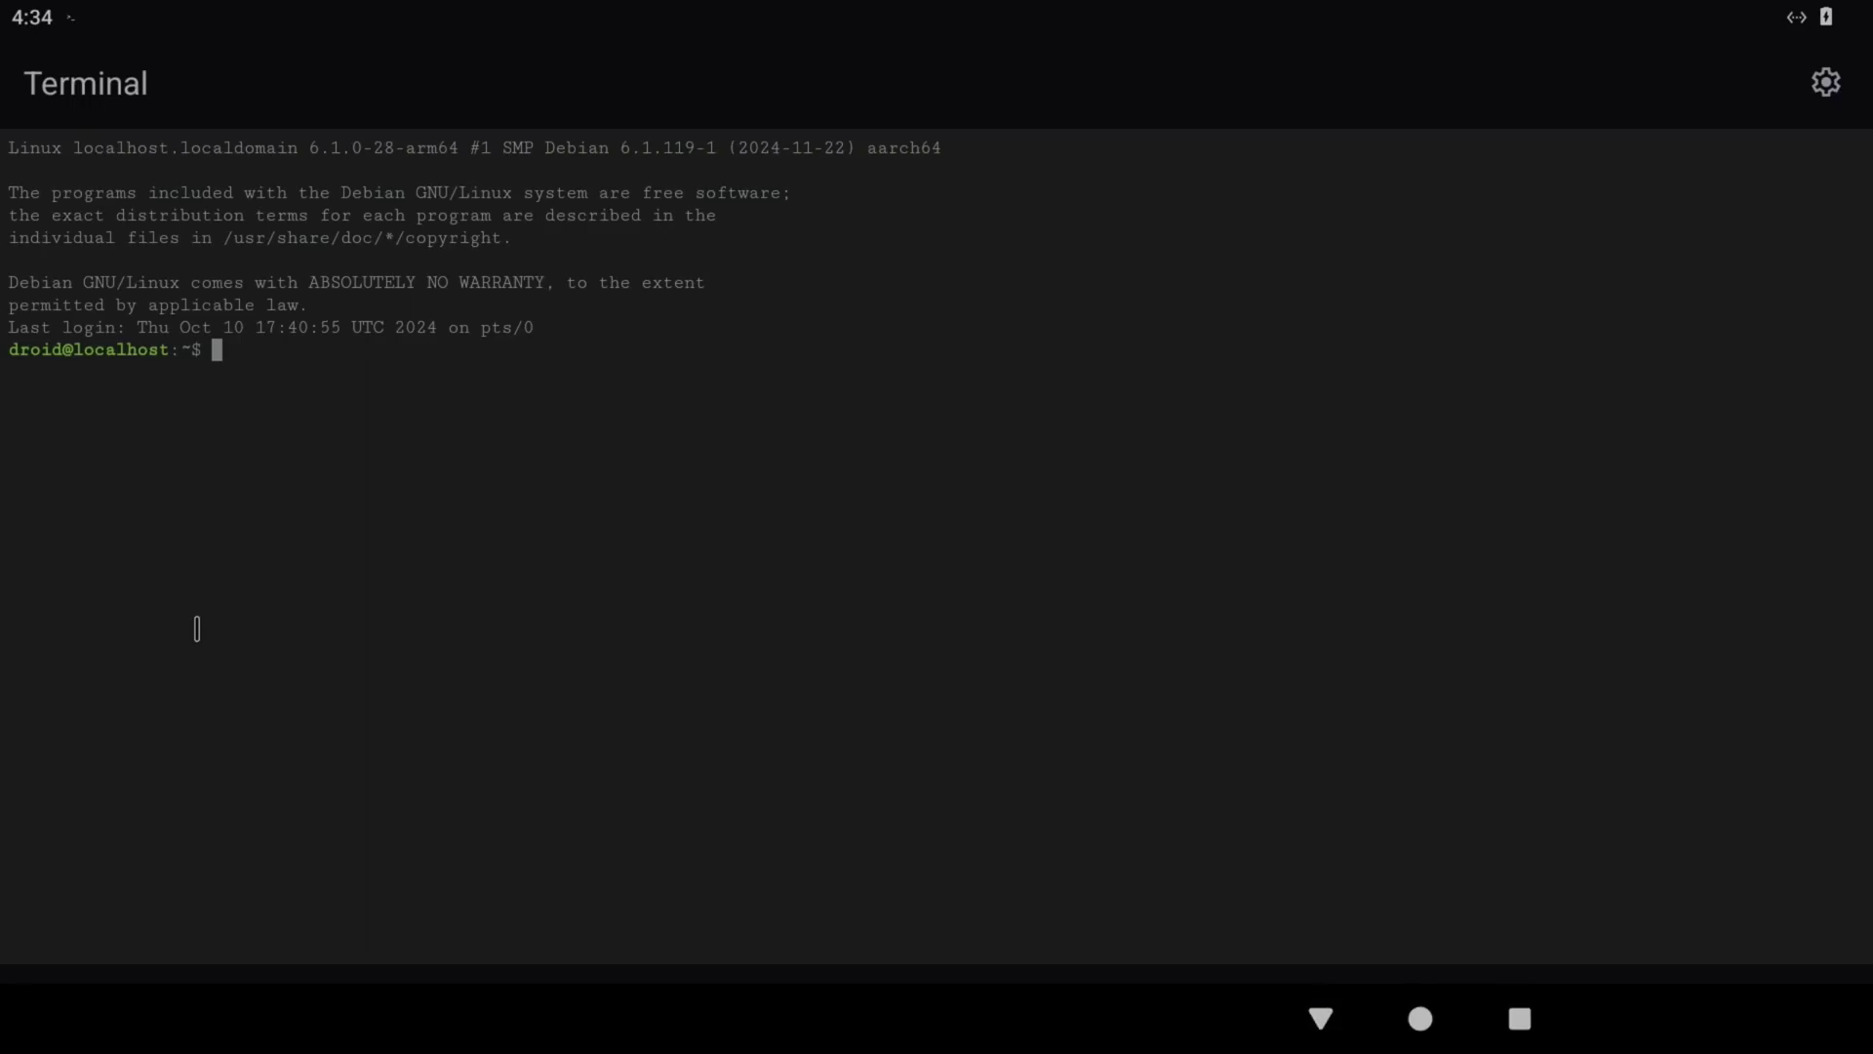
{"action": "type", "text": "startx"}
{"action": "key", "text": "Return"}
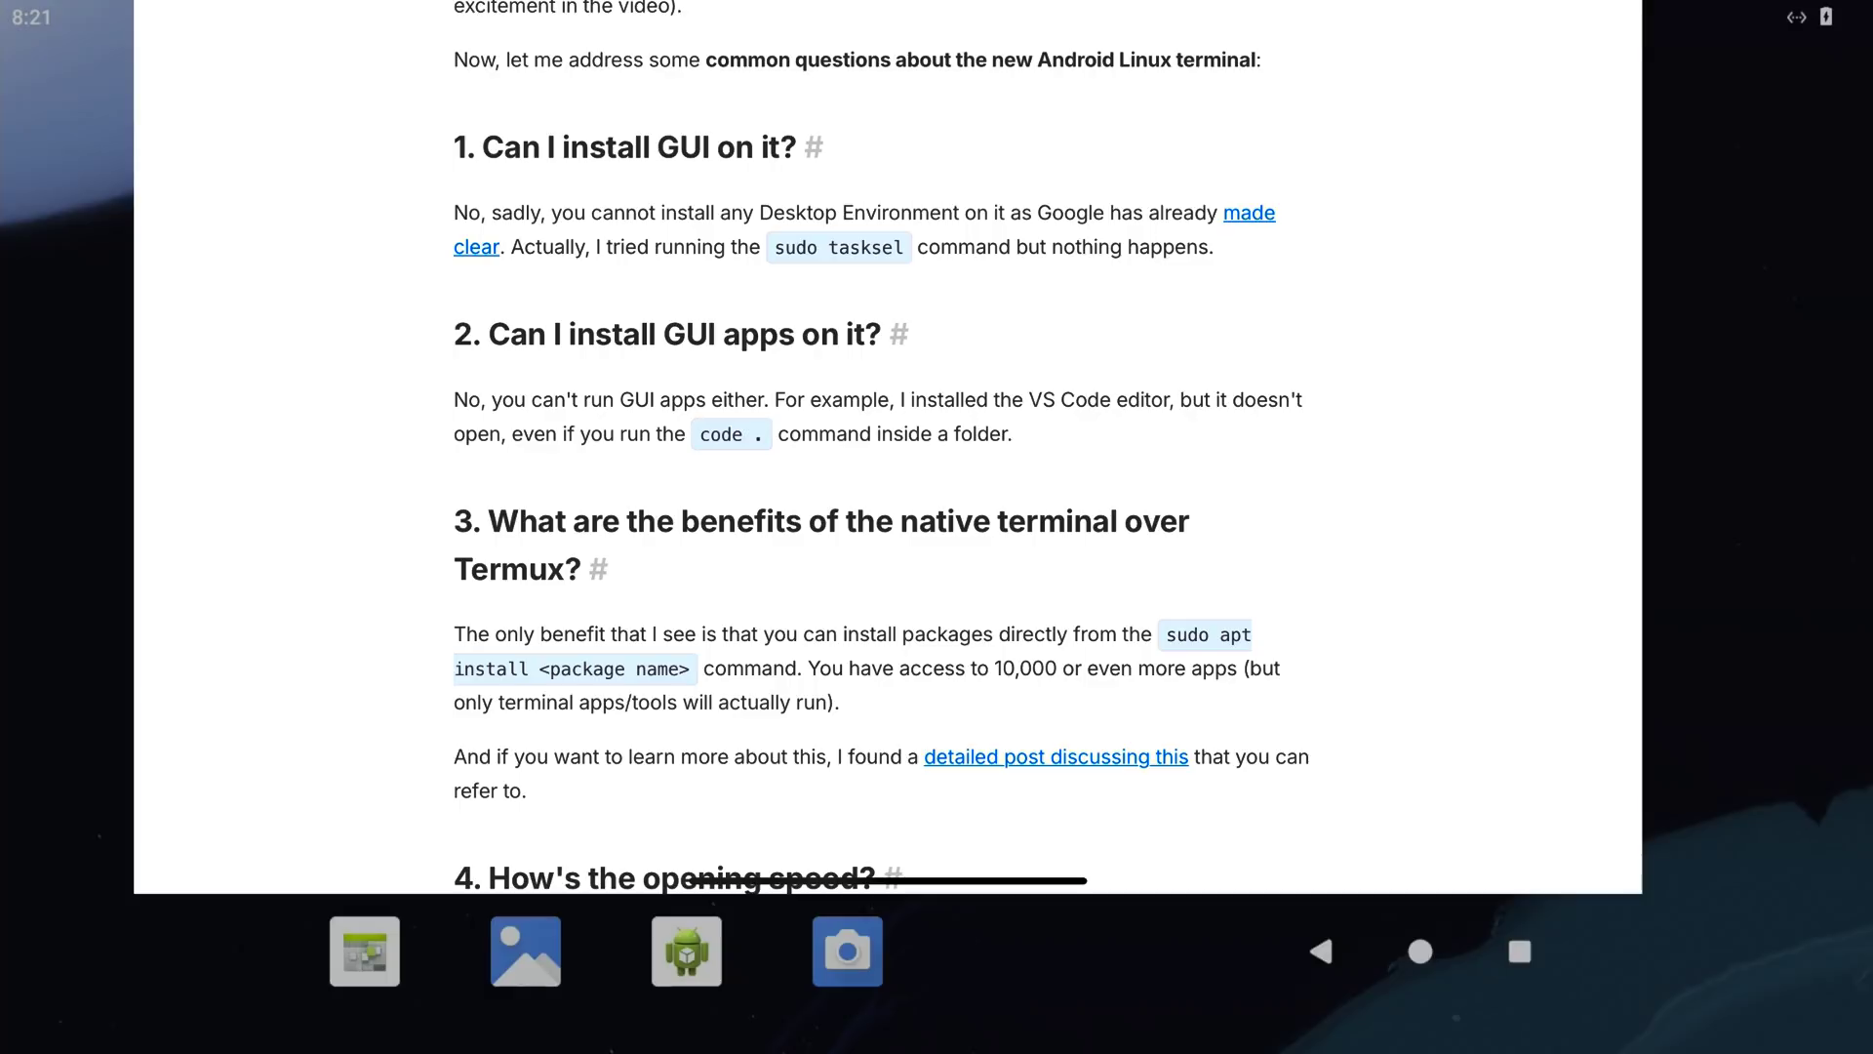
Step: Close the article saying desktop environments can't be installed in the Android Linux terminal
{"action": "key", "text": "super"}
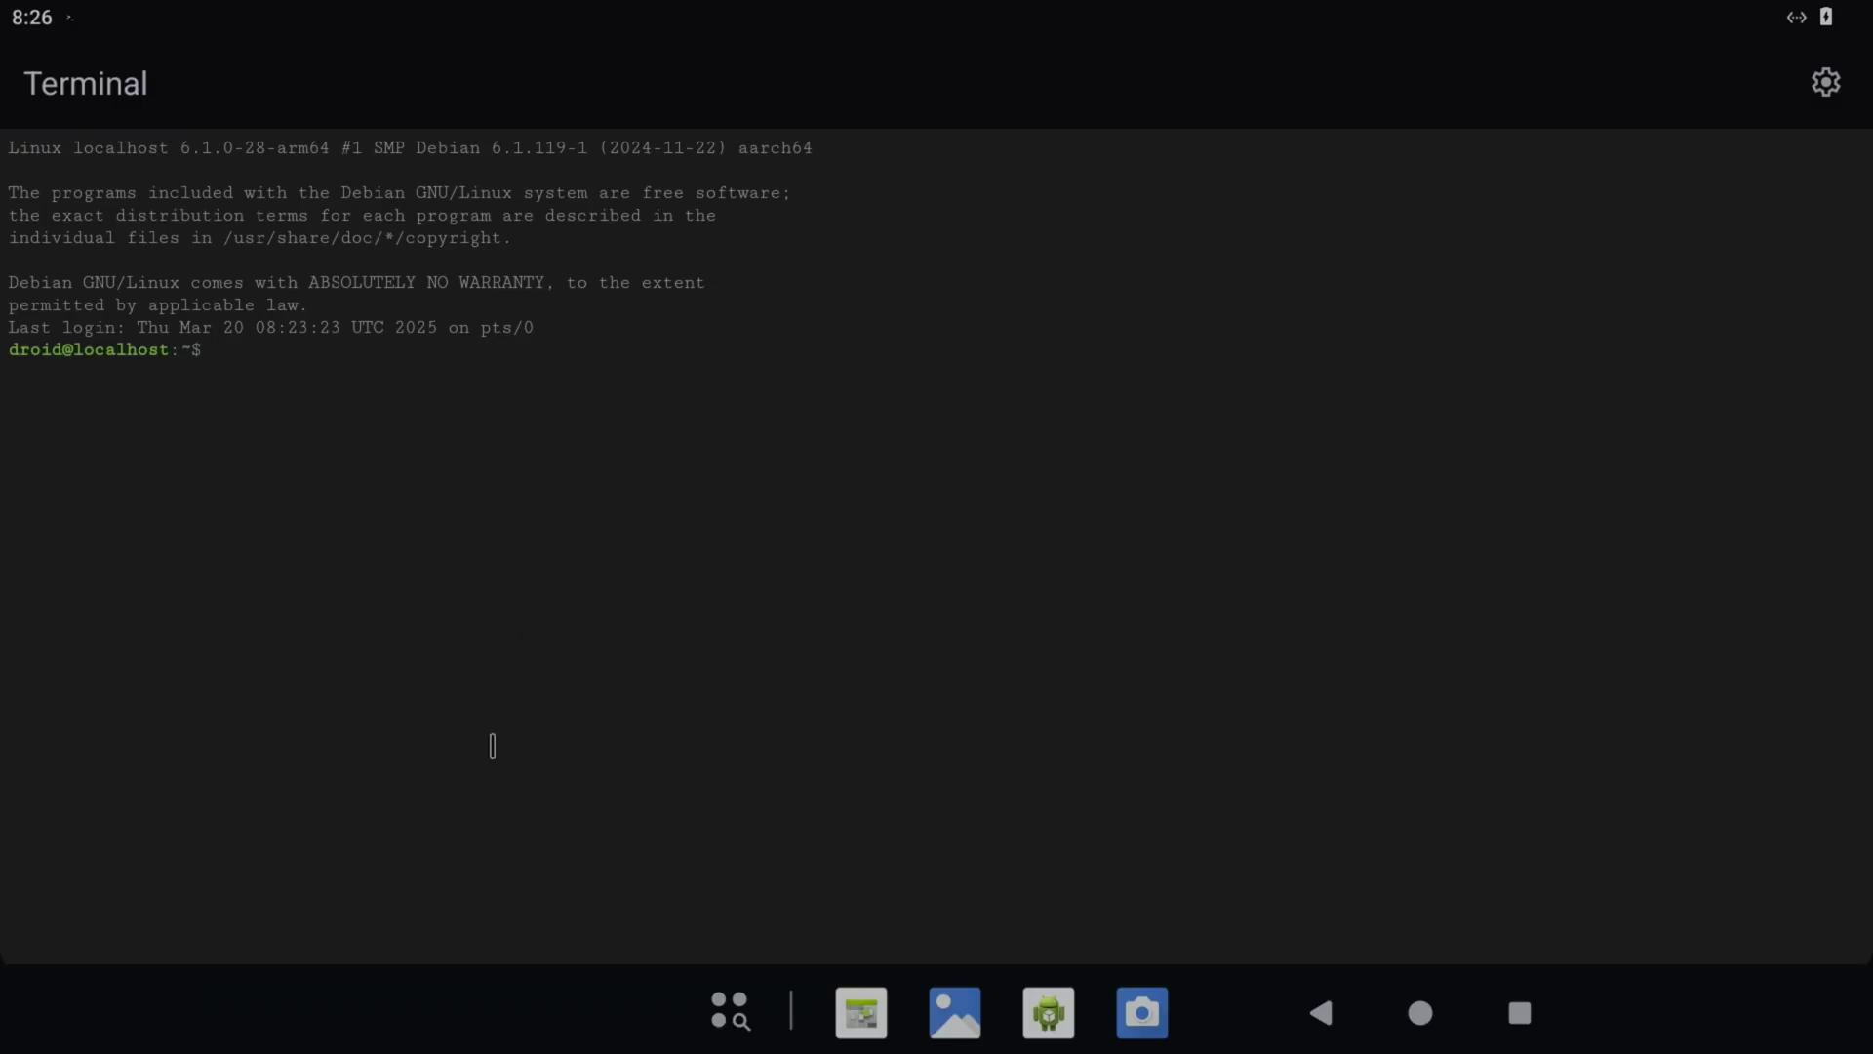
Step: Find the iPad-as-HDMI-monitor YouTube short and copy its share link
{"action": "left_click", "coordinate": [1049, 1013]}
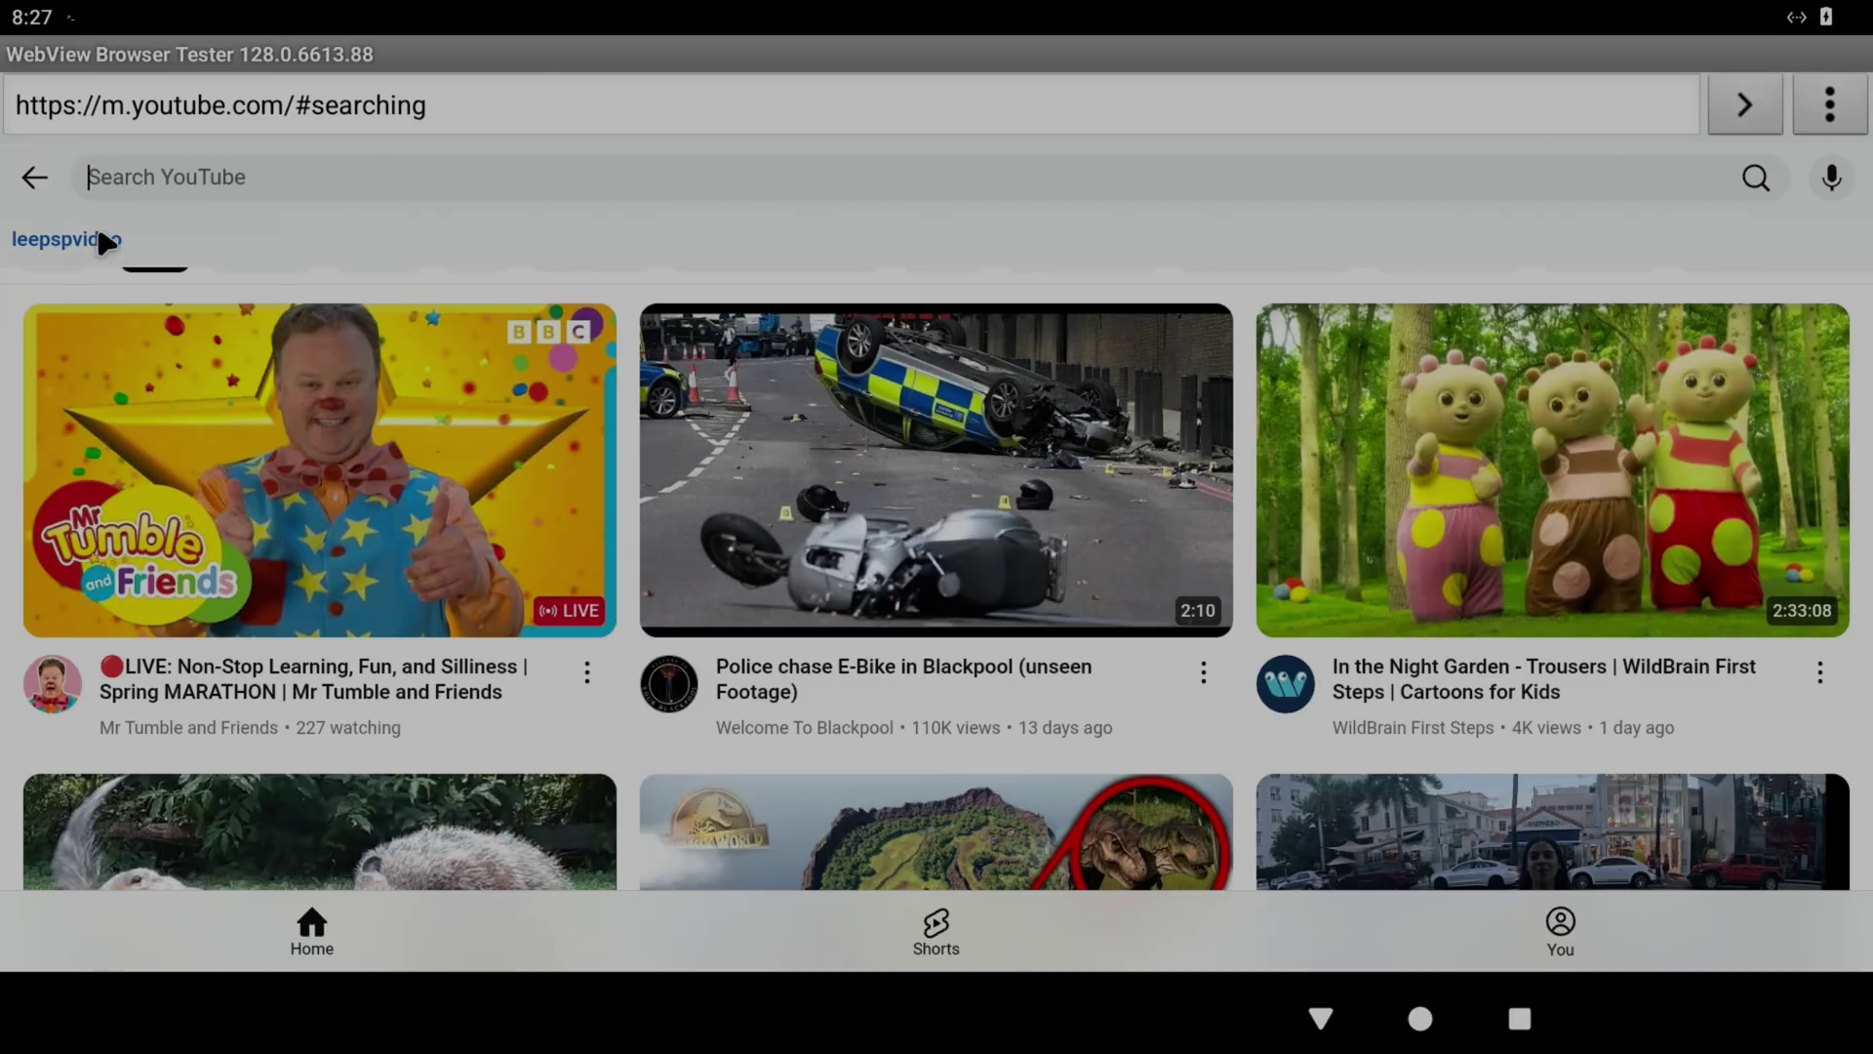
{"action": "left_click", "coordinate": [104, 240]}
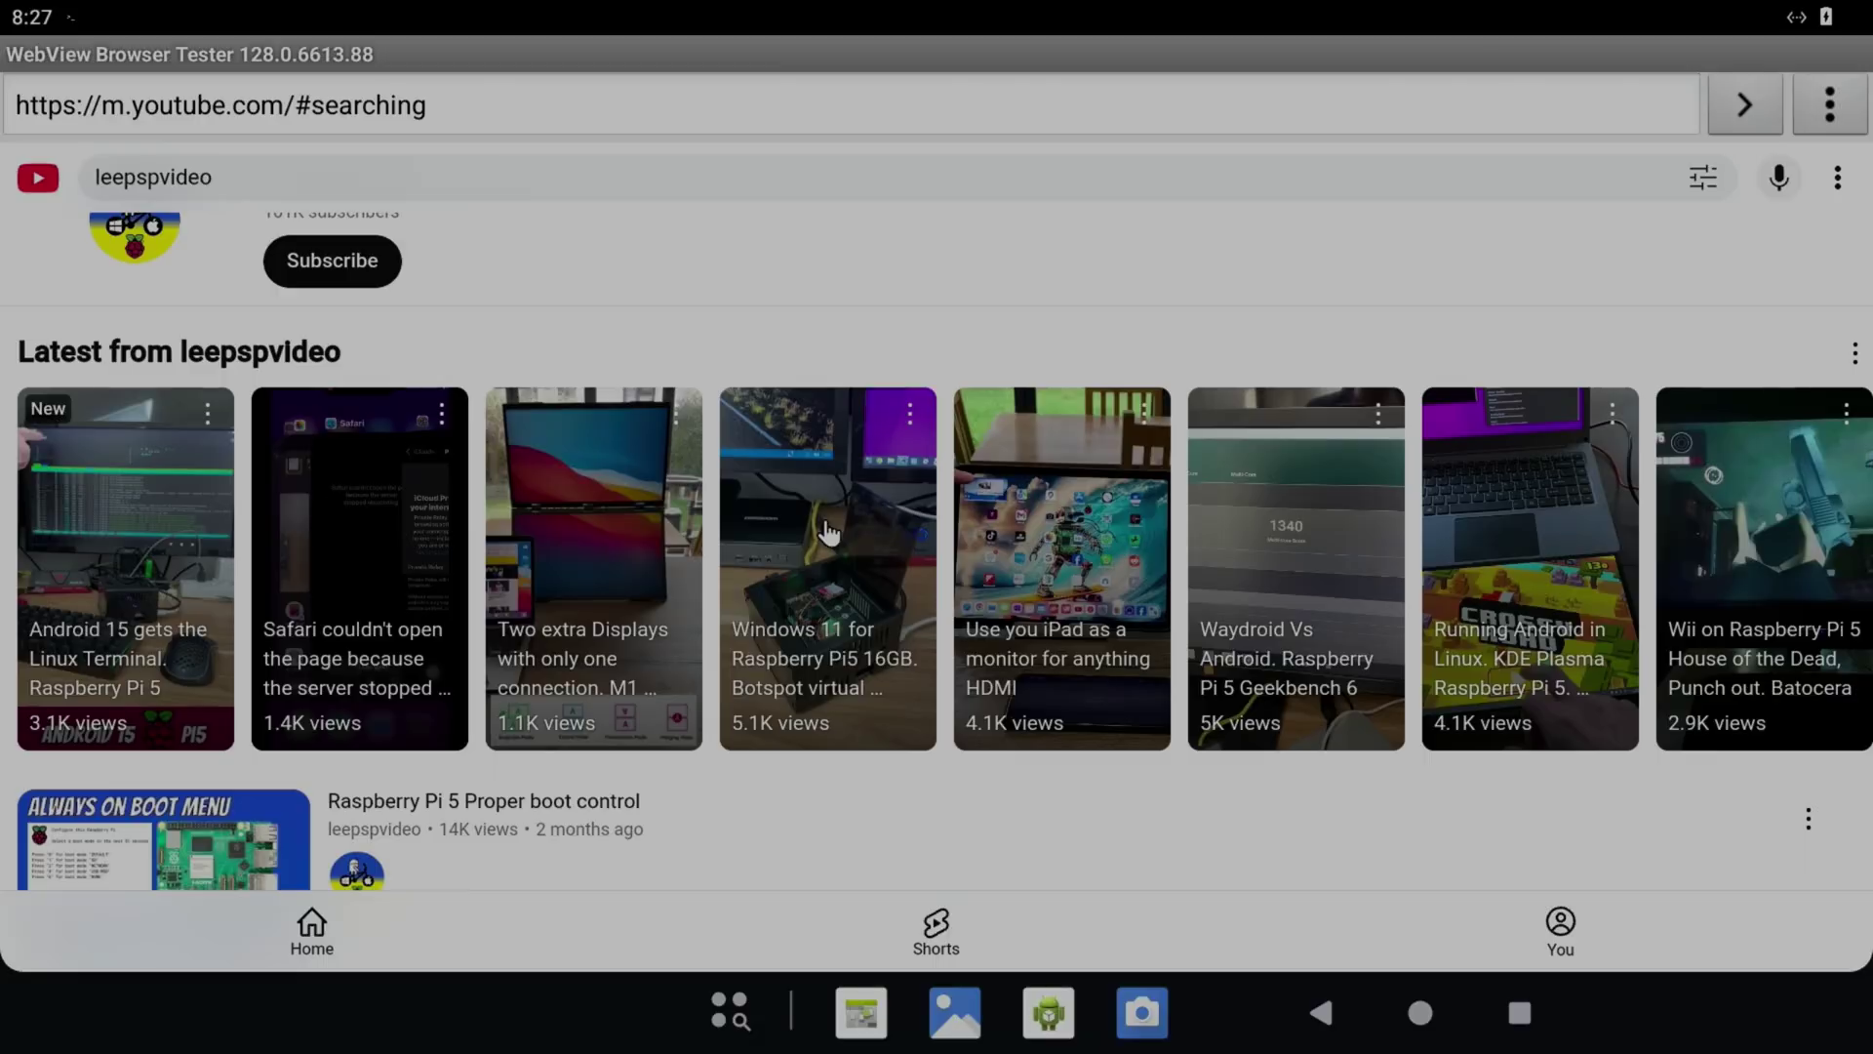
{"action": "left_click", "coordinate": [1026, 541]}
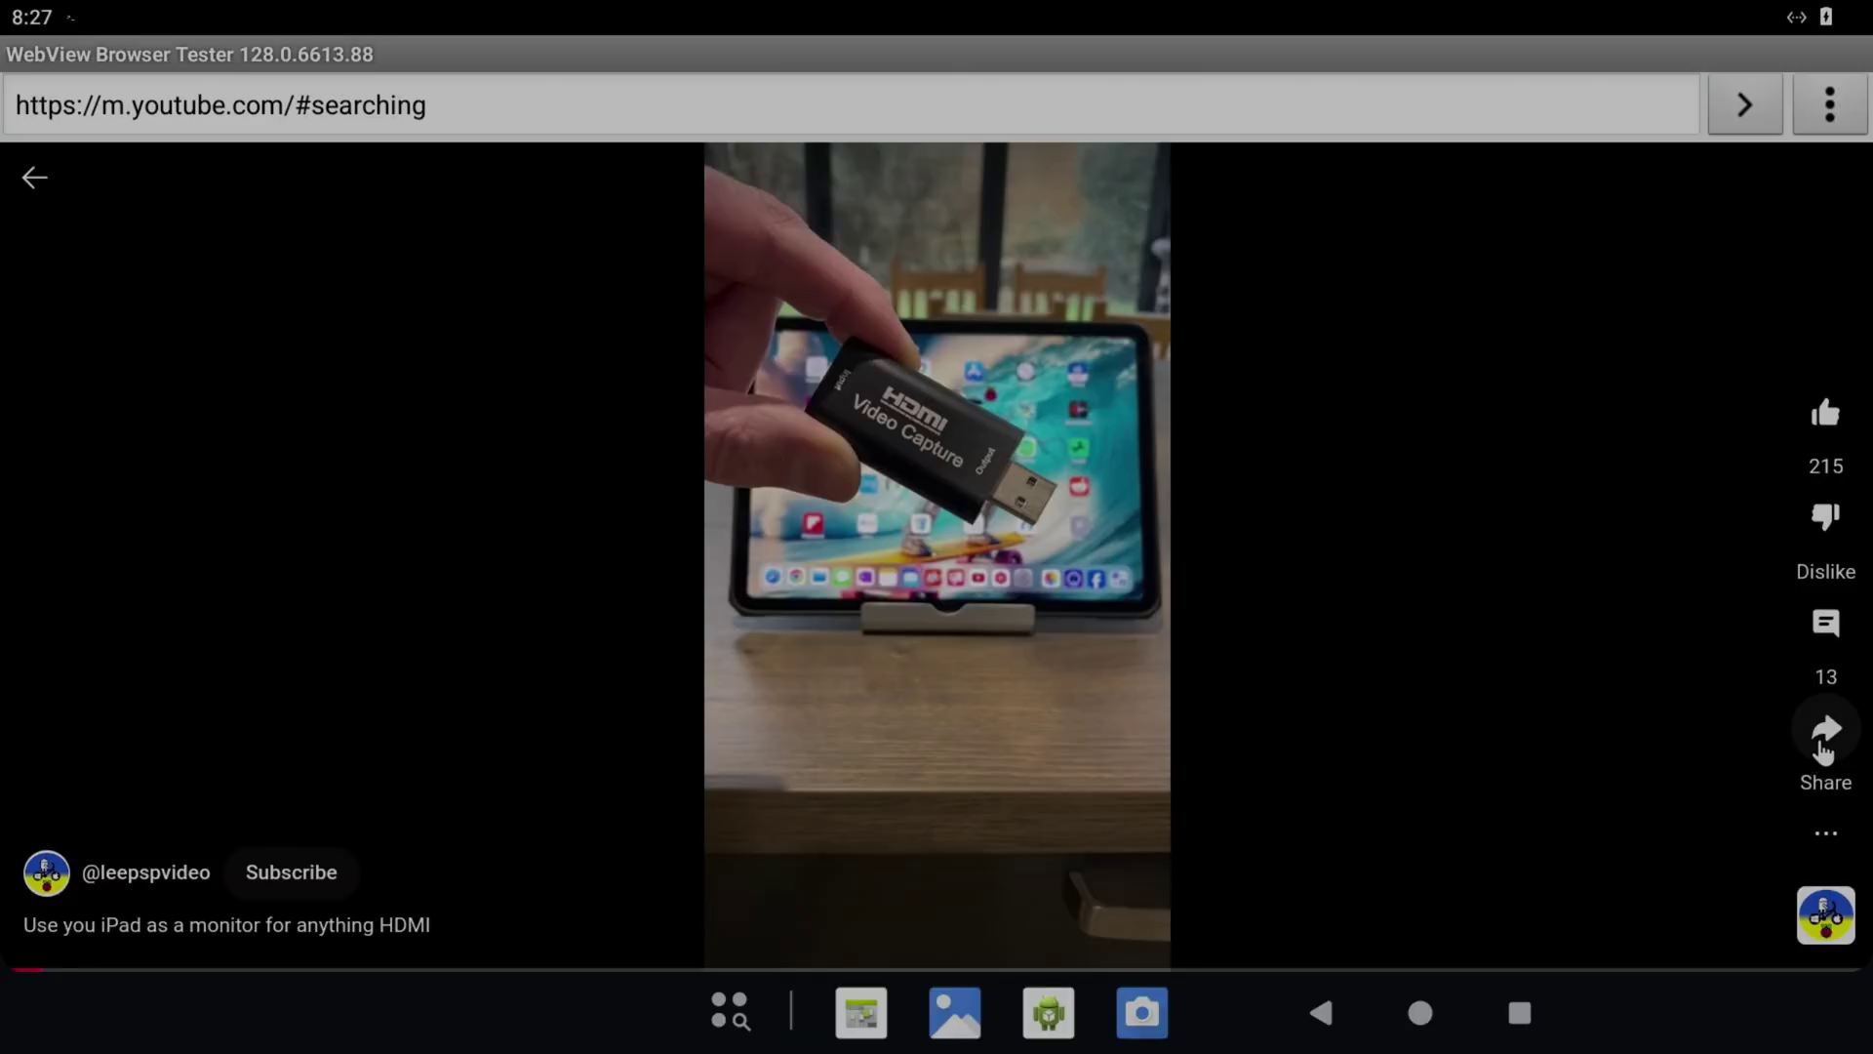
{"action": "left_click", "coordinate": [1823, 750]}
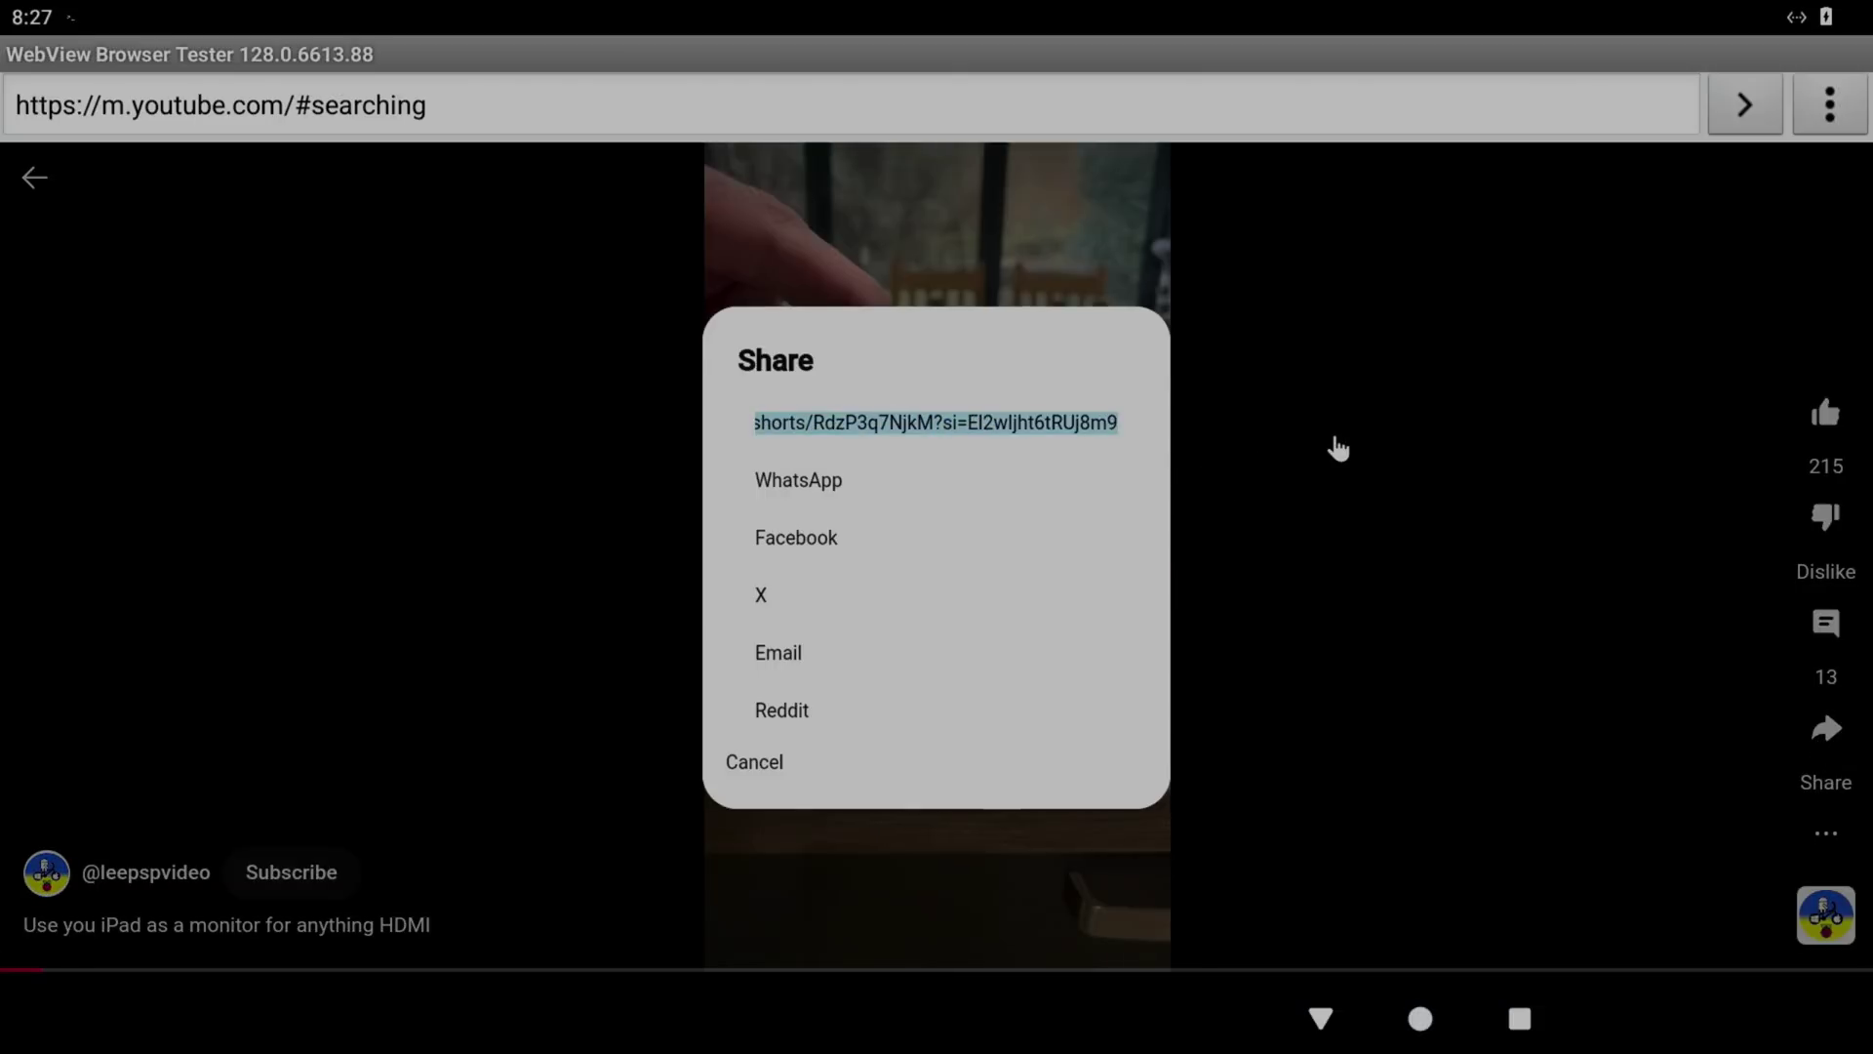
{"action": "right_click", "coordinate": [1105, 426]}
{"action": "left_click", "coordinate": [1202, 470]}
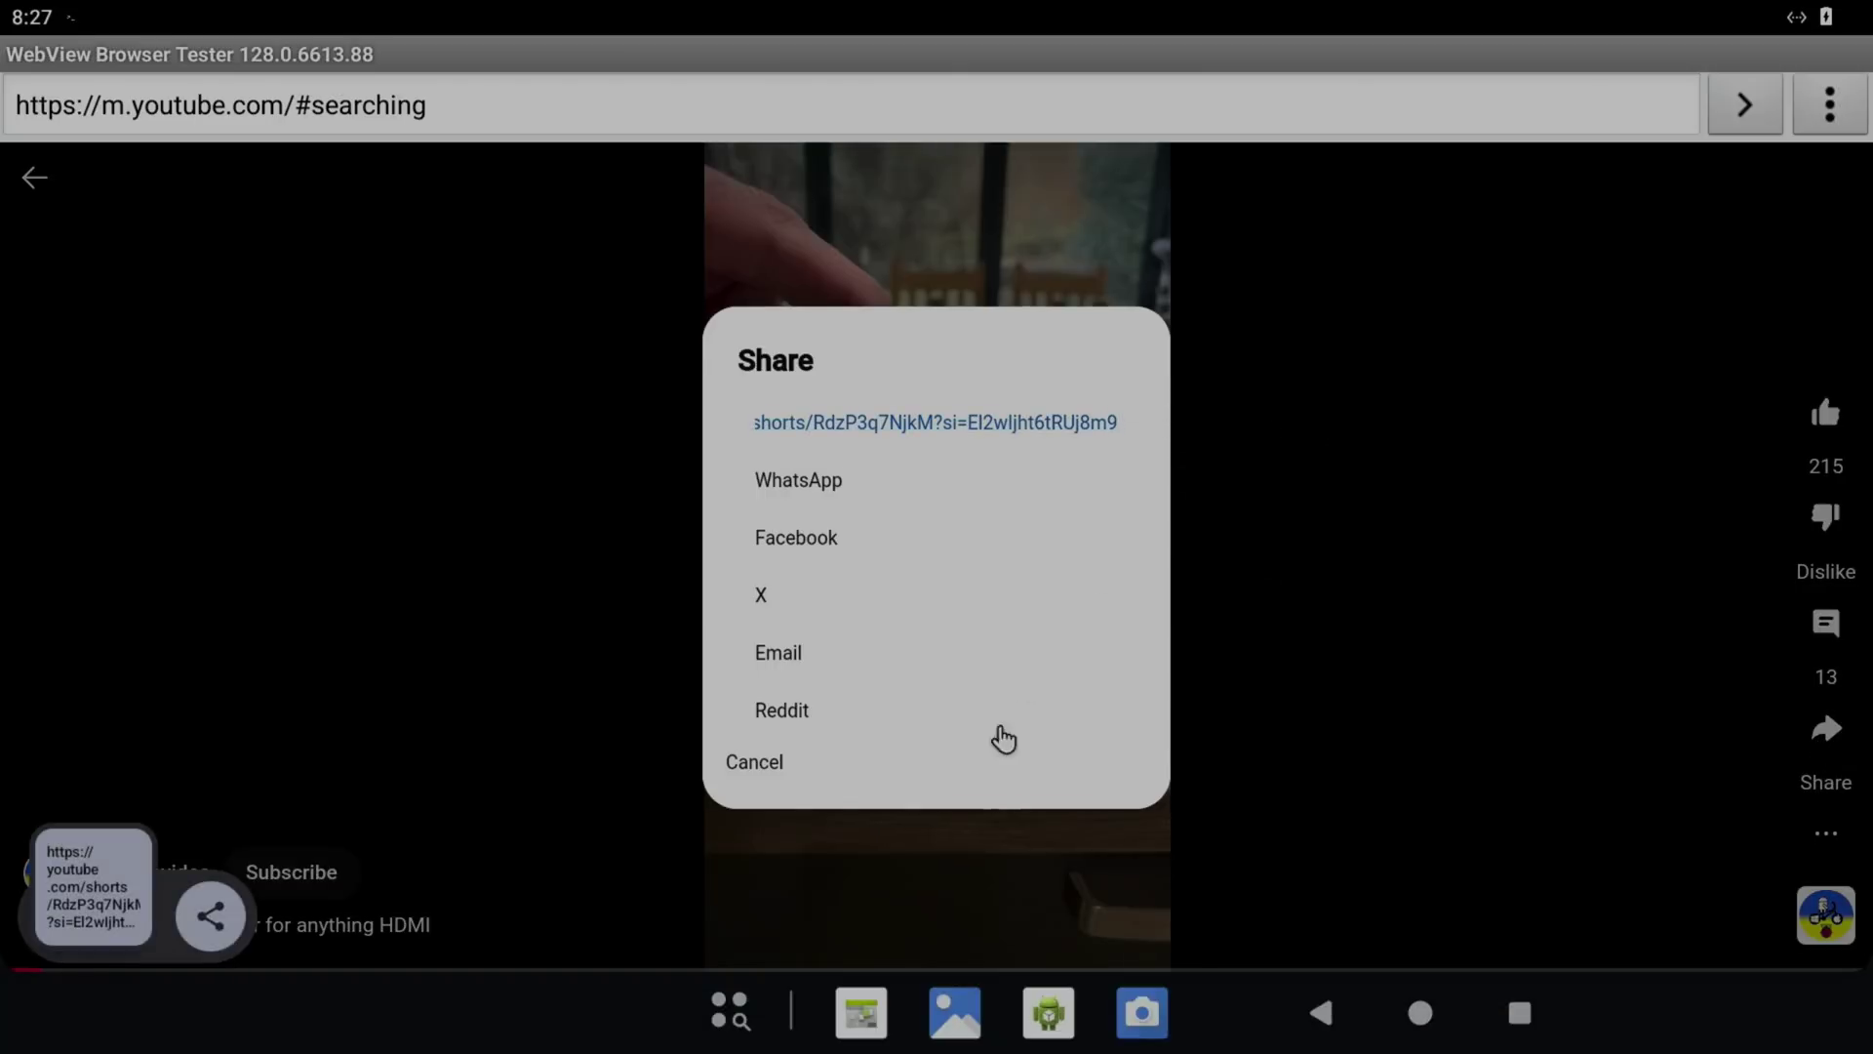
{"action": "left_click", "coordinate": [1519, 1012]}
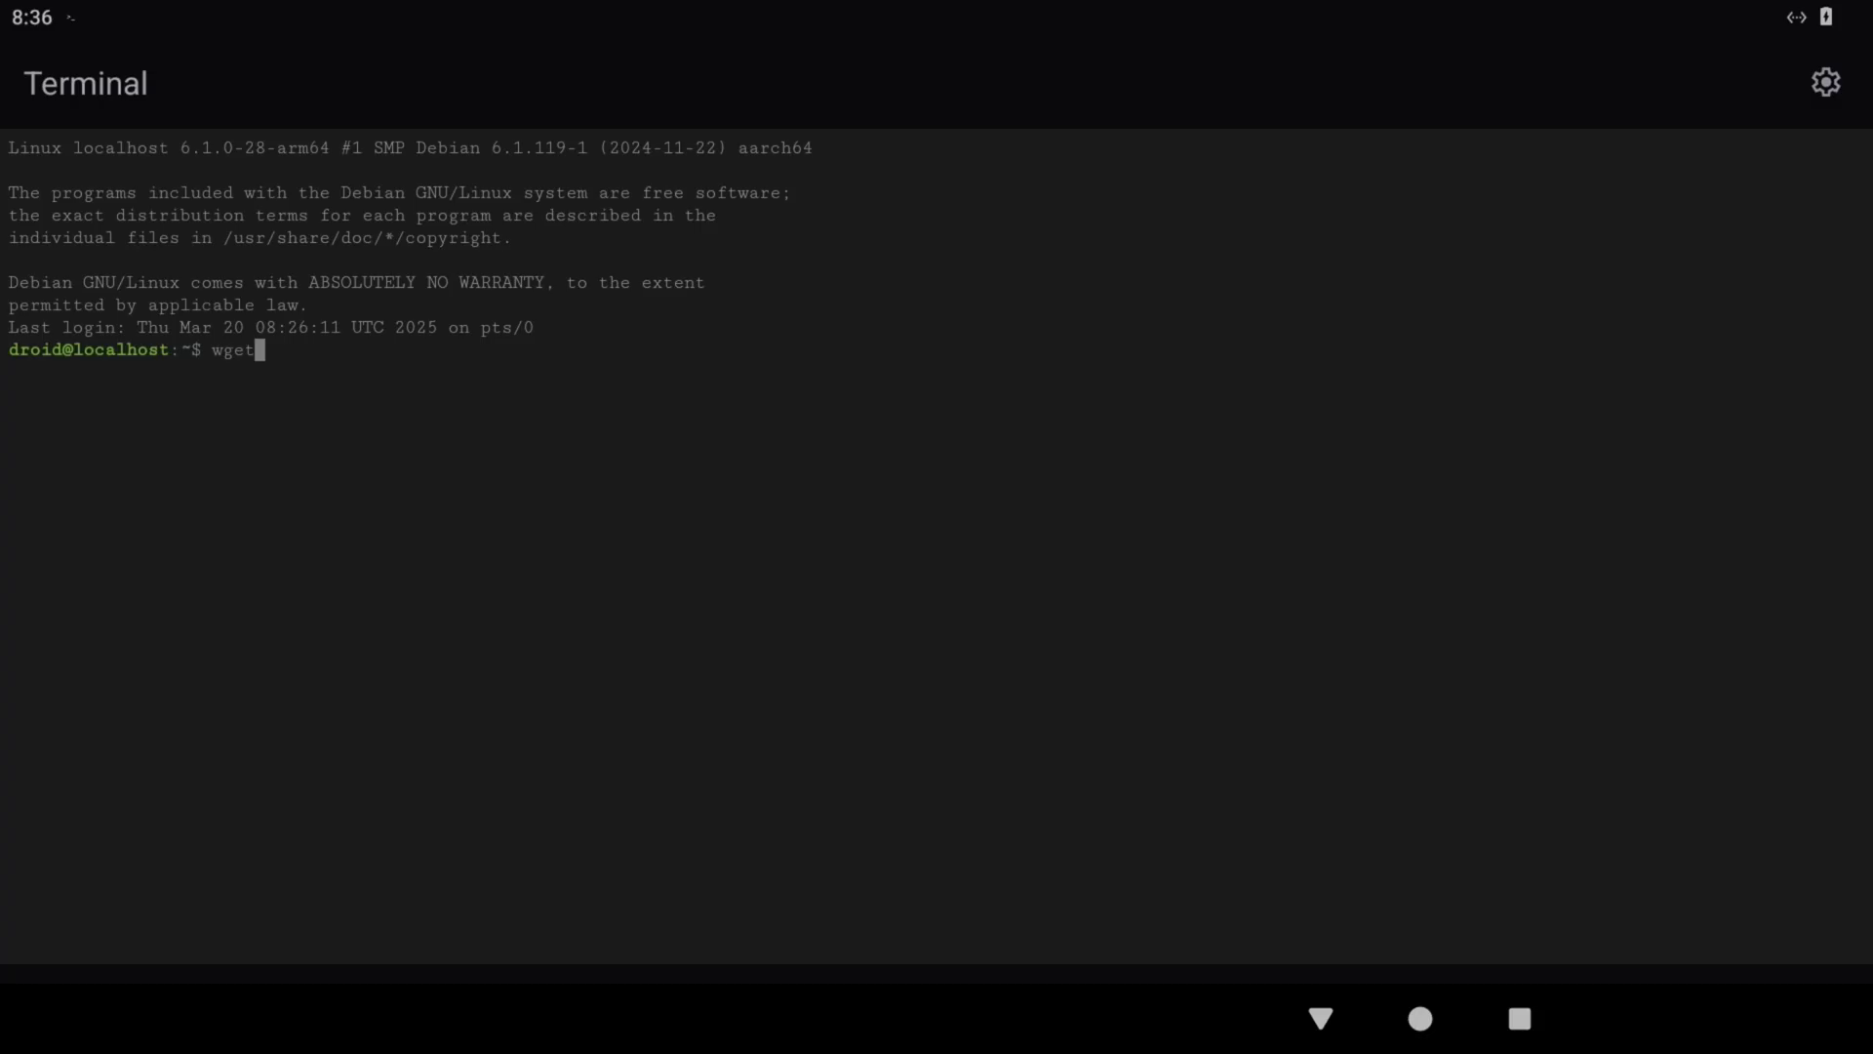
Step: Download the pasted short link with wget -c, then return to the home screen
{"action": "type", "text": "-c"}
{"action": "right_click", "coordinate": [363, 402]}
{"action": "left_click", "coordinate": [363, 400]}
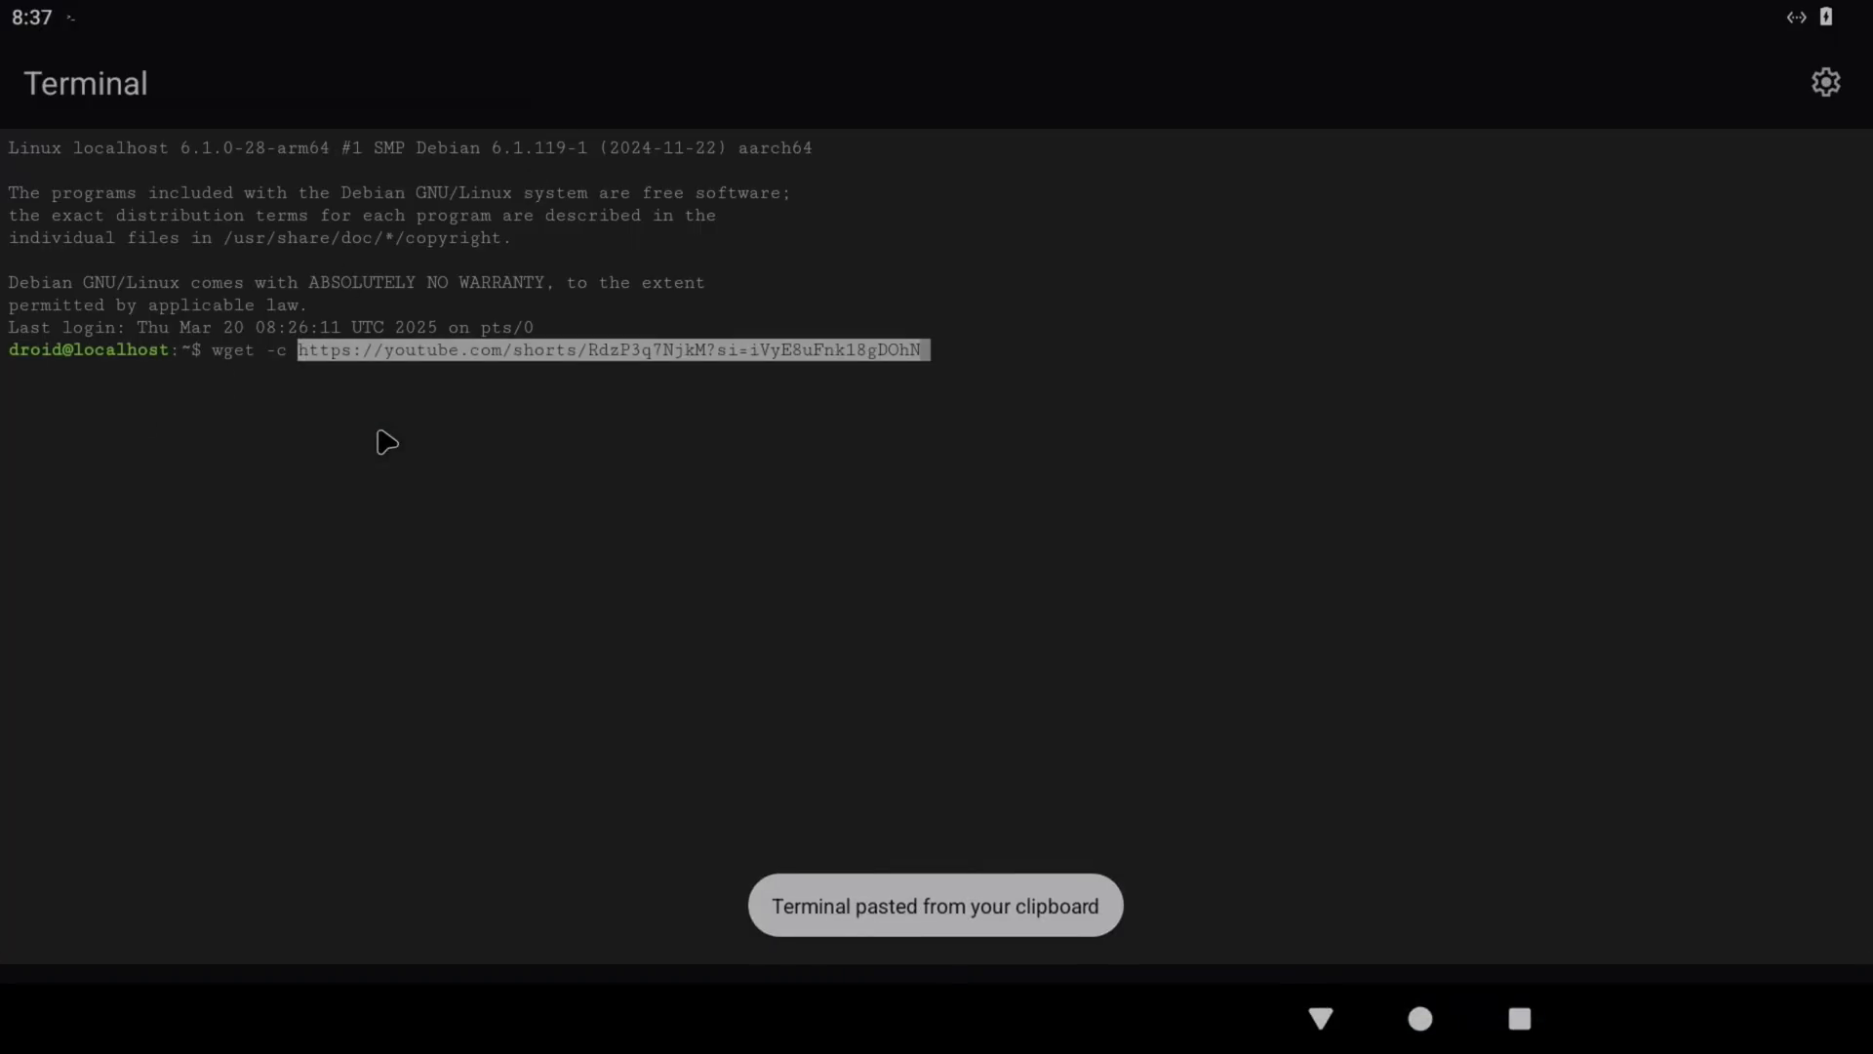
{"action": "key", "text": "Return"}
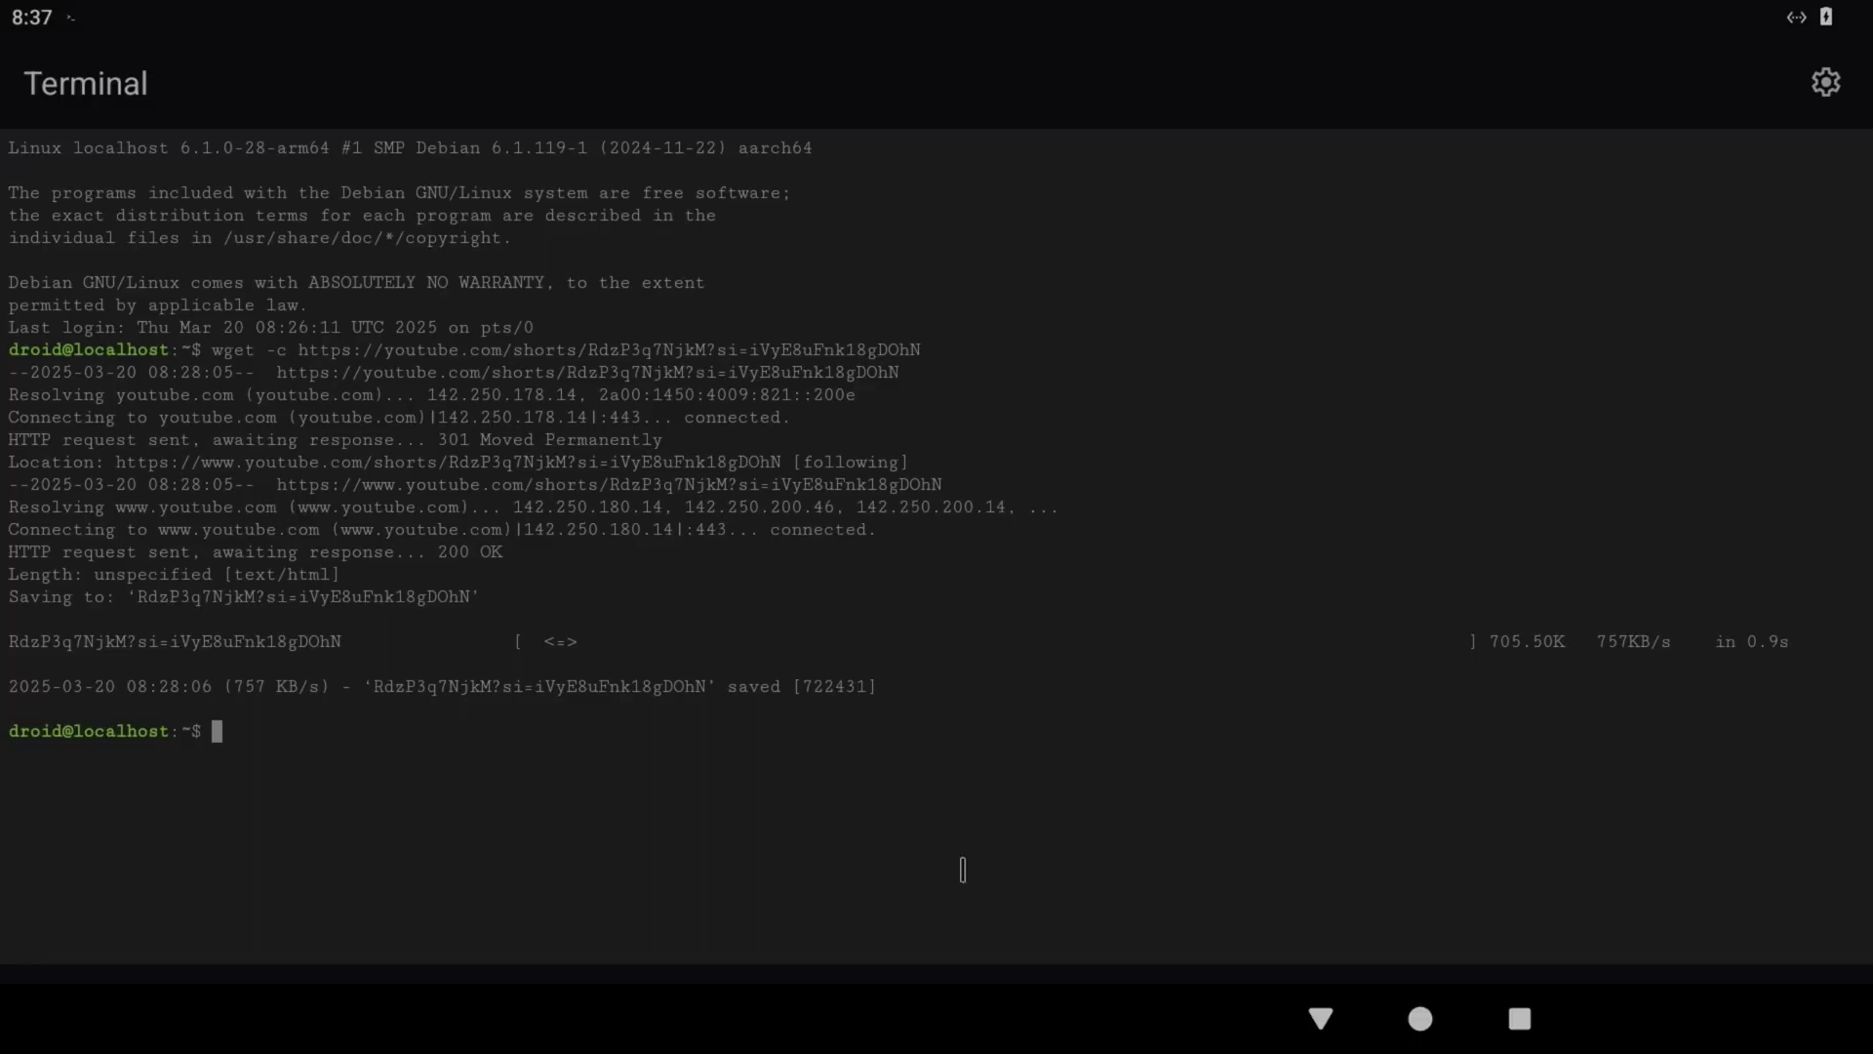
{"action": "left_click", "coordinate": [1420, 1018]}
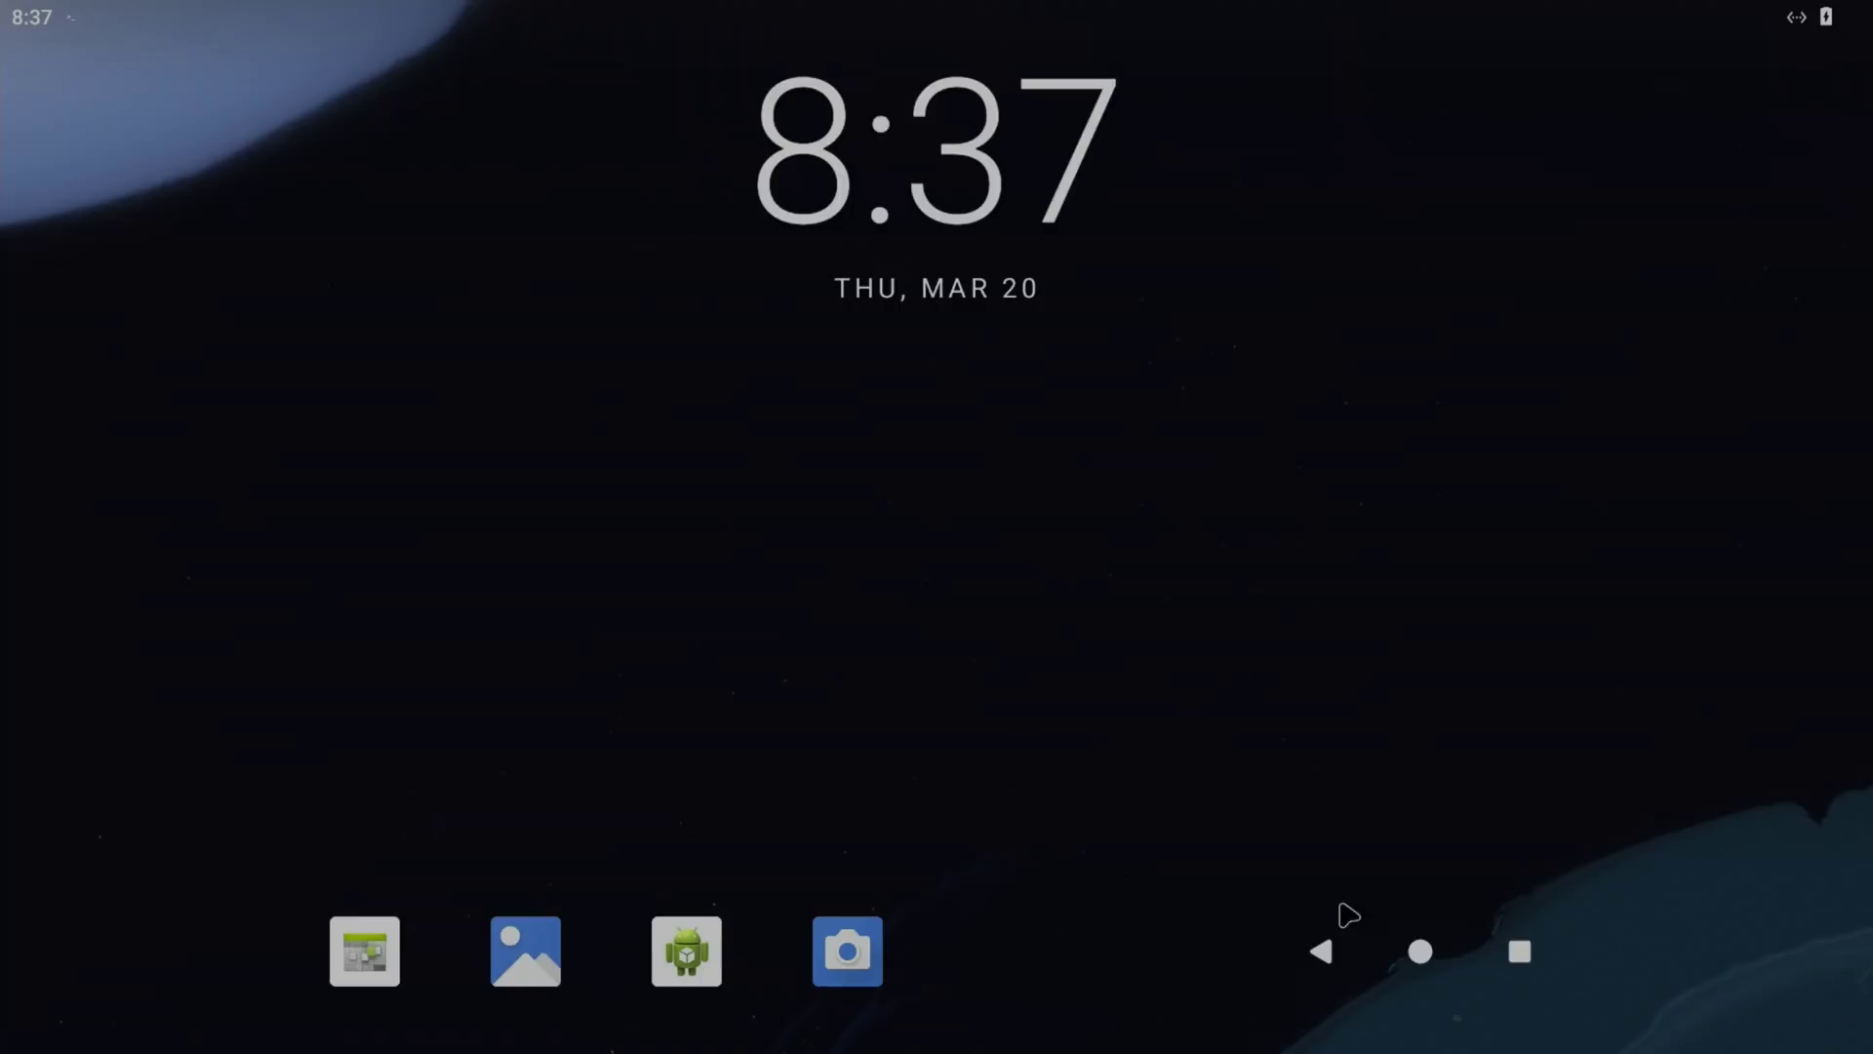
{"action": "left_click_drag", "start_coordinate": [987, 909], "coordinate": [953, 196]}
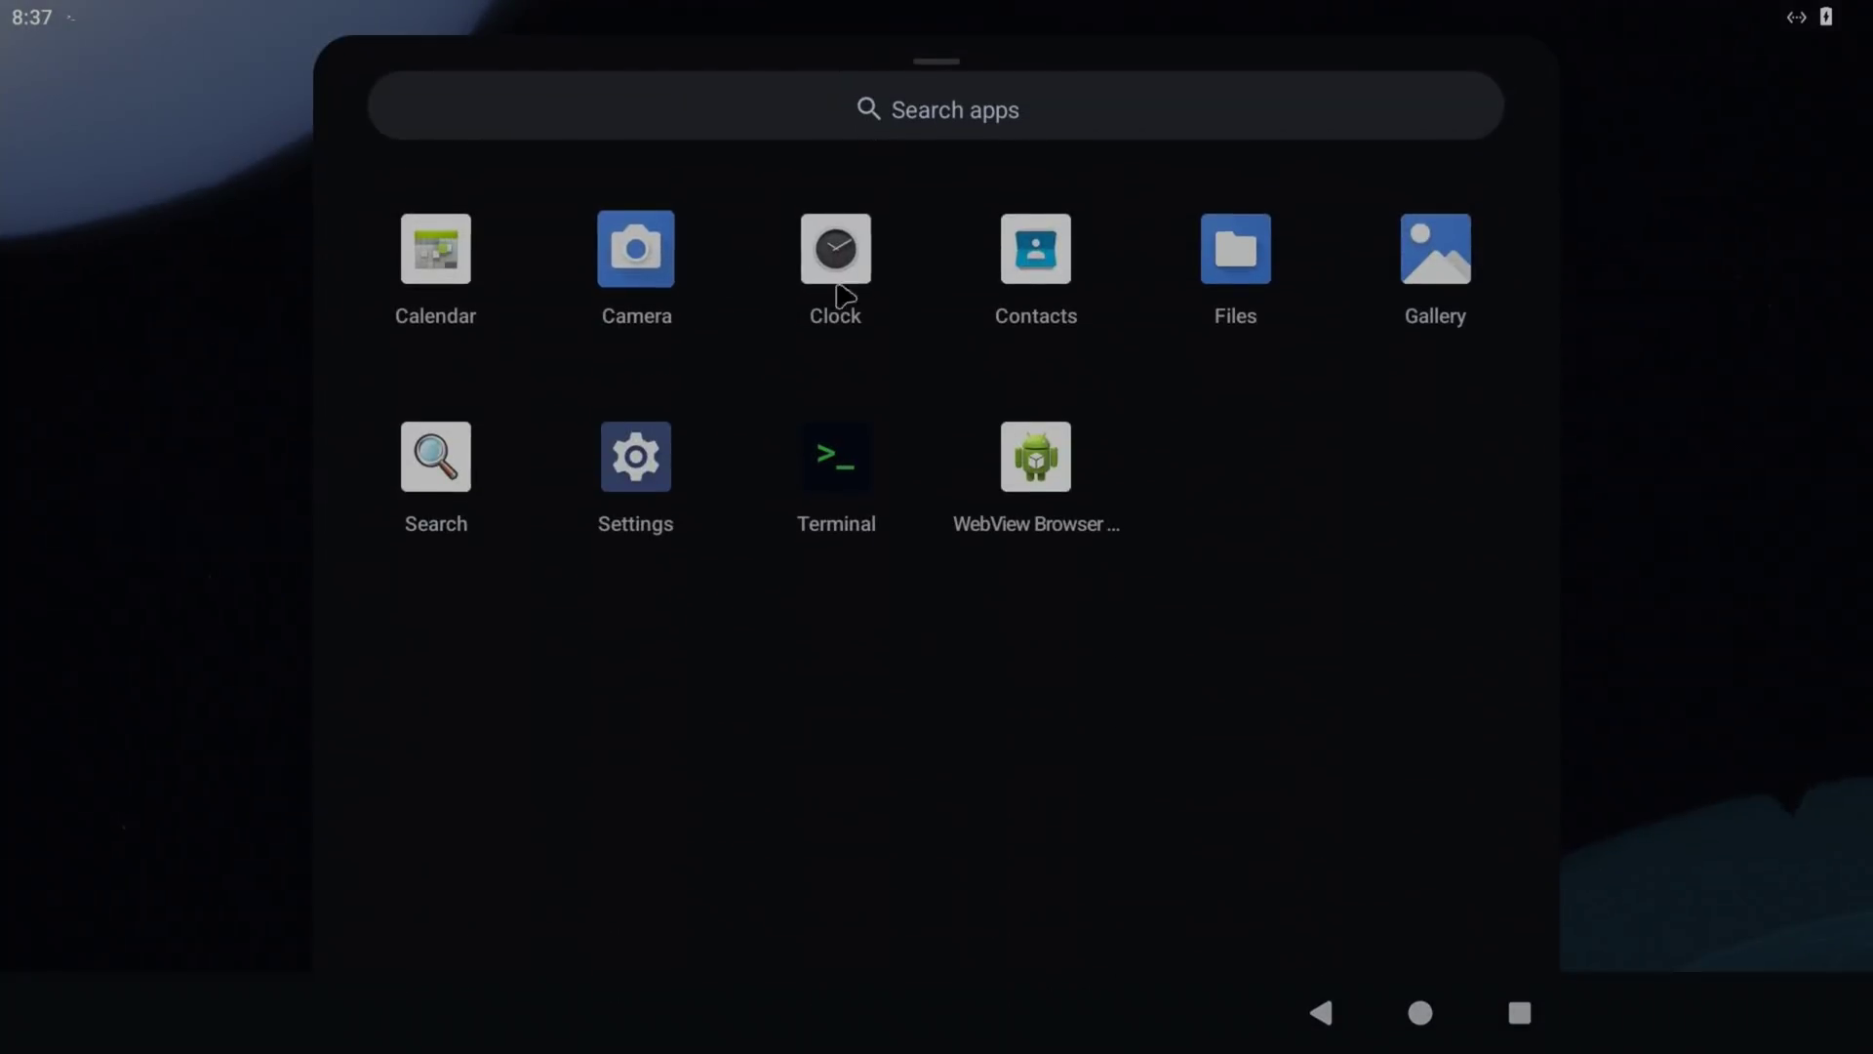
{"action": "left_click", "coordinate": [1262, 256]}
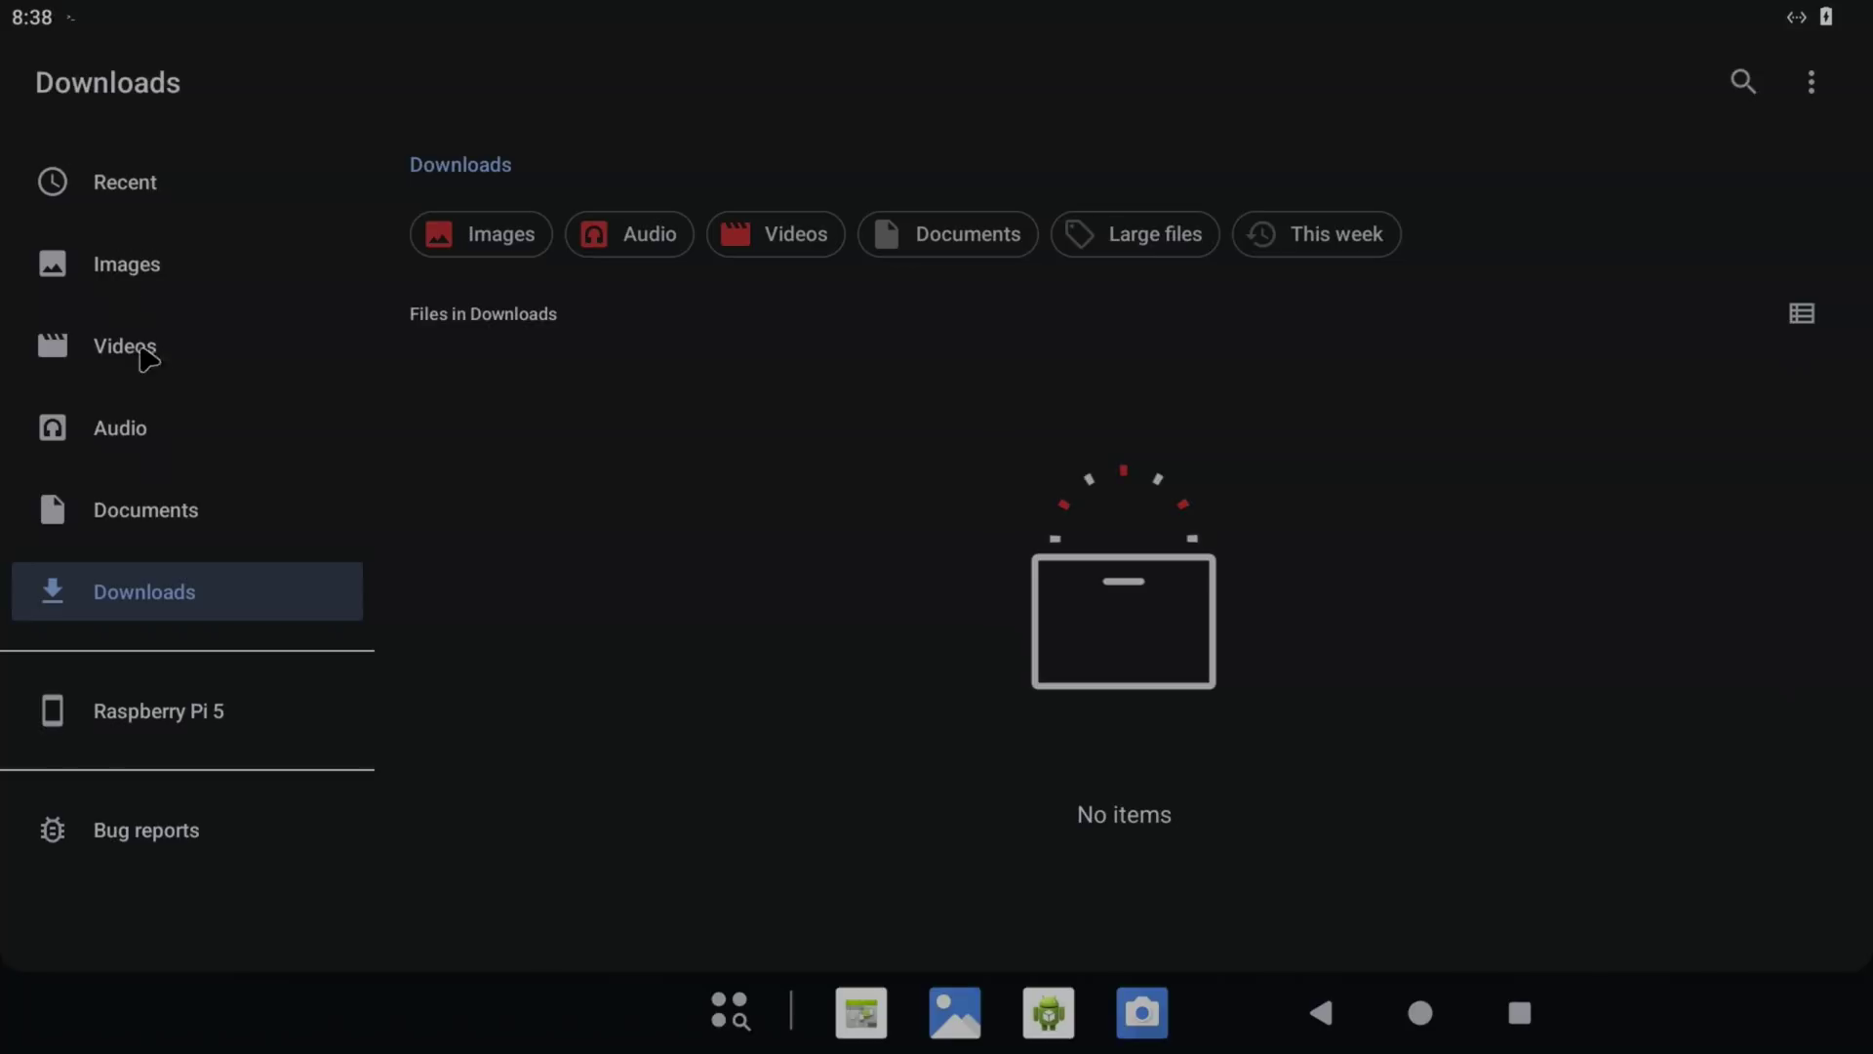
{"action": "left_click", "coordinate": [115, 713]}
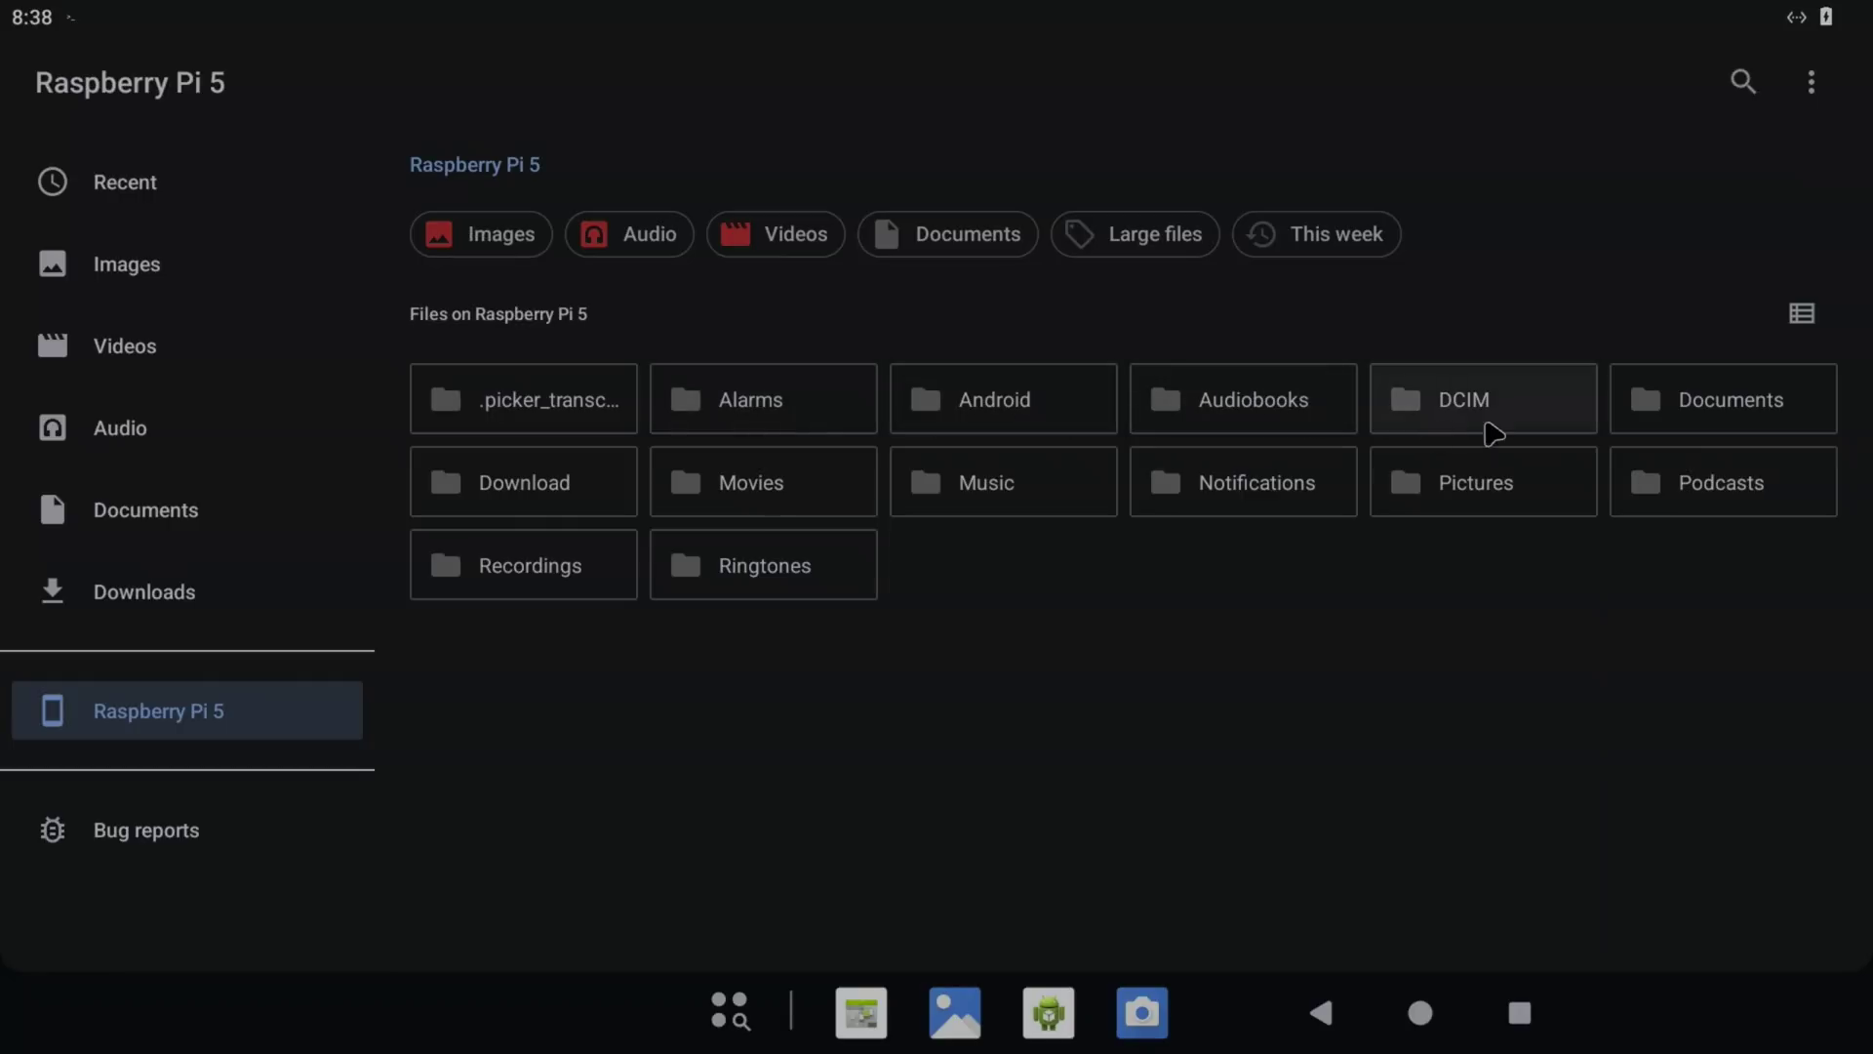
{"action": "left_click", "coordinate": [589, 487]}
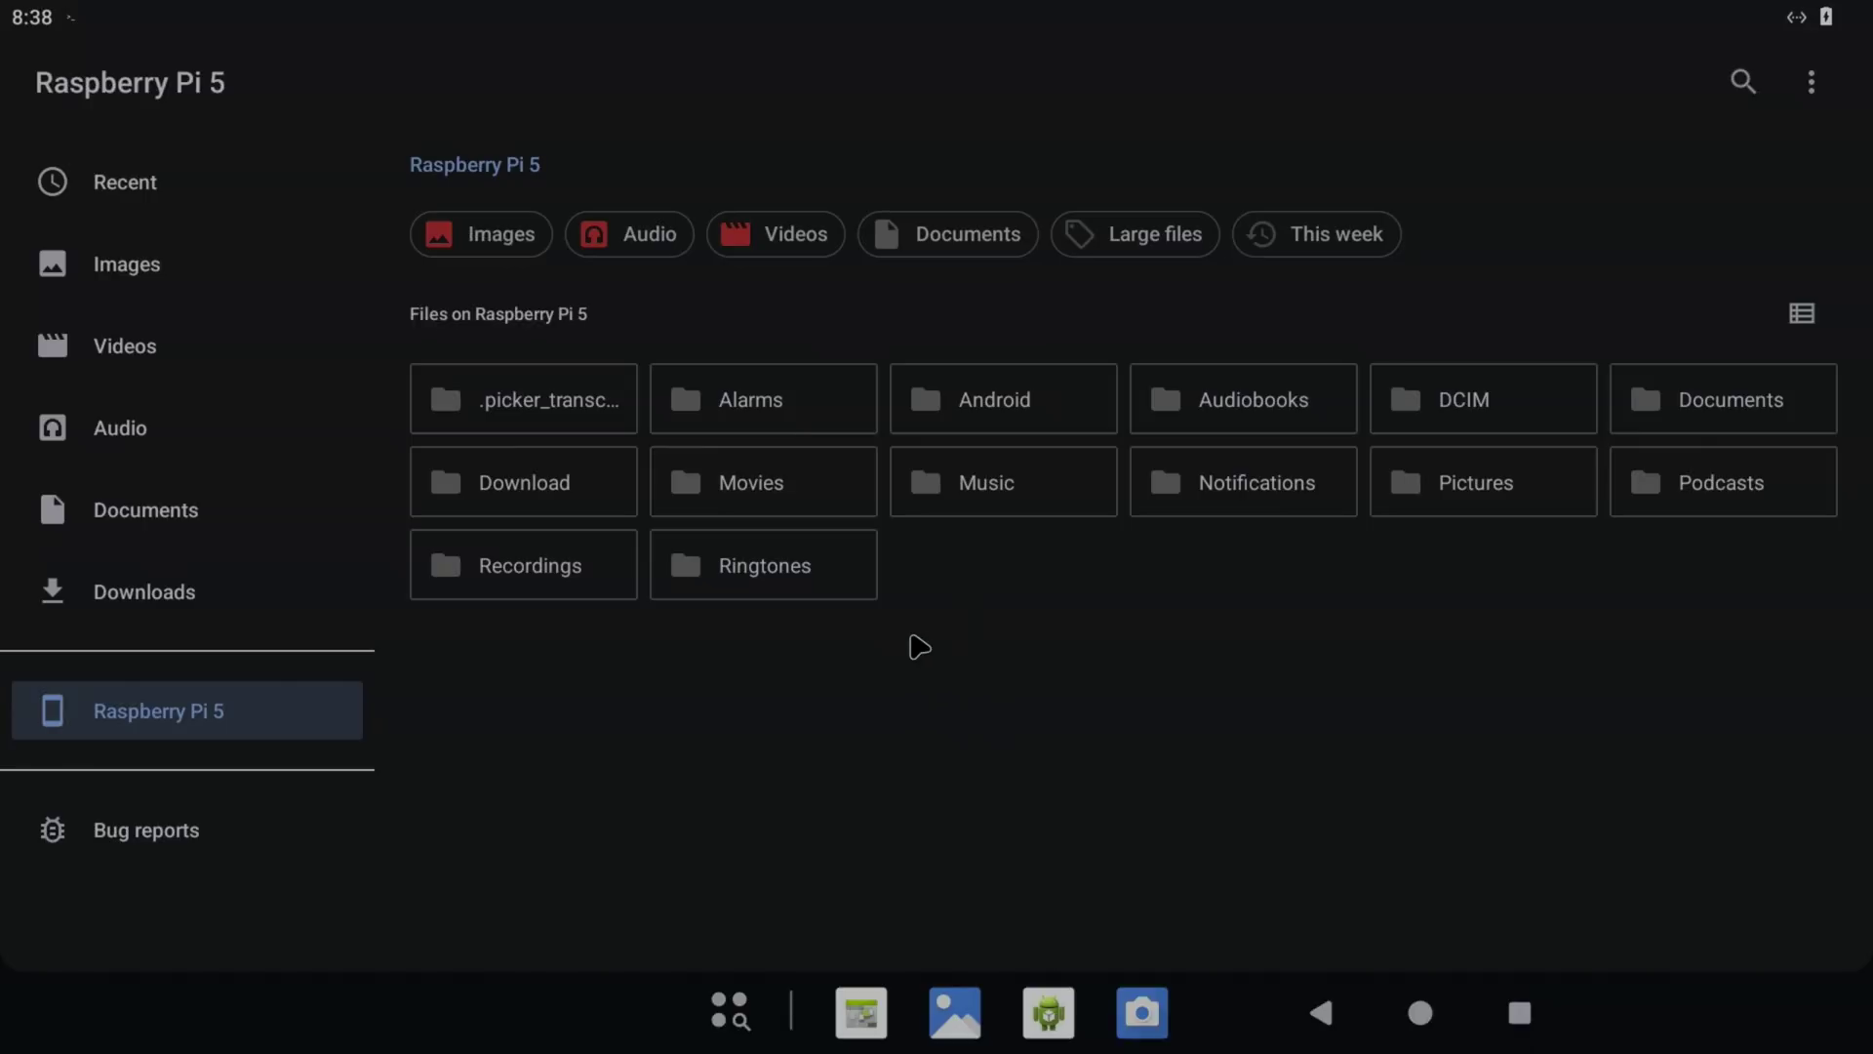
{"action": "left_click", "coordinate": [1423, 1015]}
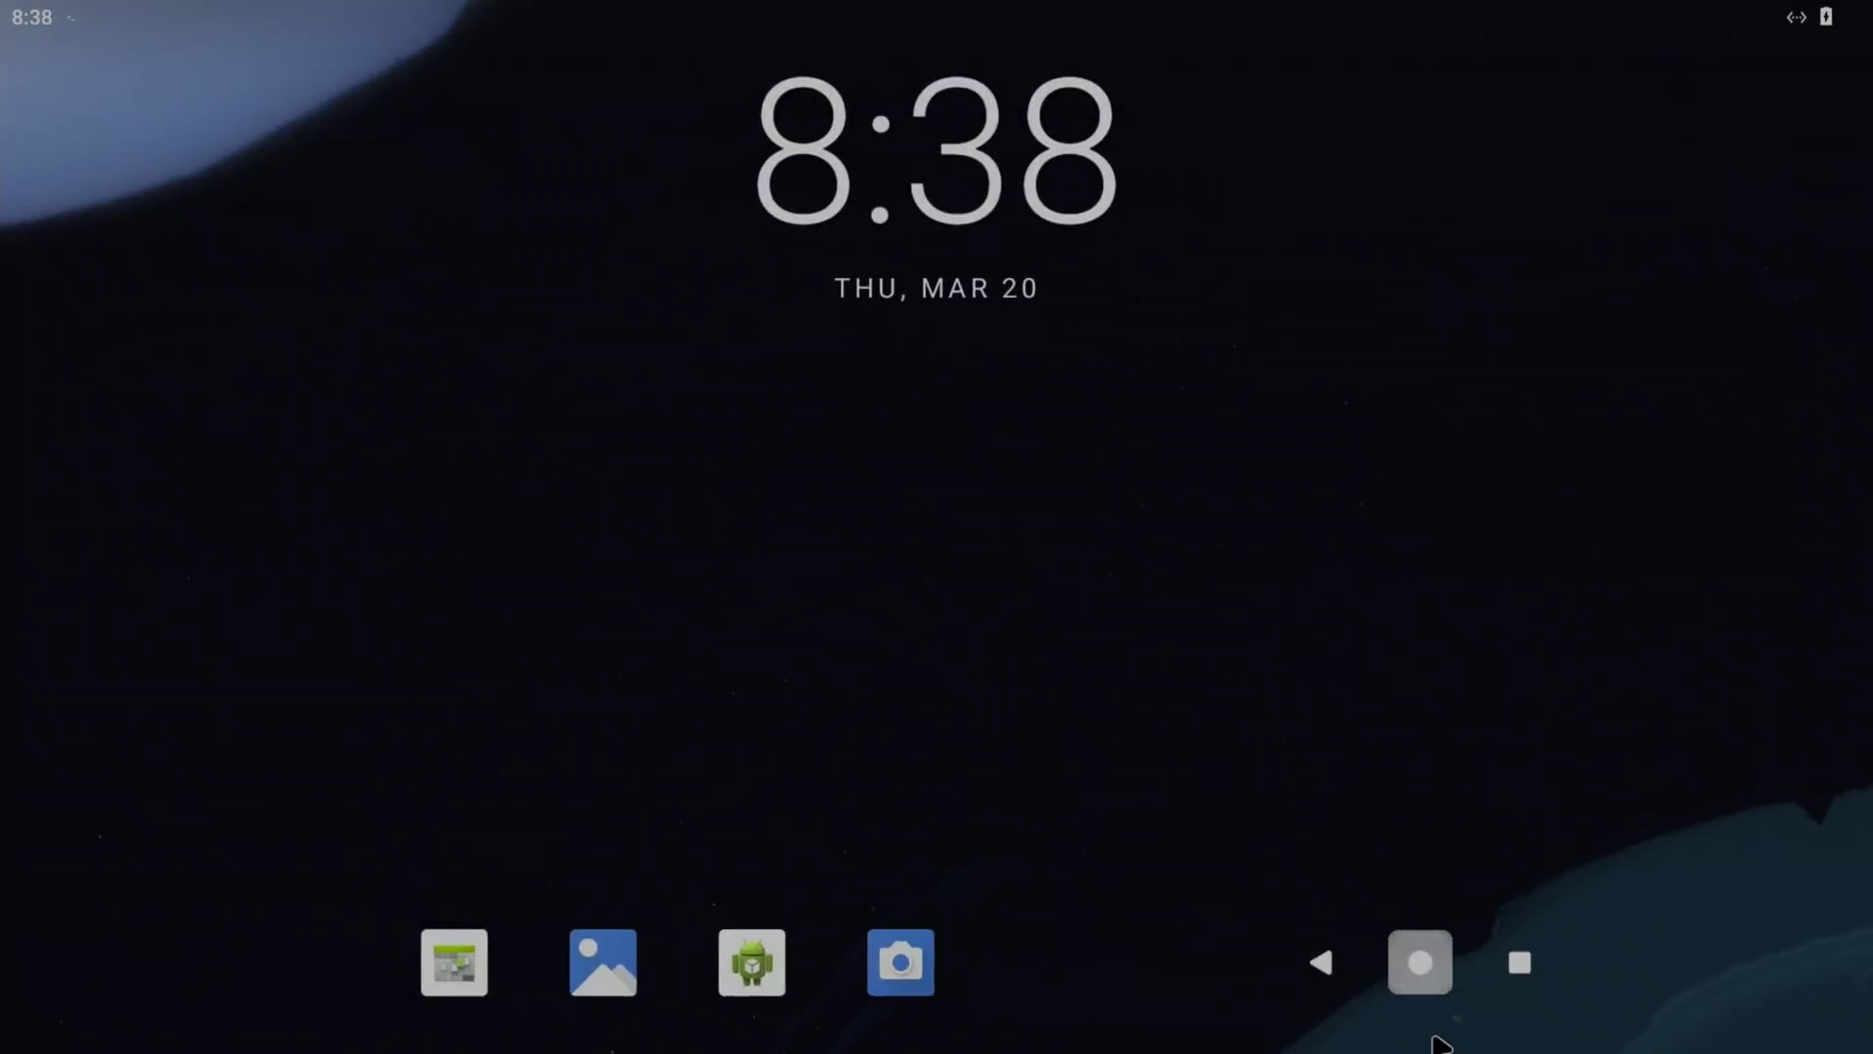